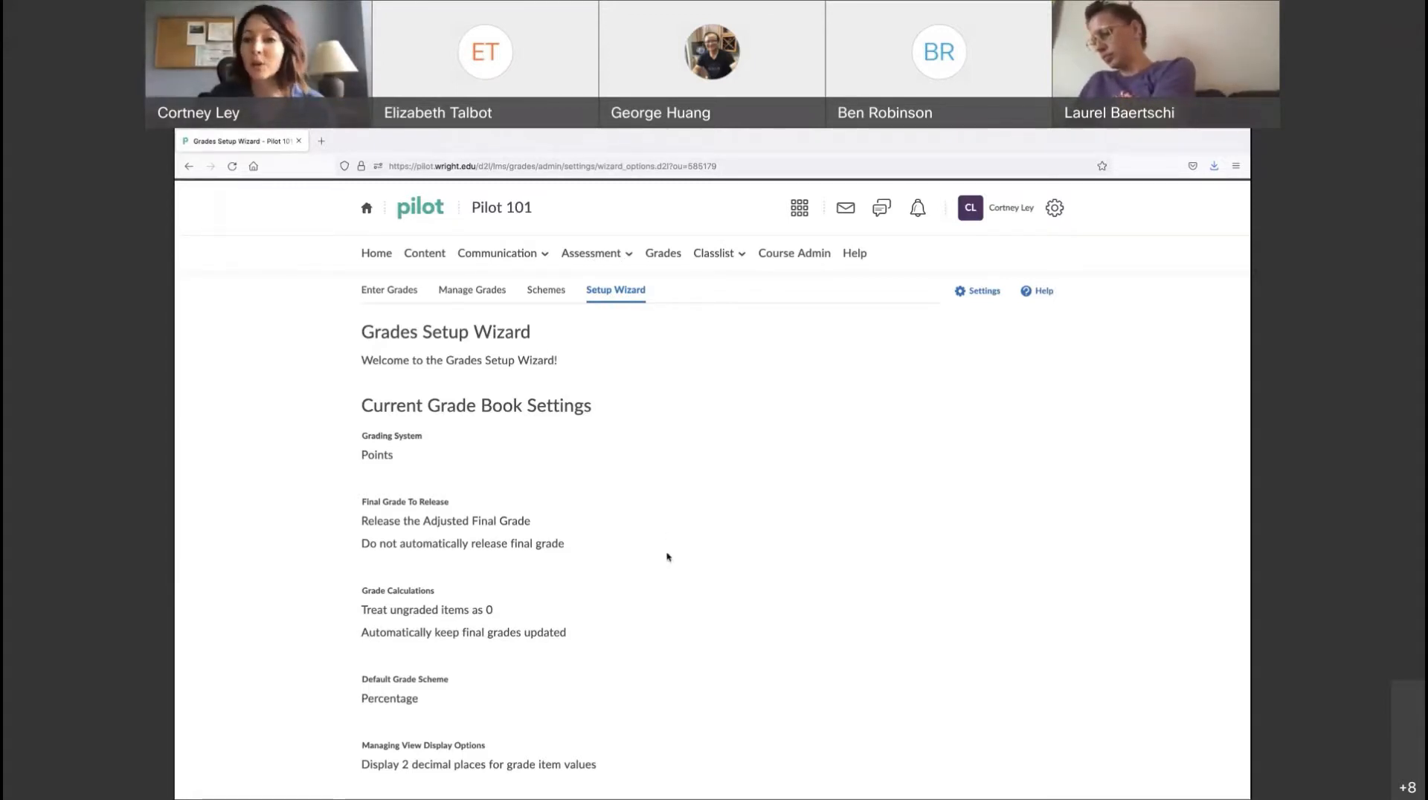
Review the current grade book settings and start the Grades Setup Wizard
scroll(667, 557, "down", 1)
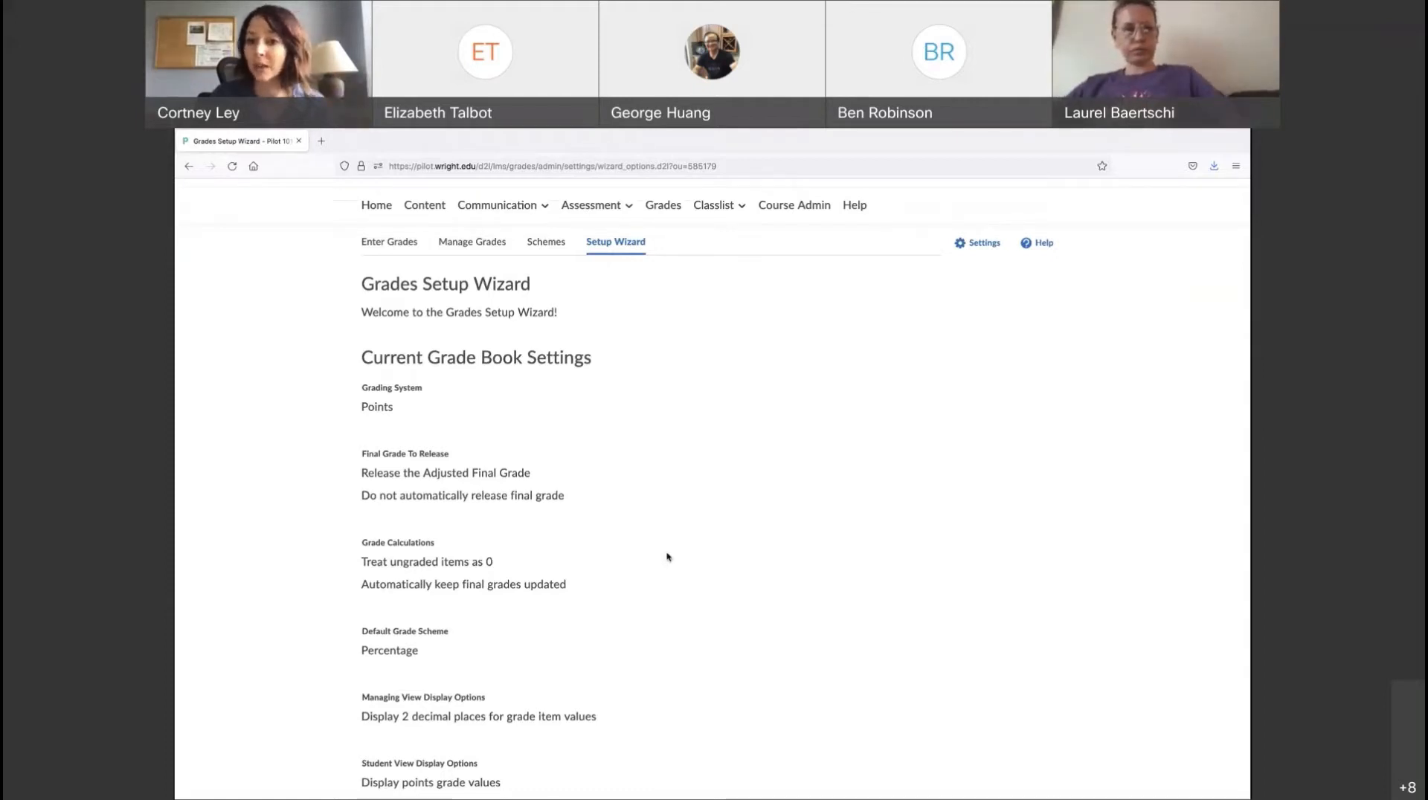
scroll(667, 644, "down", 1)
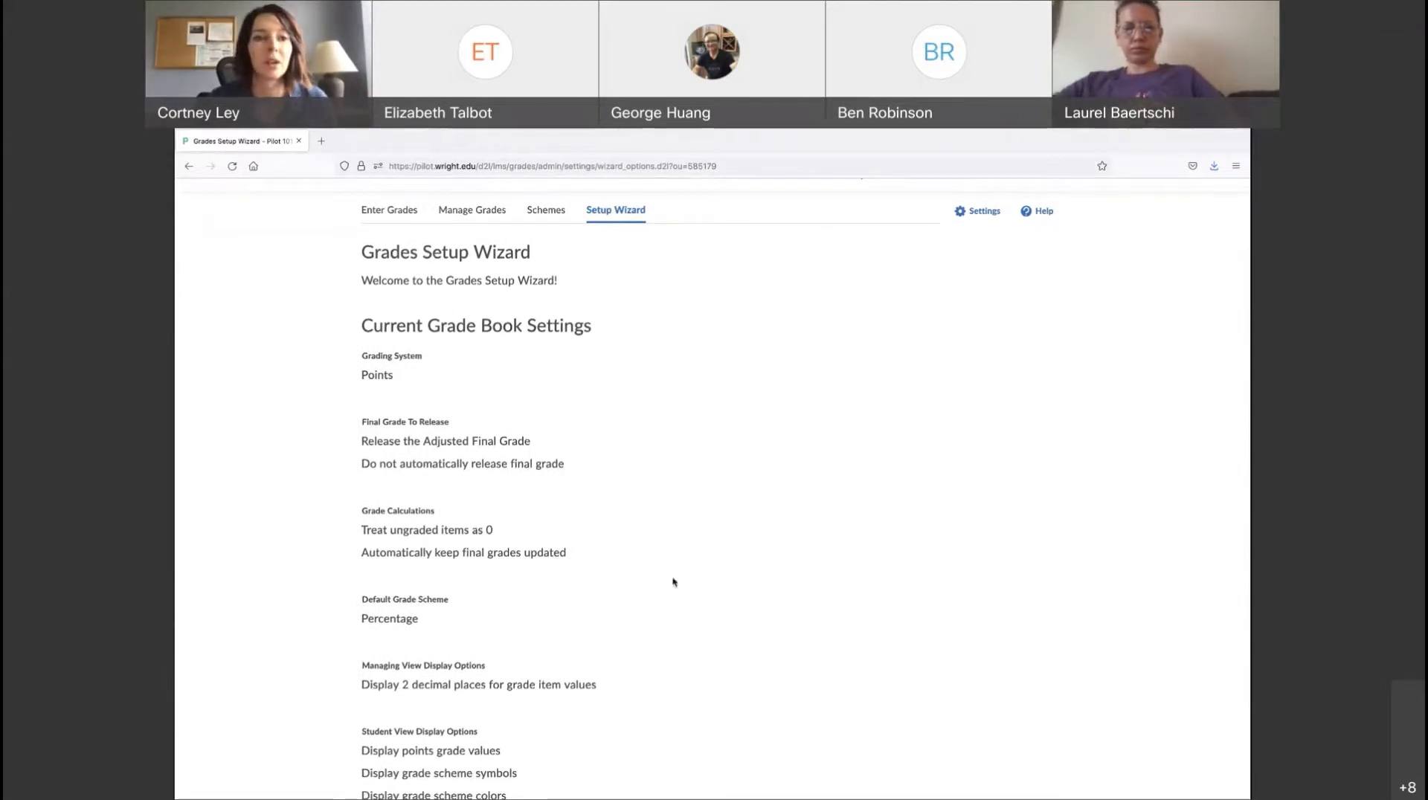
scroll(674, 582, "down", 2)
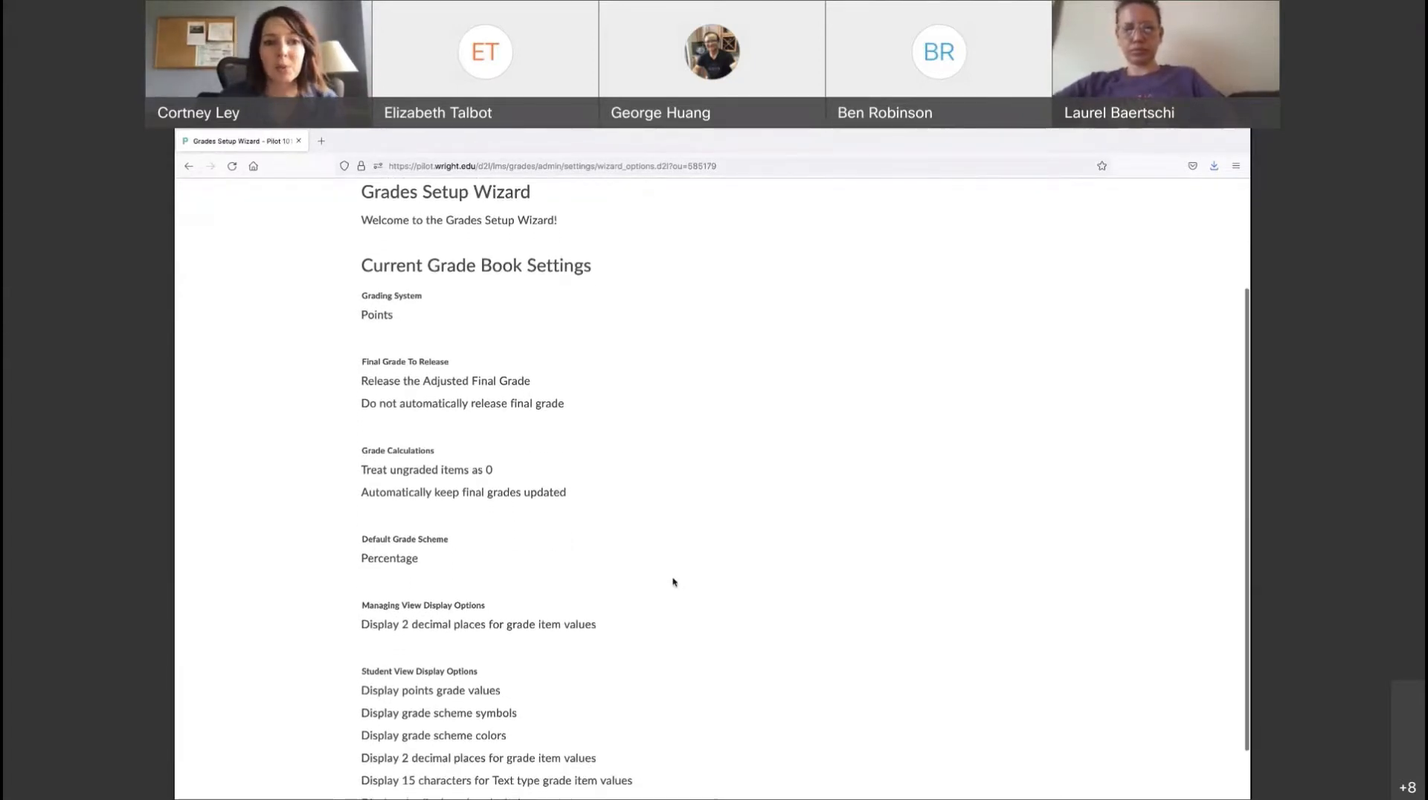
scroll(673, 580, "down", 1)
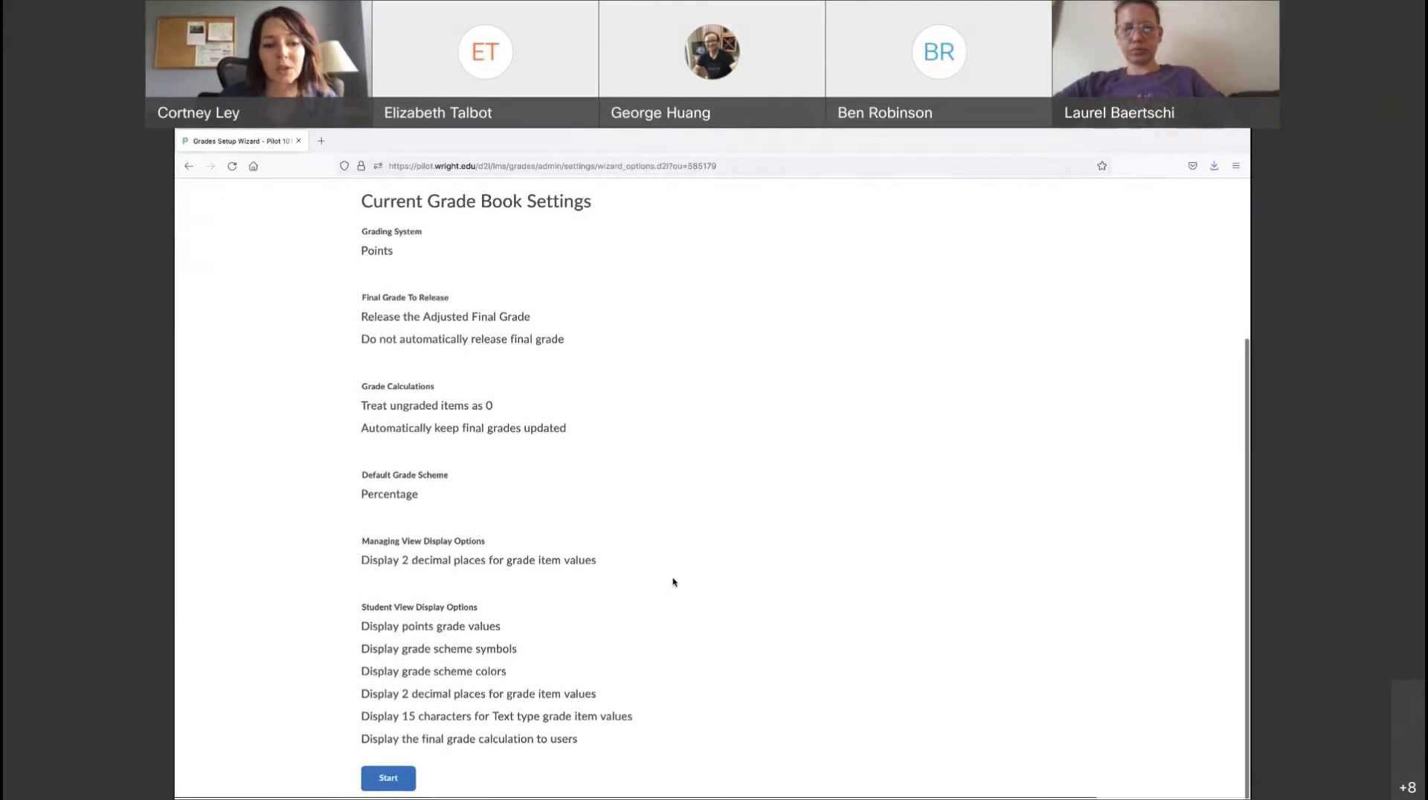
left_click(387, 781)
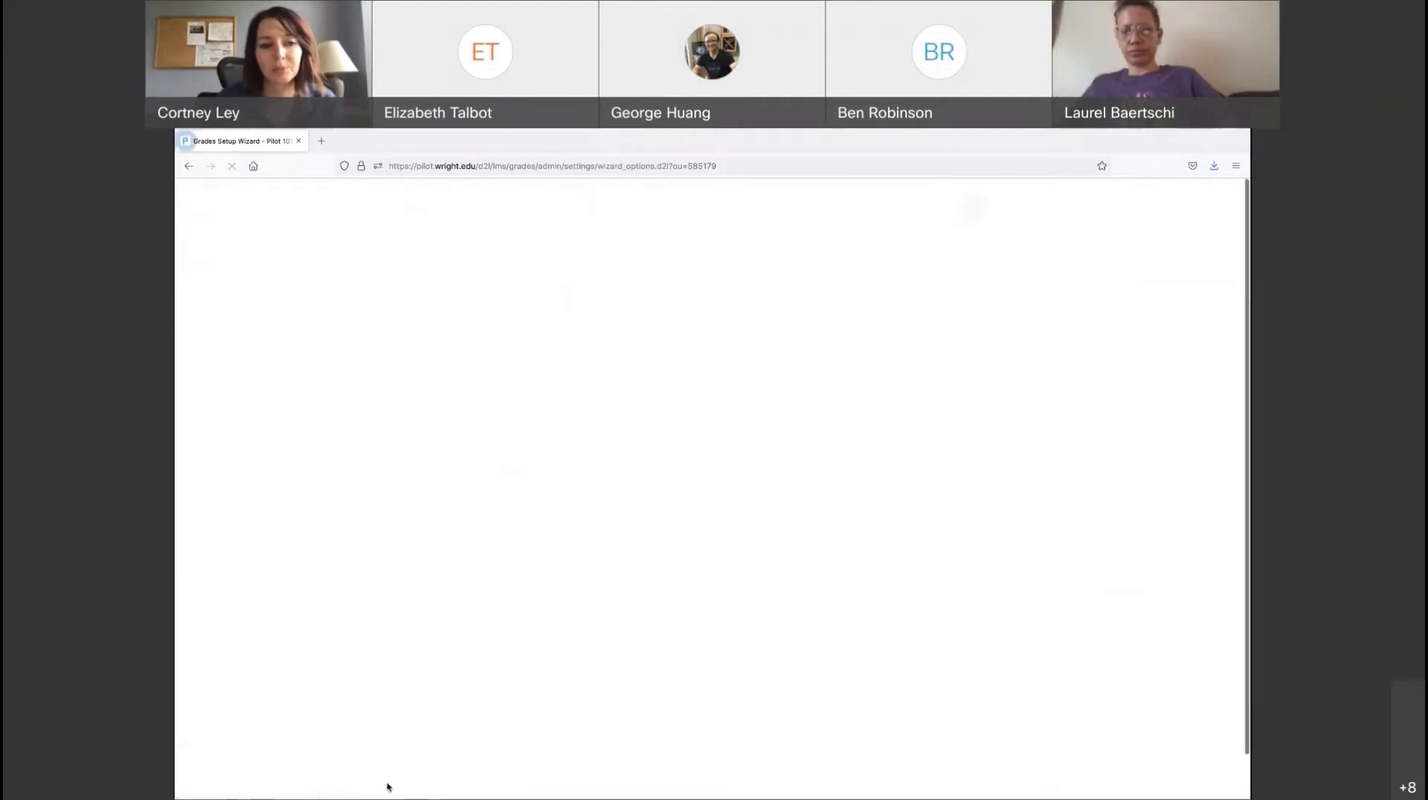
Choose the Weighted grading system and accept Adjusted Final Grade as the final grade to release, without automatic release
scroll(576, 593, "down", 1)
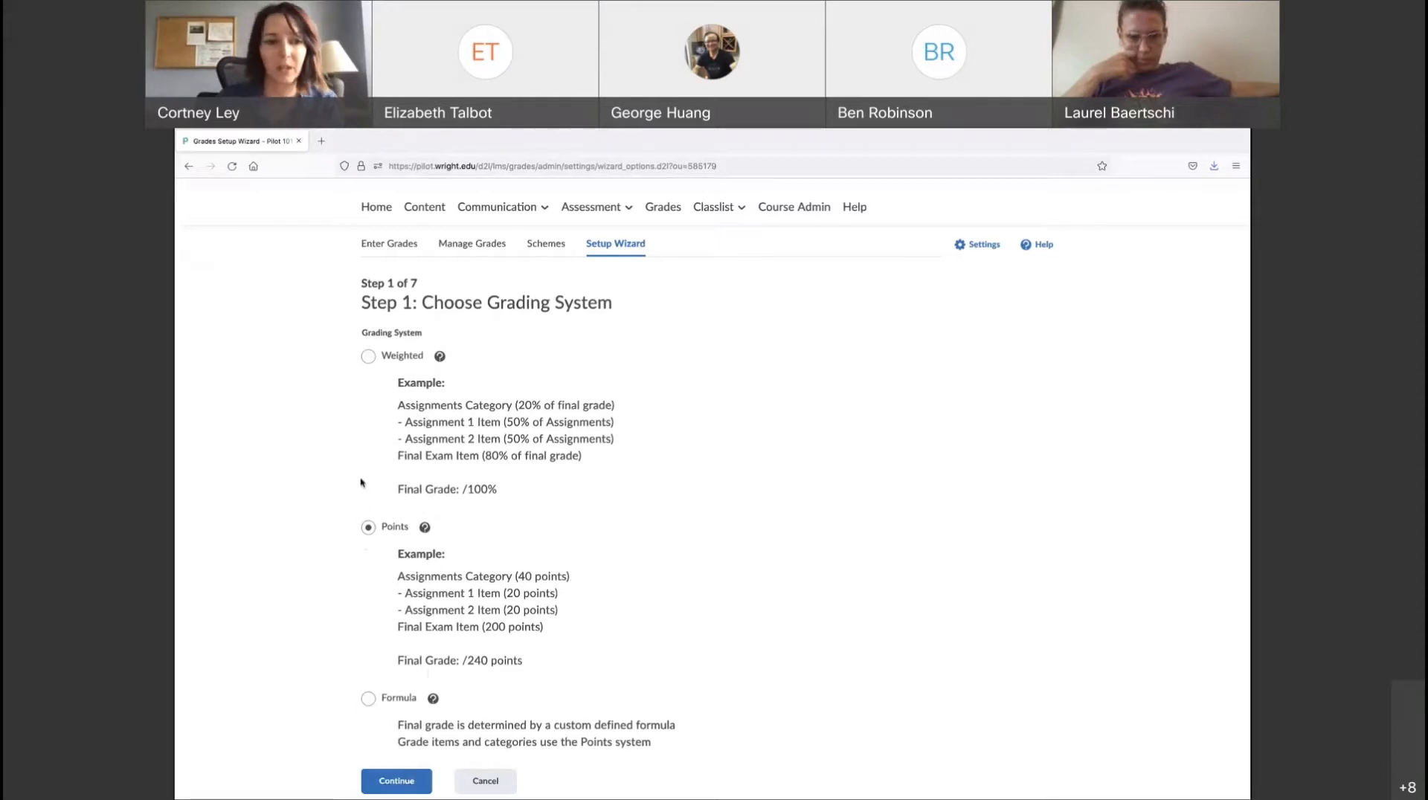
left_click(368, 357)
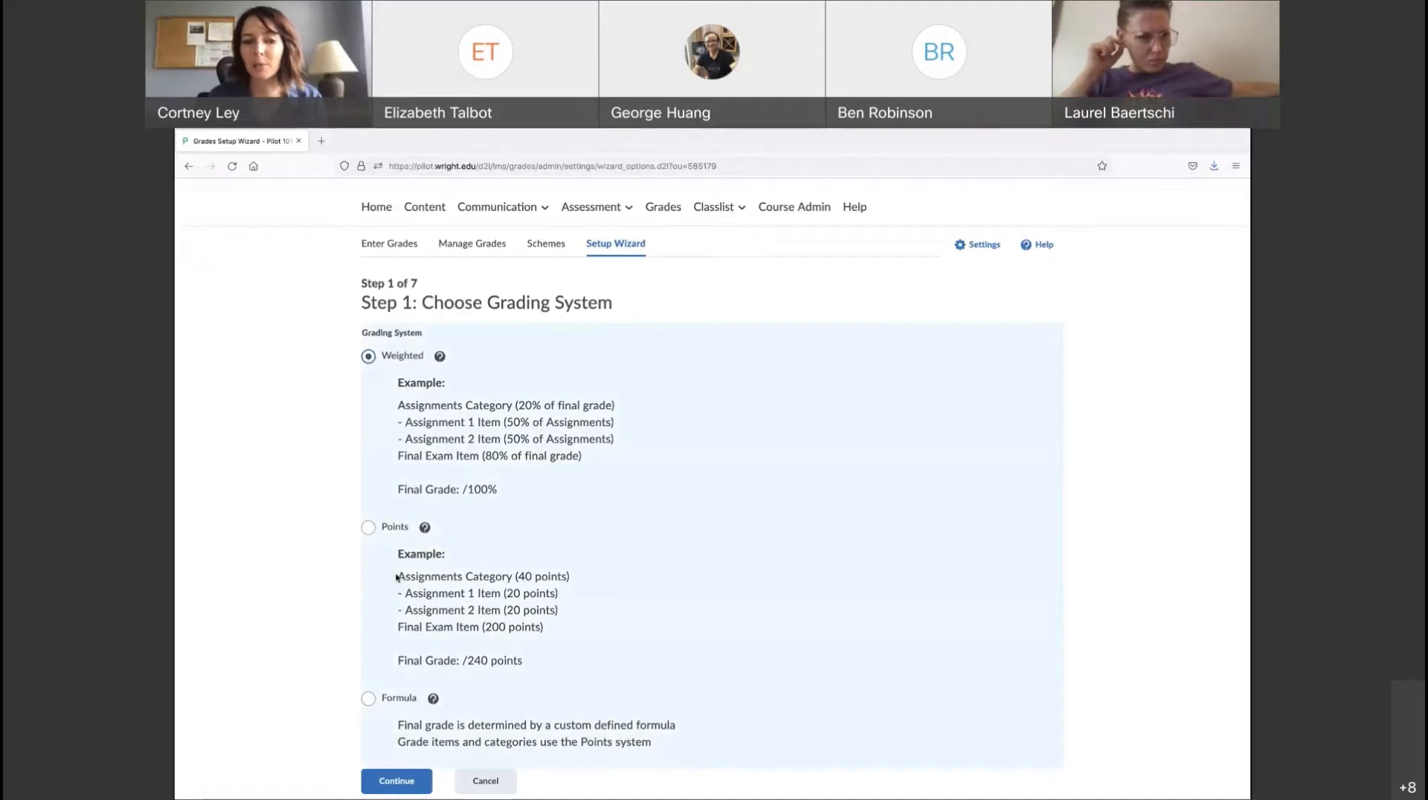
left_click(397, 780)
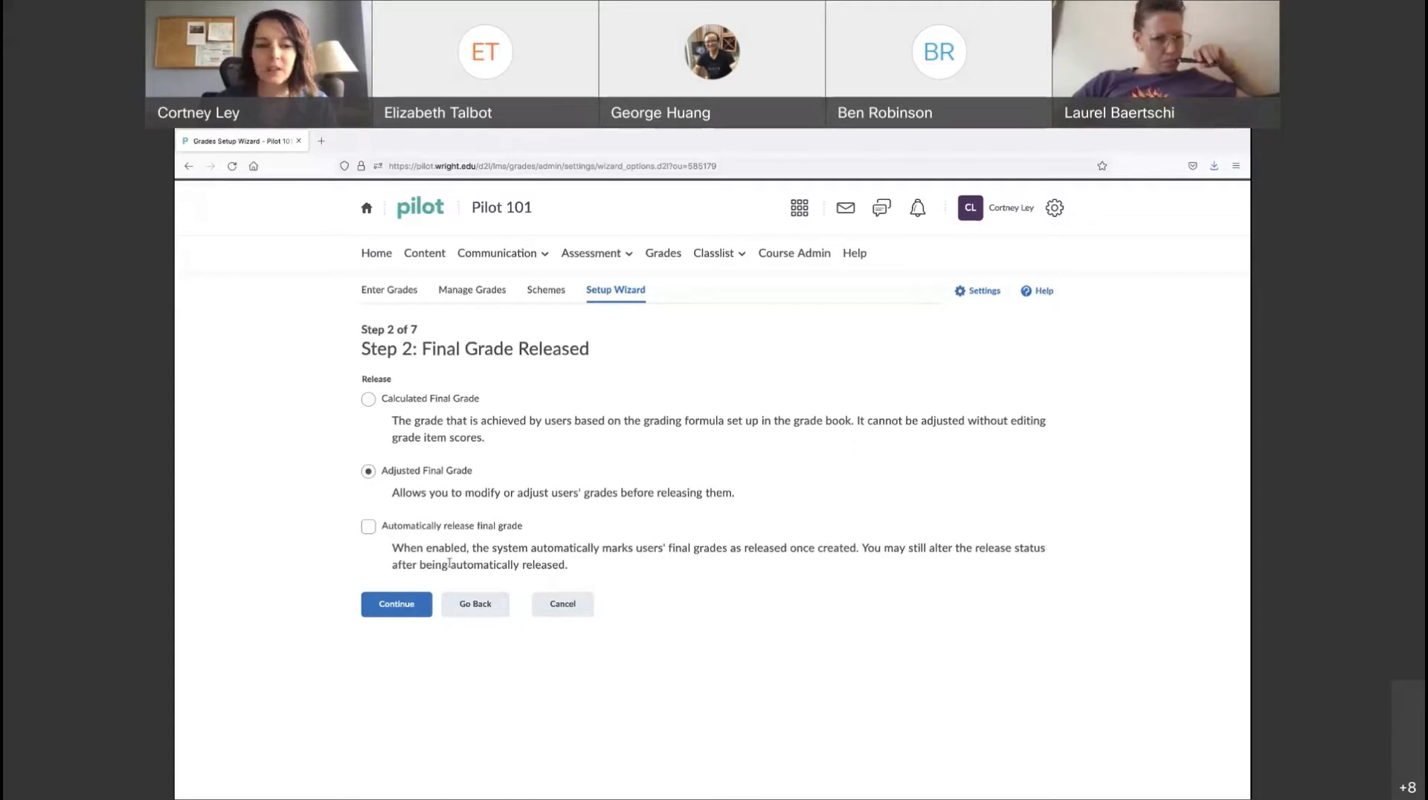
left_click(398, 608)
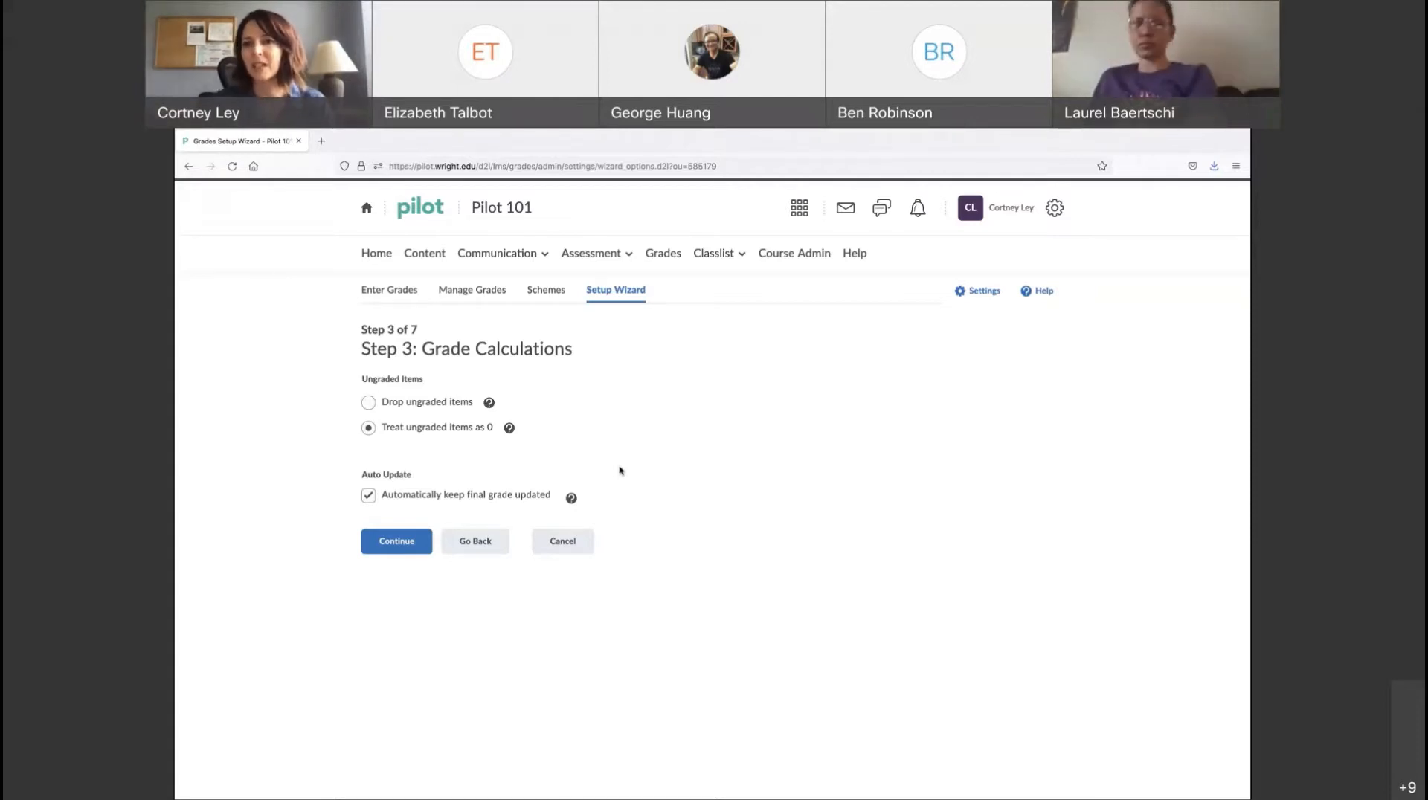
Turn off automatic updating of the final grade, keep ungraded items treated as 0, and proceed to the default grade scheme
left_click(368, 496)
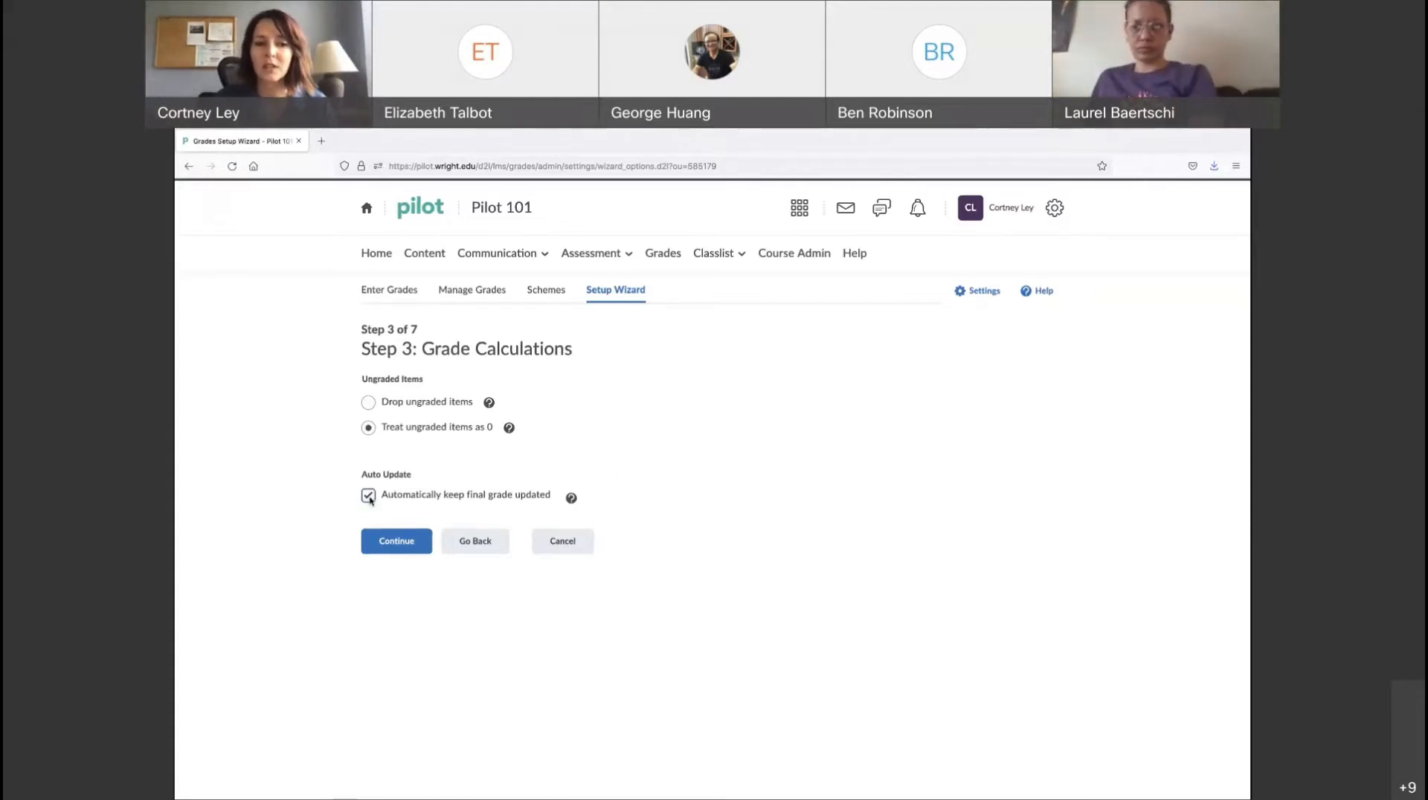
left_click(409, 551)
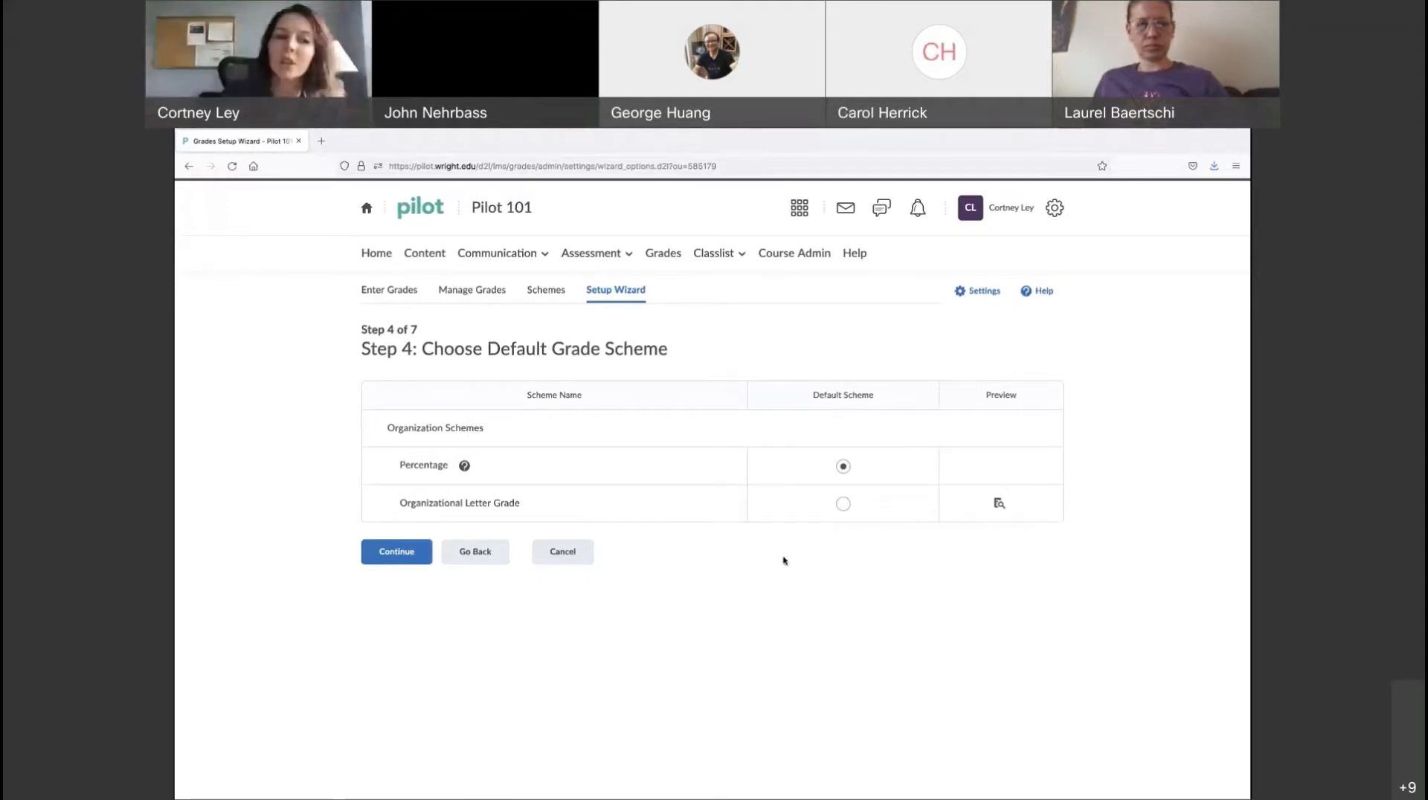
left_click(473, 554)
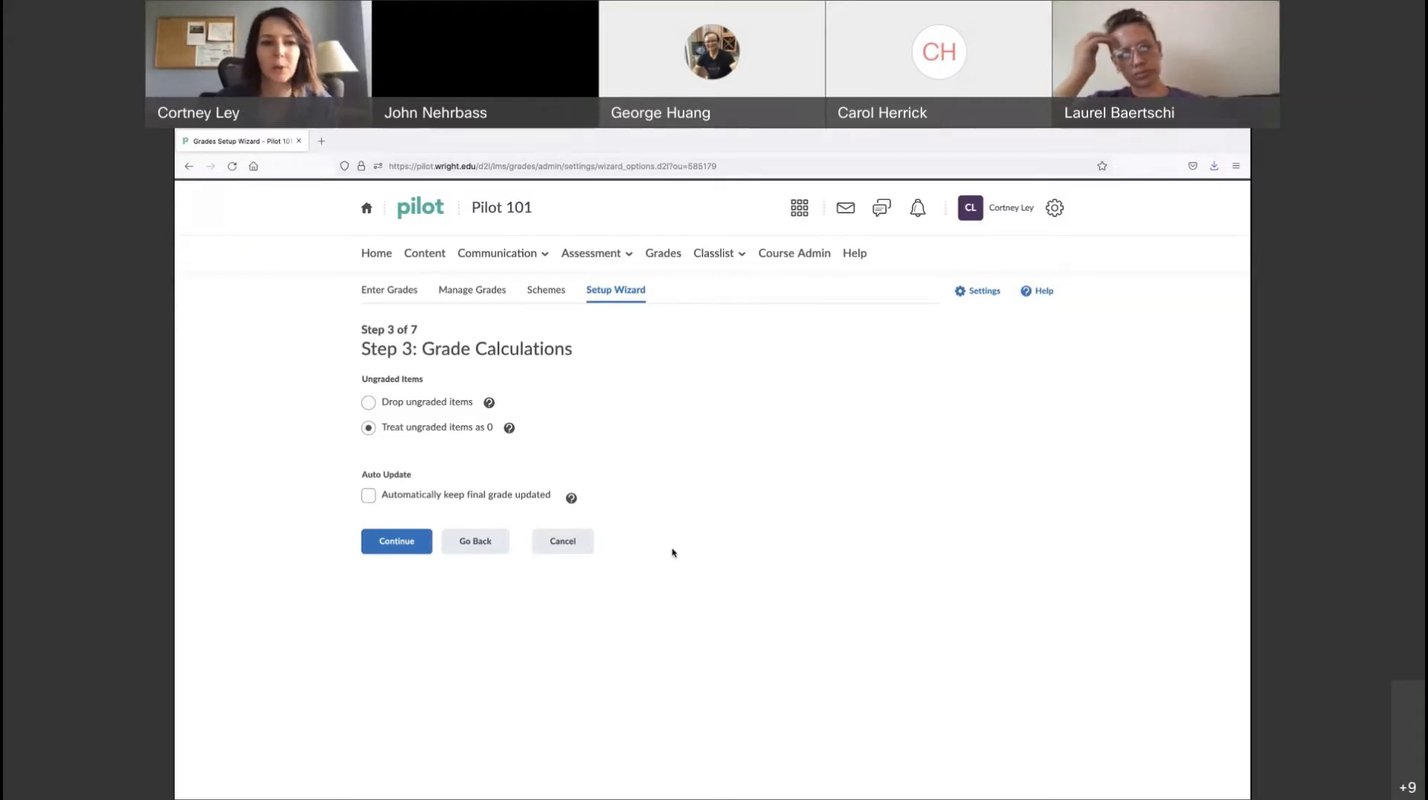
left_click(409, 547)
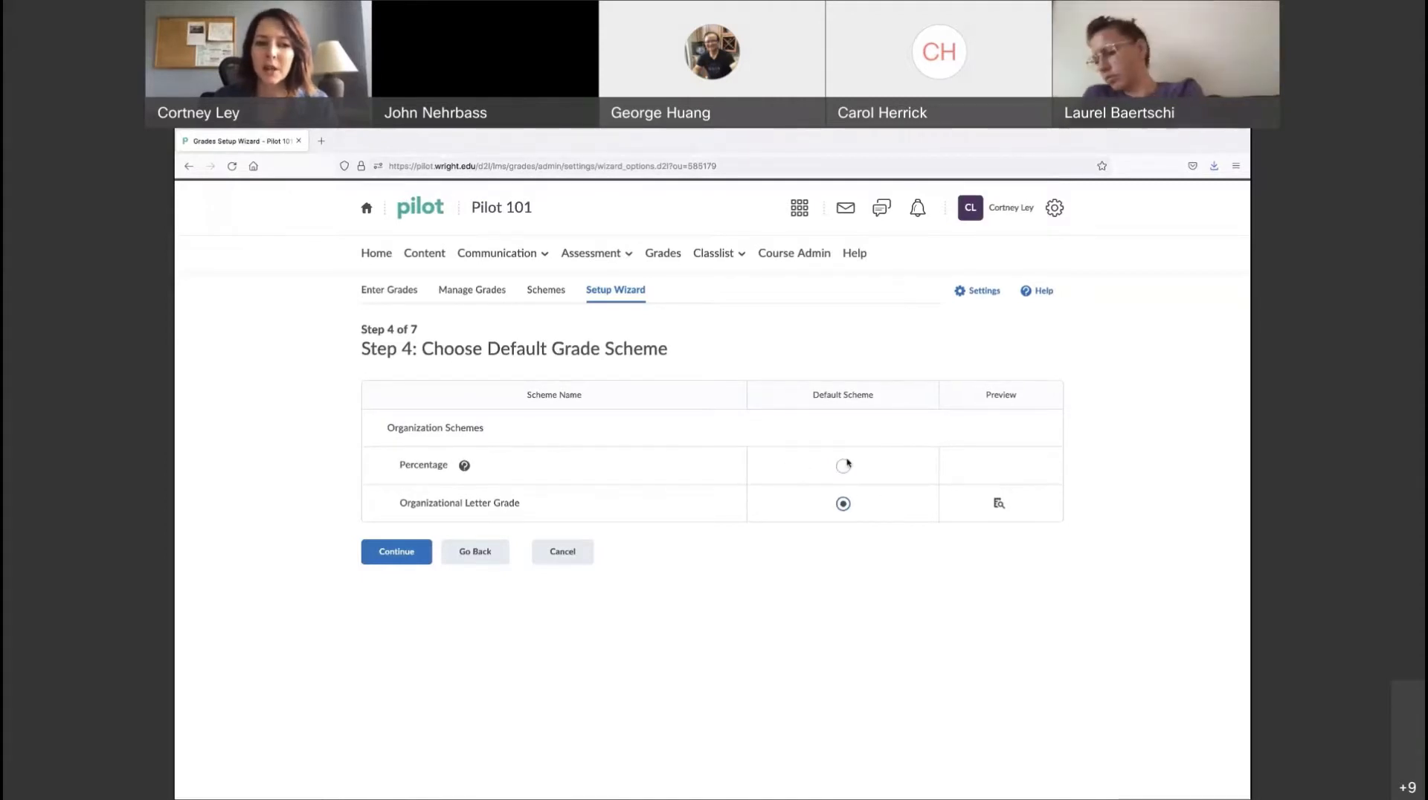
Set Percentage as the default grade scheme and accept 2 decimal places for the managing view
left_click(846, 466)
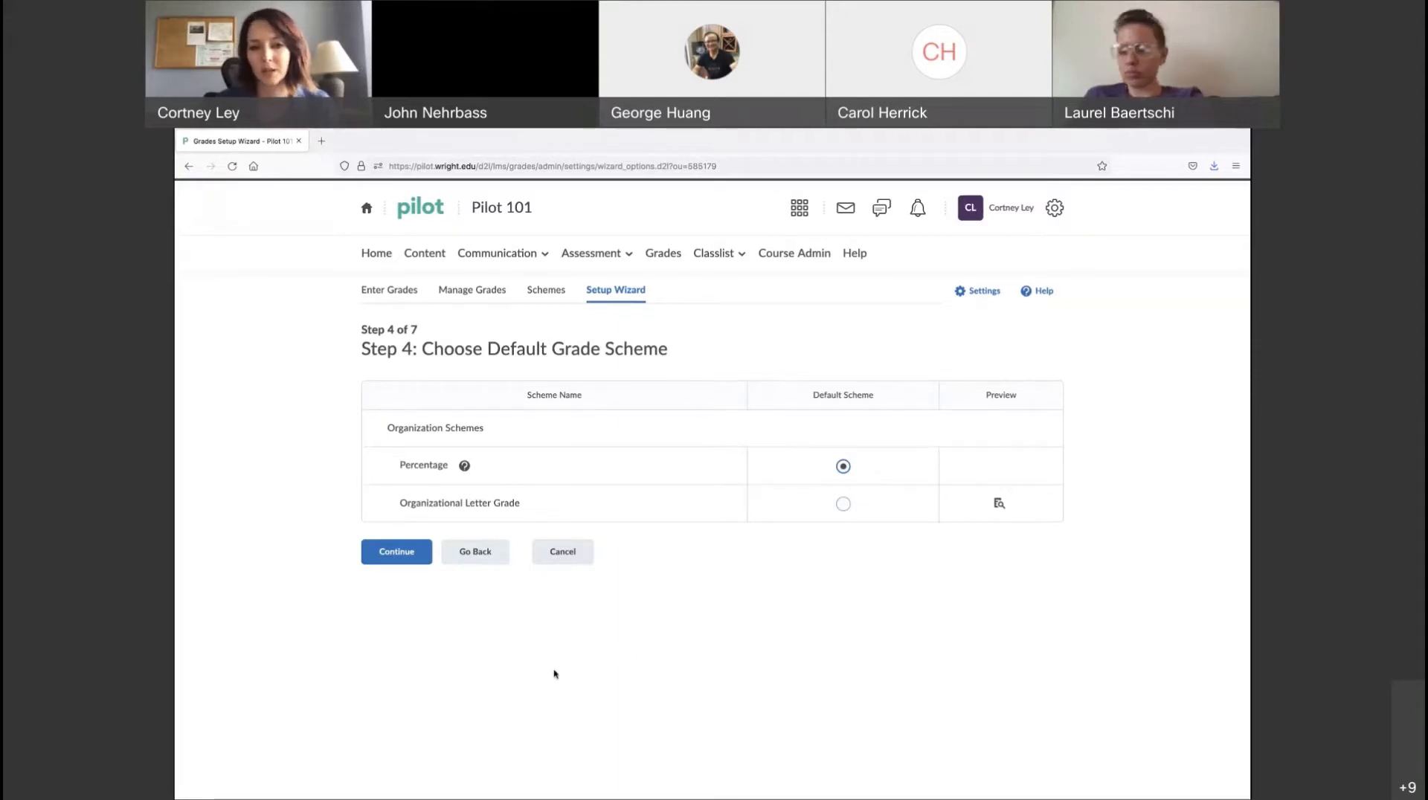
left_click(401, 554)
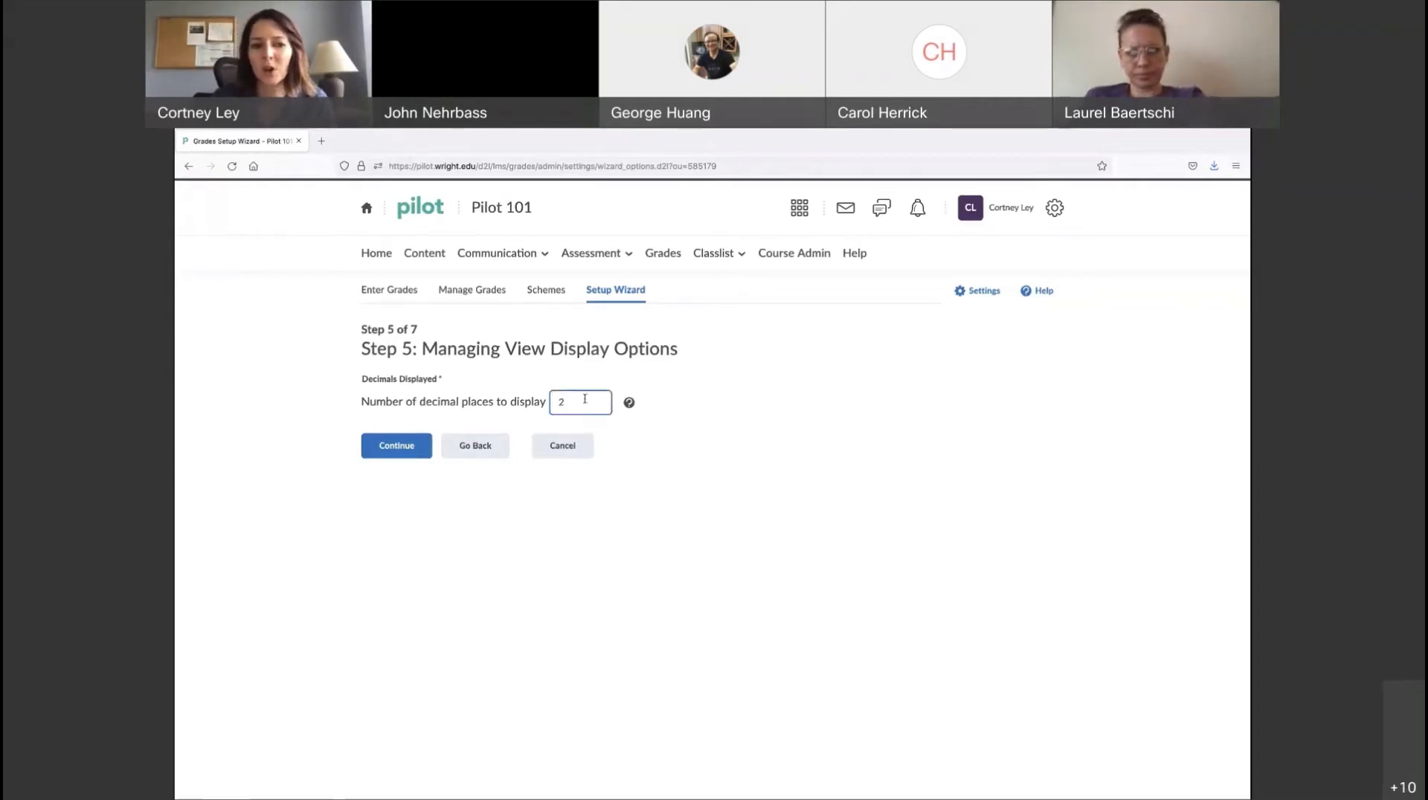
left_click(403, 449)
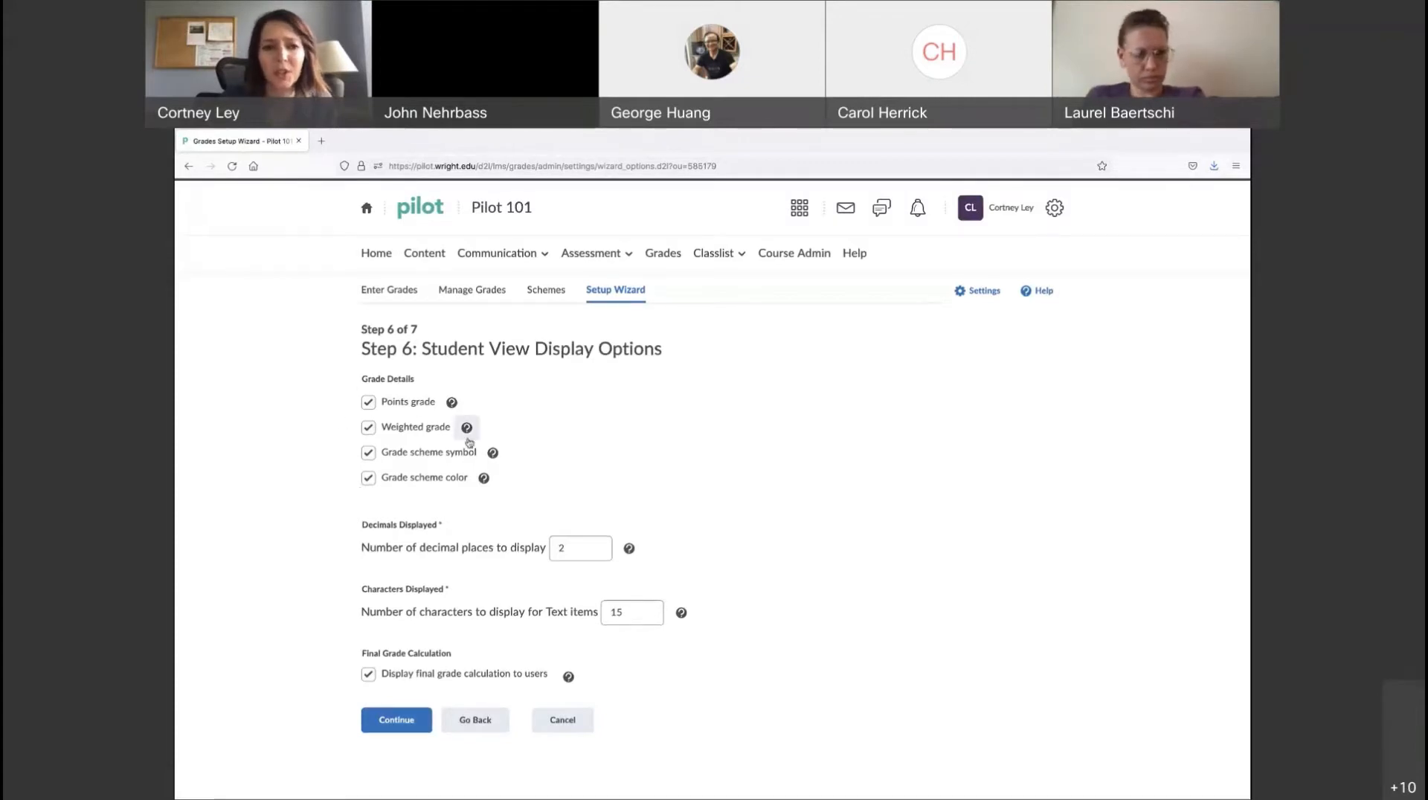
Hide the grade scheme symbol, grade scheme color and final grade calculation from students, then proceed to the setup summary
left_click(367, 455)
left_click(367, 480)
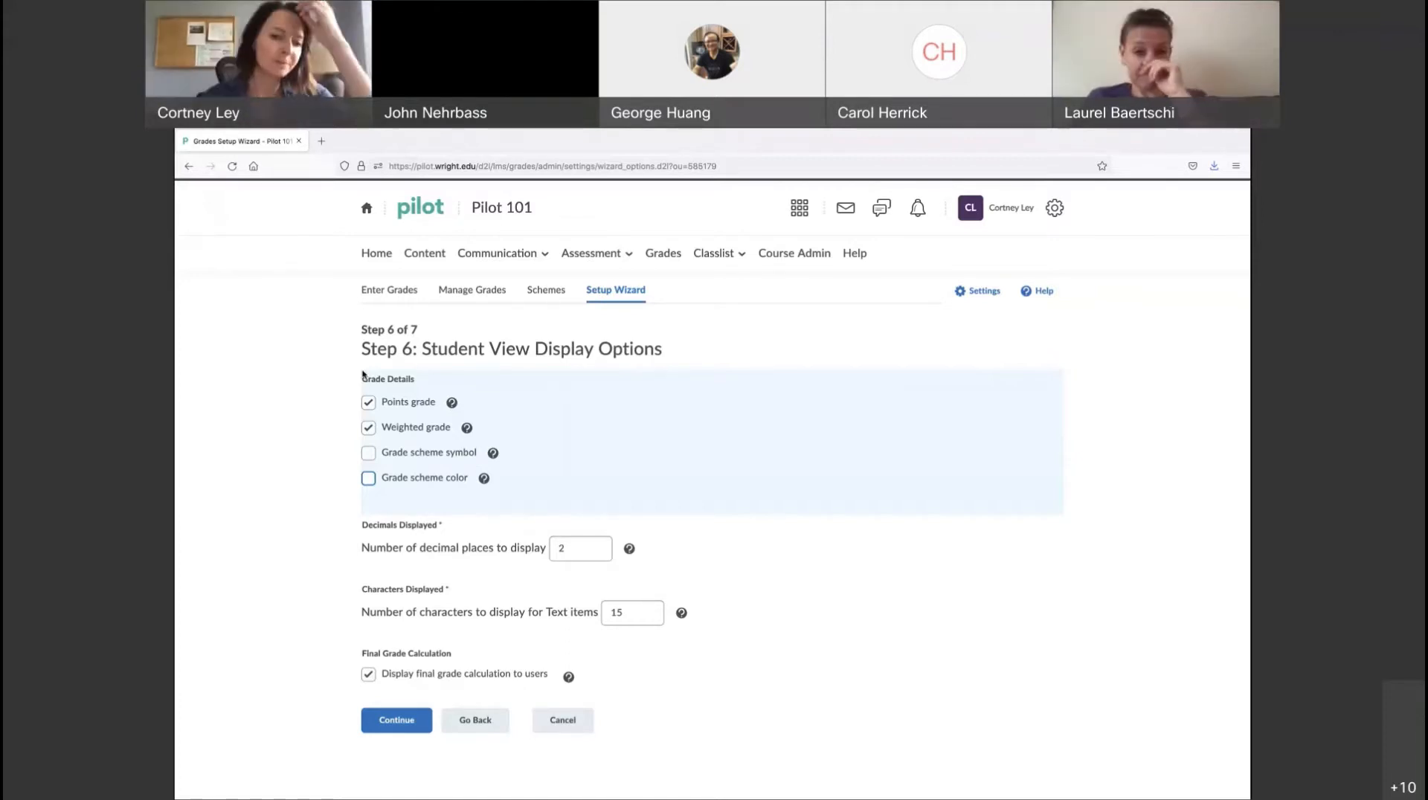
left_click(570, 550)
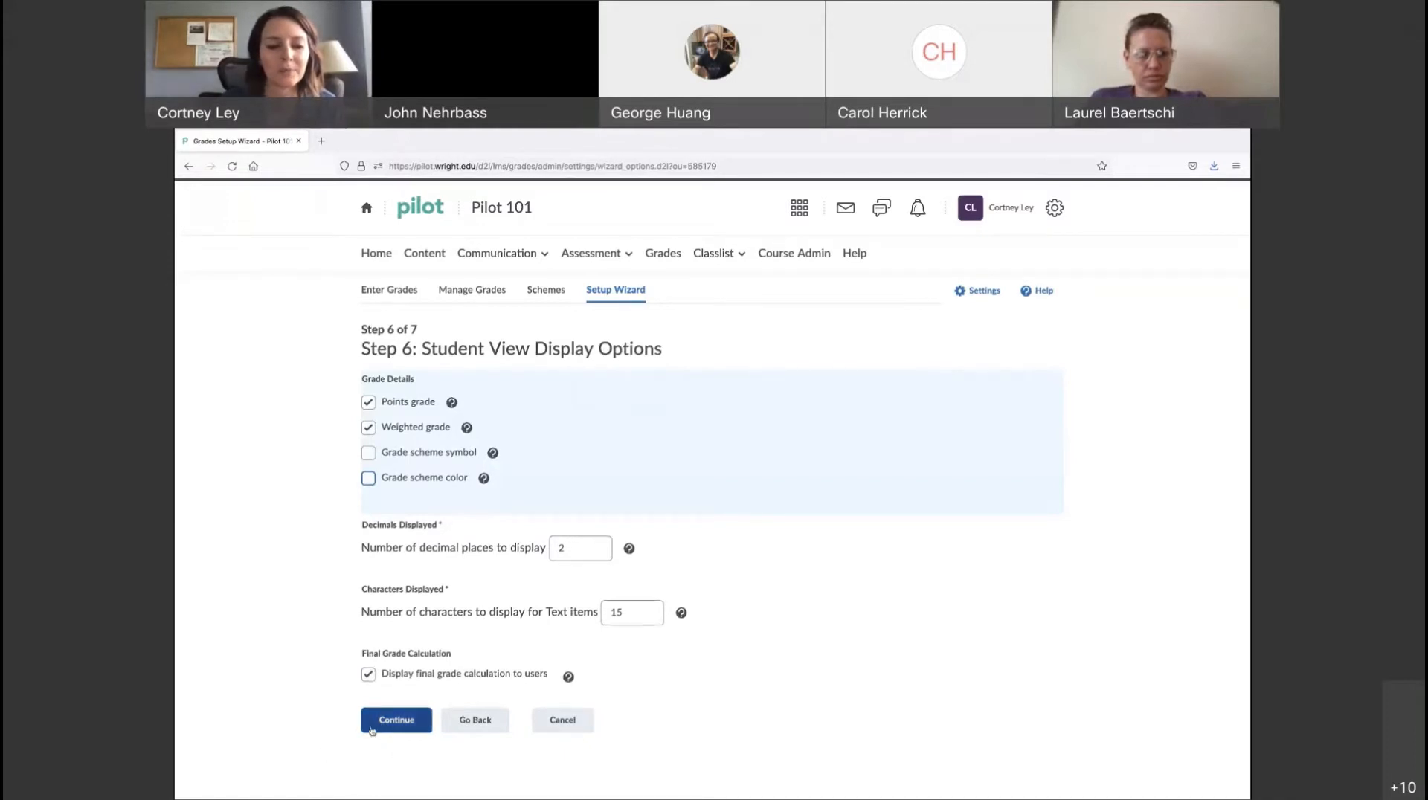
left_click(368, 676)
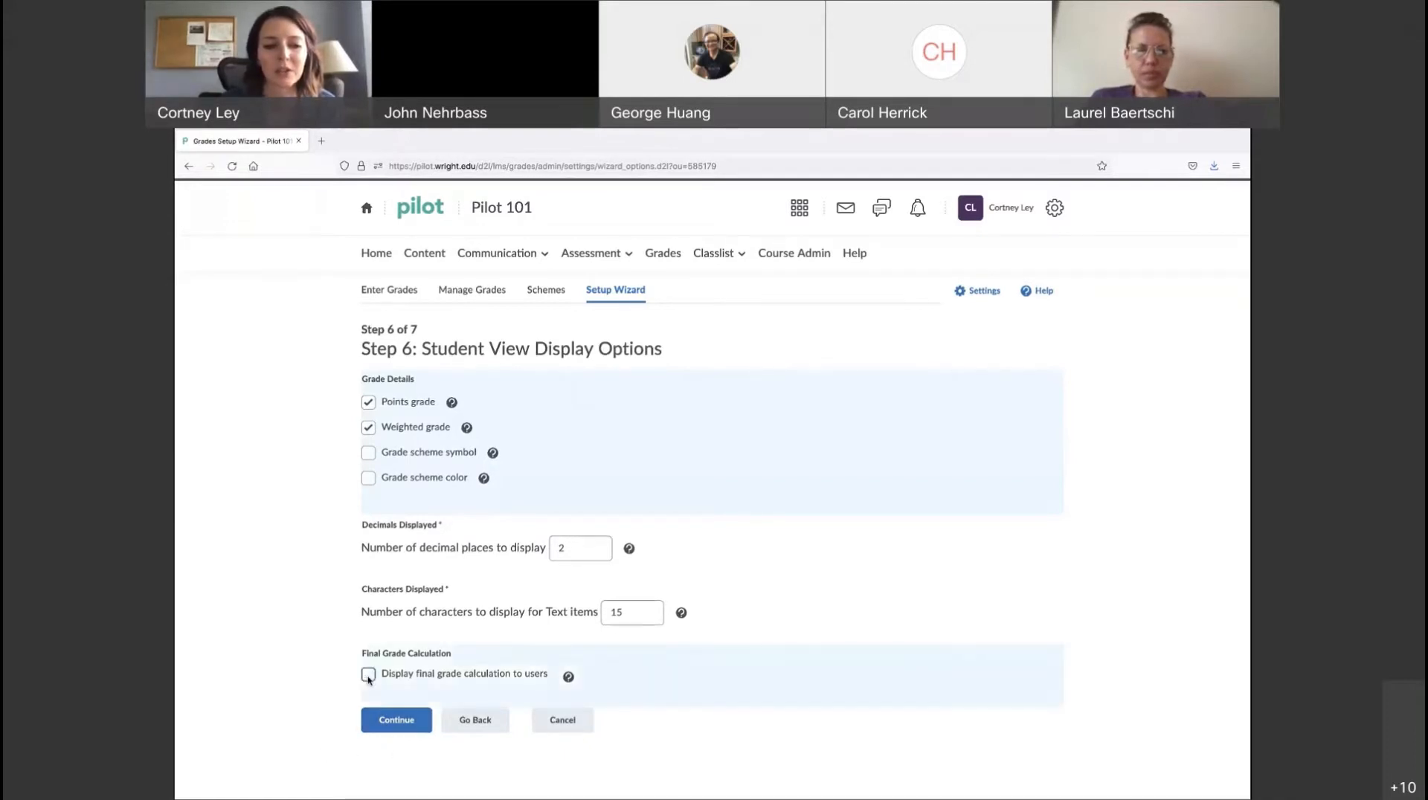
left_click(396, 720)
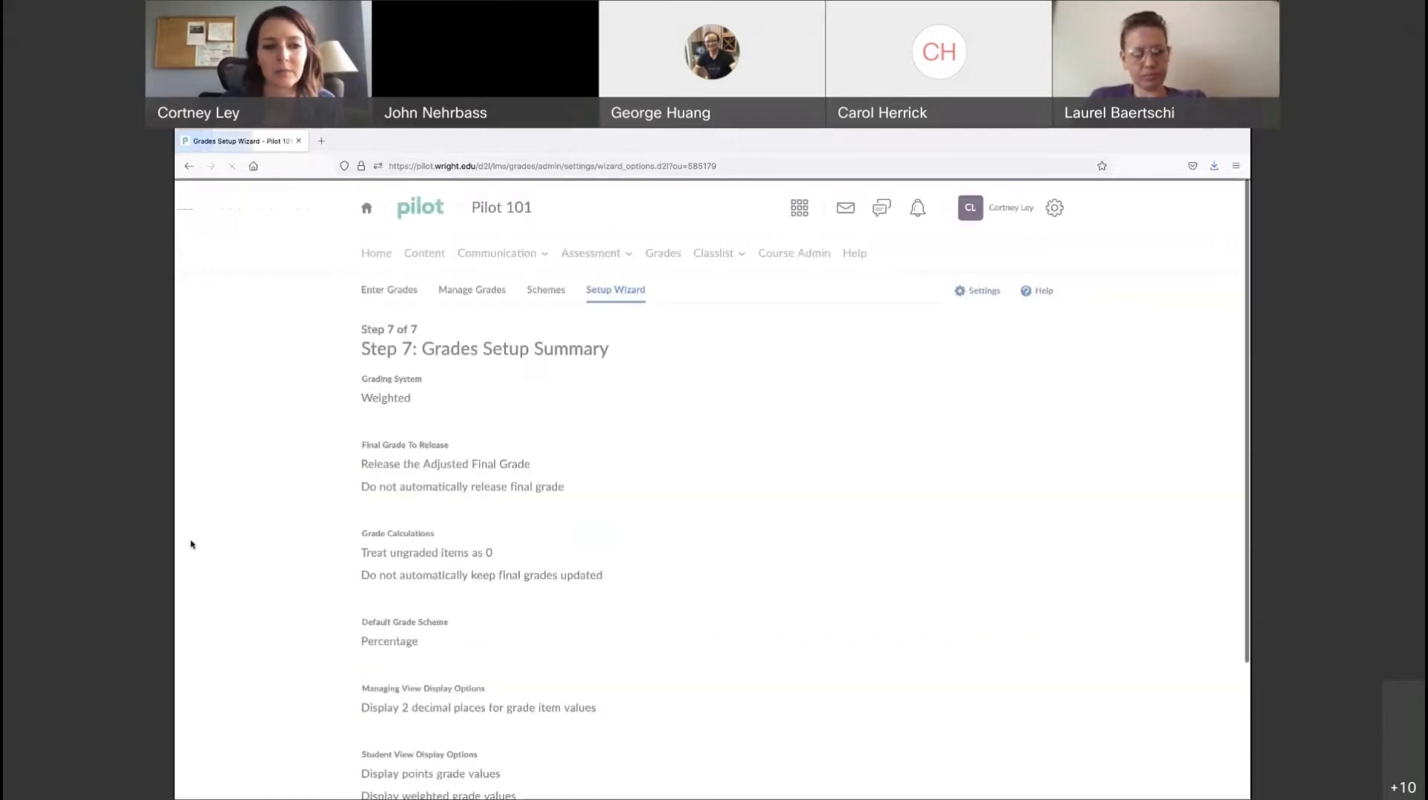
Review the grades setup summary and finish the wizard
scroll(527, 514, "down", 3)
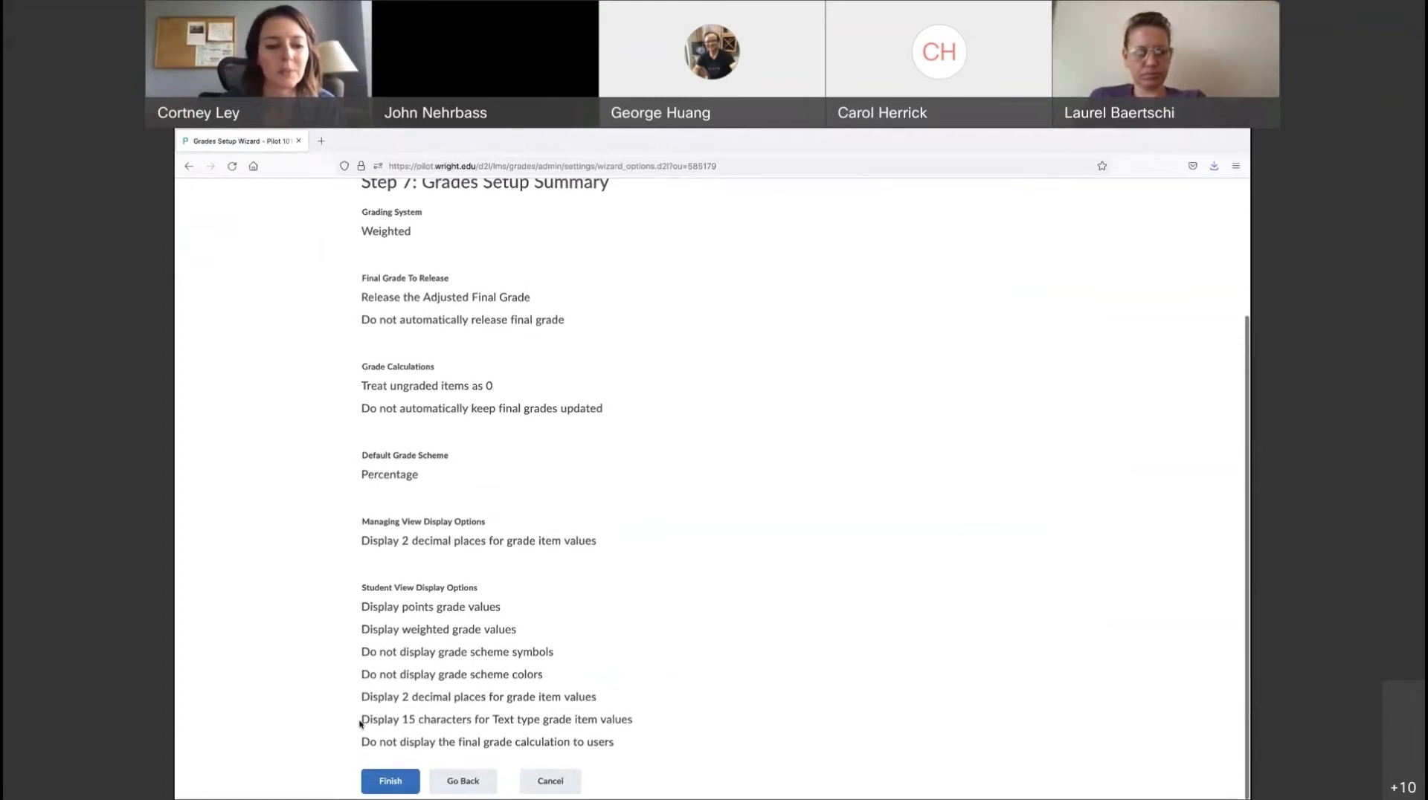
scroll(544, 387, "up", 3)
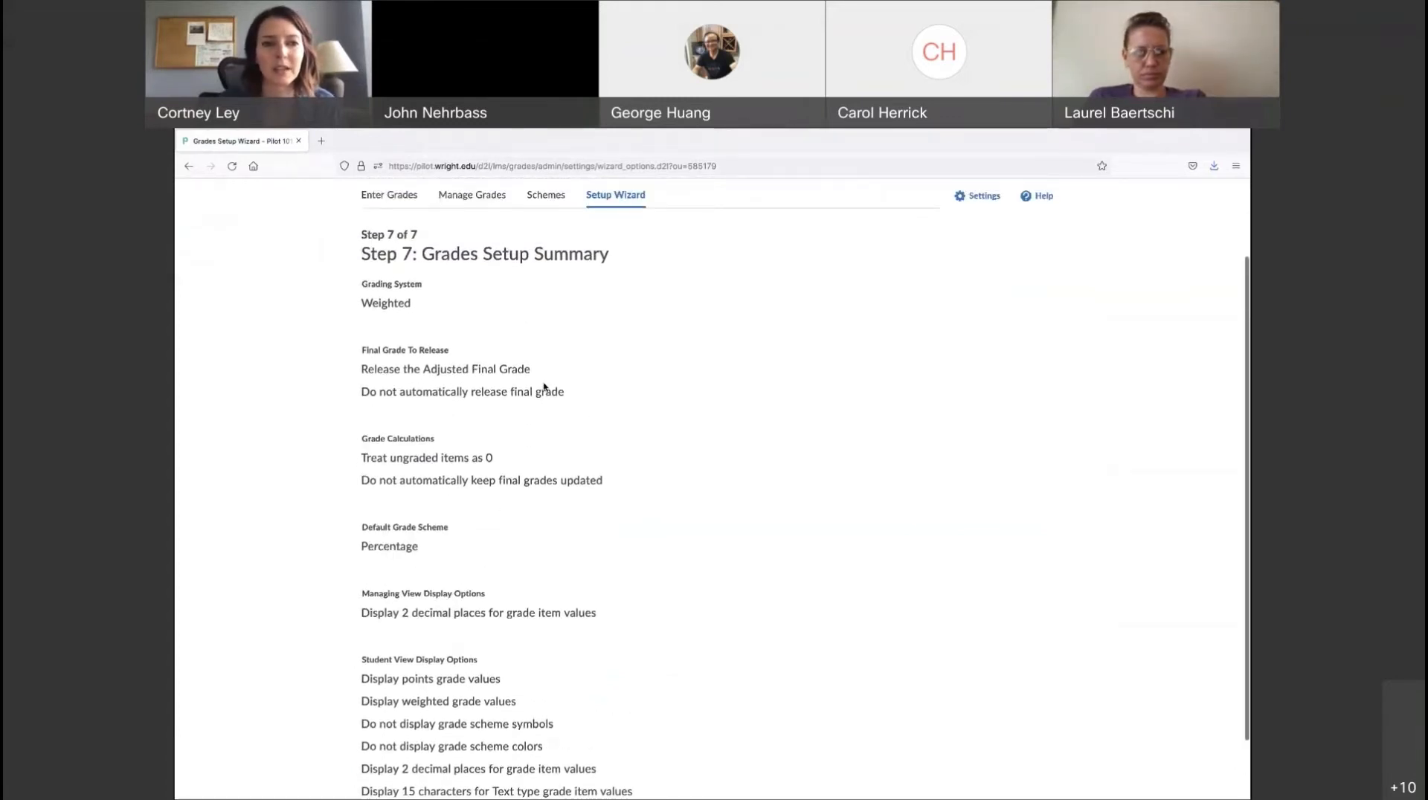
scroll(547, 387, "down", 2)
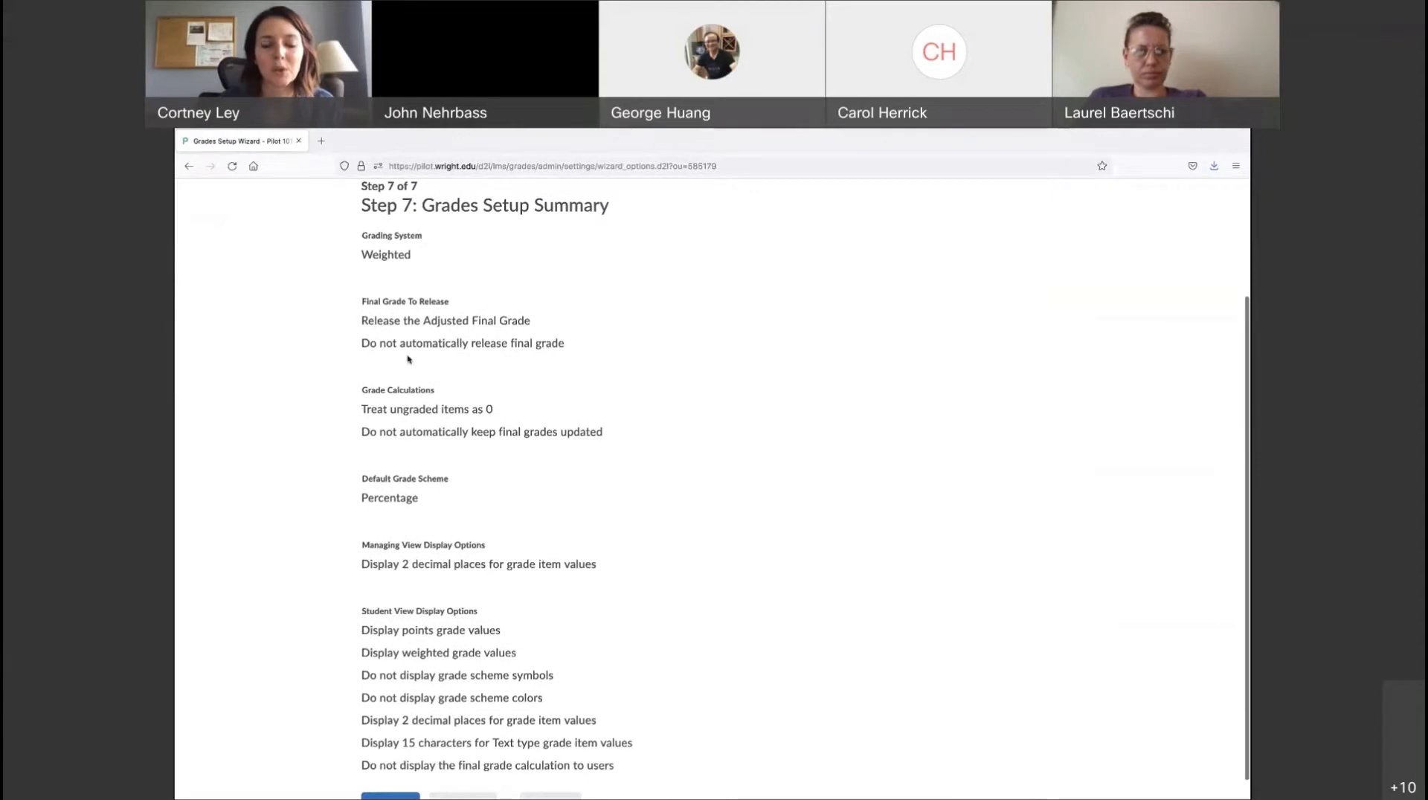
scroll(557, 533, "down", 1)
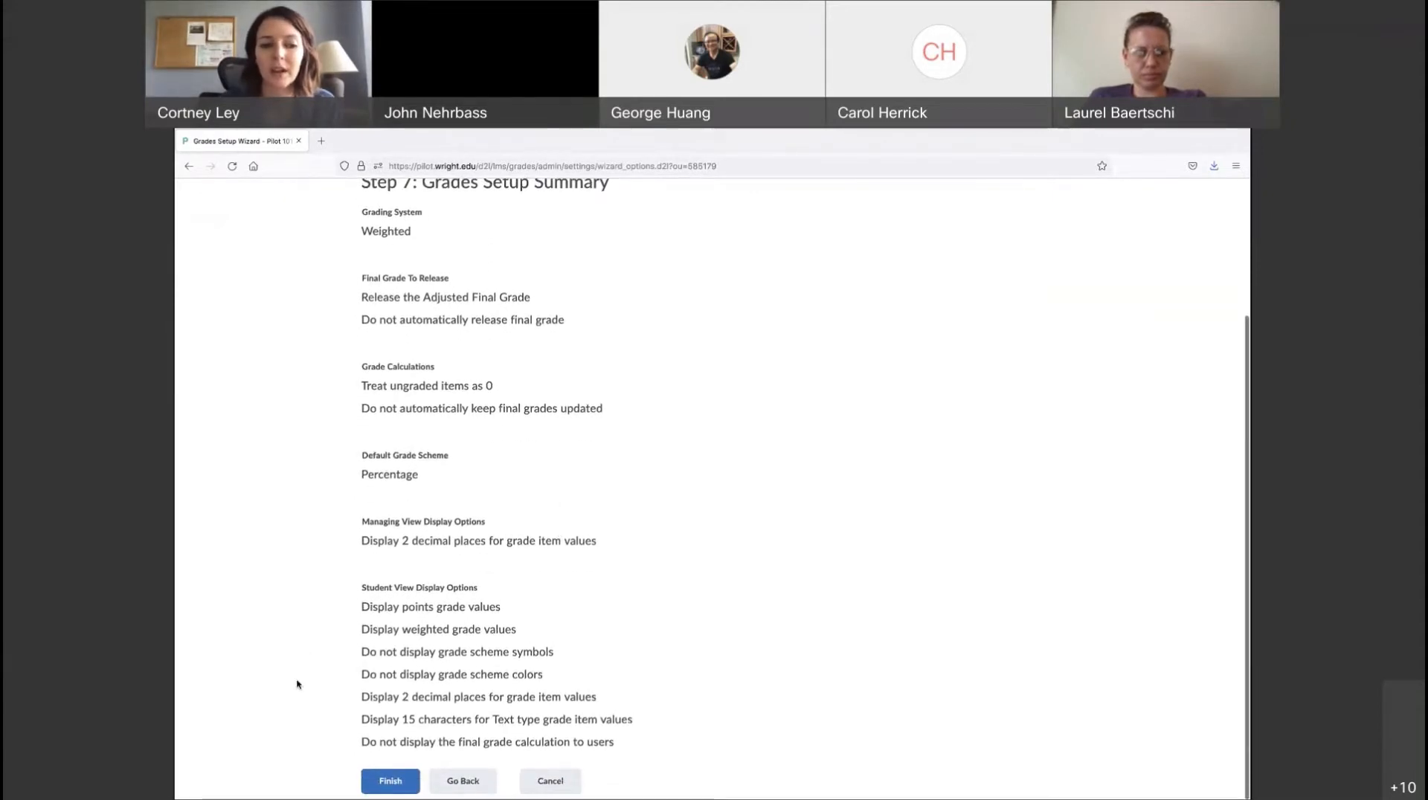
left_click(391, 783)
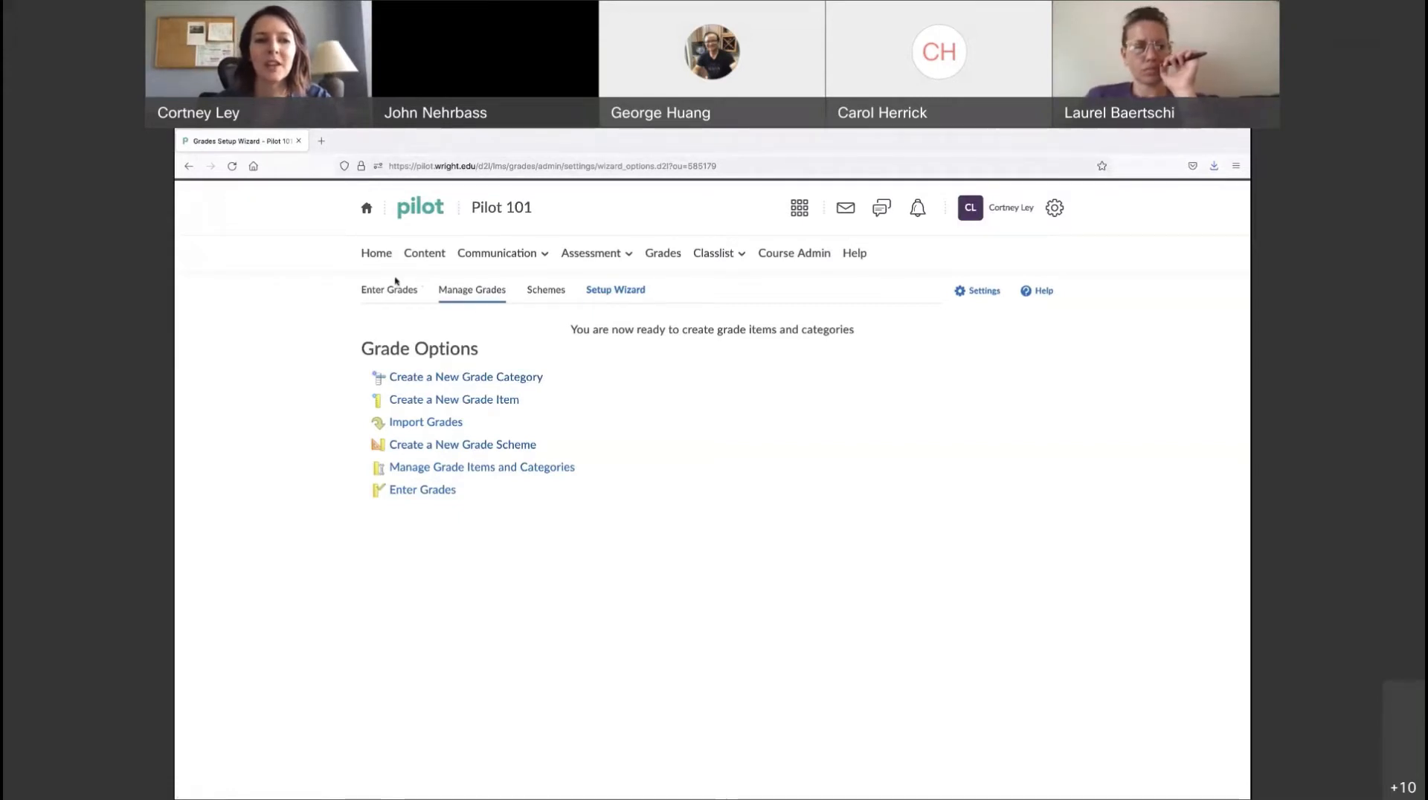
Start a new grade category in the grades list and name it Exams
left_click(471, 294)
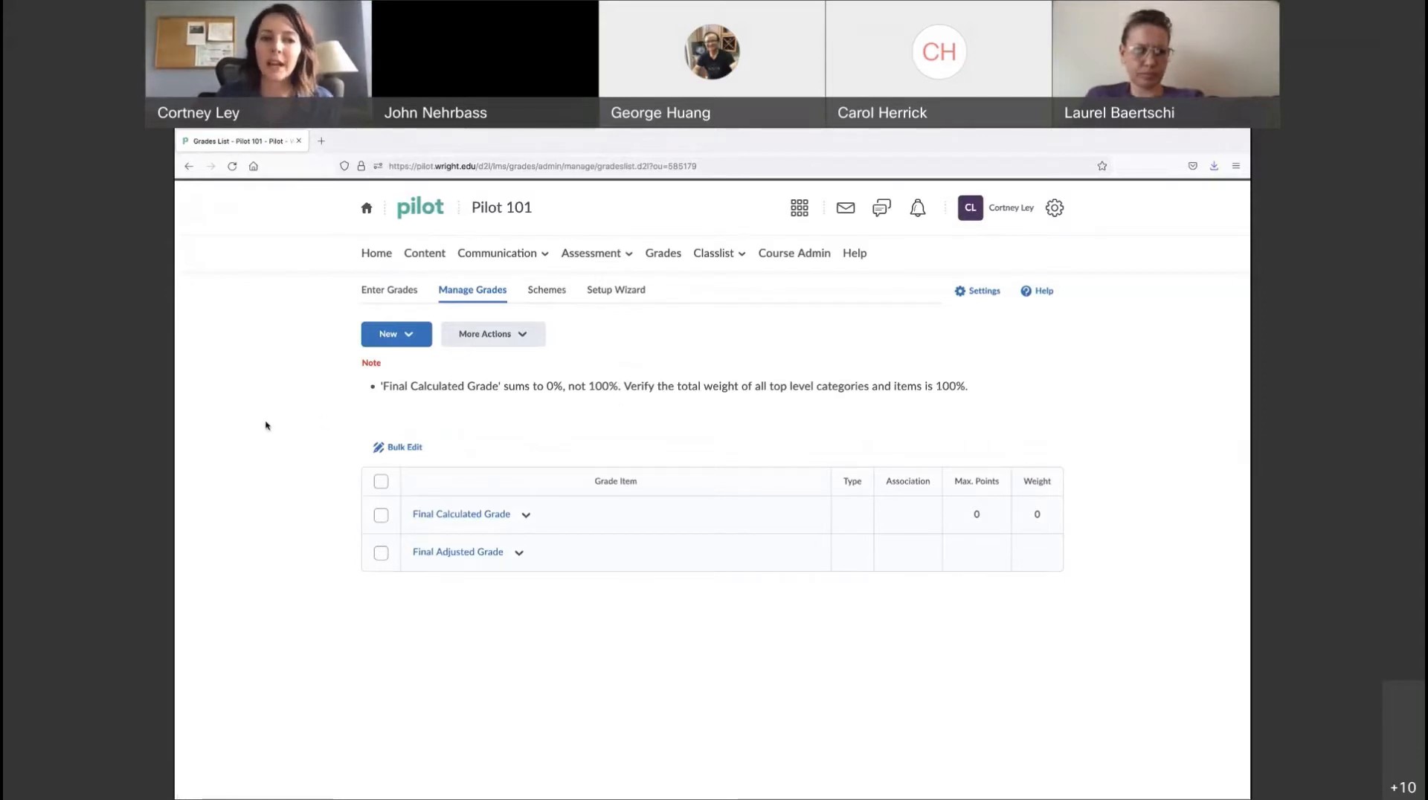
left_click(410, 342)
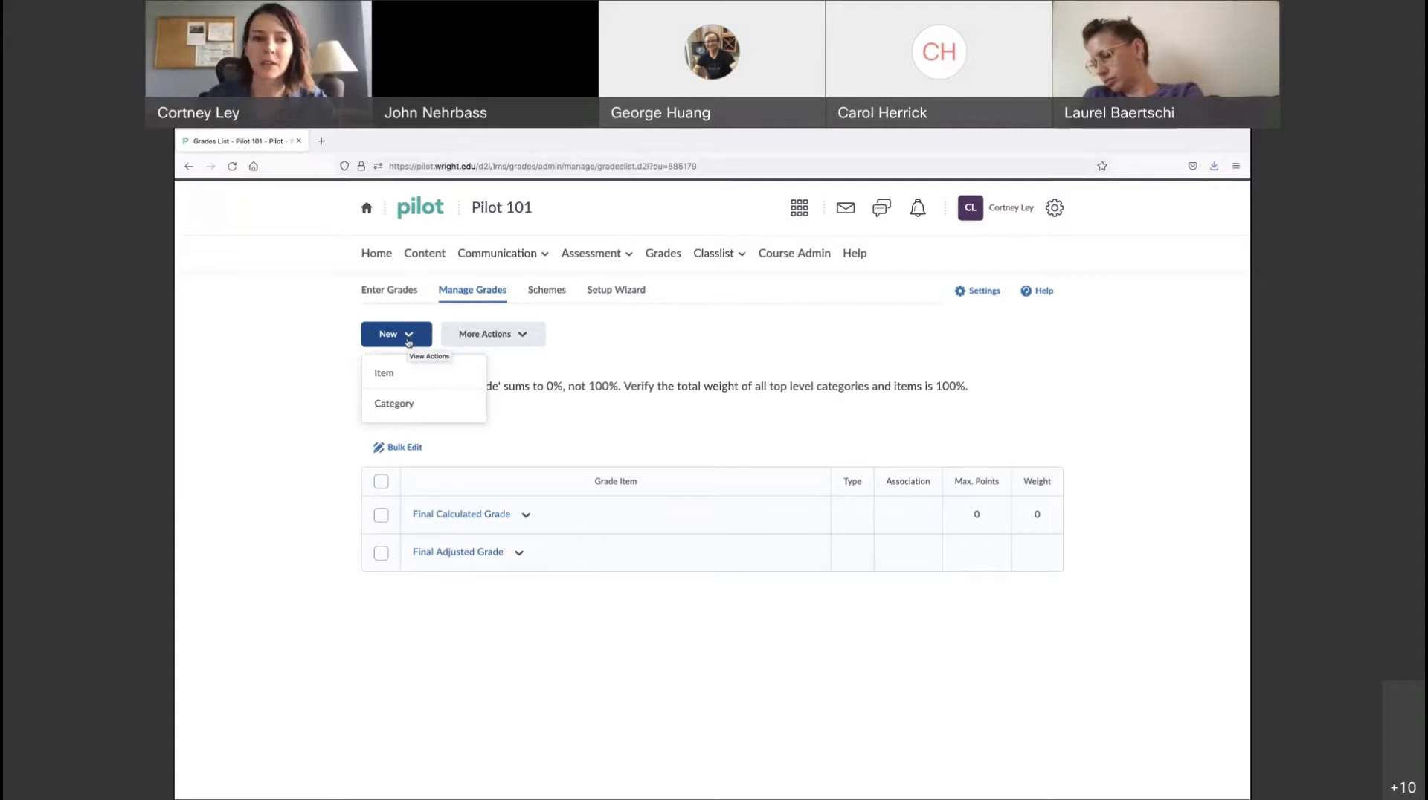
left_click(399, 416)
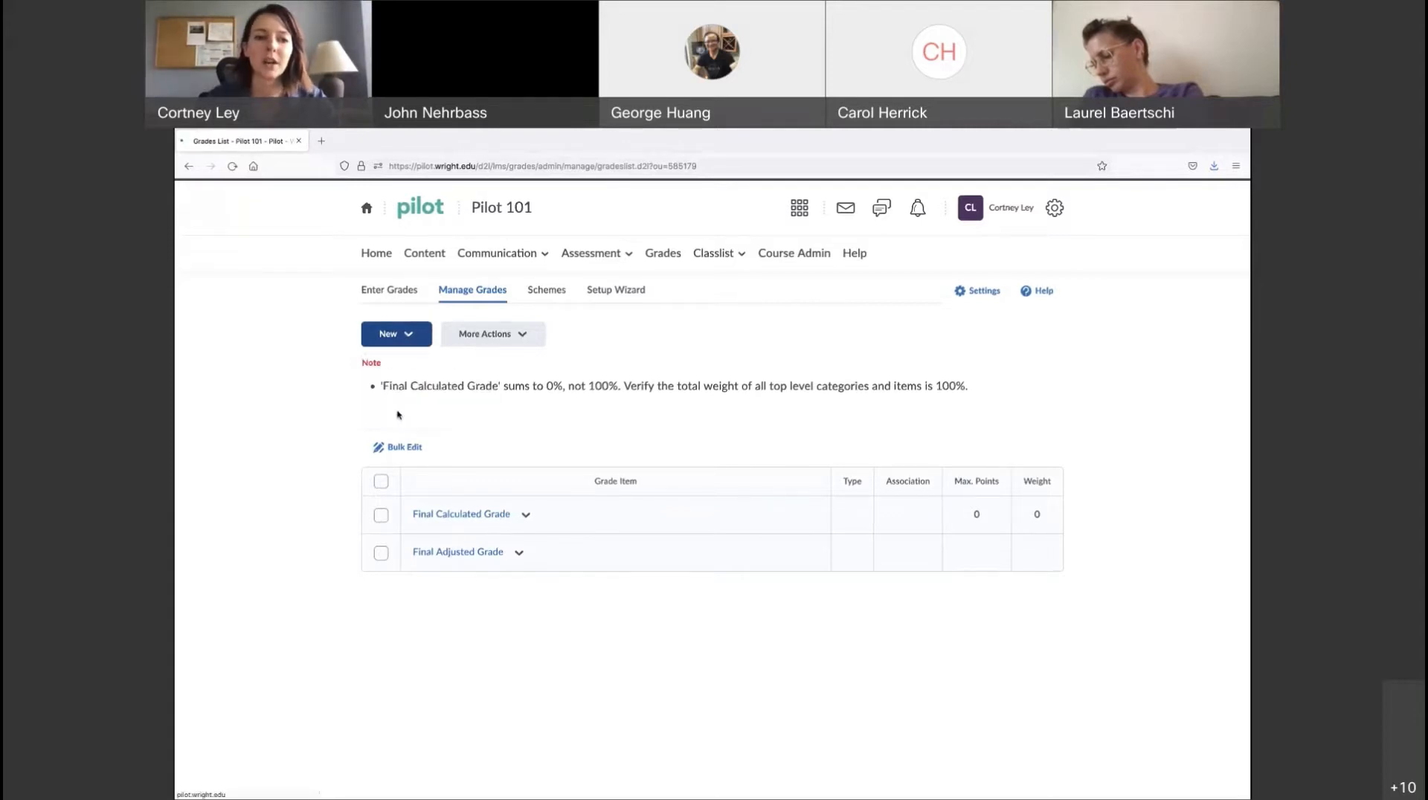
scroll(701, 465, "down", 3)
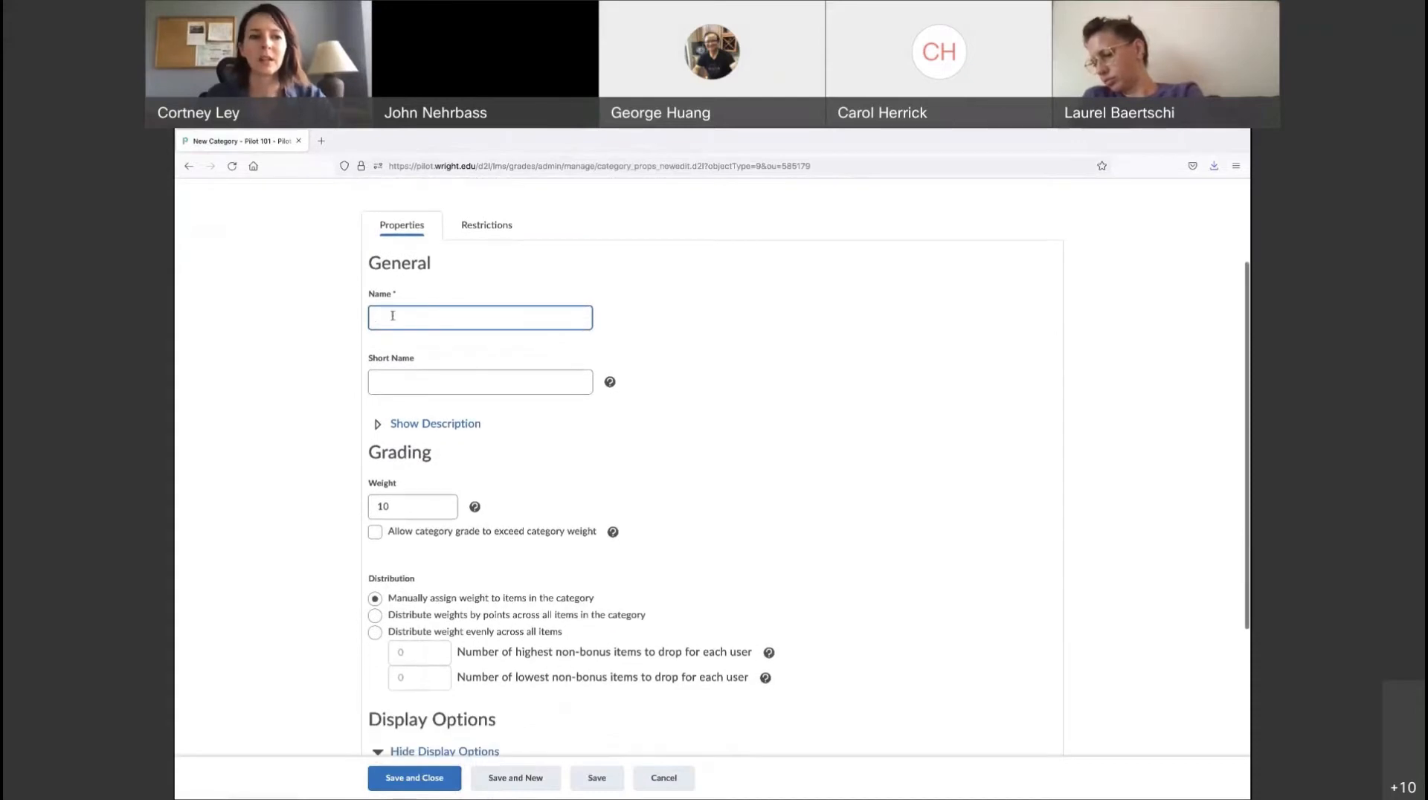
type("Ex")
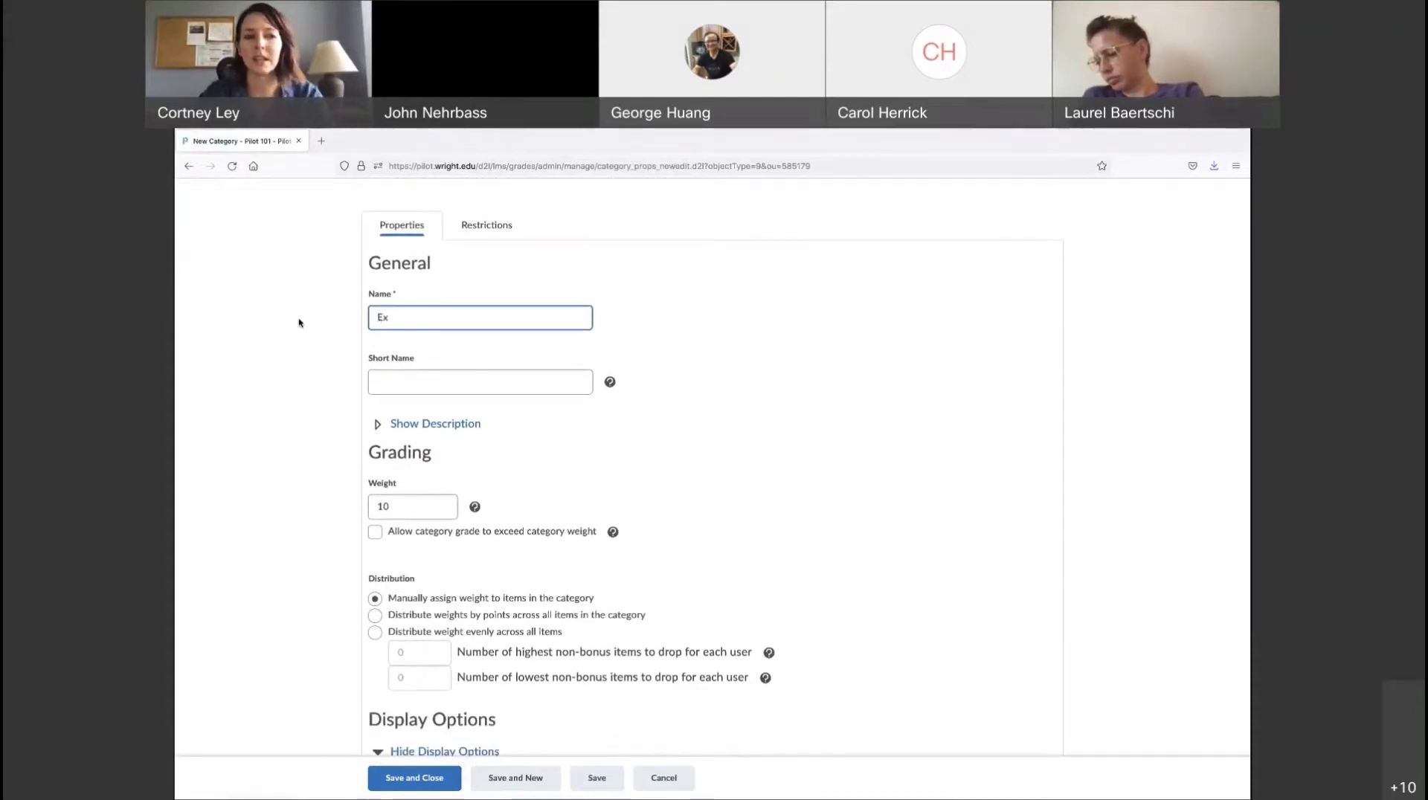
type("ams")
left_click(583, 484)
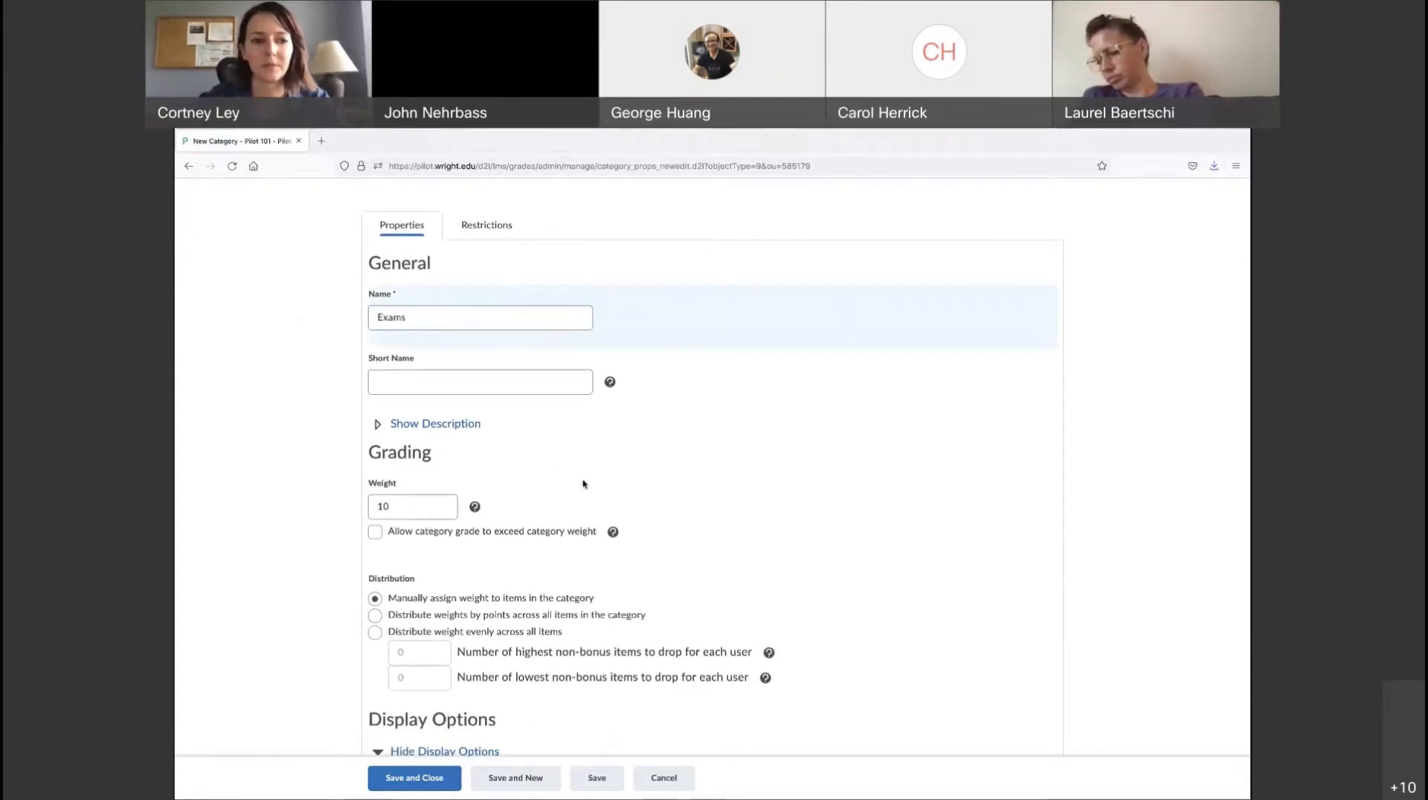
Set the Exams category's weight to 40
scroll(584, 484, "down", 5)
left_click(395, 325)
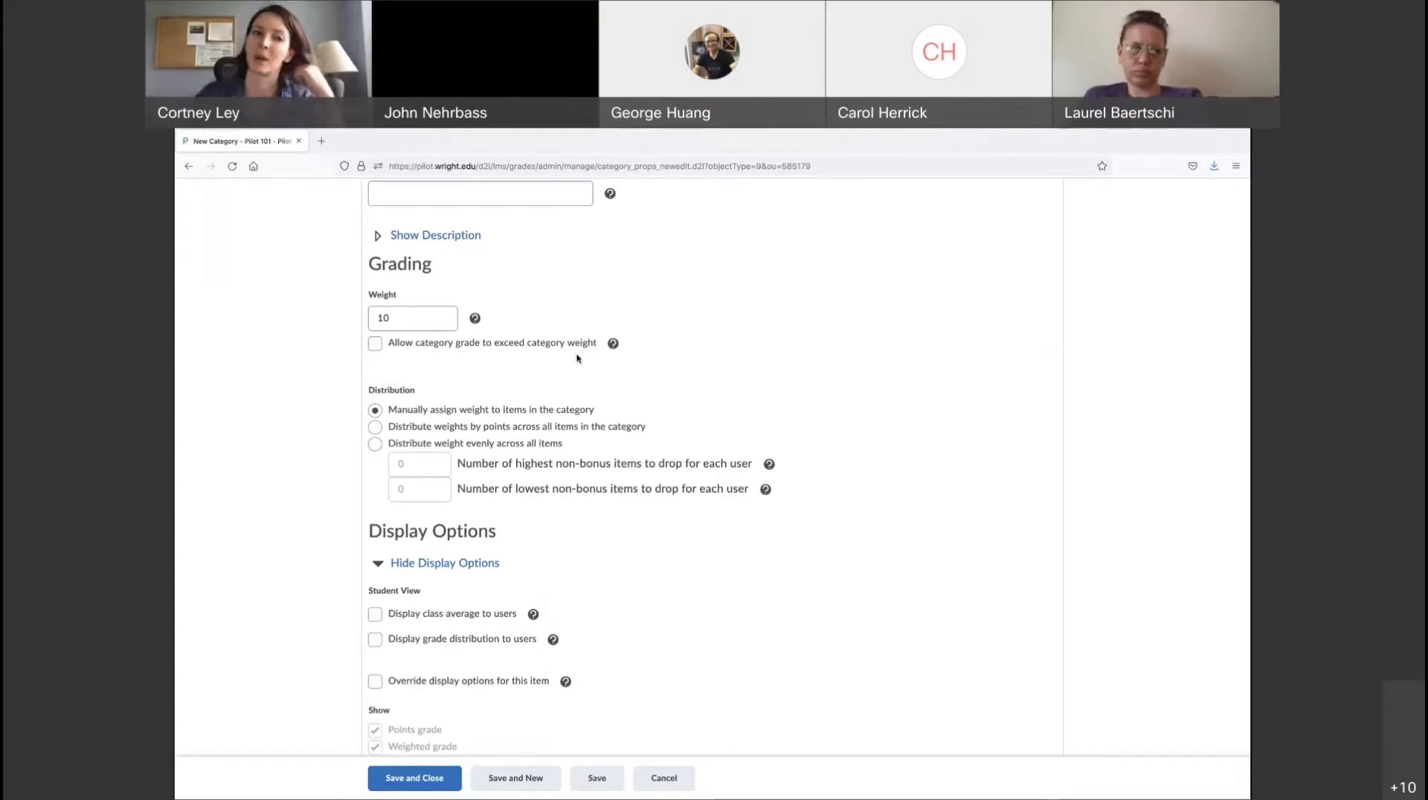
left_click(398, 320)
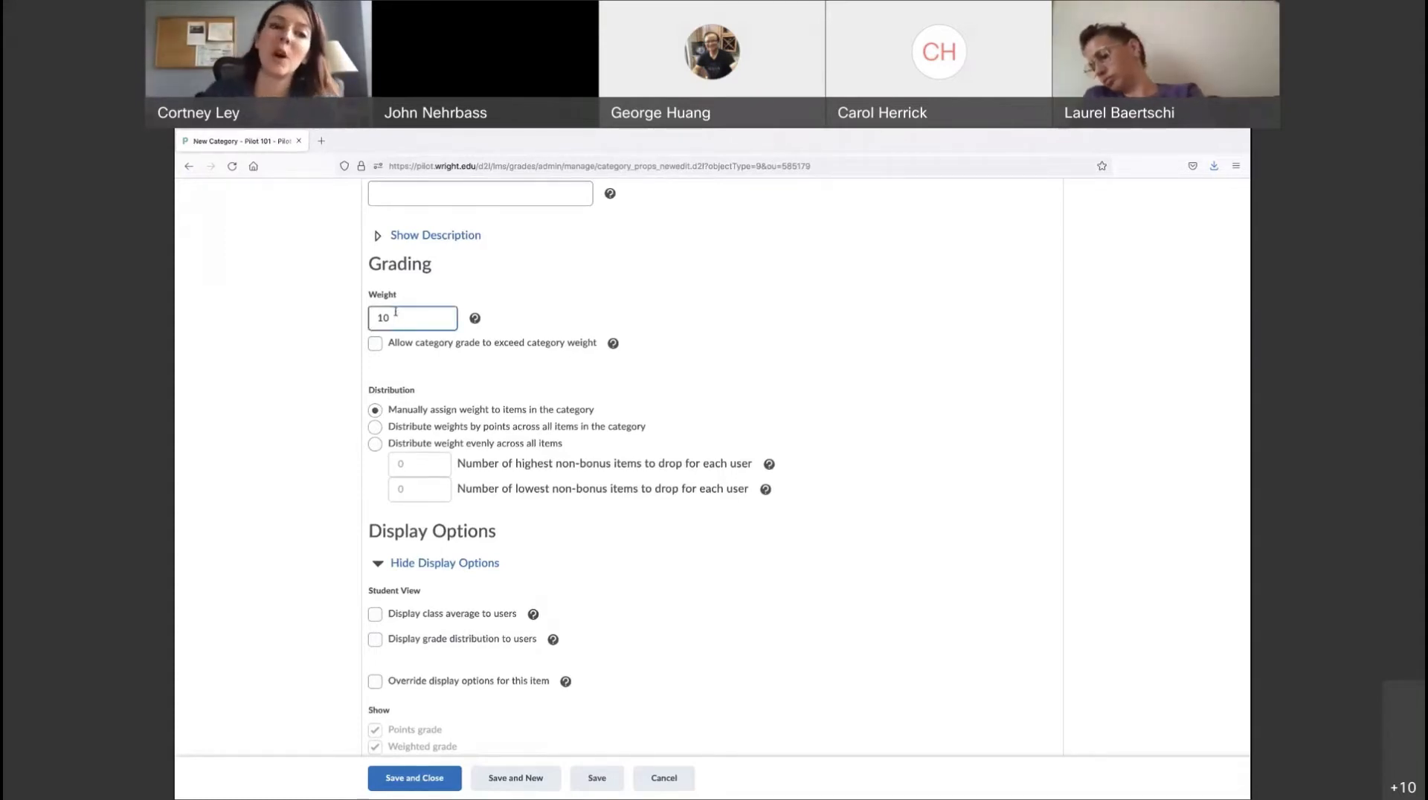
left_click_drag(396, 316, 351, 319)
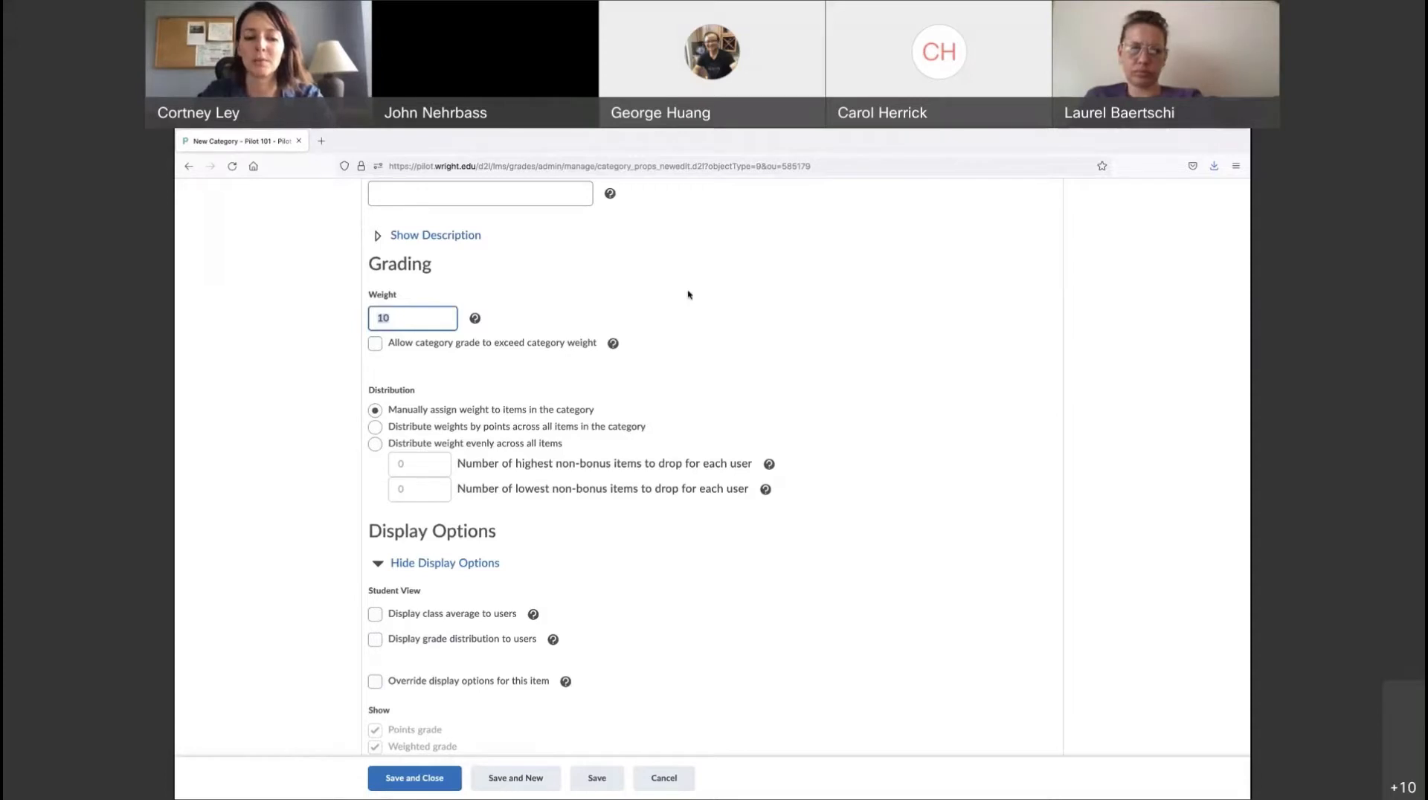
type("0")
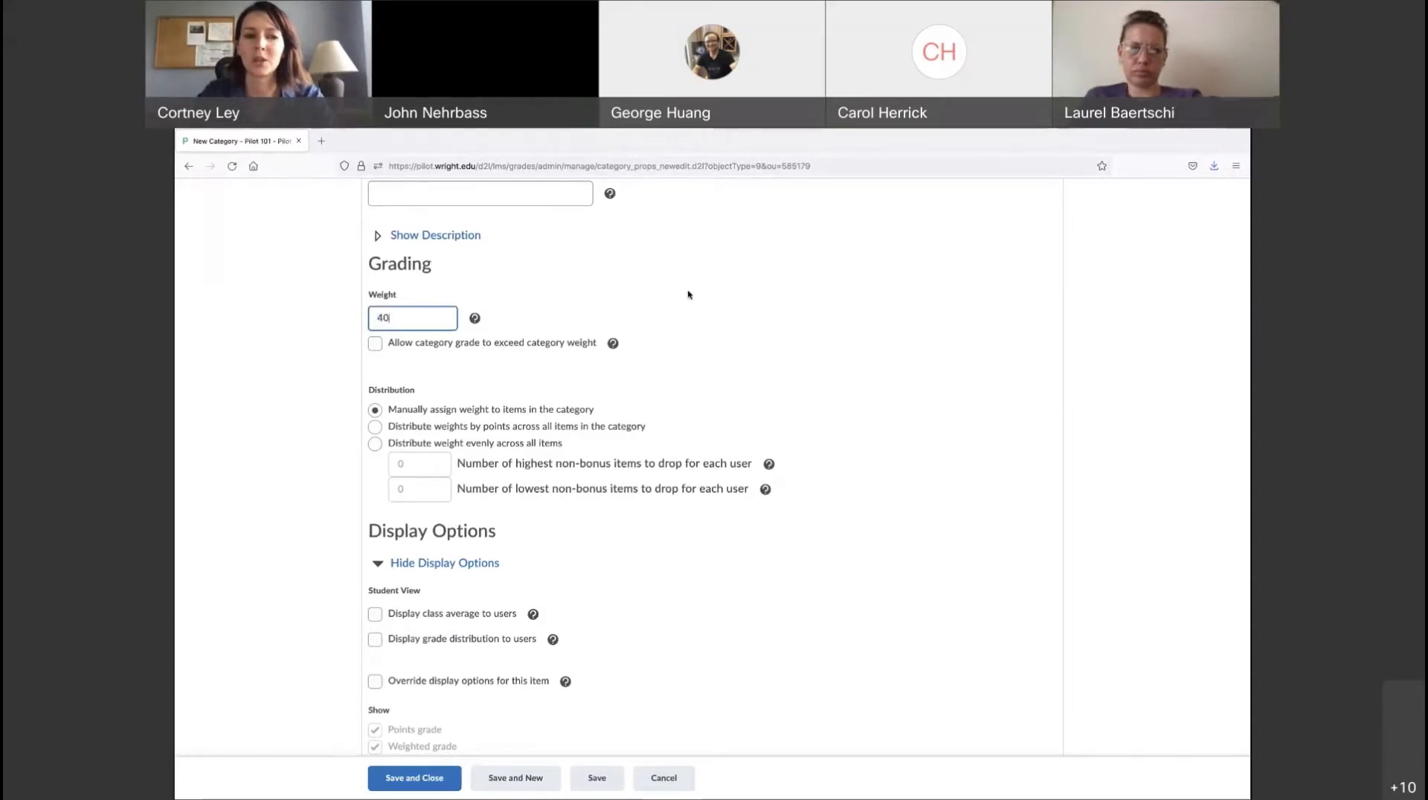
Try the option allowing the Exams category grade to exceed the category weight, and clear it again
left_click(774, 347)
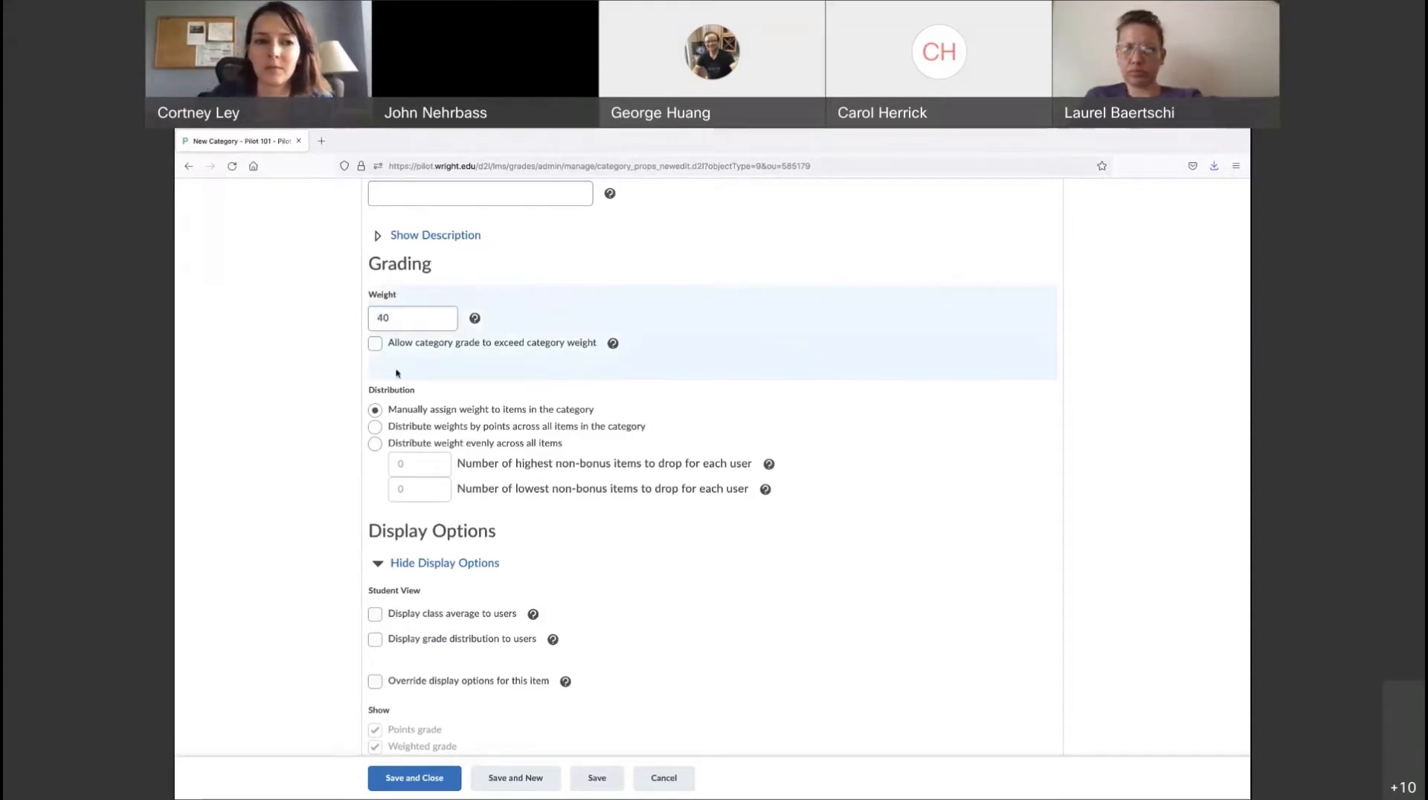
scroll(358, 476, "down", 1)
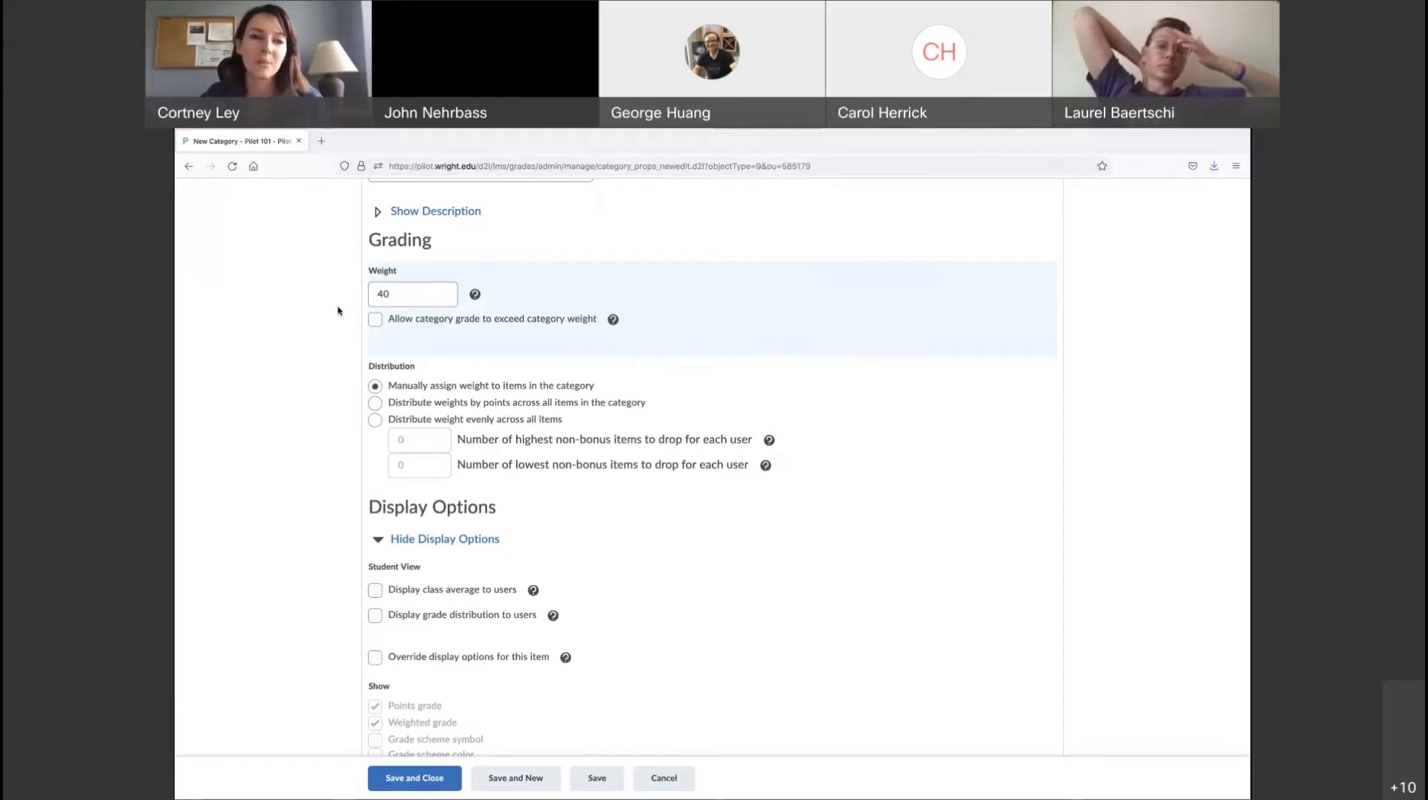
left_click(375, 319)
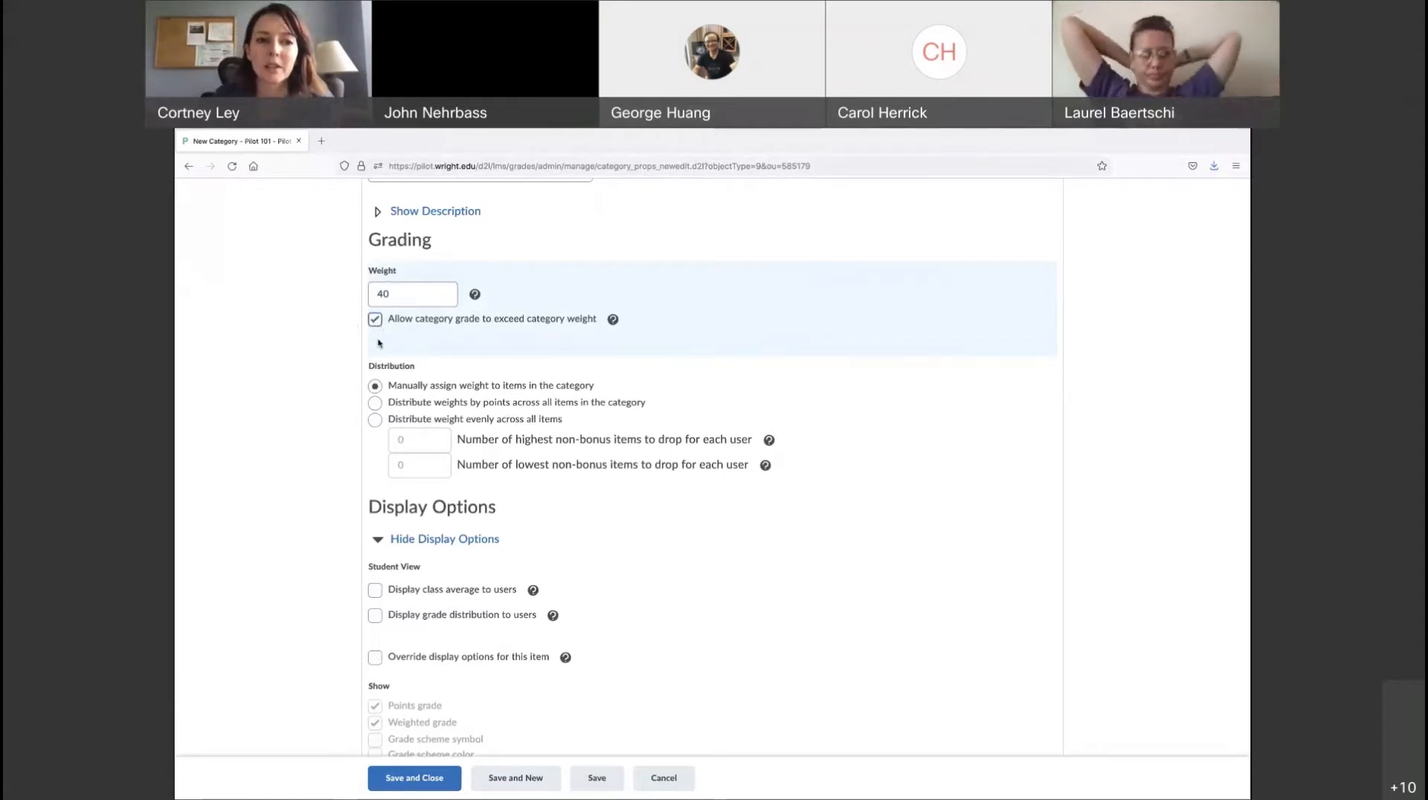
left_click(375, 320)
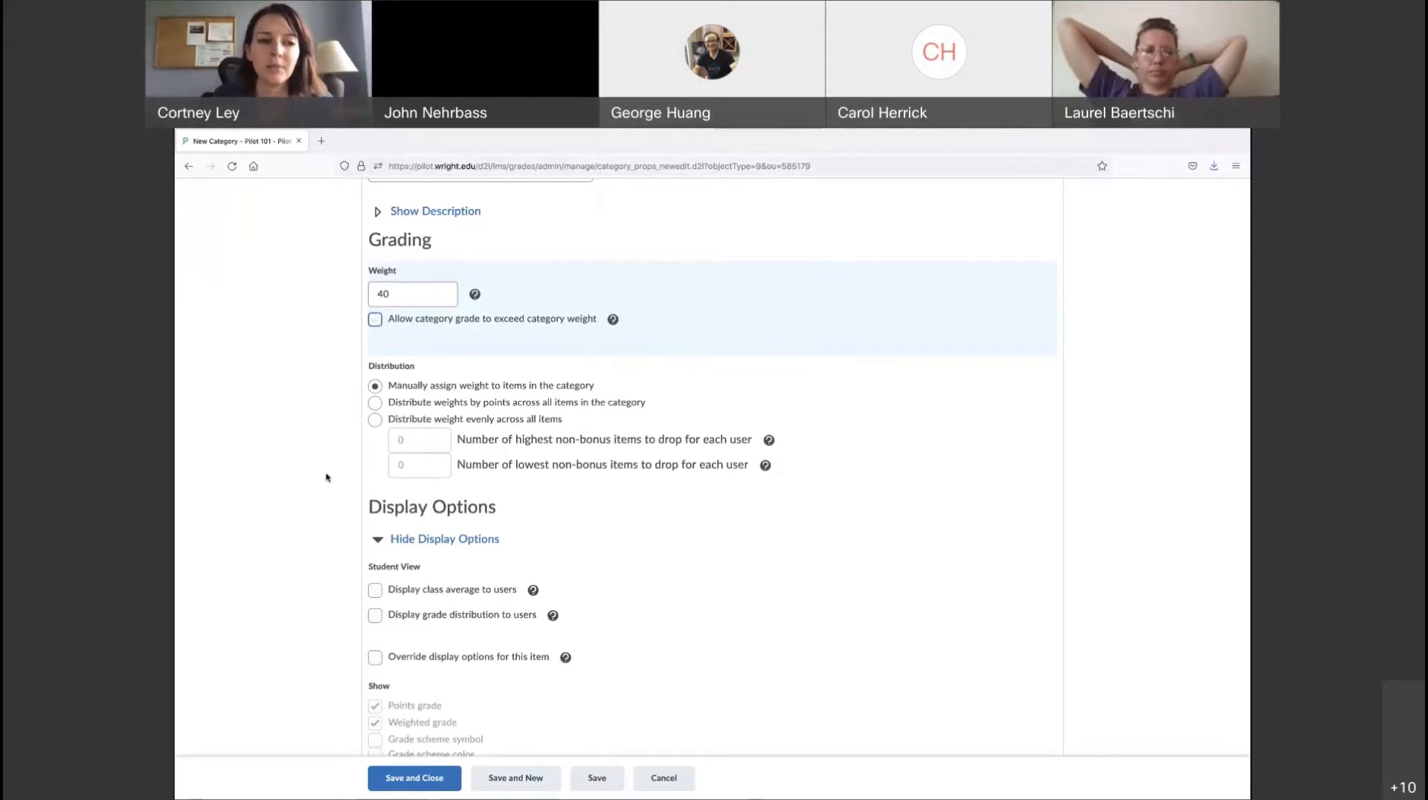
Compare the Exams category's distribution by points with even distribution, and choose to distribute weight evenly across all items
scroll(322, 469, "down", 2)
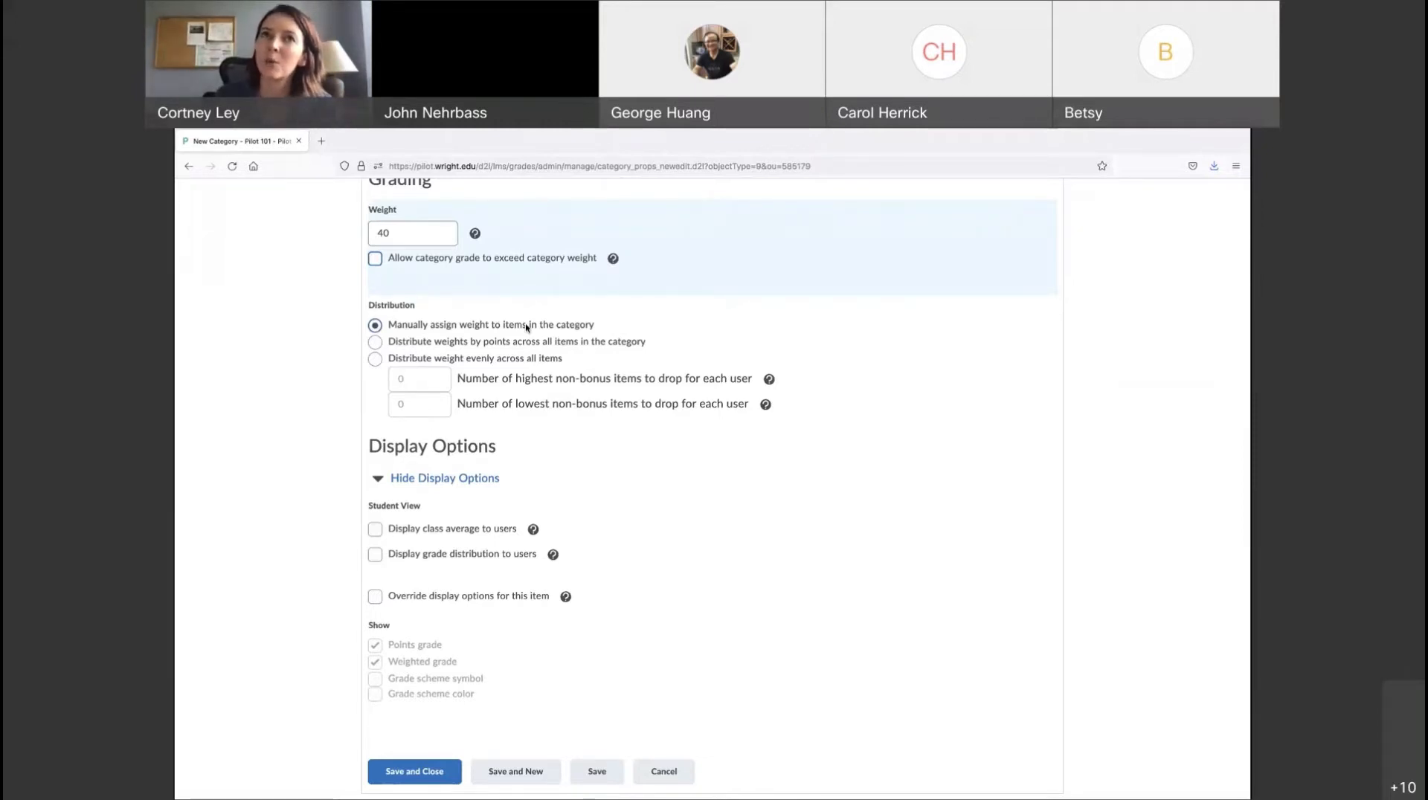
left_click(375, 359)
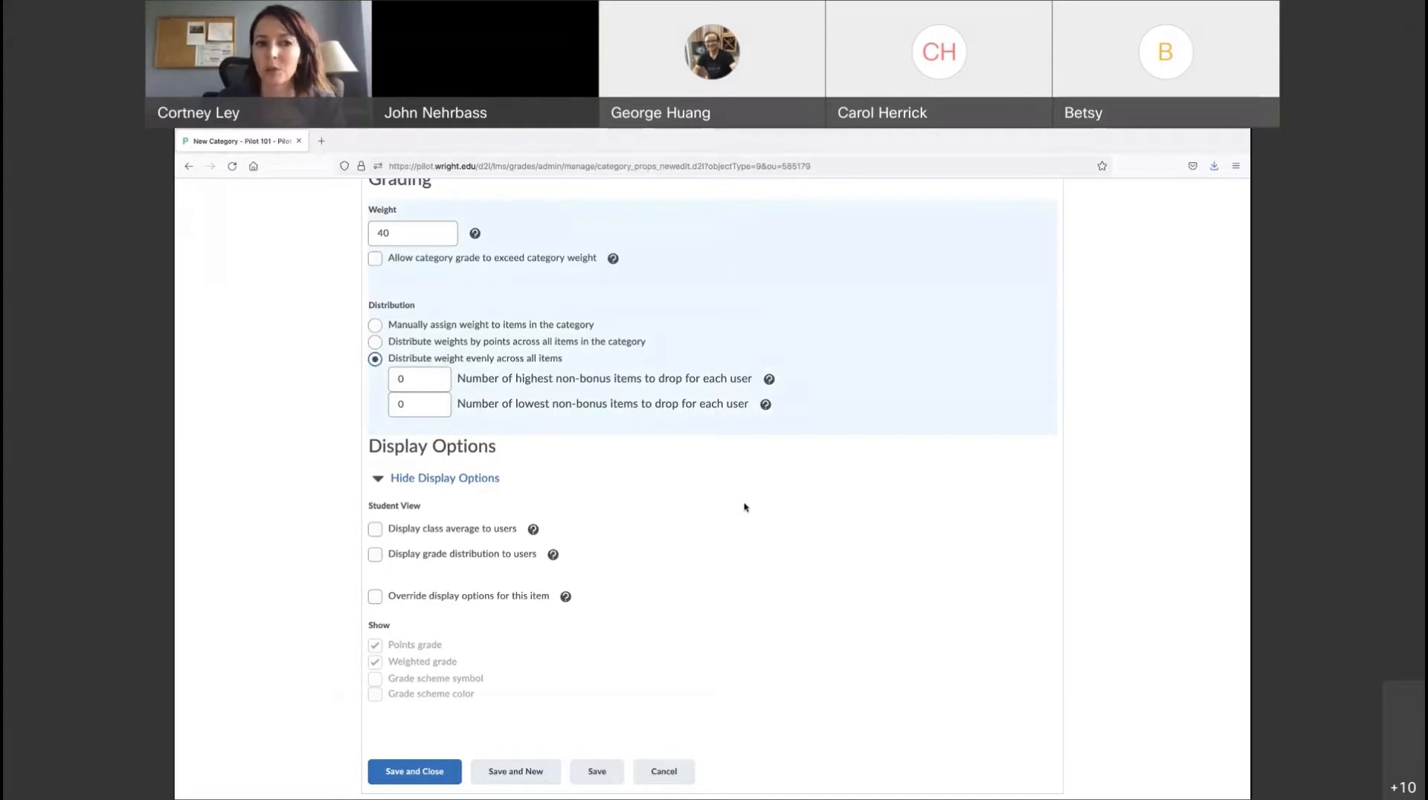
left_click(375, 342)
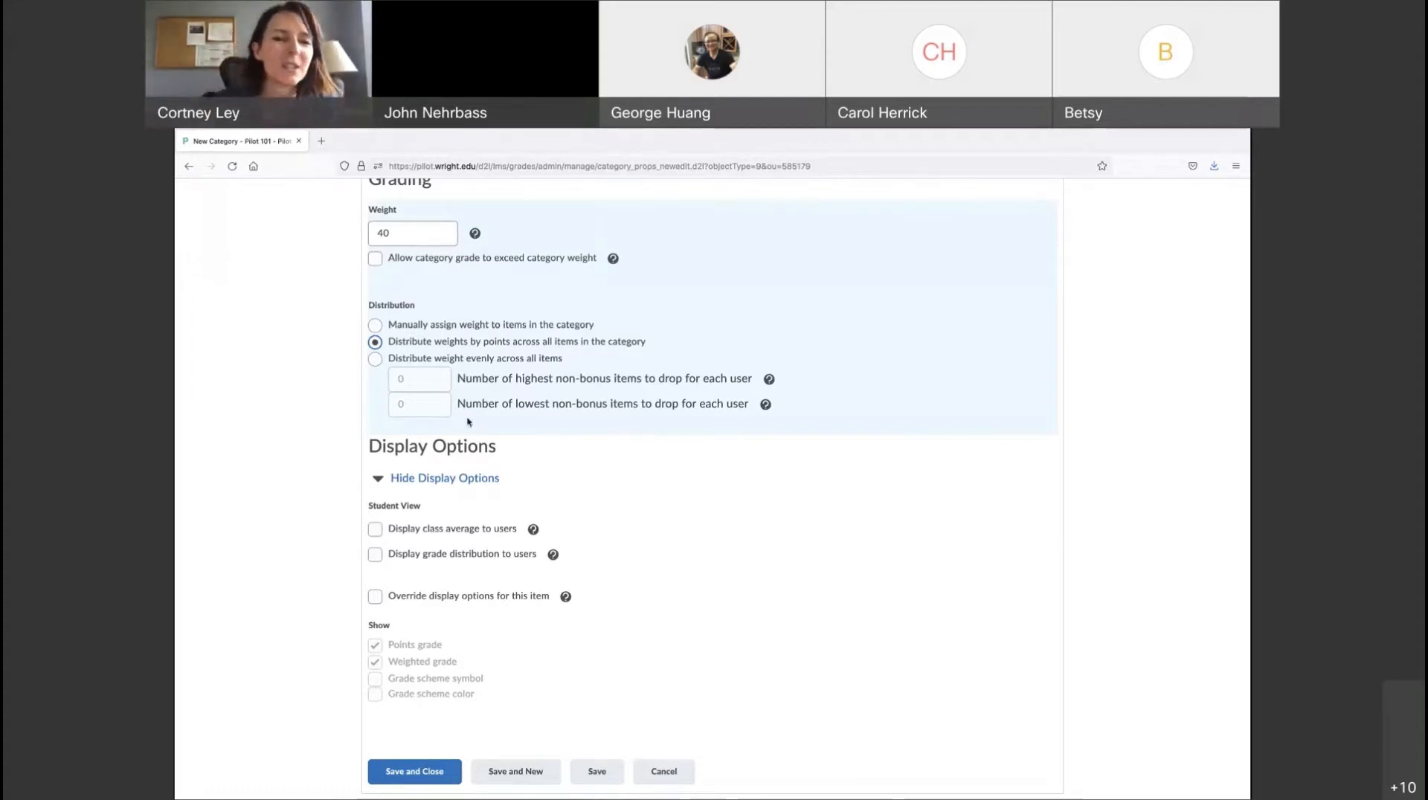
left_click(375, 359)
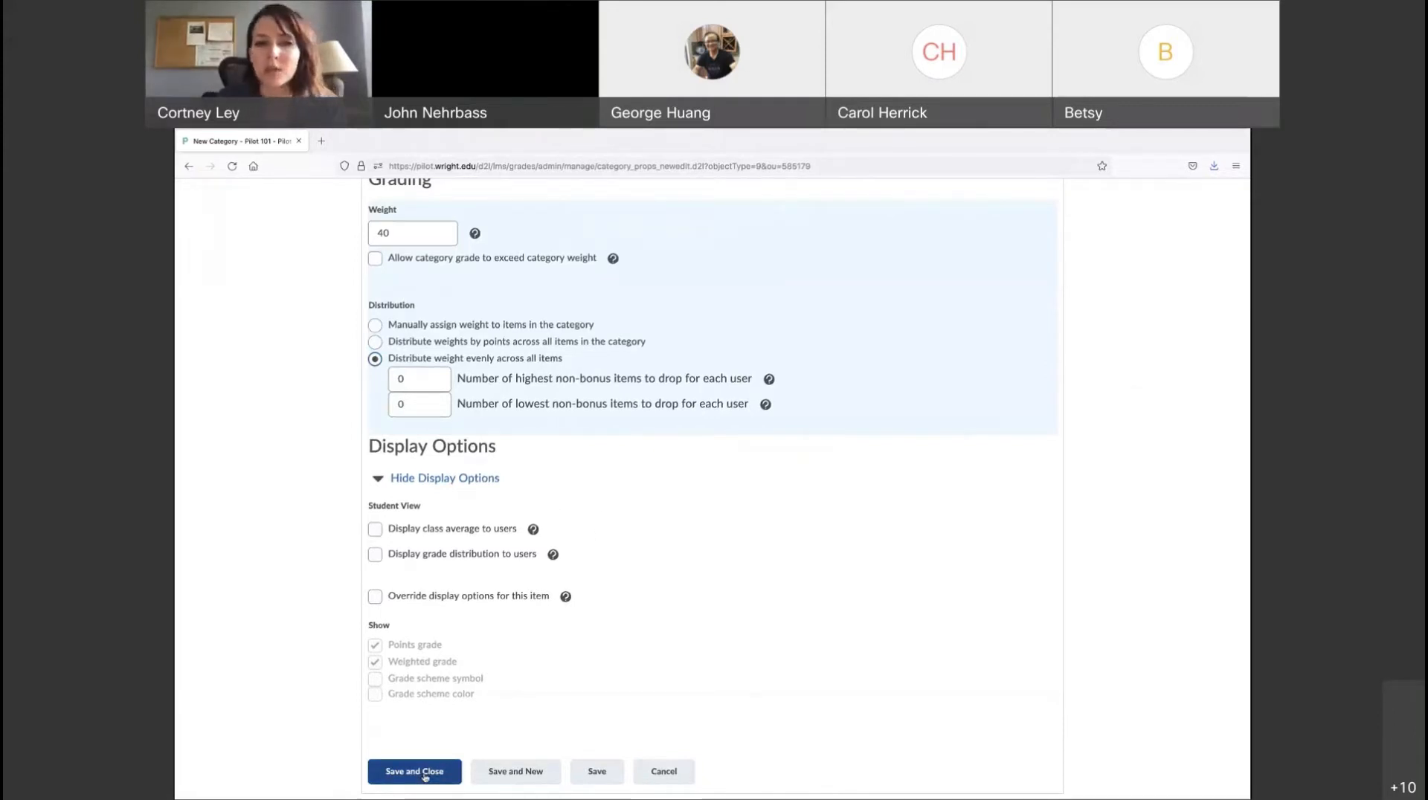
Open the Exams category's restrictions, try enabling an availability start date, and clear it again
scroll(584, 527, "up", 5)
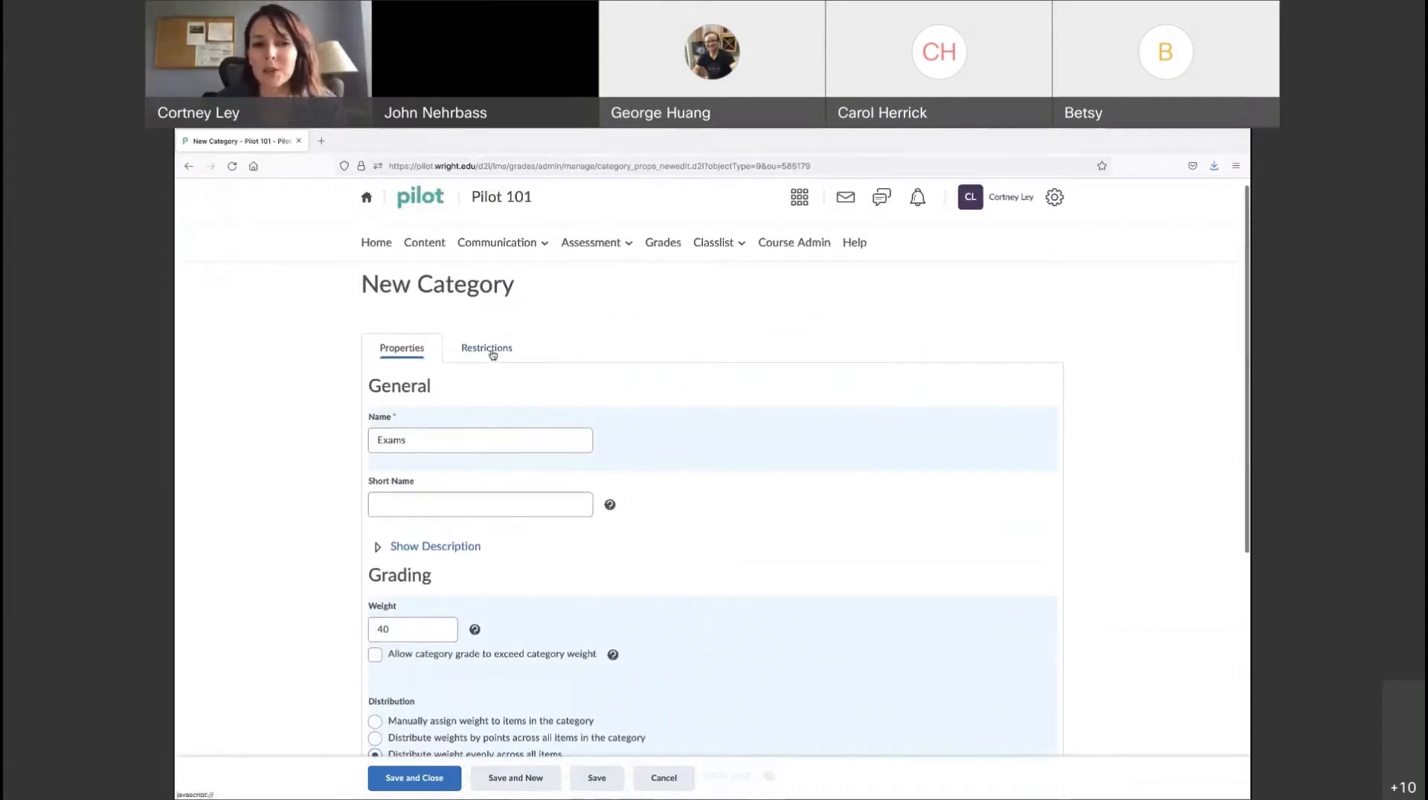
left_click(493, 355)
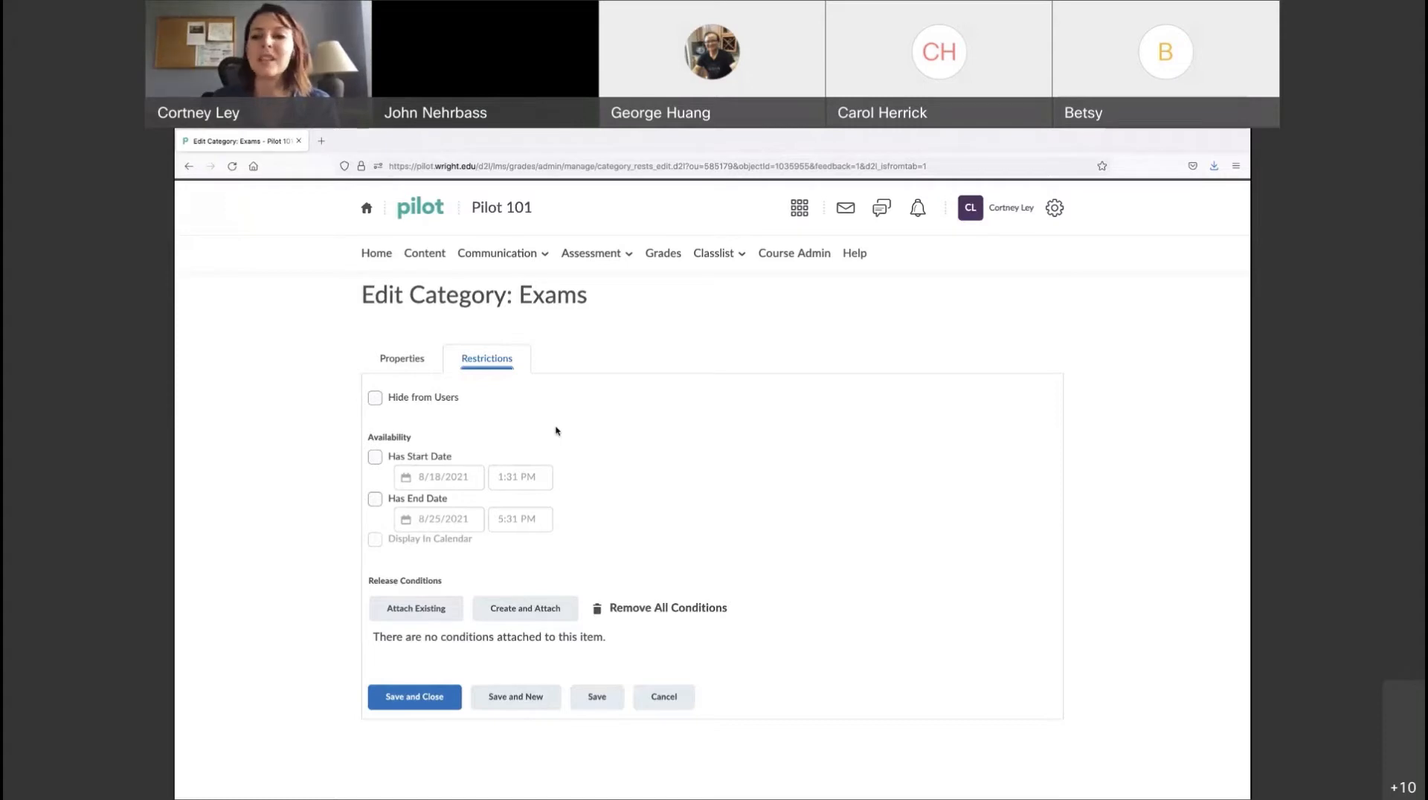
left_click(375, 459)
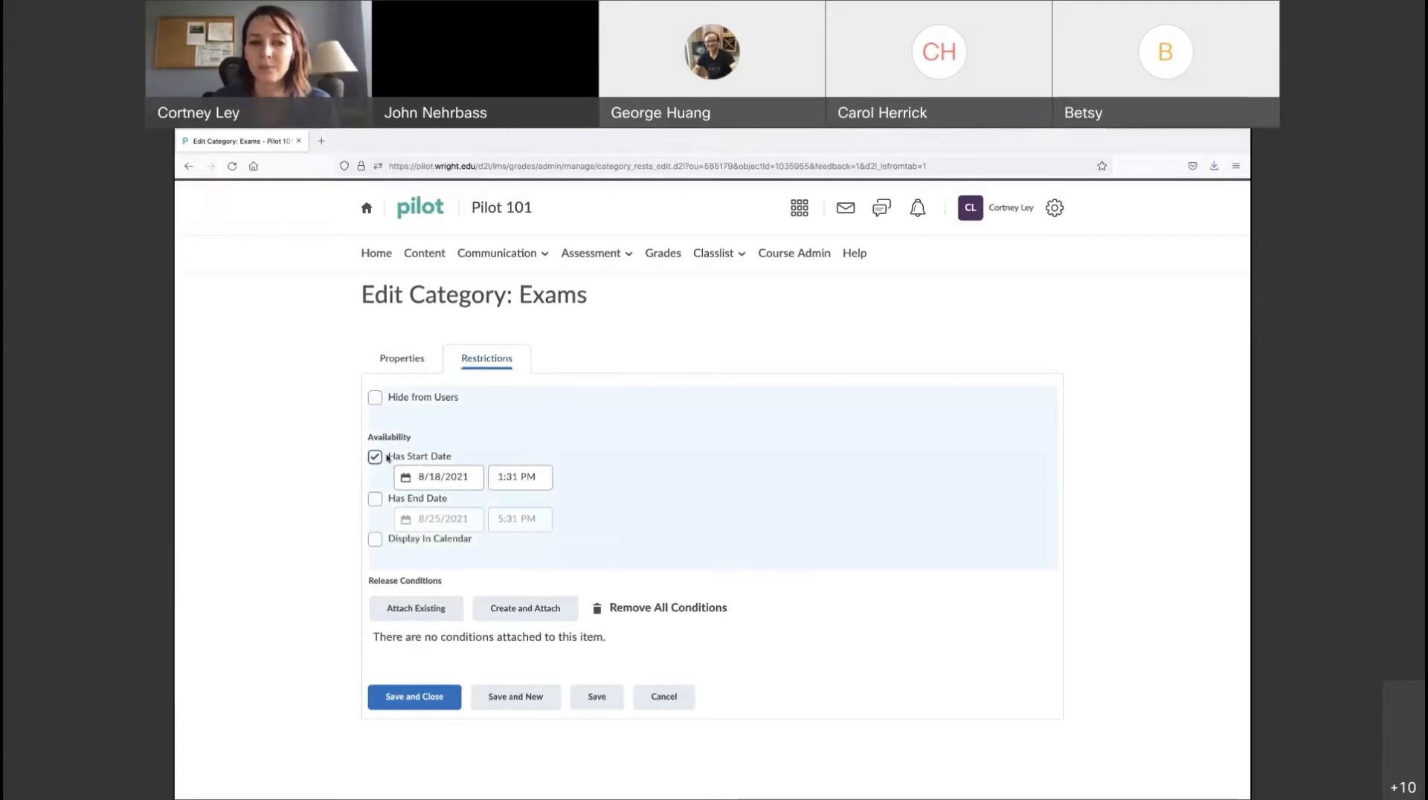
left_click(375, 457)
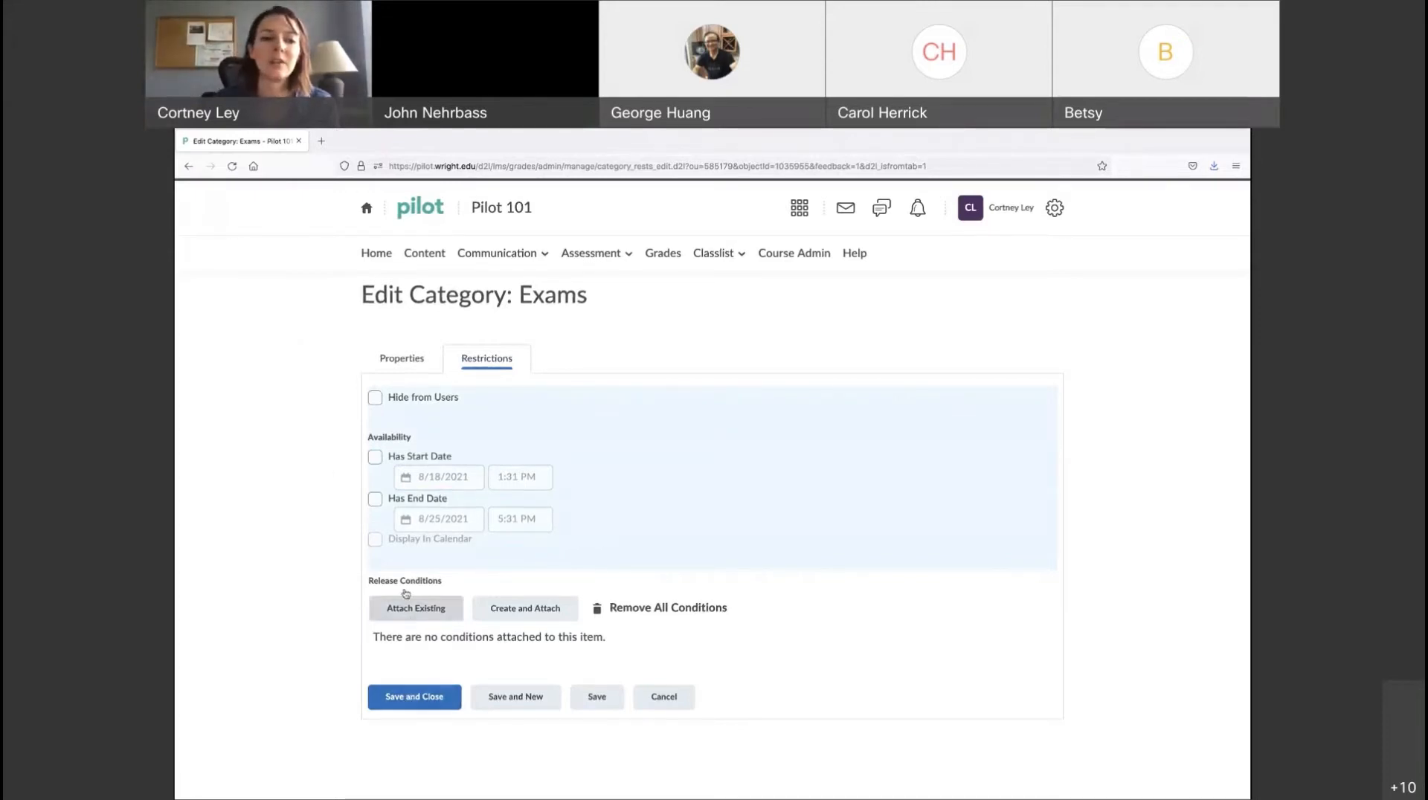
Return to the Exams category's properties and save and close the category
left_click(402, 360)
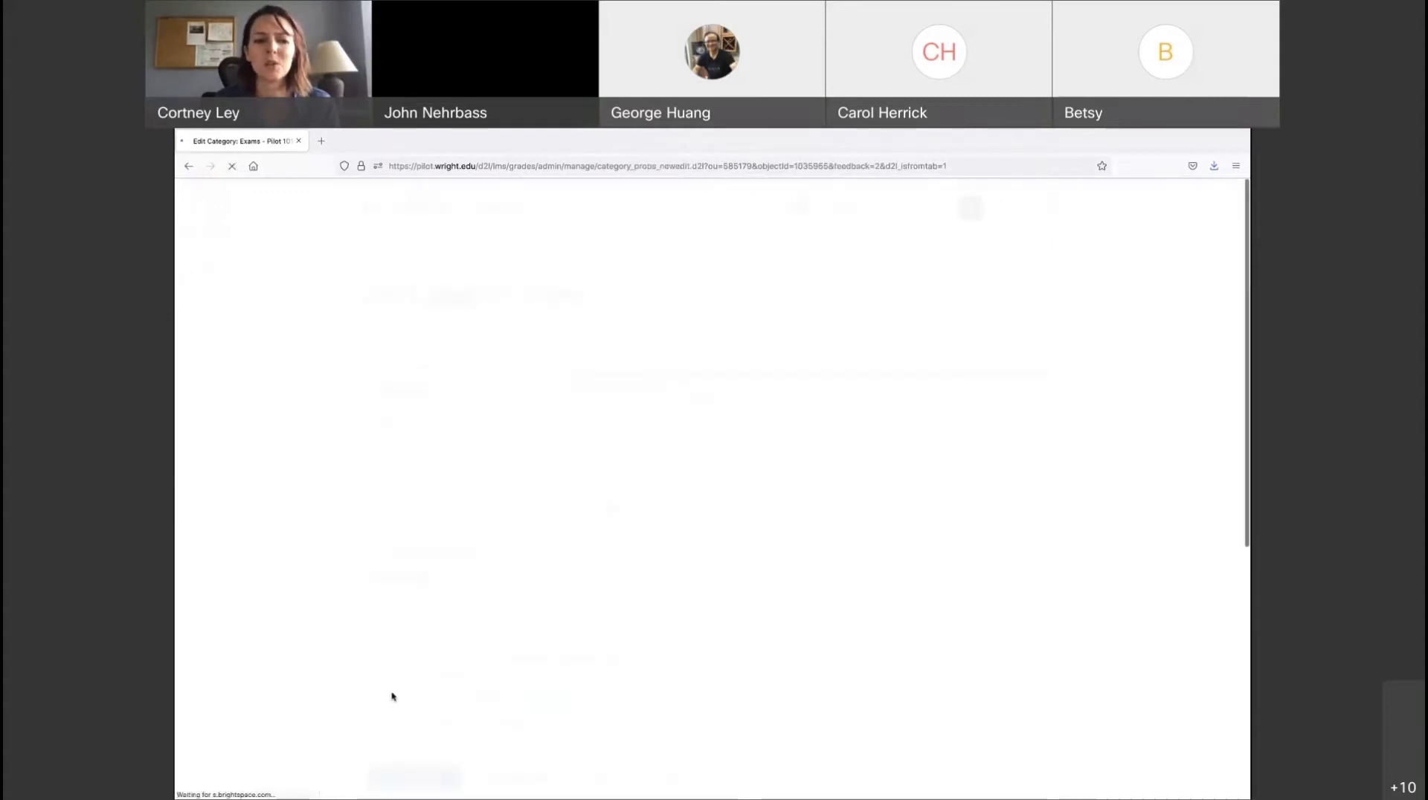
scroll(647, 601, "down", 5)
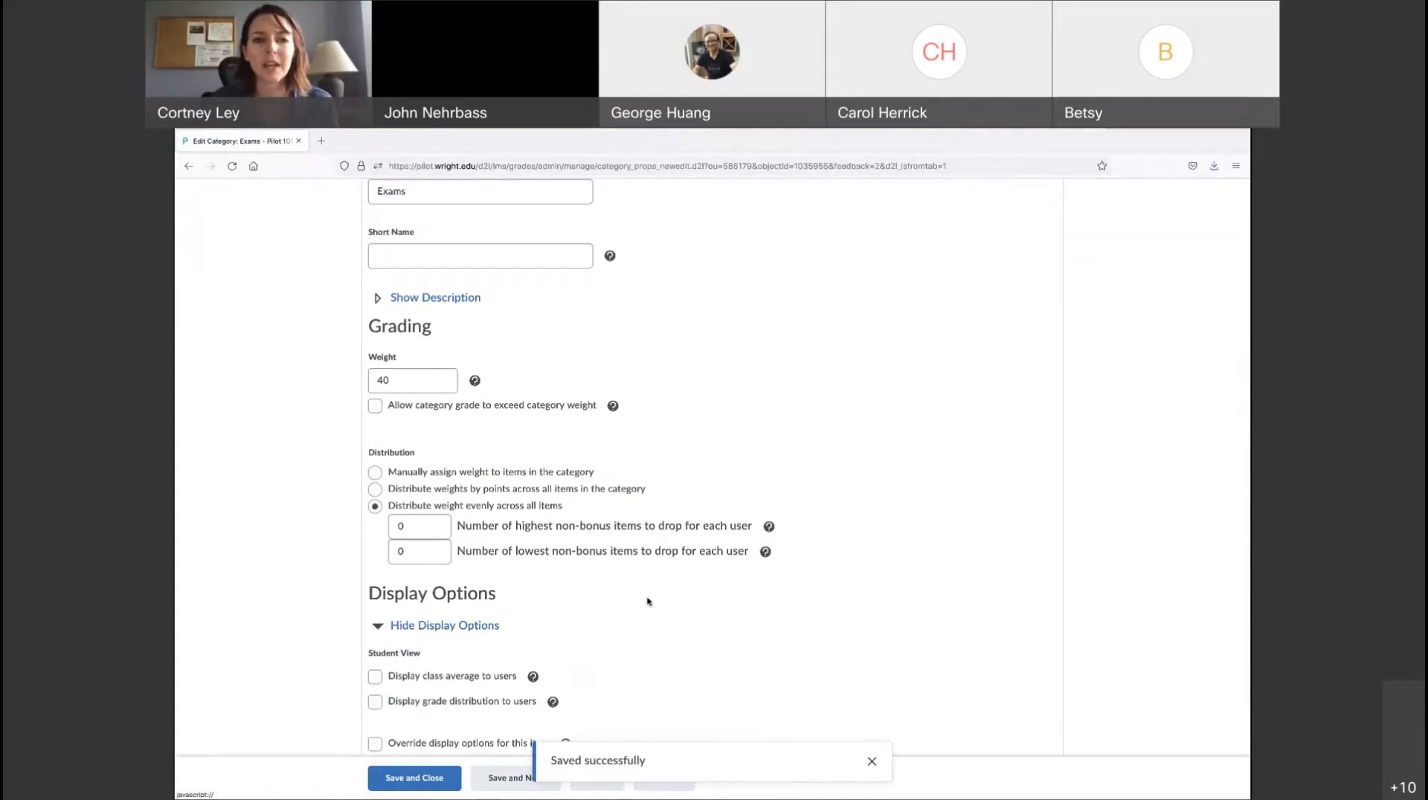
left_click(413, 777)
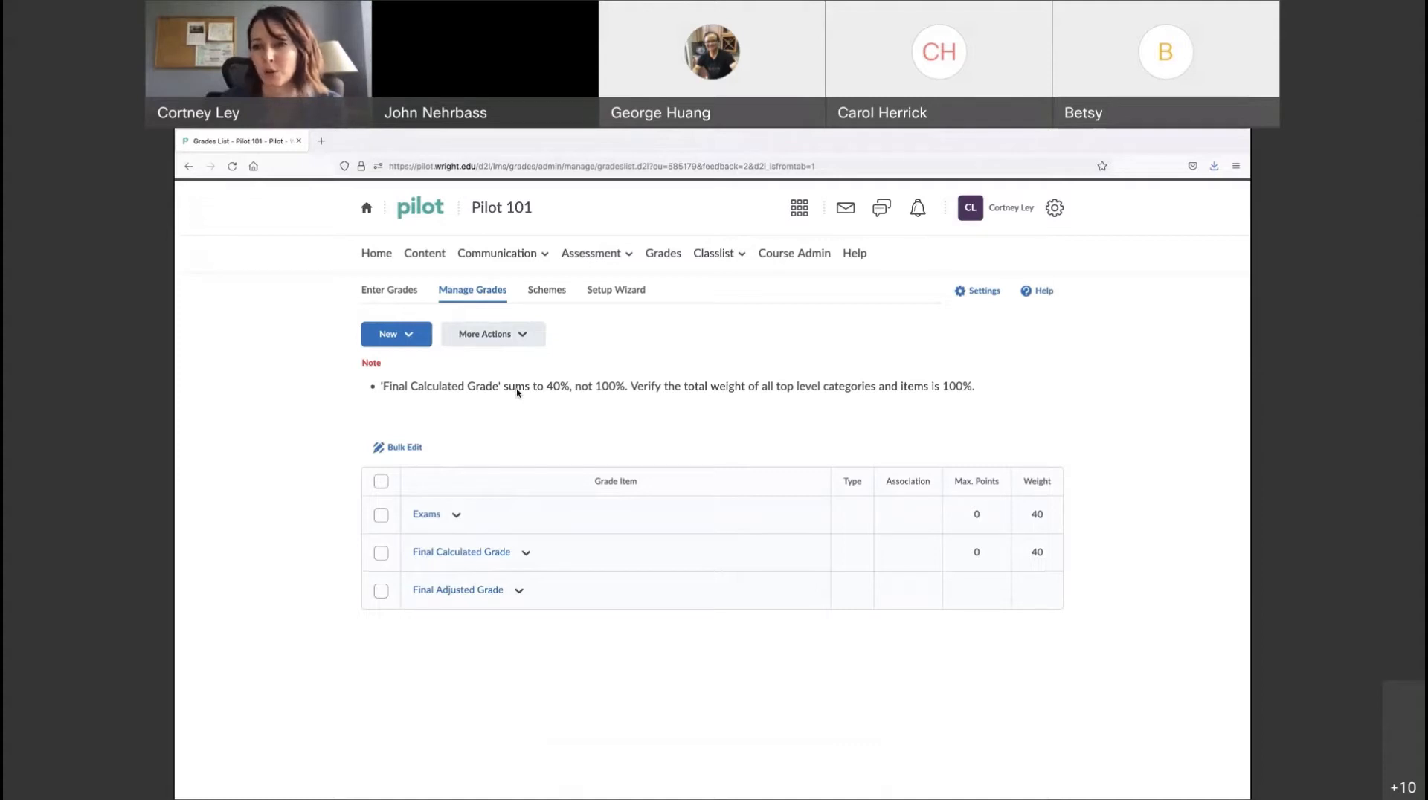
Start another new grade category in the grades list and name it Assignments
left_click(417, 344)
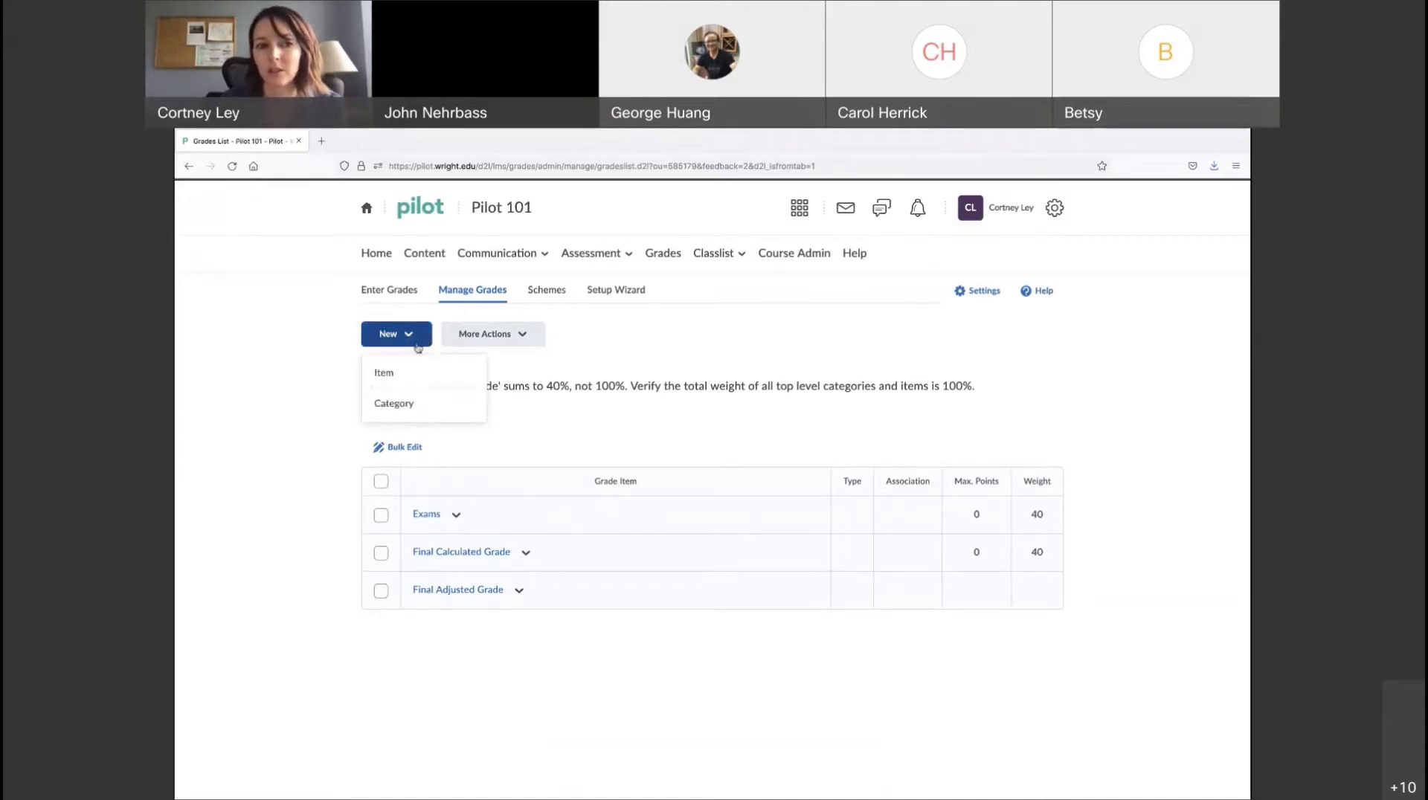
left_click(400, 404)
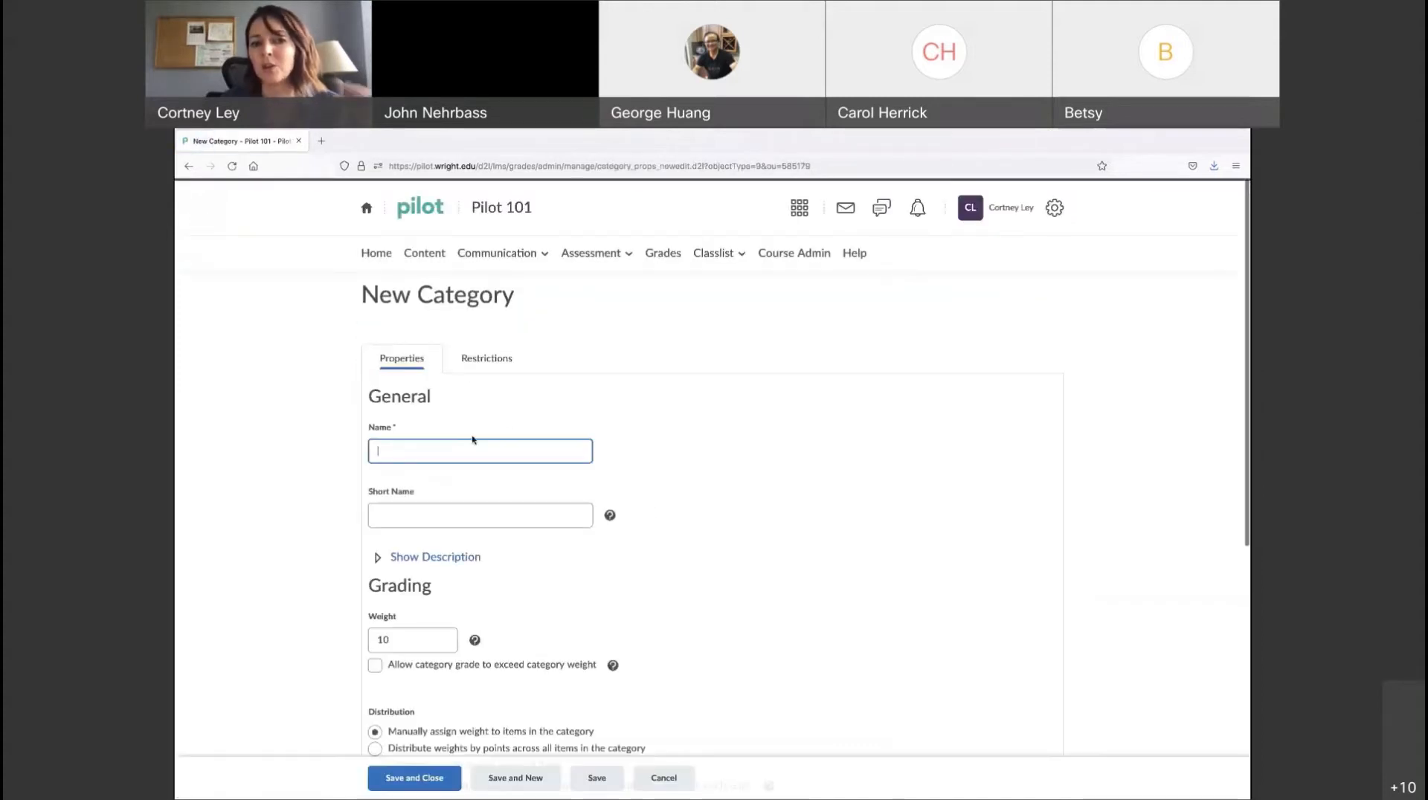
type("A")
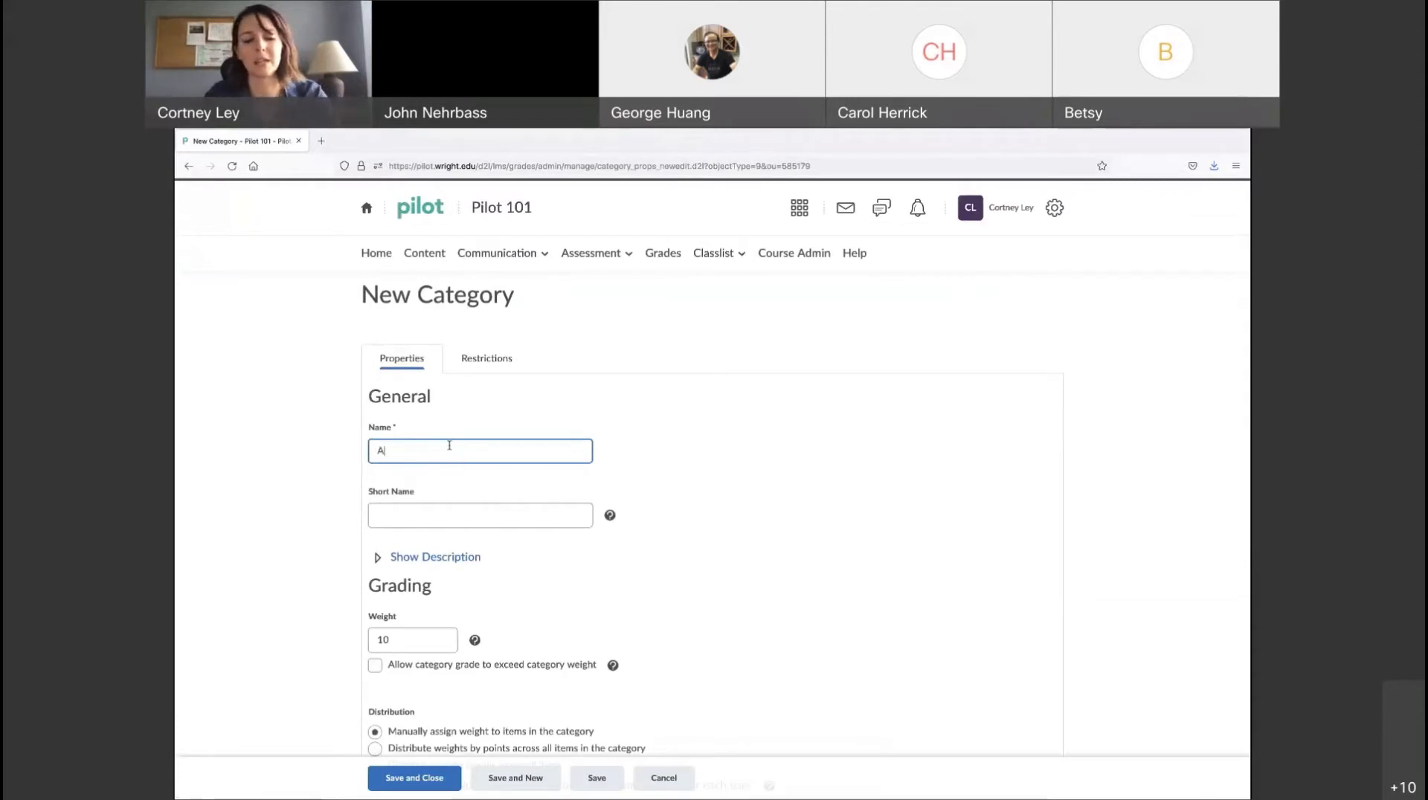
type("ssignments")
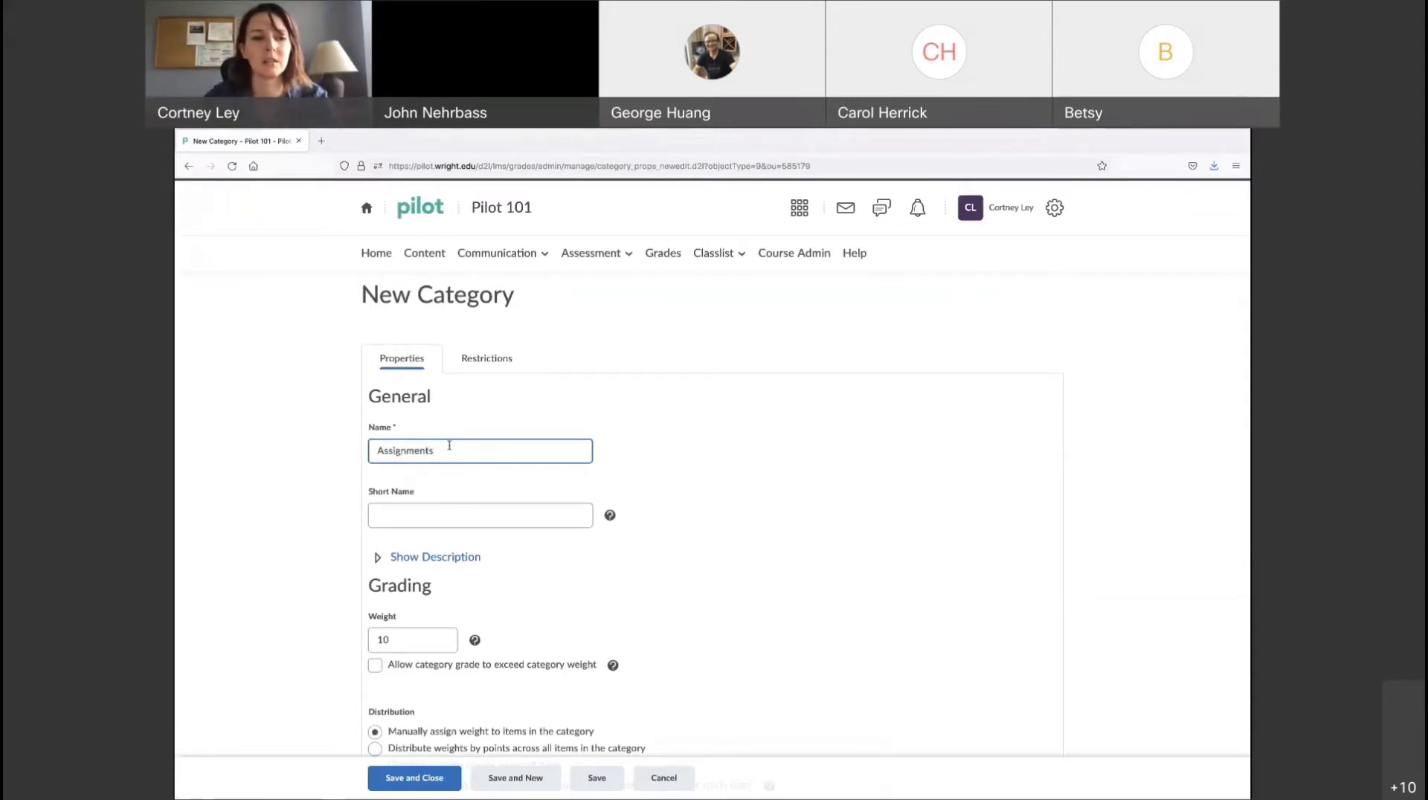
Set the Assignments category's weight to 60, distribute weights by points across all its items, and save and close it
left_click(405, 638)
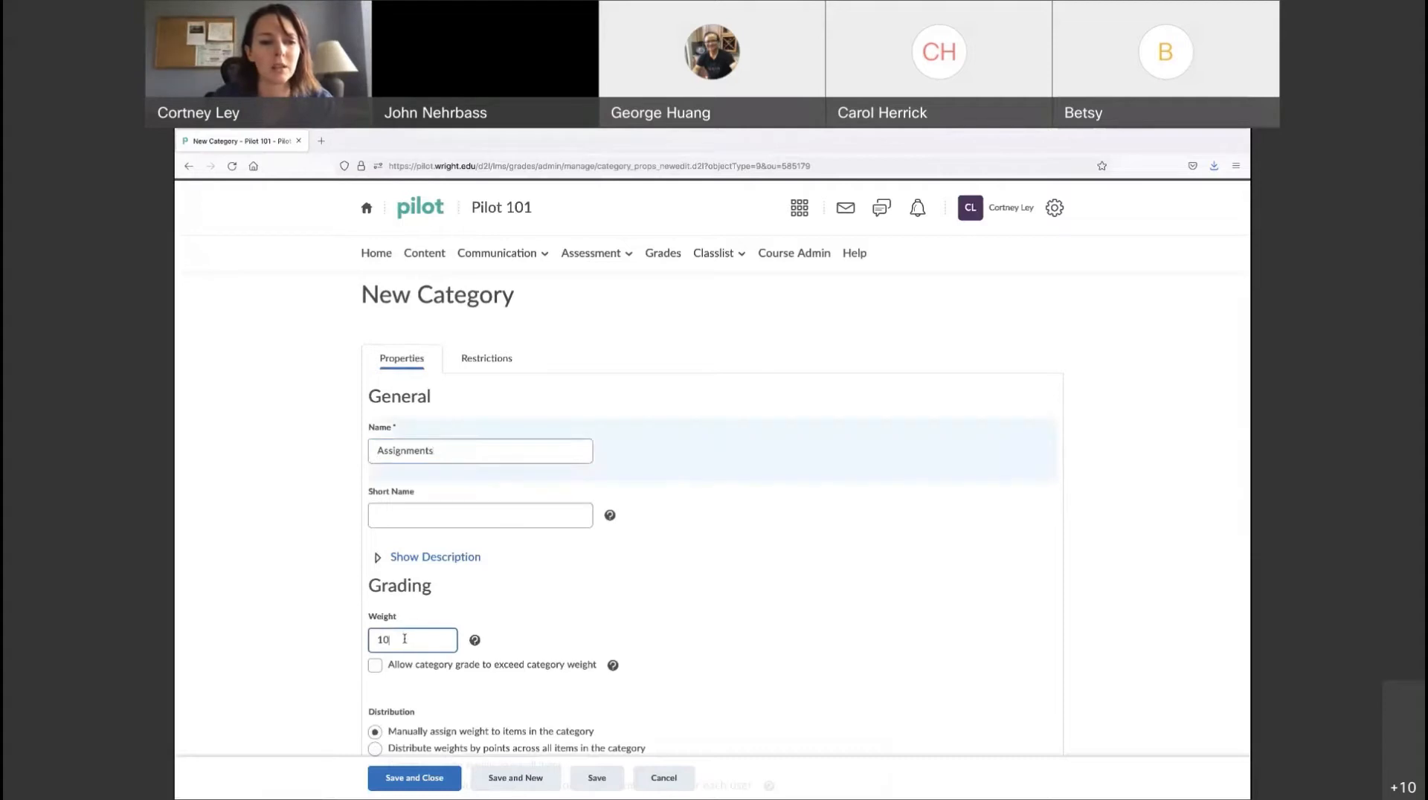
key("BackSpace")
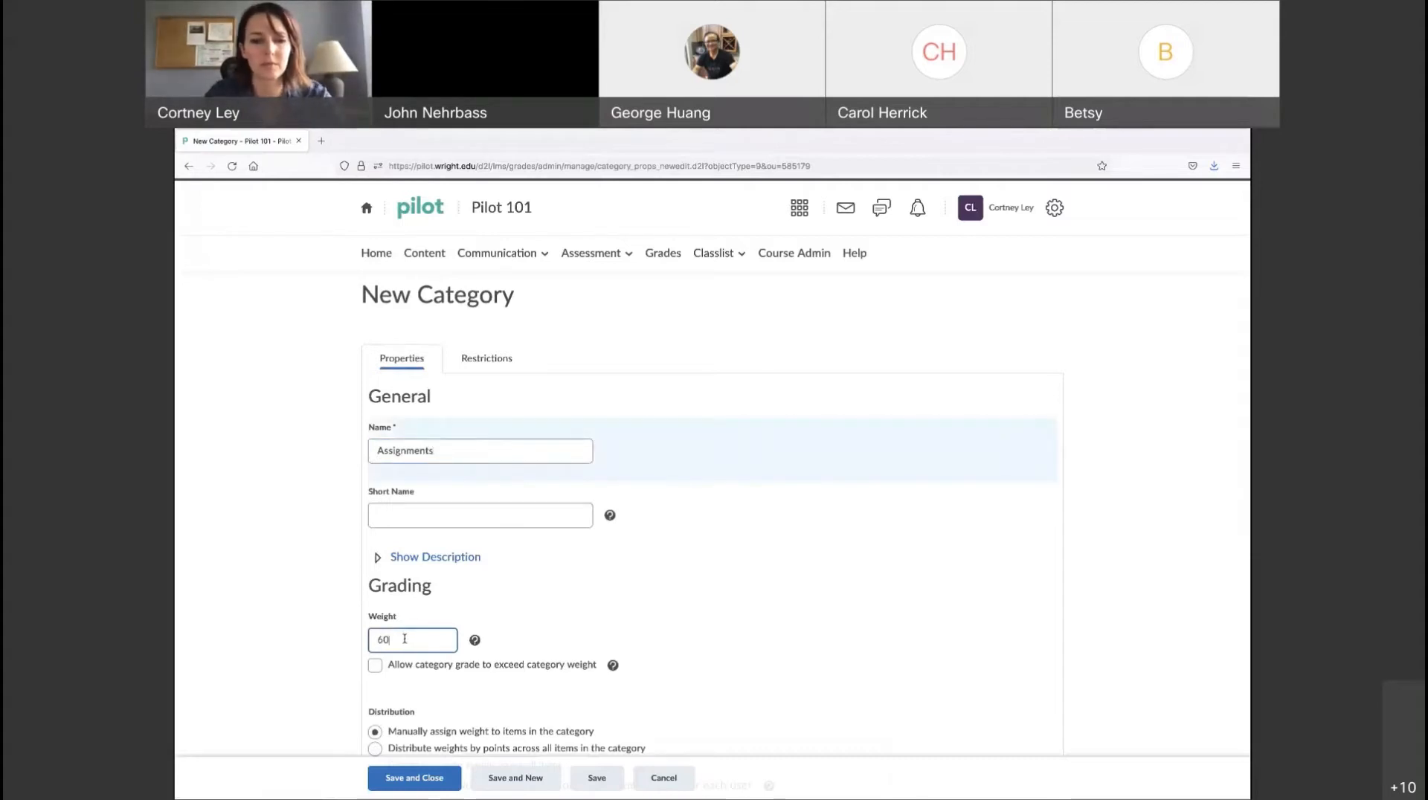
left_click(611, 647)
scroll(611, 647, "down", 3)
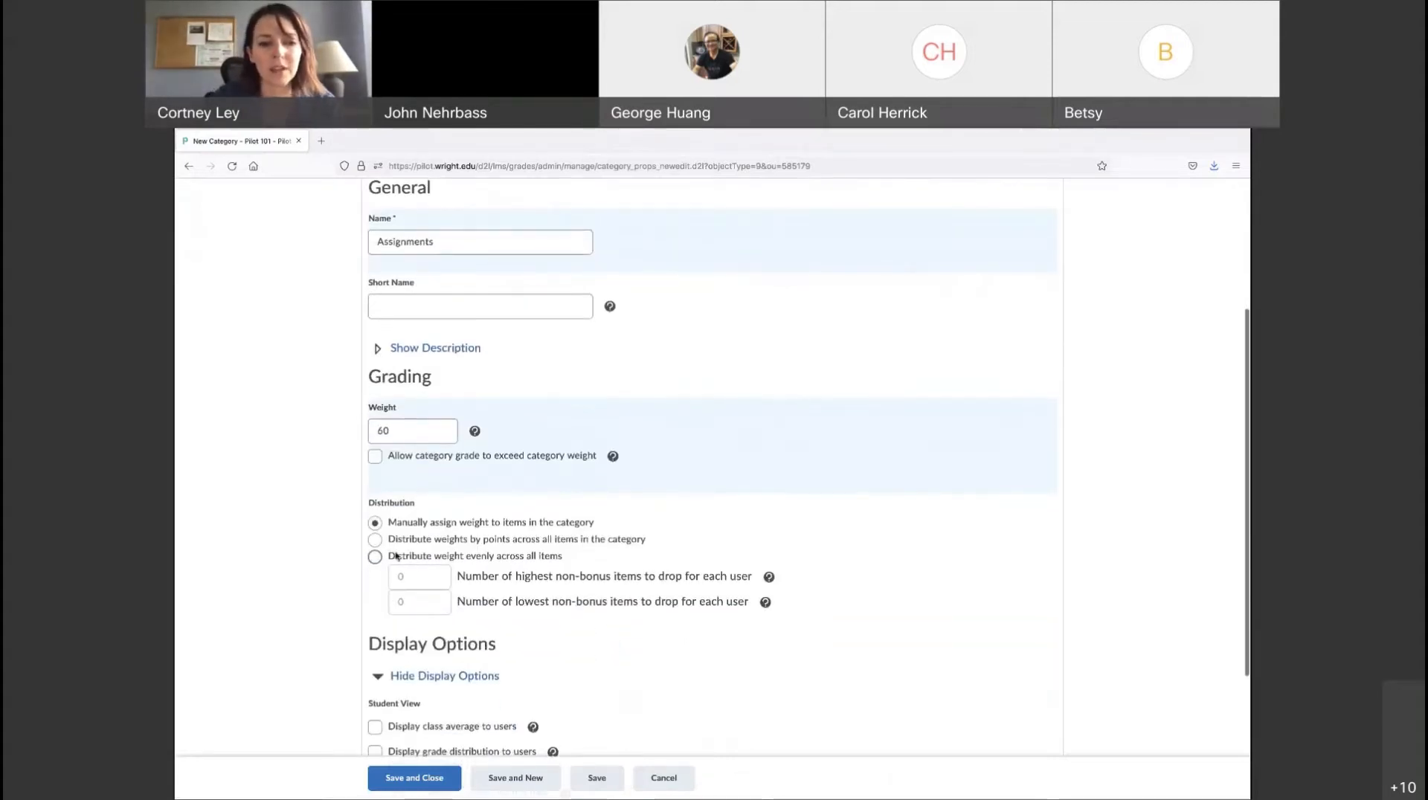
left_click(375, 539)
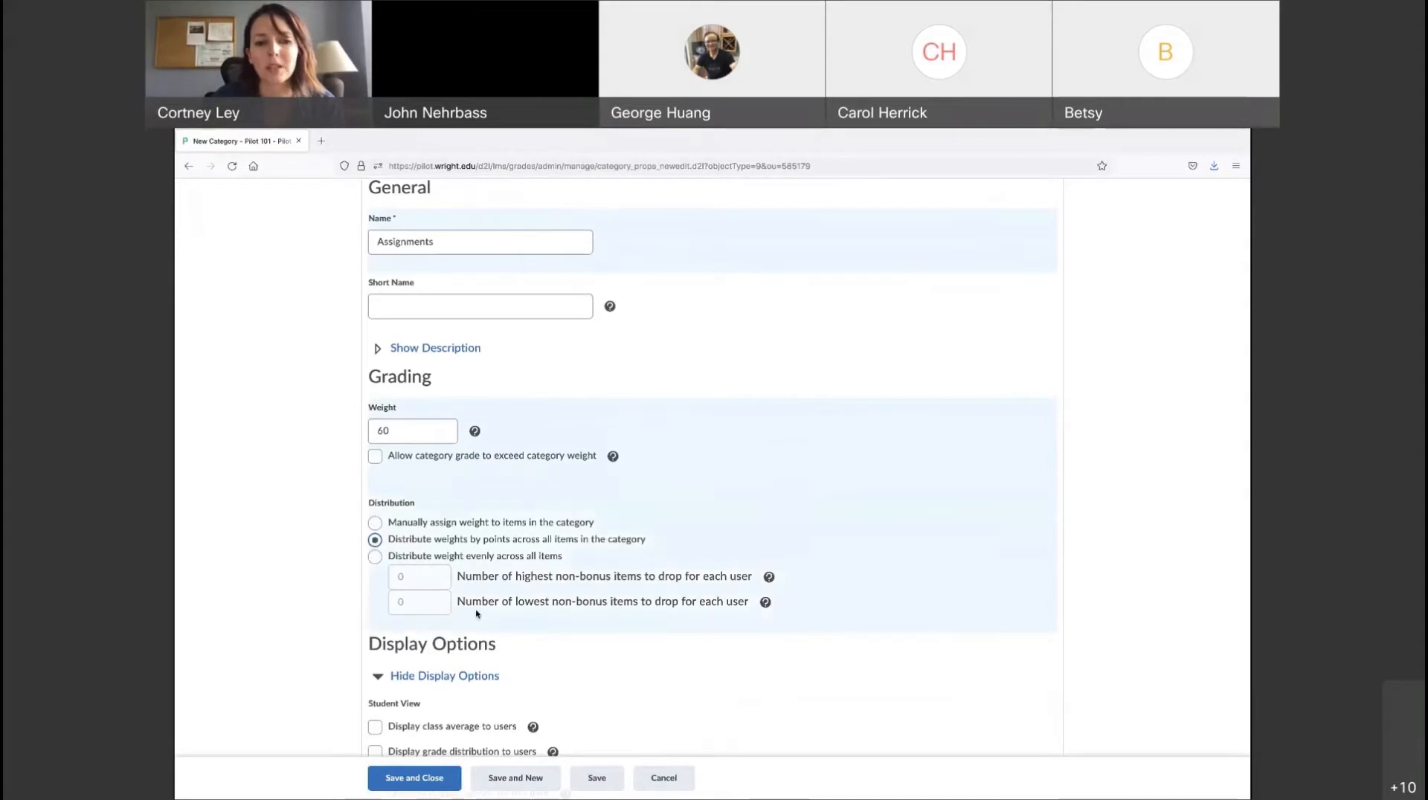
left_click(411, 786)
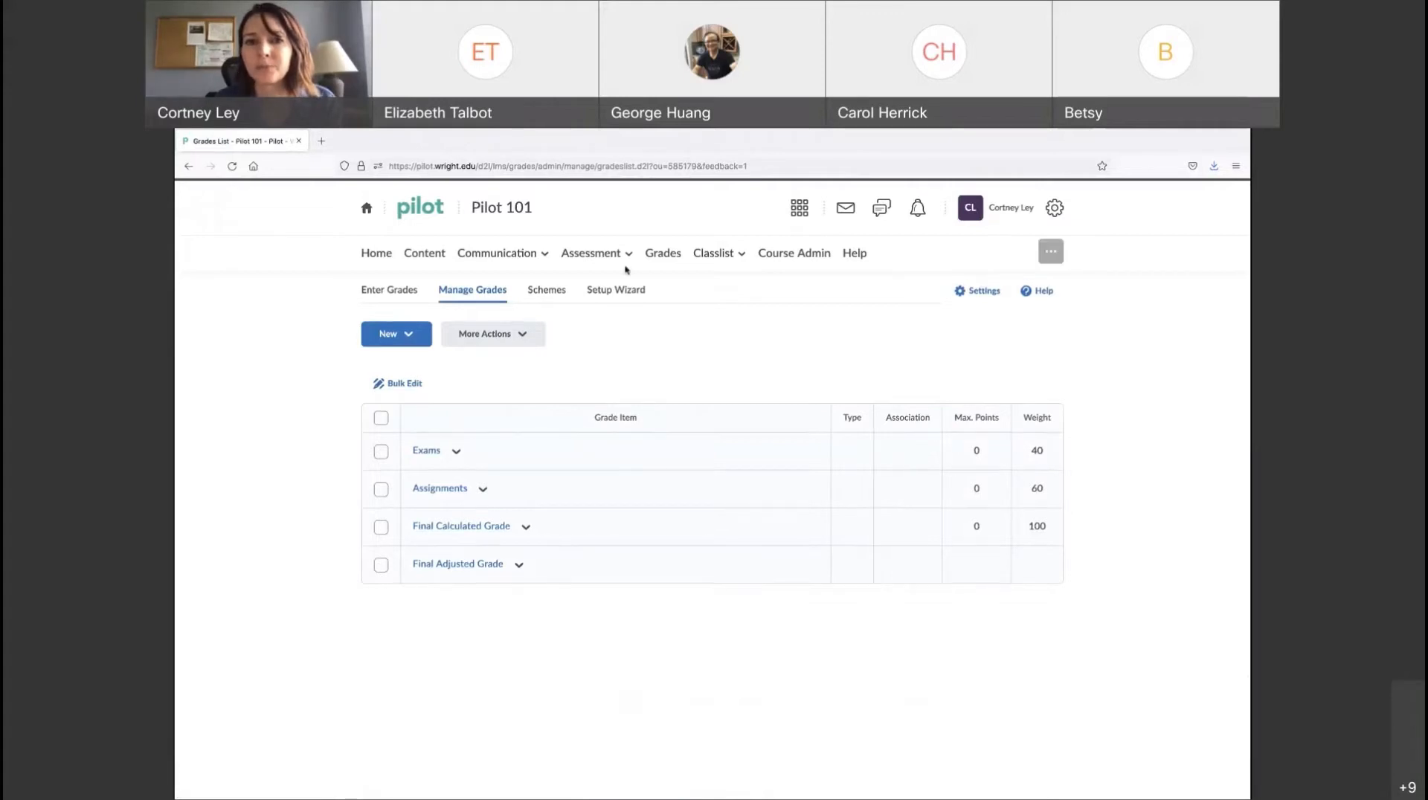
Start a new numeric grade item in the grades list and name it Exam 1
left_click(415, 340)
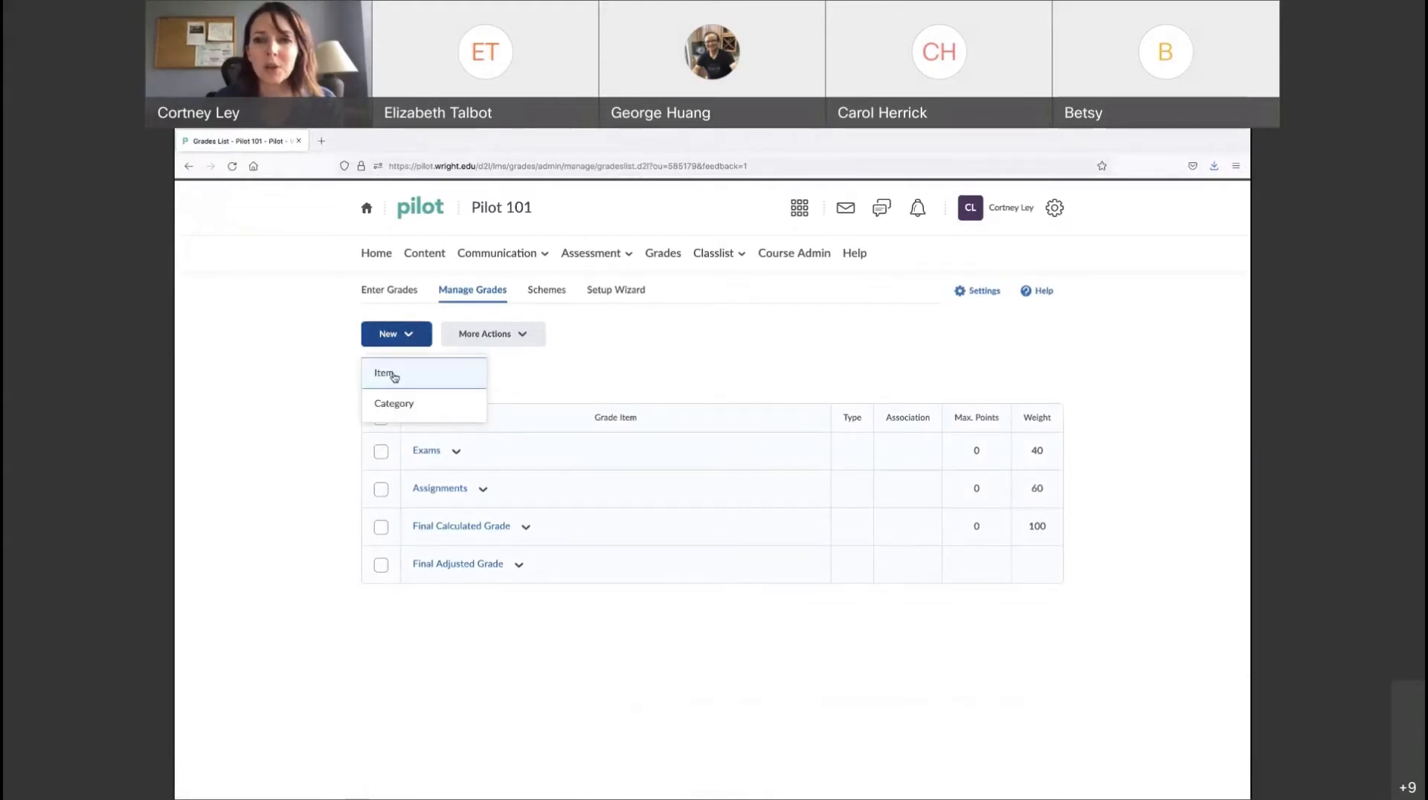
left_click(393, 375)
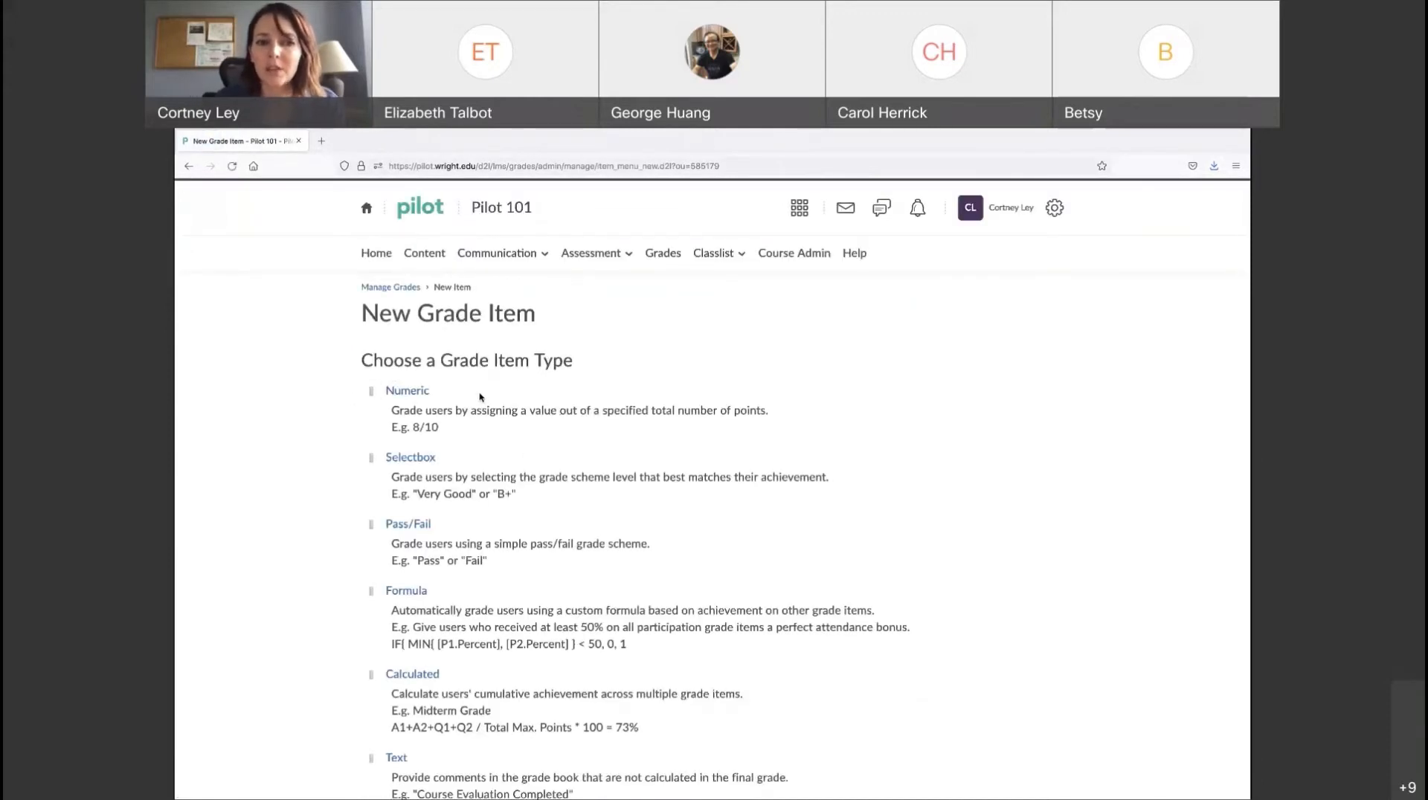
left_click(405, 393)
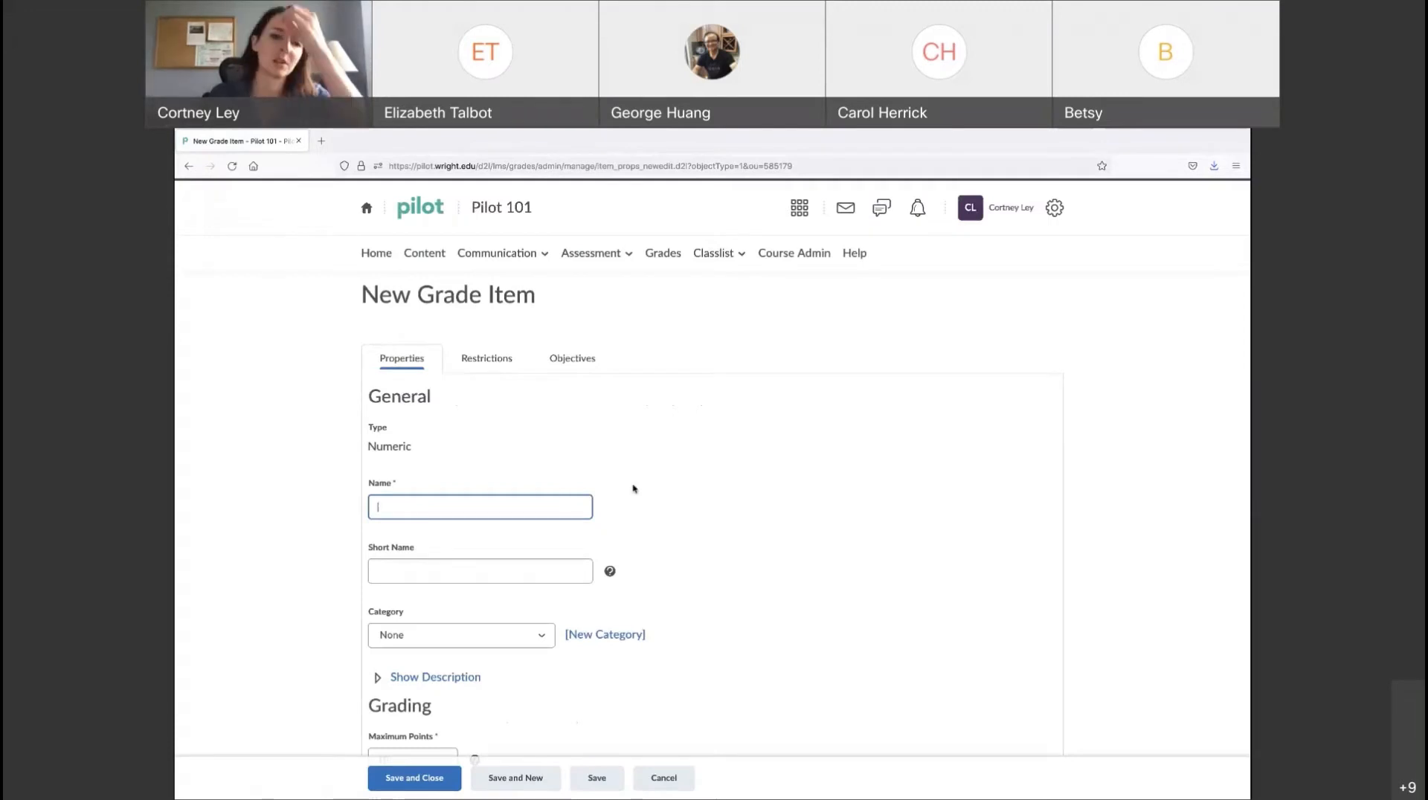
scroll(660, 491, "down", 2)
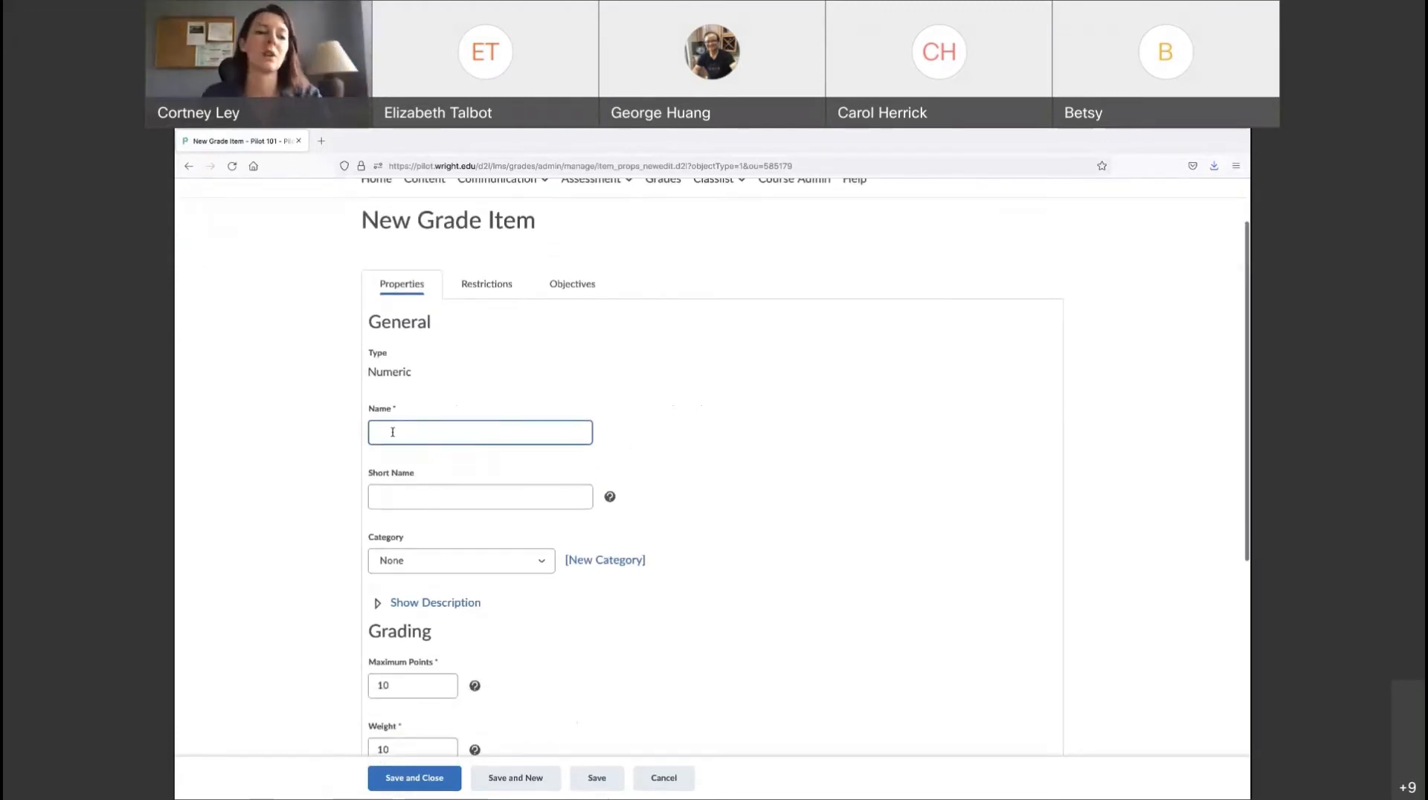
type("Exam 1")
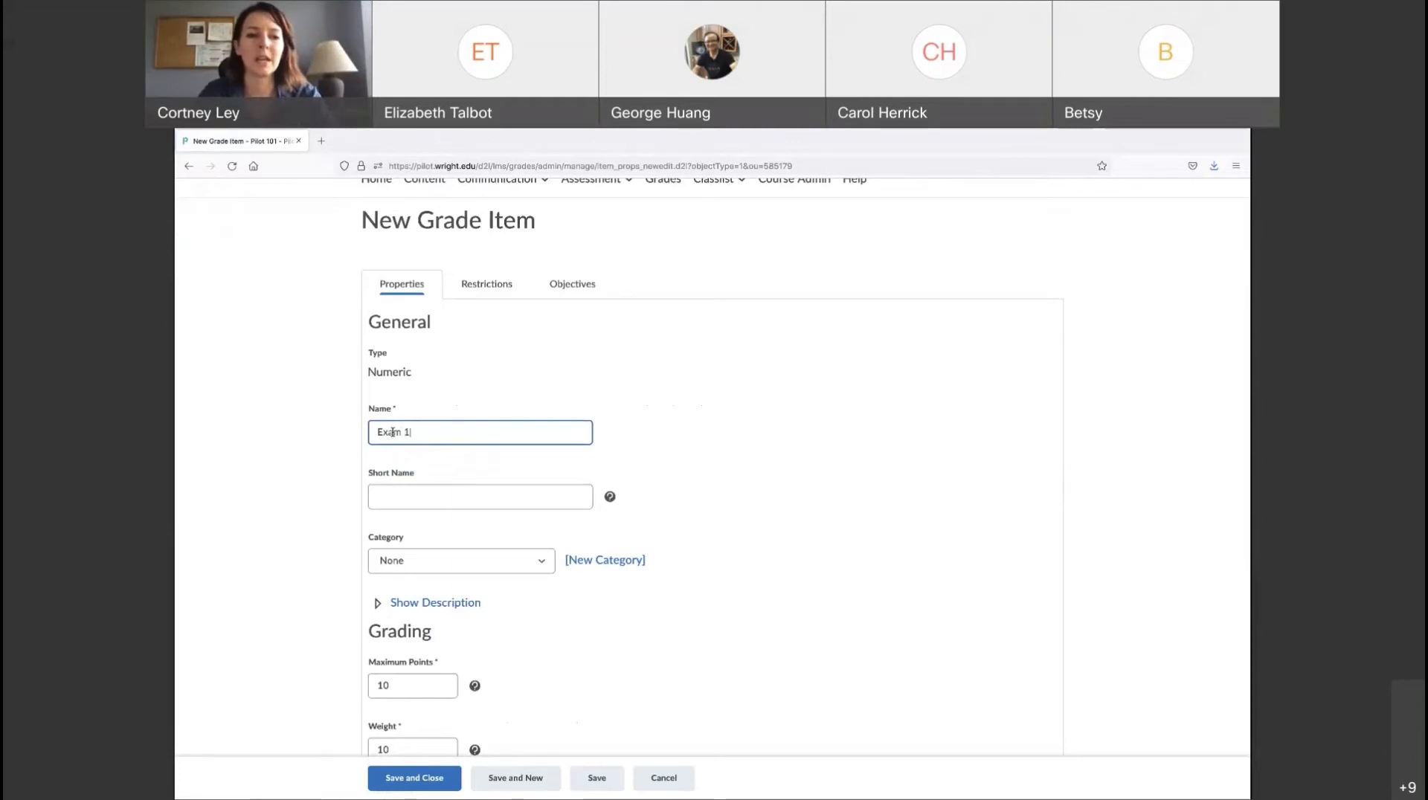
left_click(670, 421)
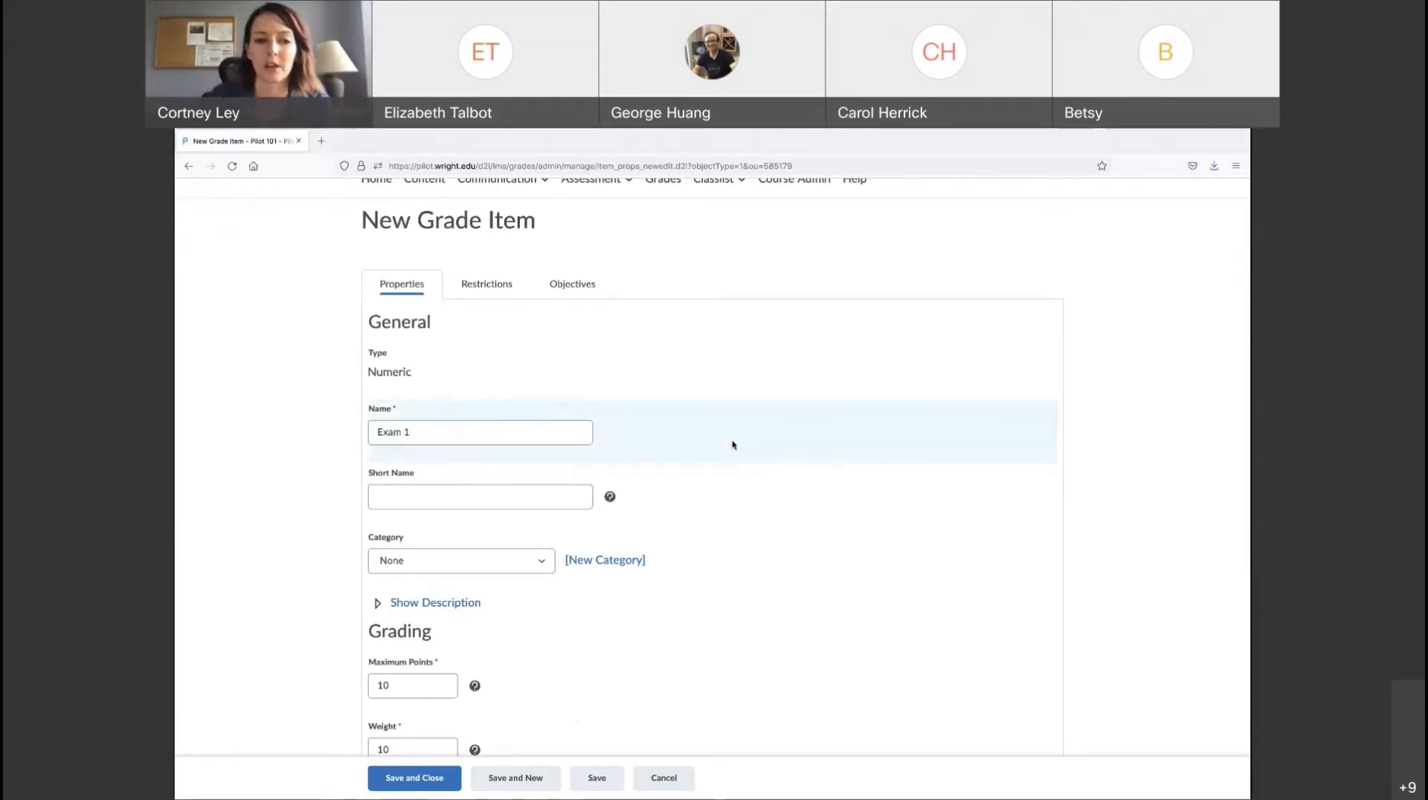
Assign the Exam 1 grade item to the Exams category (40% of final grade)
left_click(542, 565)
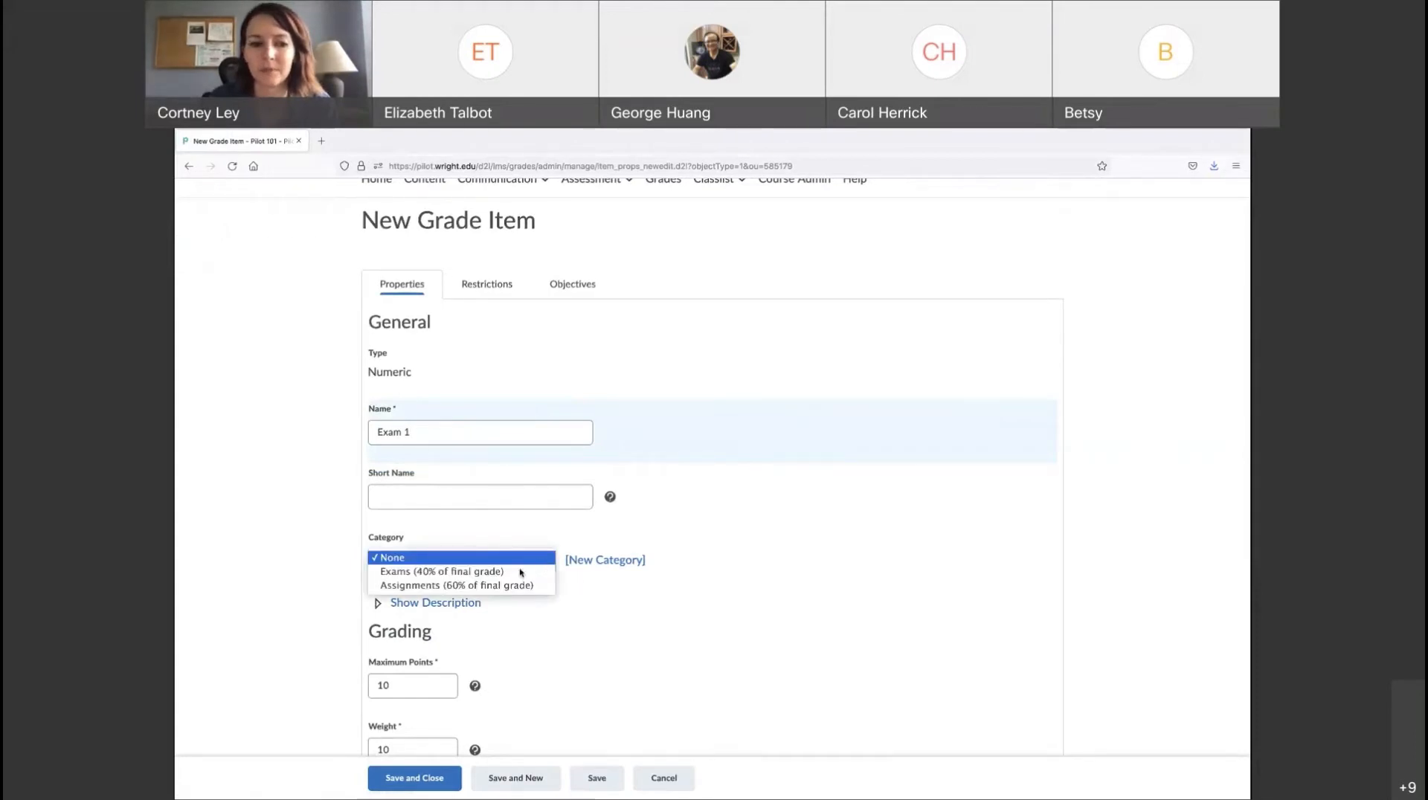
left_click(483, 572)
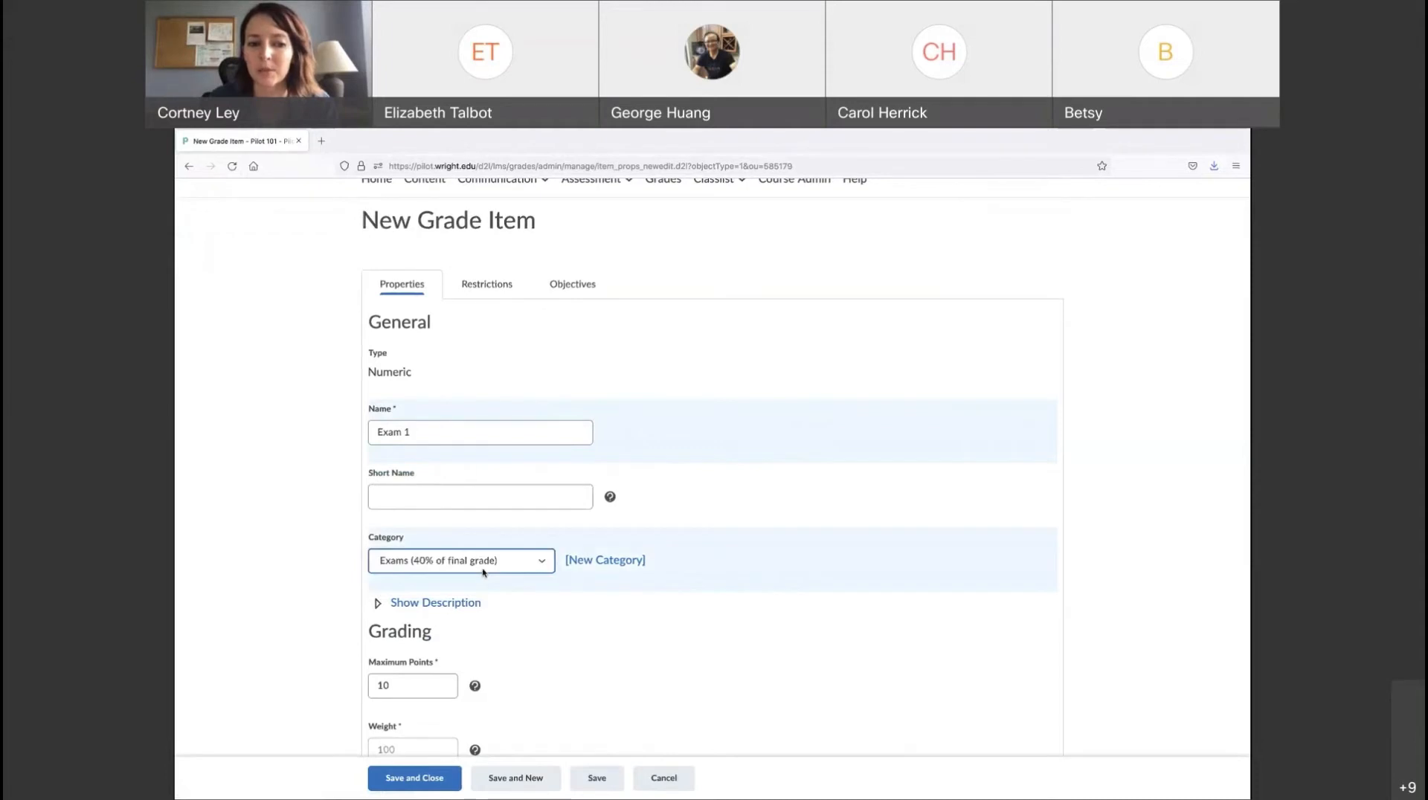
scroll(602, 677, "down", 2)
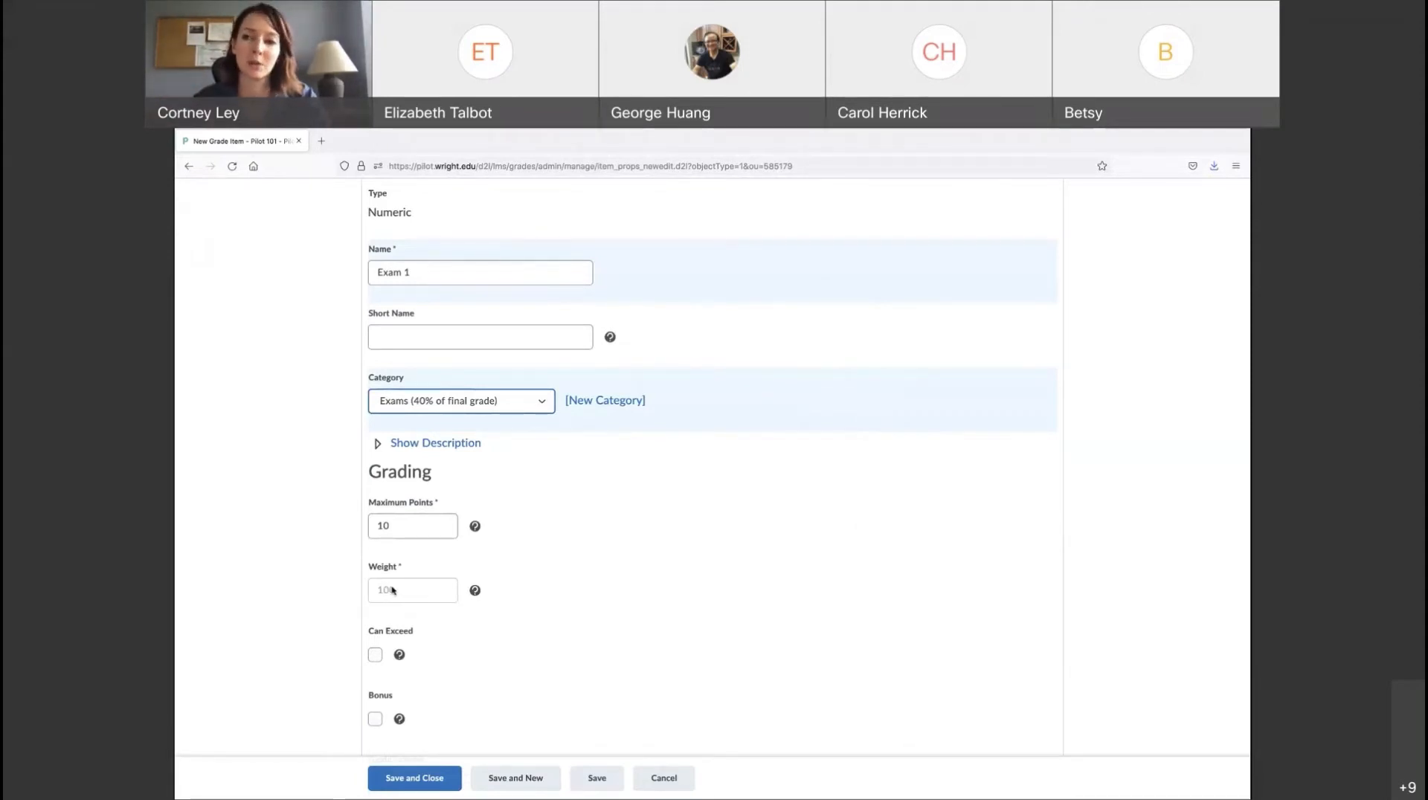
left_click(411, 528)
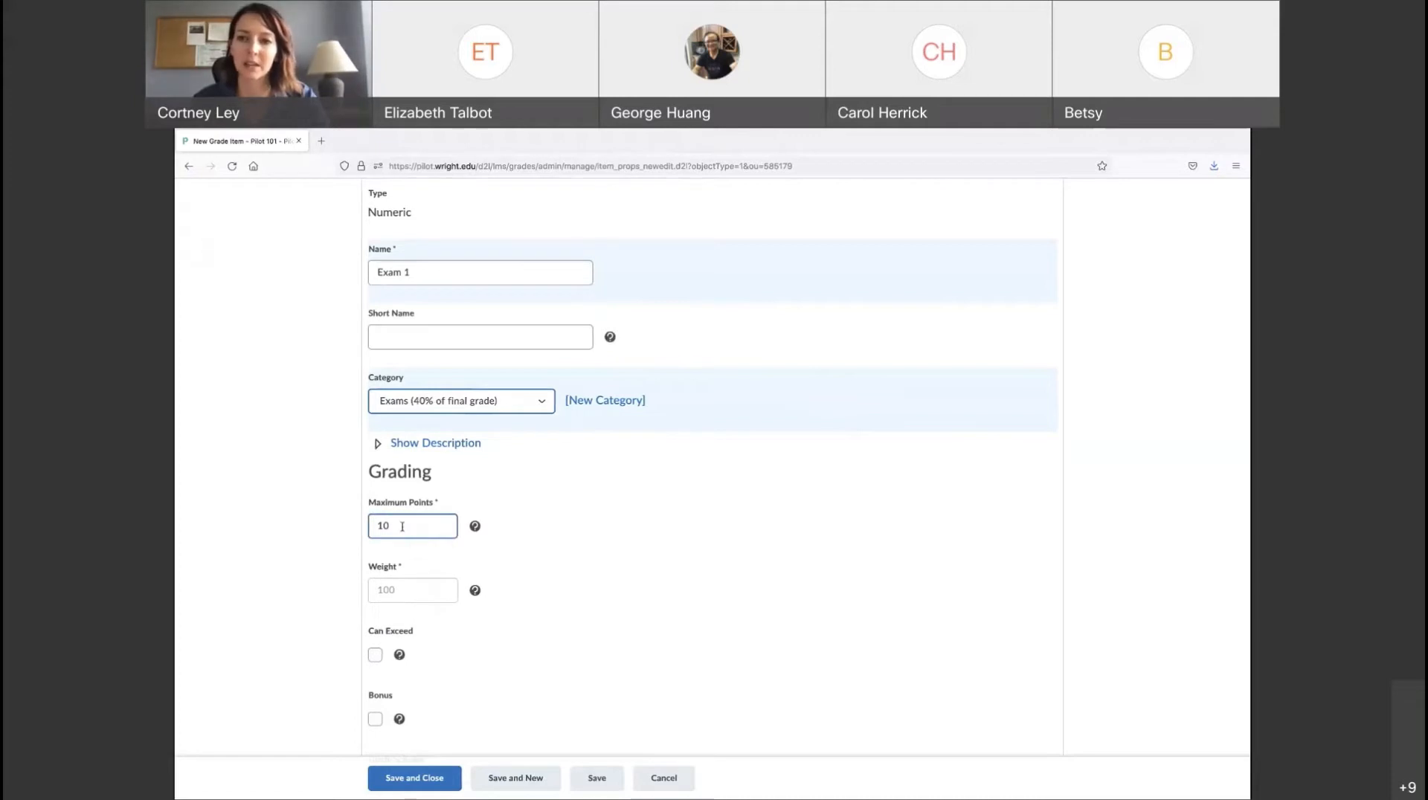
left_click(385, 587)
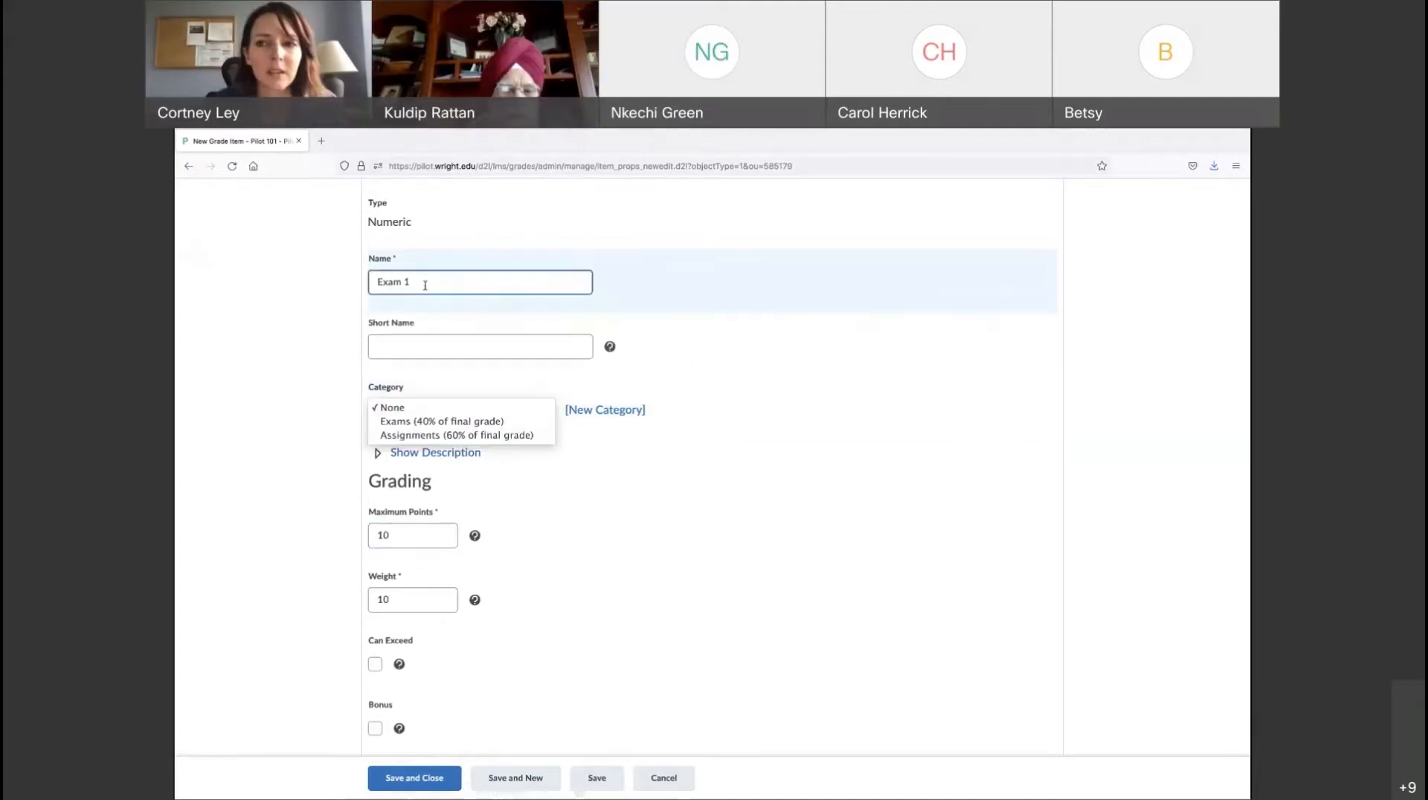
left_click(436, 411)
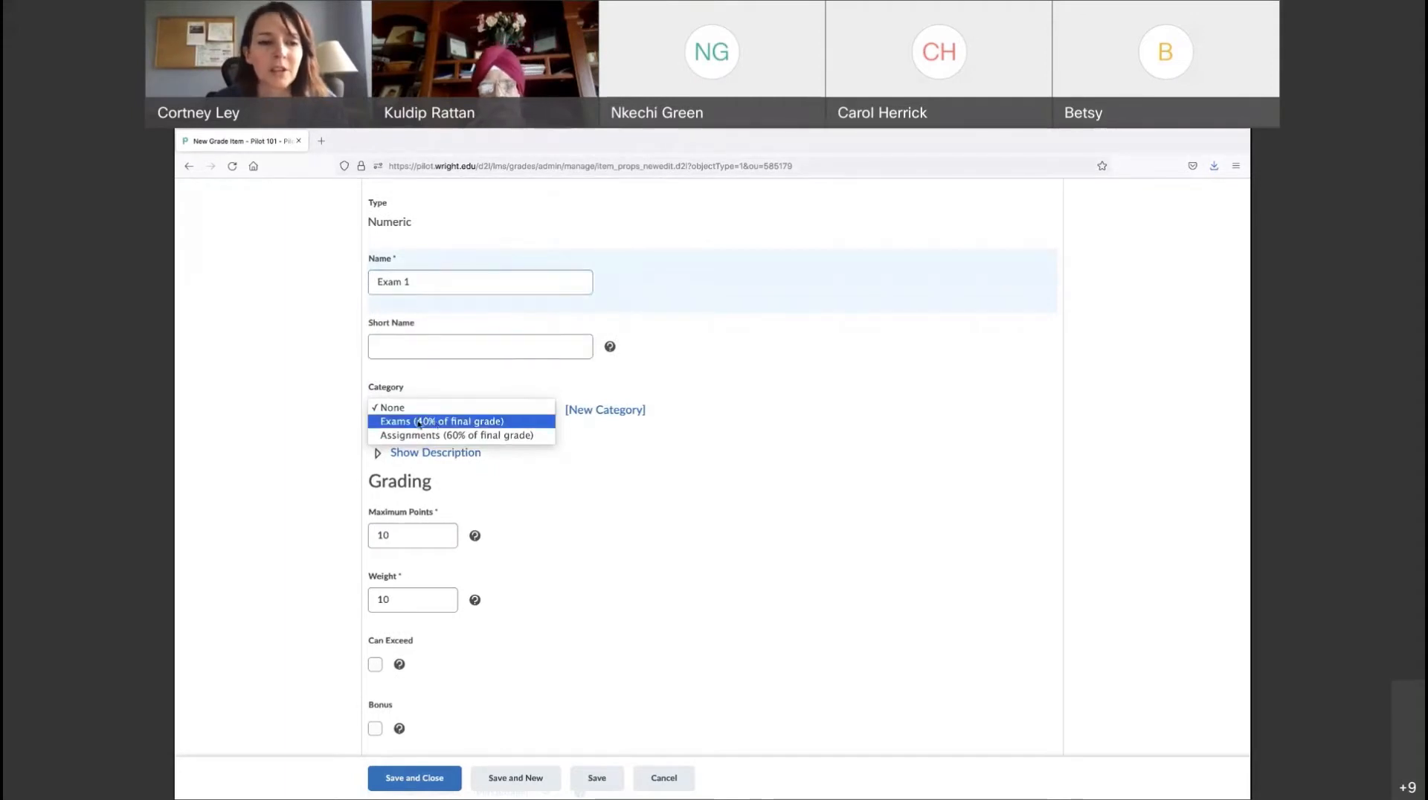
left_click(418, 424)
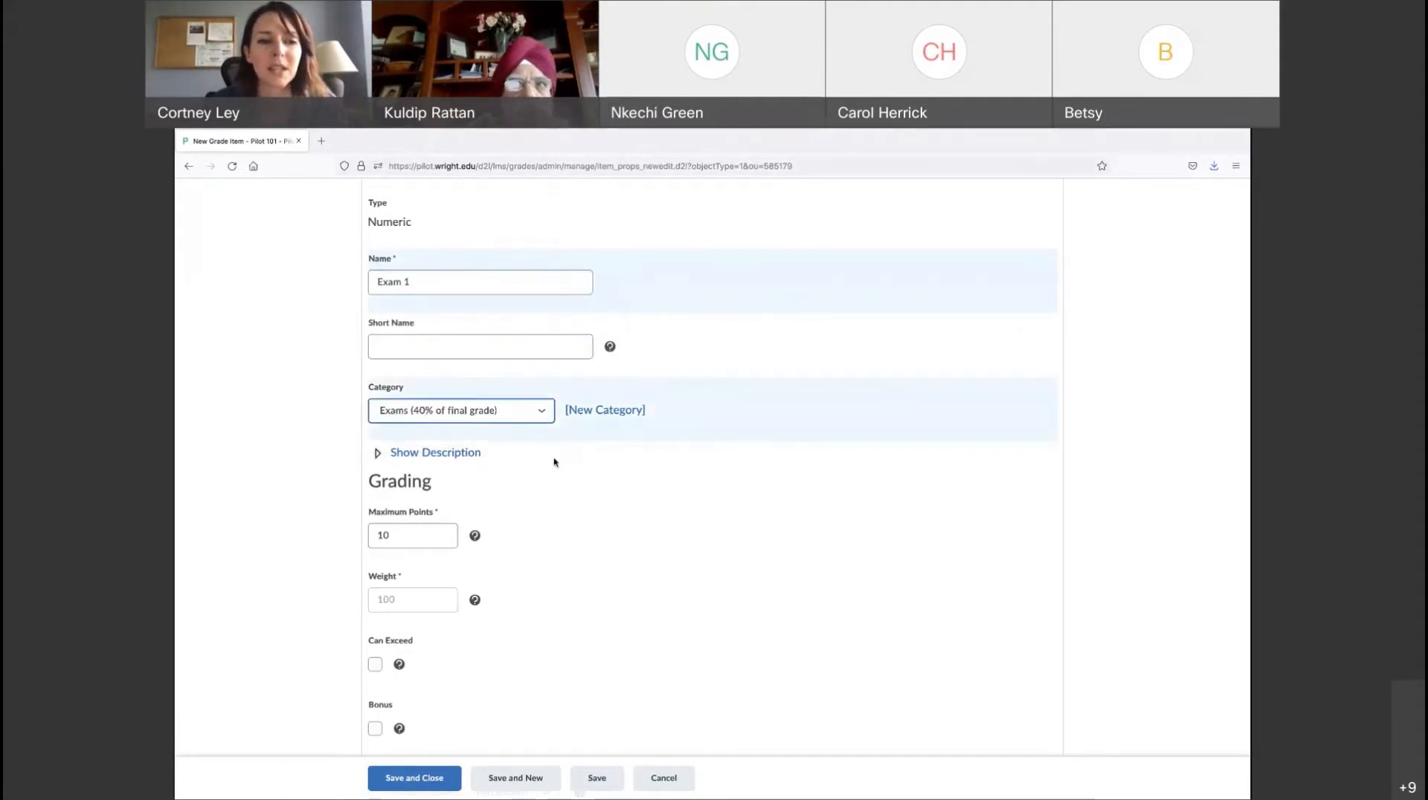
Set Exam 1's maximum points to 100 and save and close the grade item
scroll(605, 554, "down", 3)
scroll(605, 555, "down", 1)
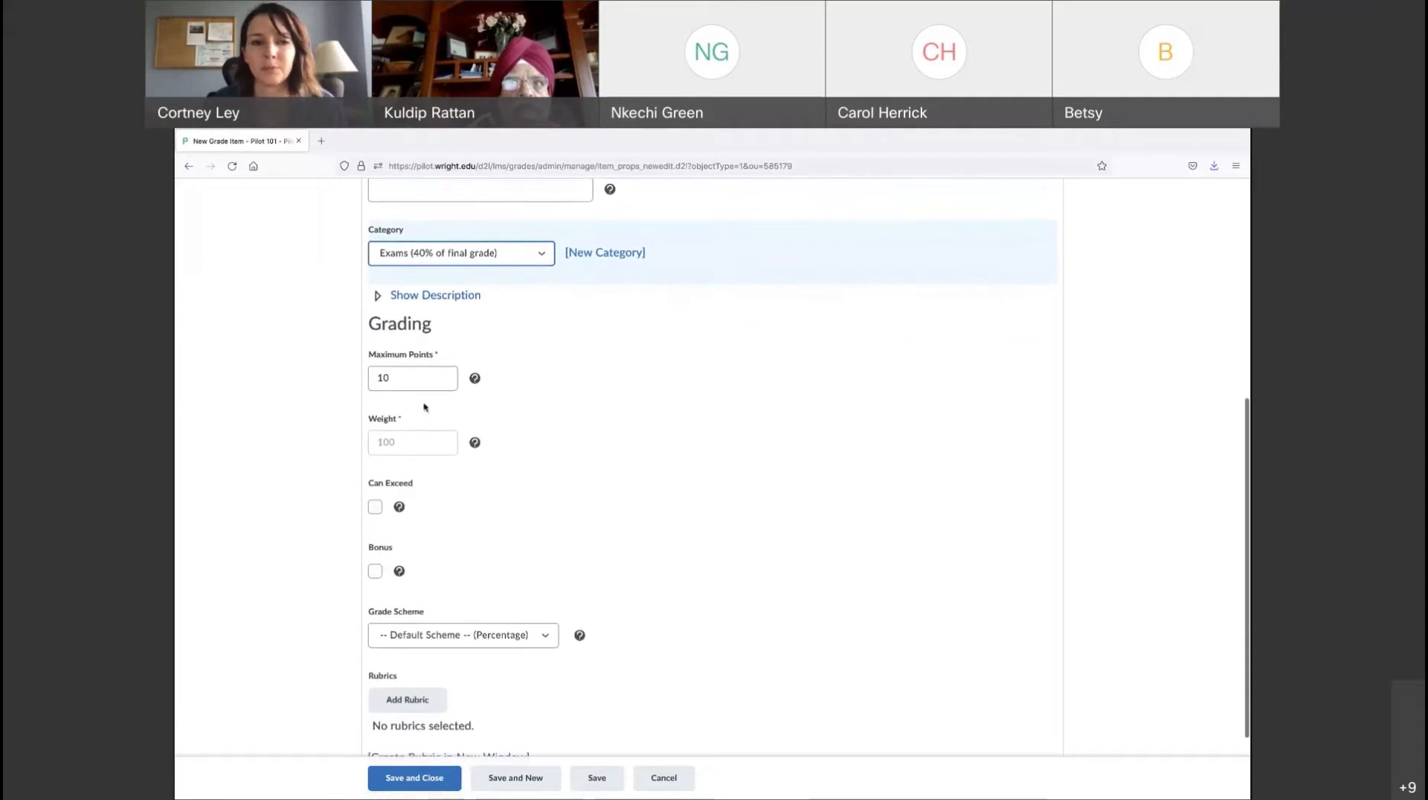
left_click(402, 377)
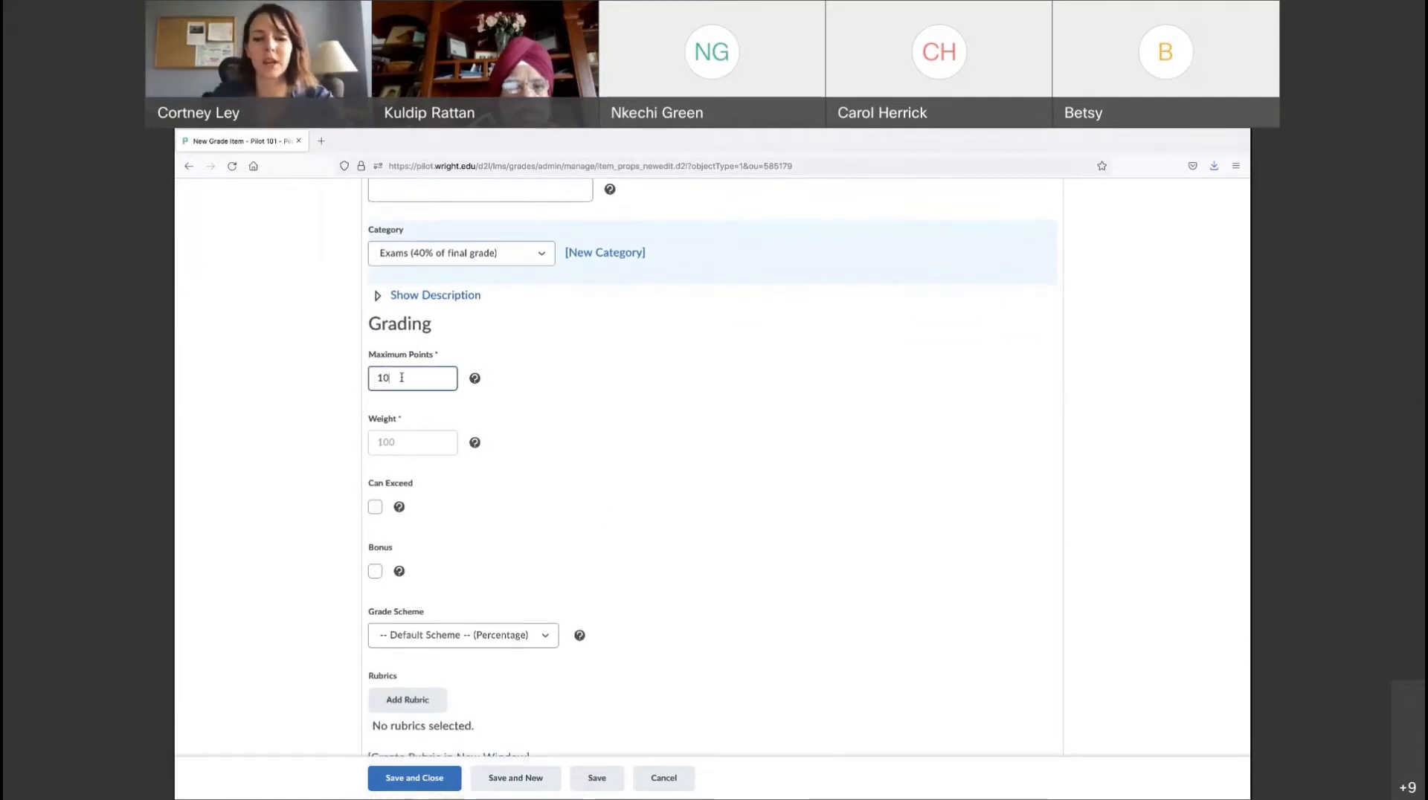
scroll(712, 452, "down", 3)
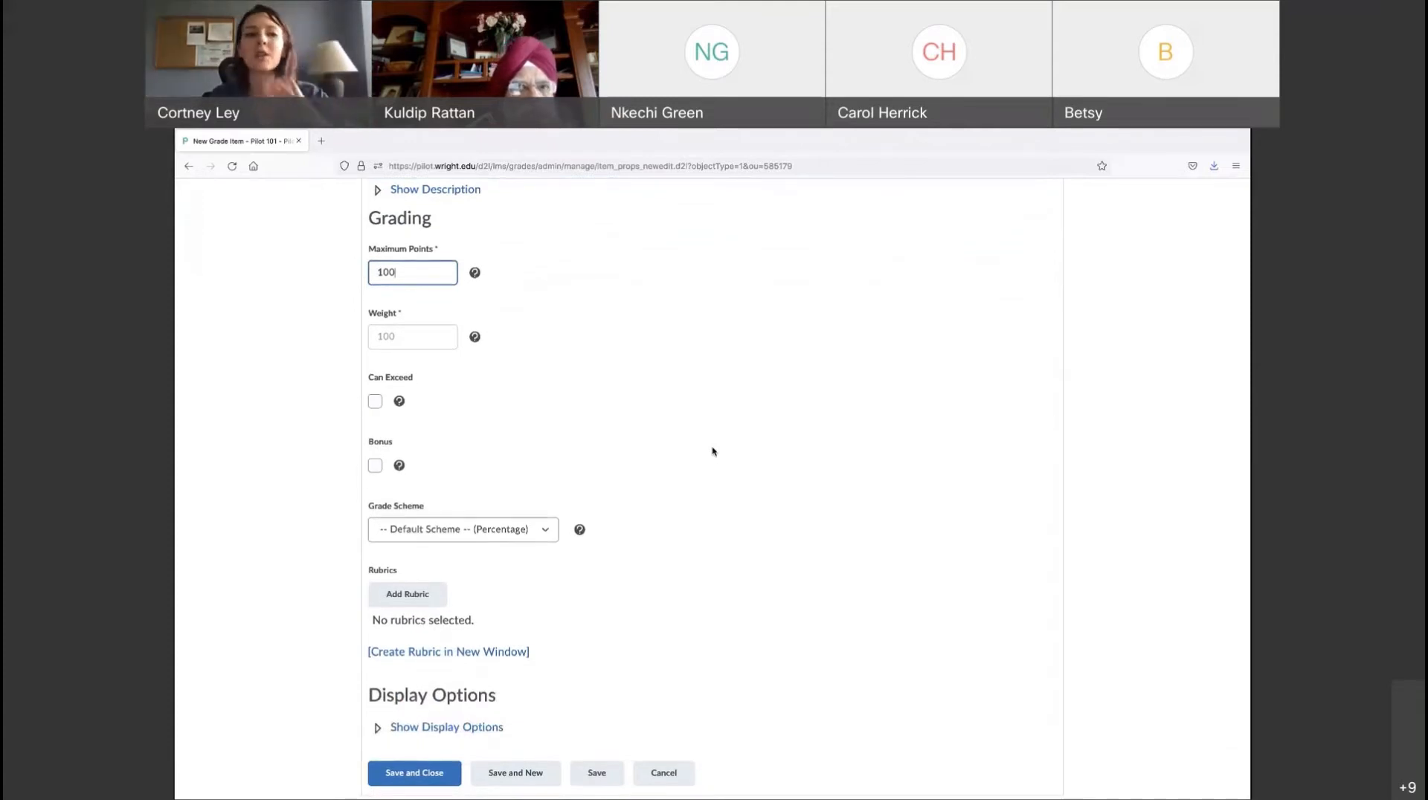
scroll(640, 446, "down", 1)
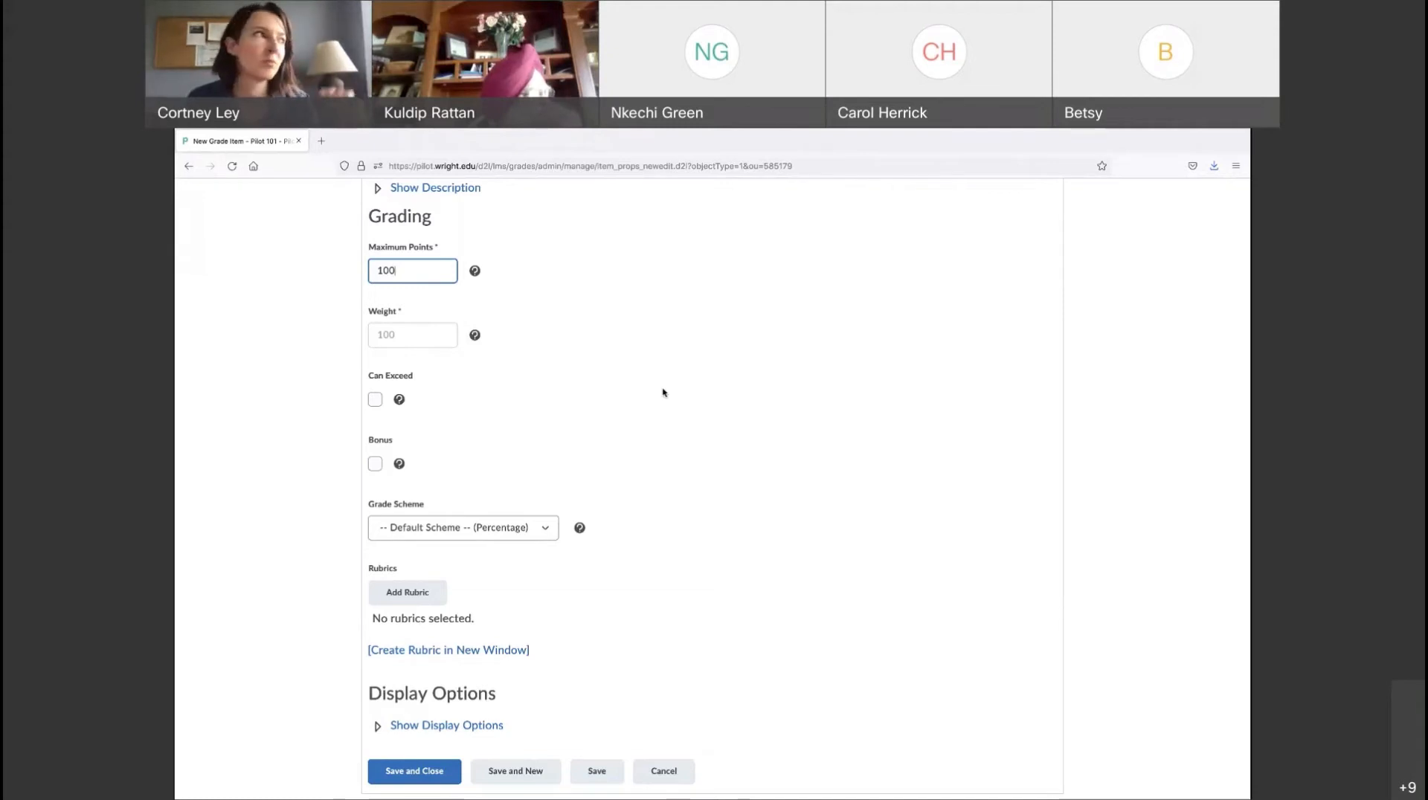
scroll(623, 351, "up", 2)
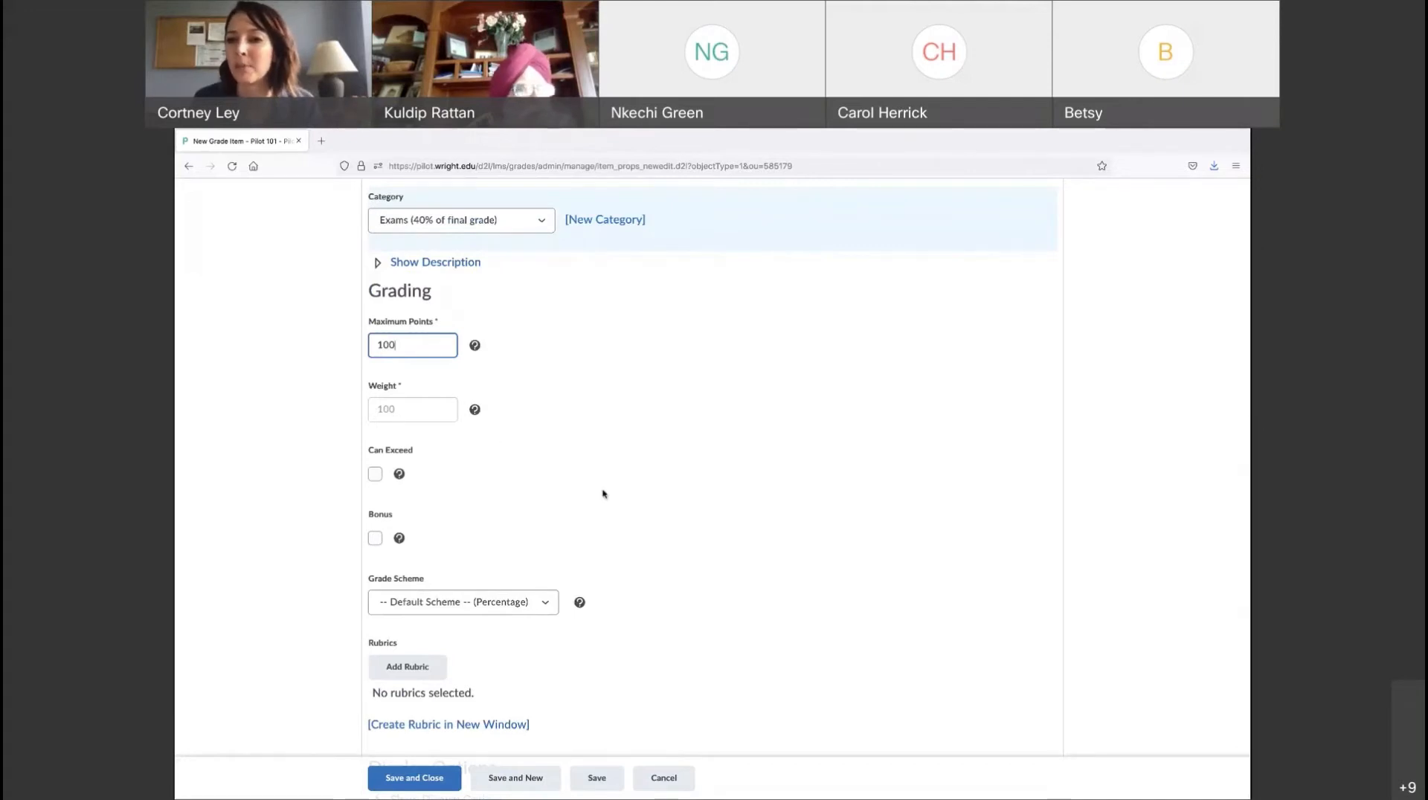
scroll(603, 493, "down", 1)
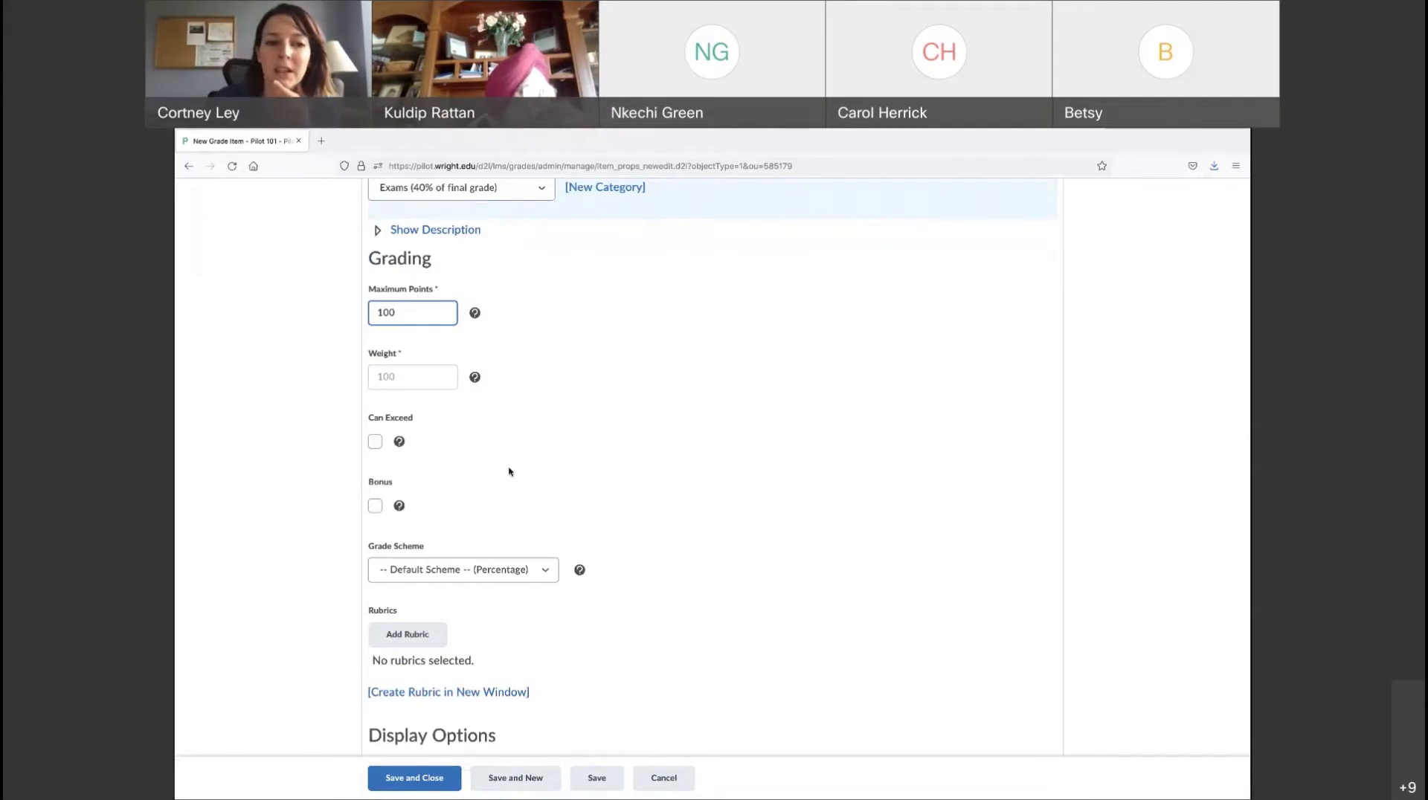
scroll(536, 464, "down", 1)
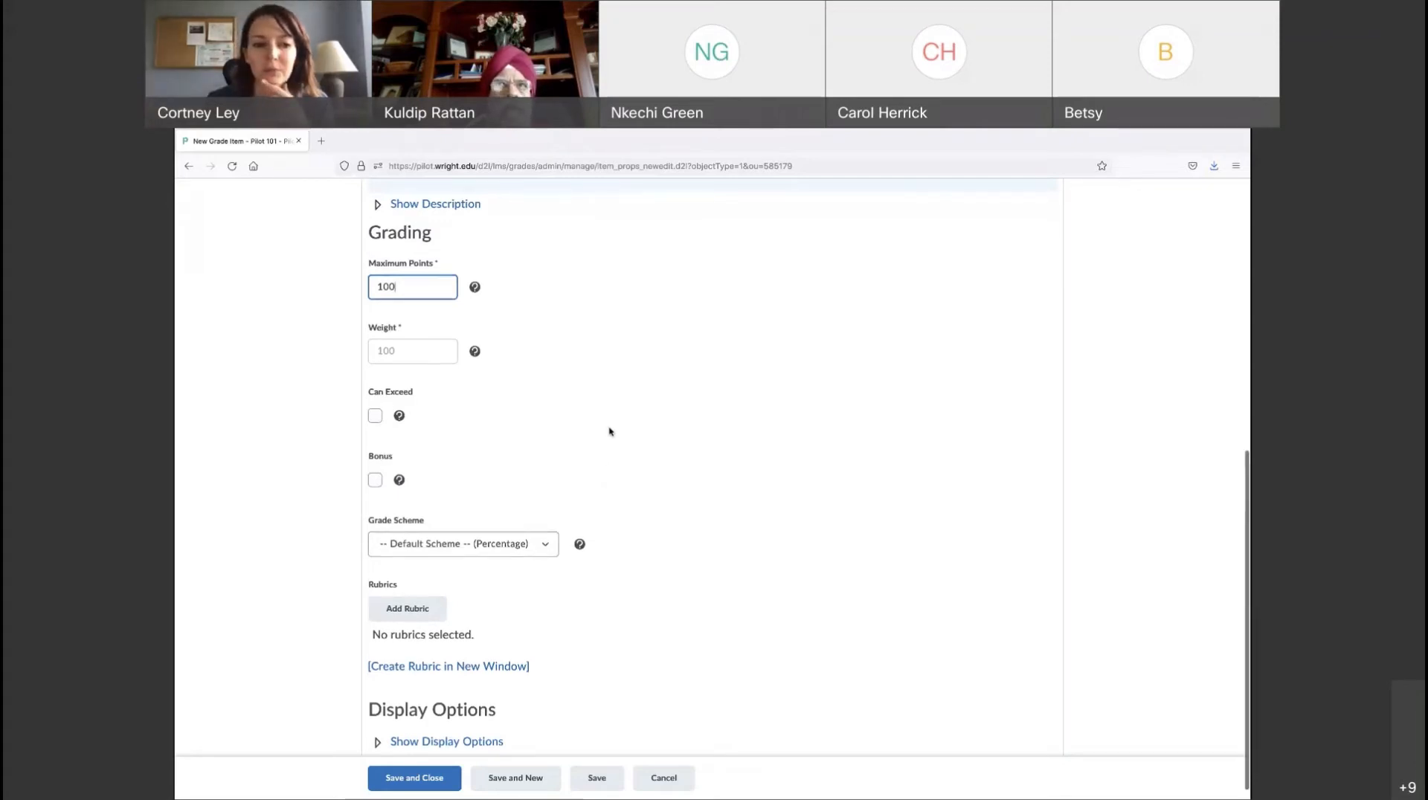
scroll(609, 429, "up", 1)
scroll(609, 431, "down", 1)
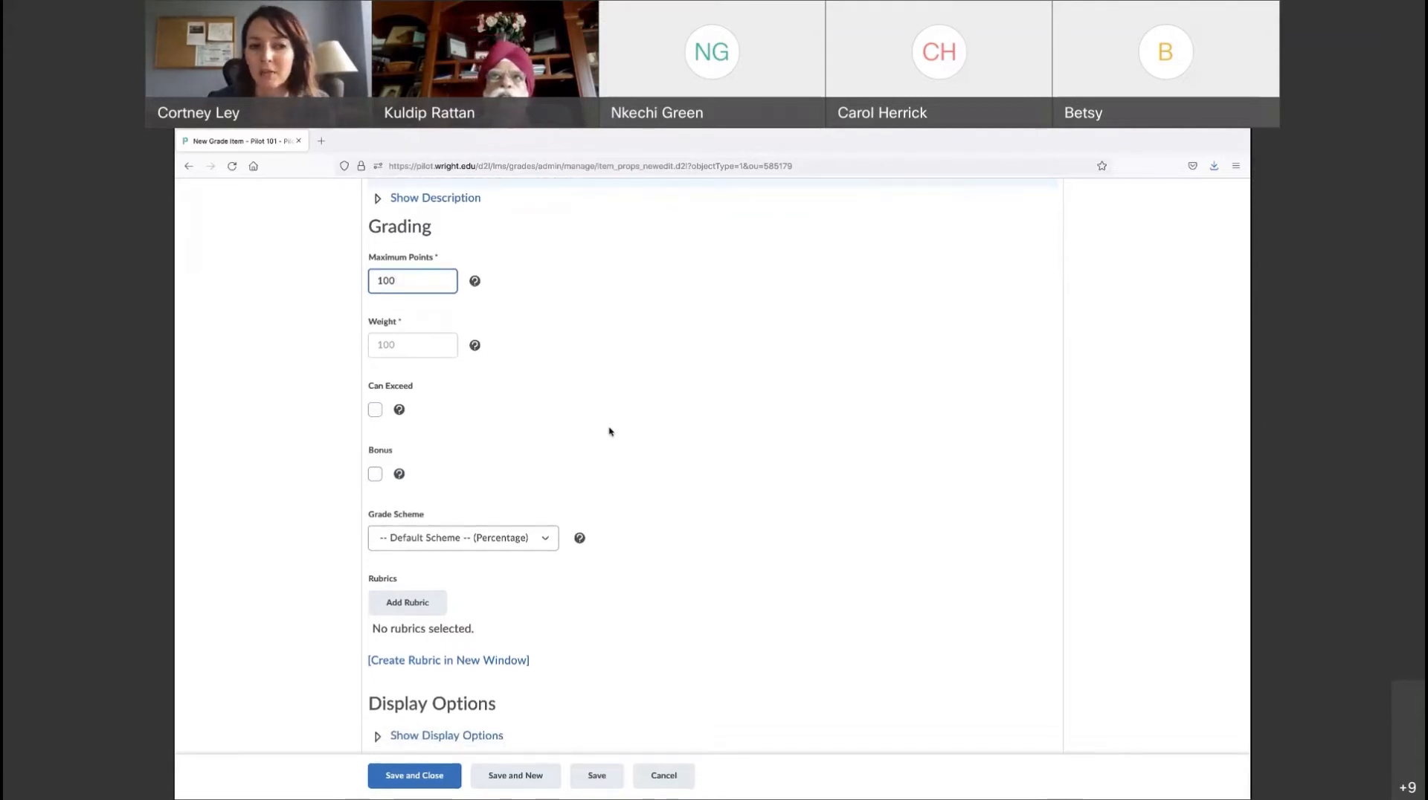
scroll(609, 431, "down", 1)
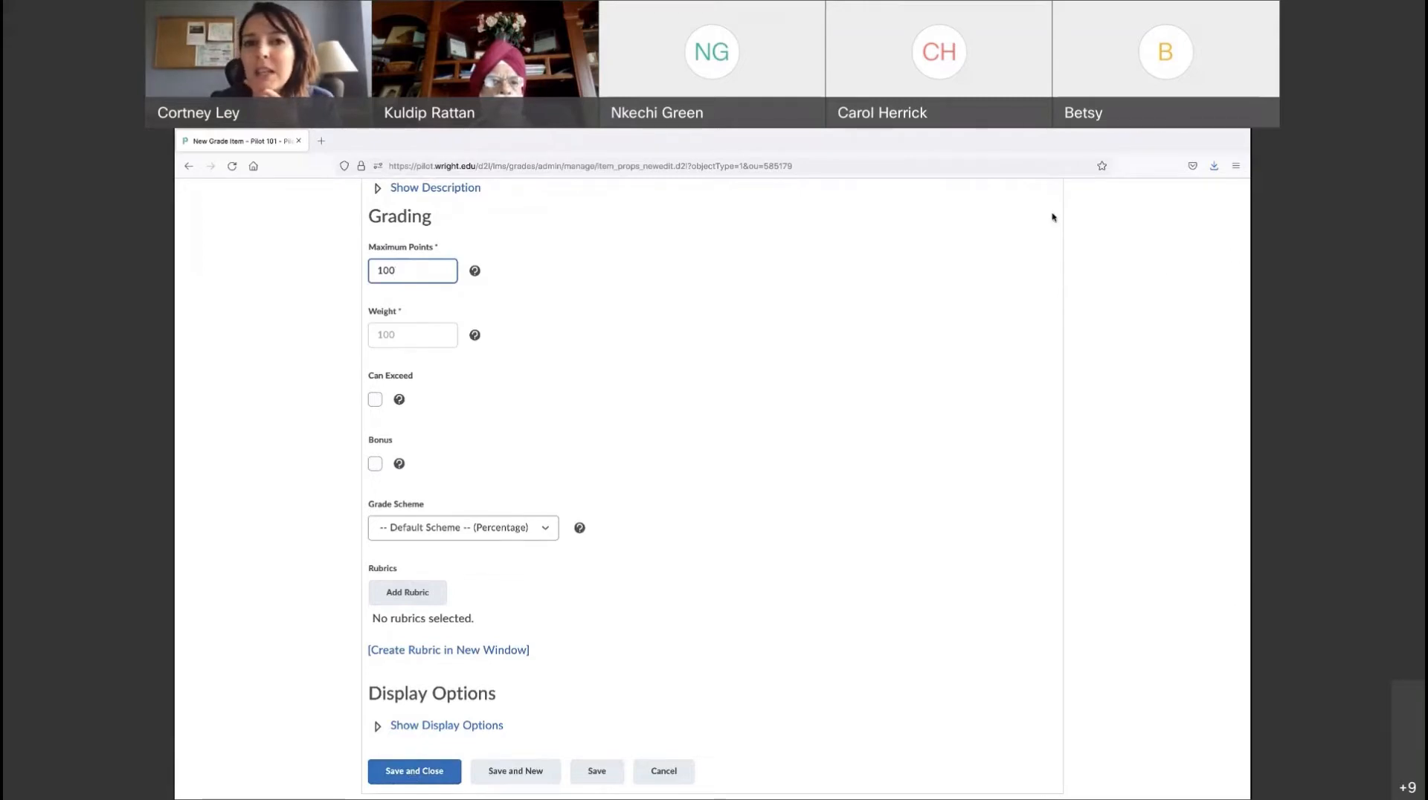
left_click(426, 777)
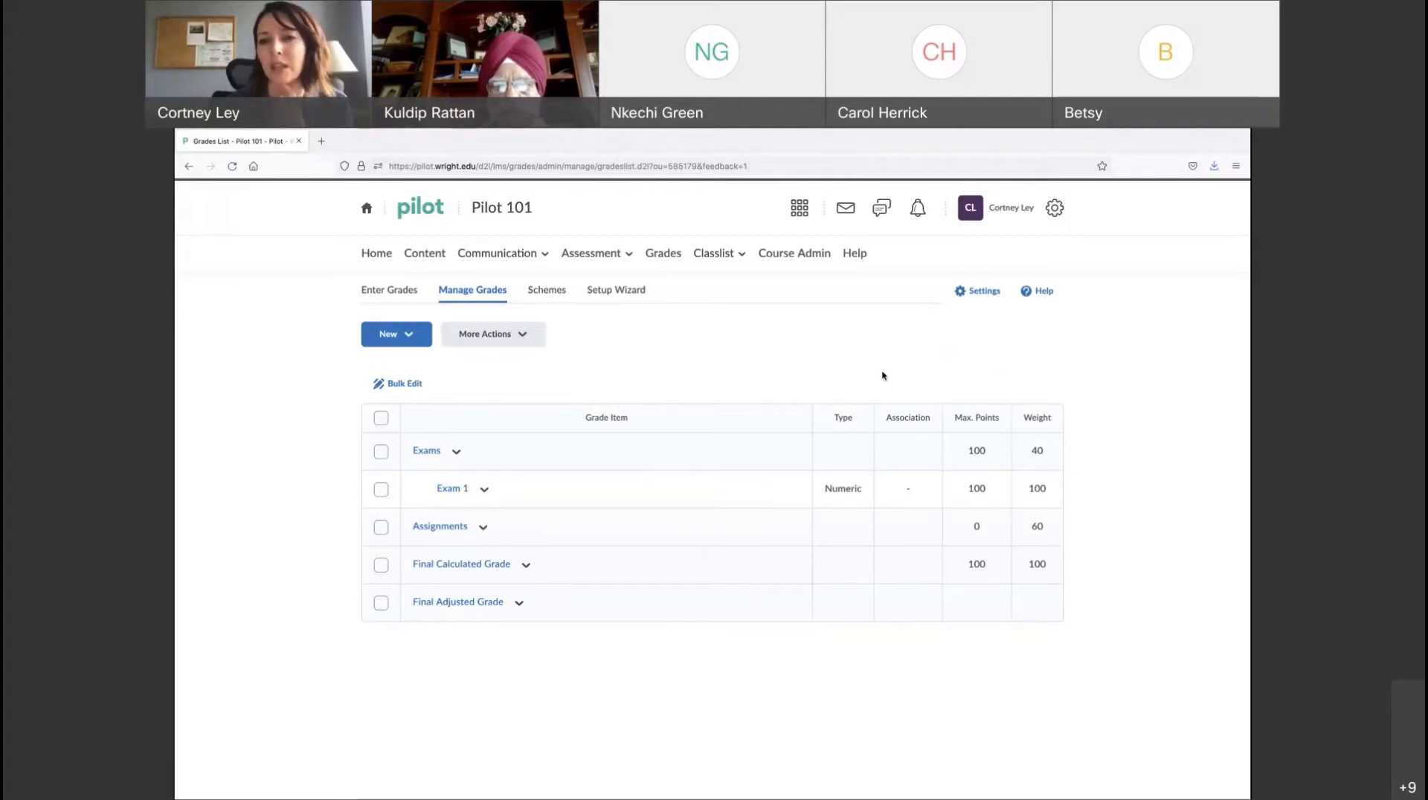
left_click(410, 339)
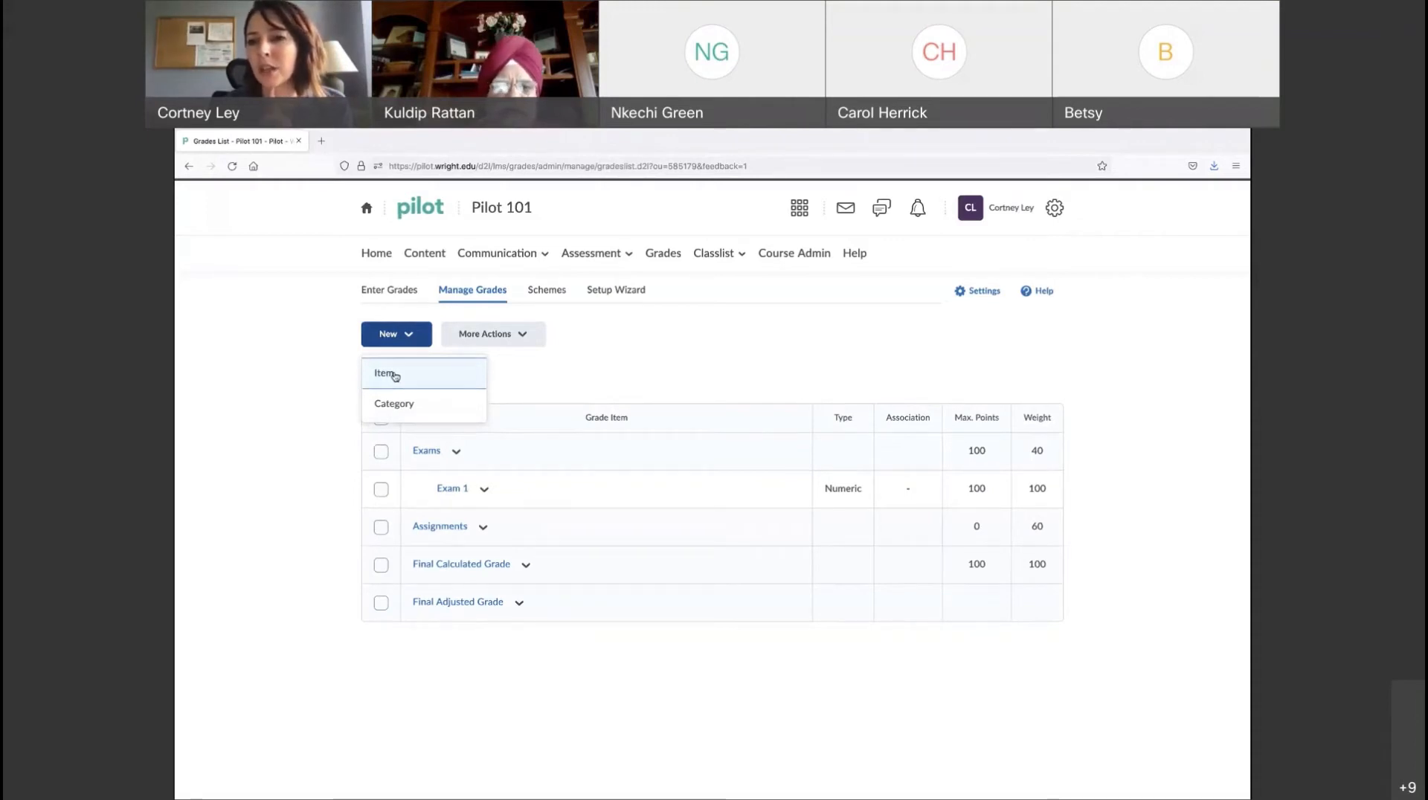
left_click(395, 375)
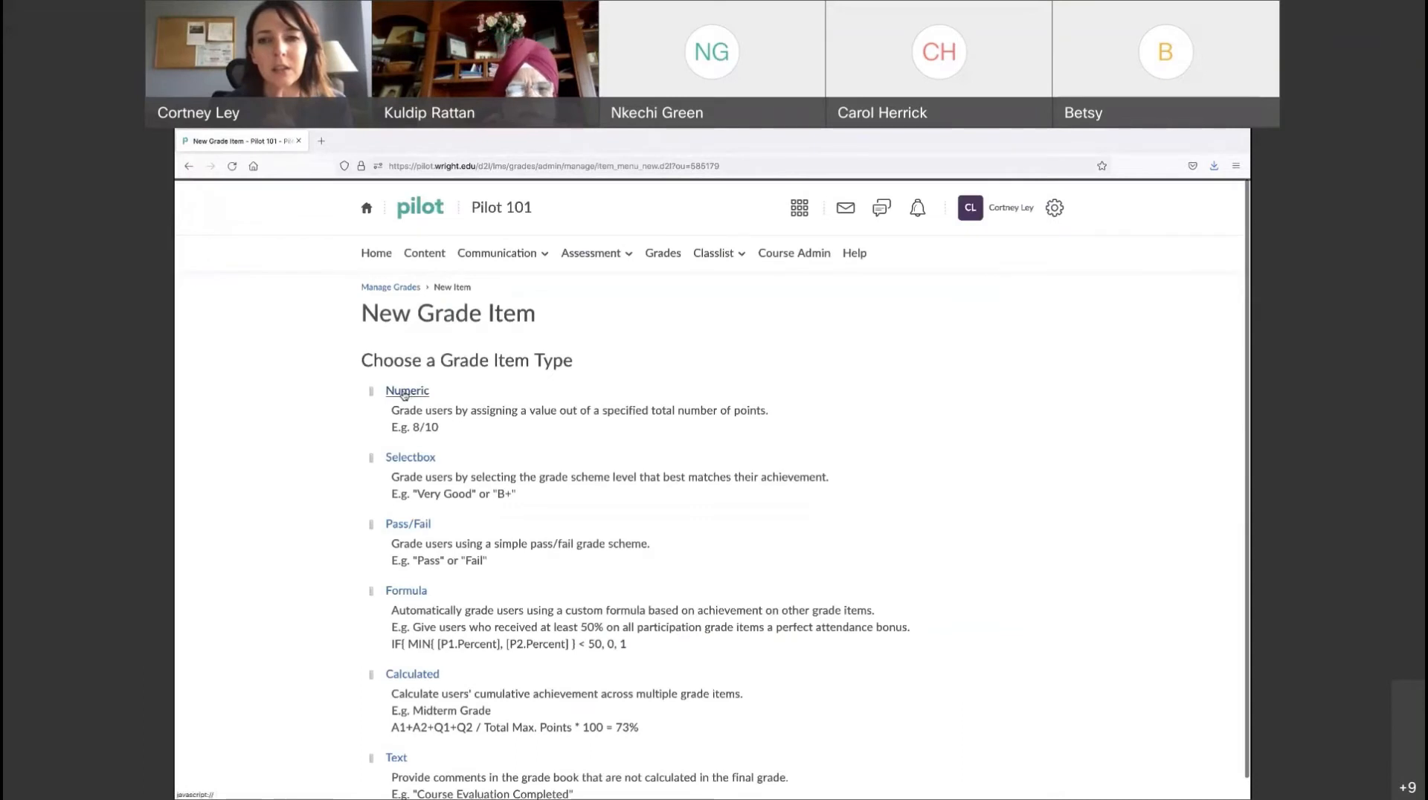
left_click(406, 391)
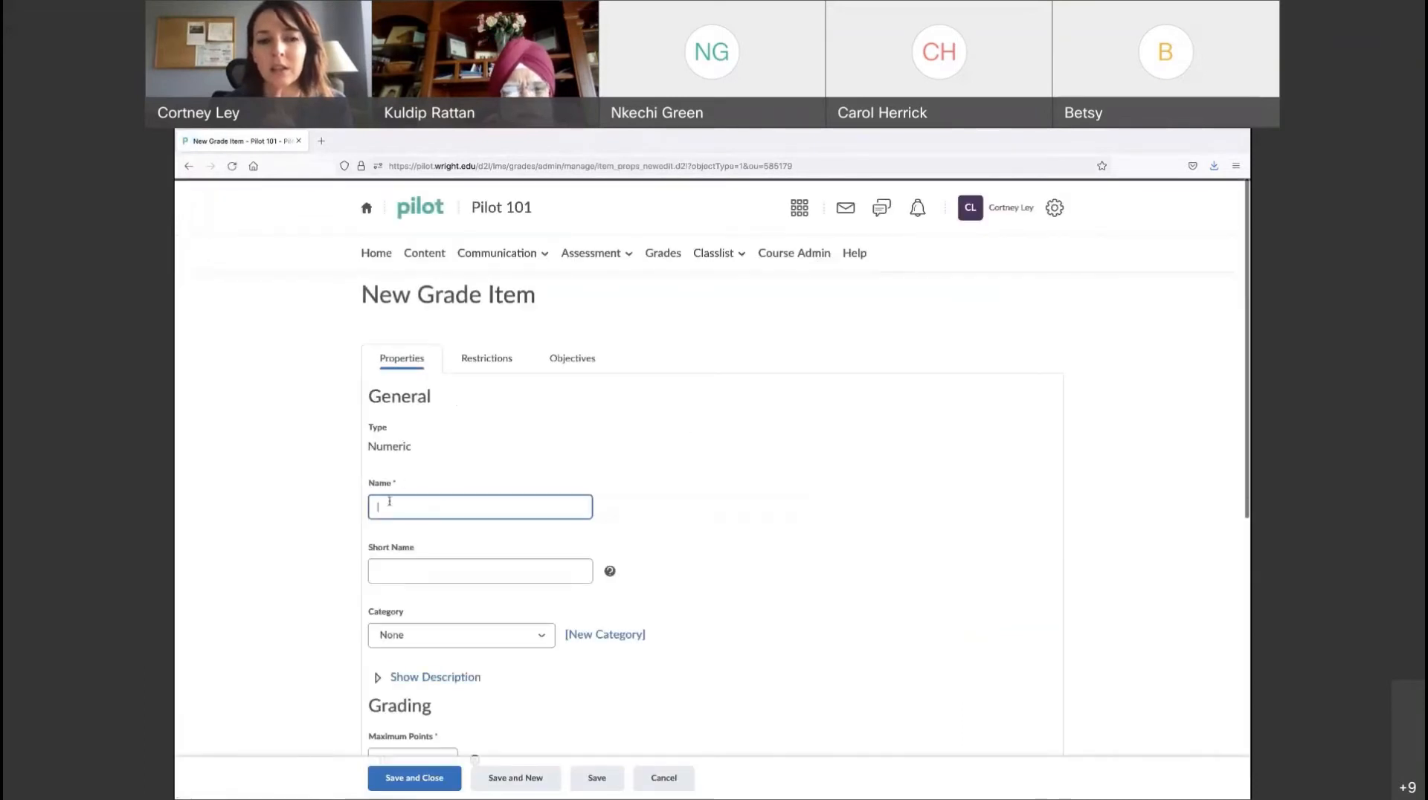
left_click(669, 782)
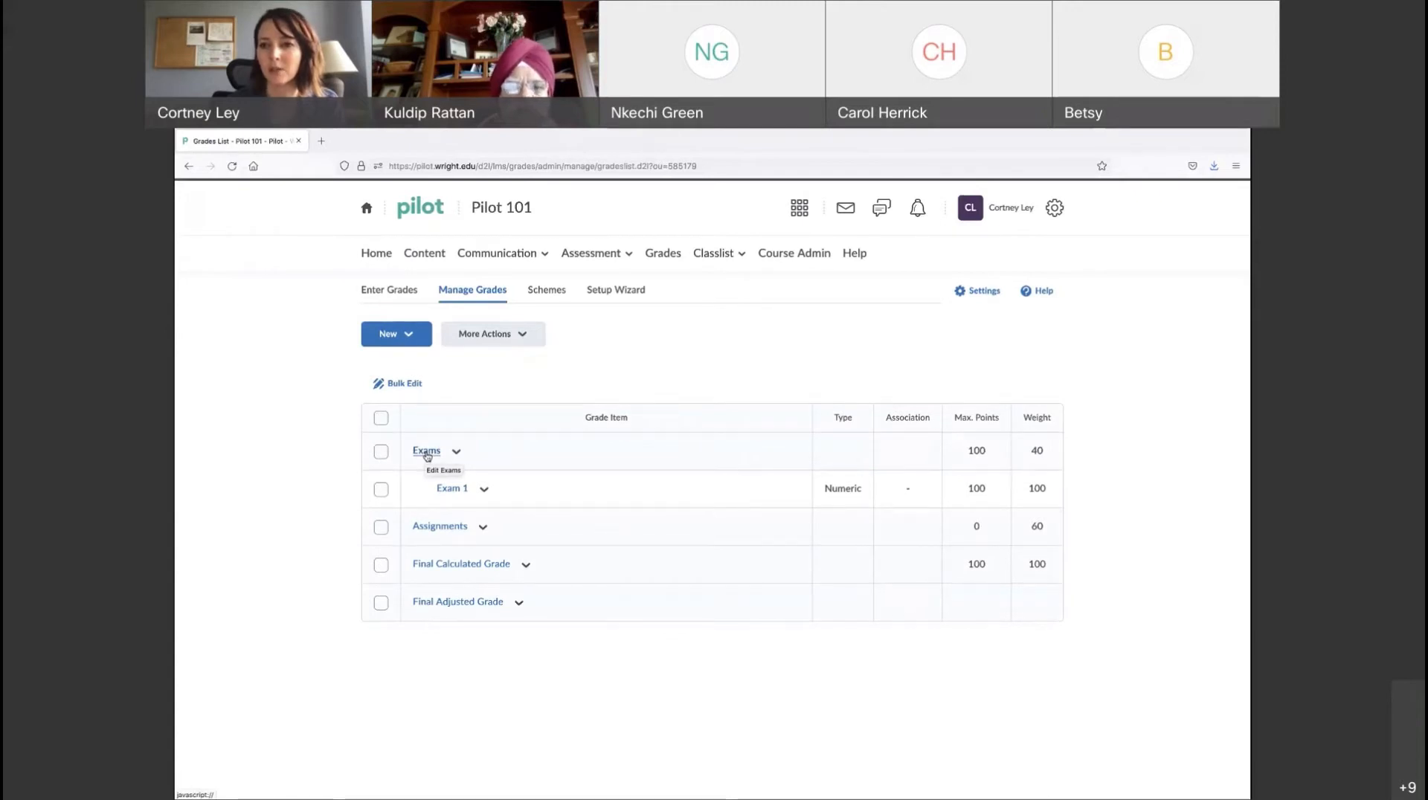
Open the Exam 1 grade item to review its category, maximum points and weight, and leave it without saving
left_click(455, 493)
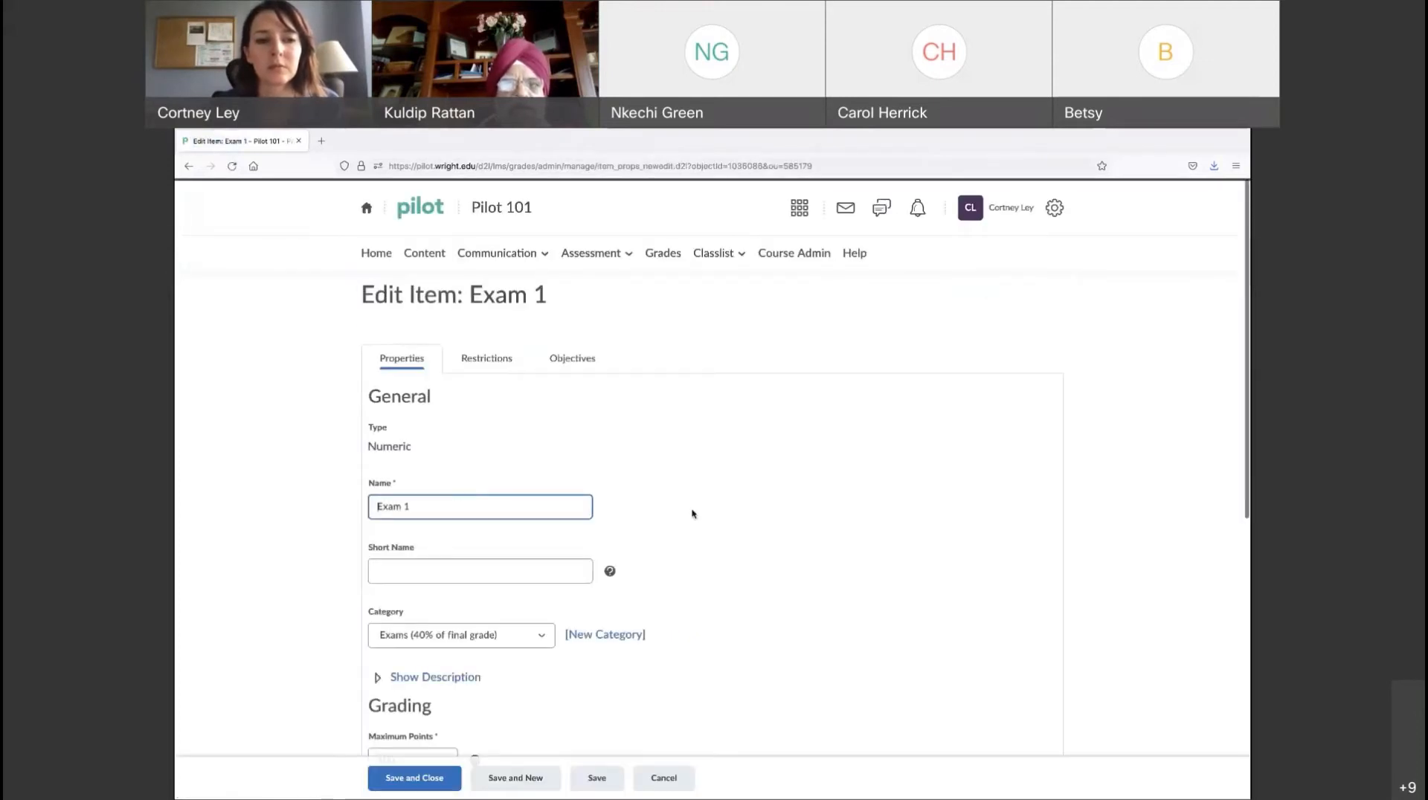
scroll(692, 513, "down", 4)
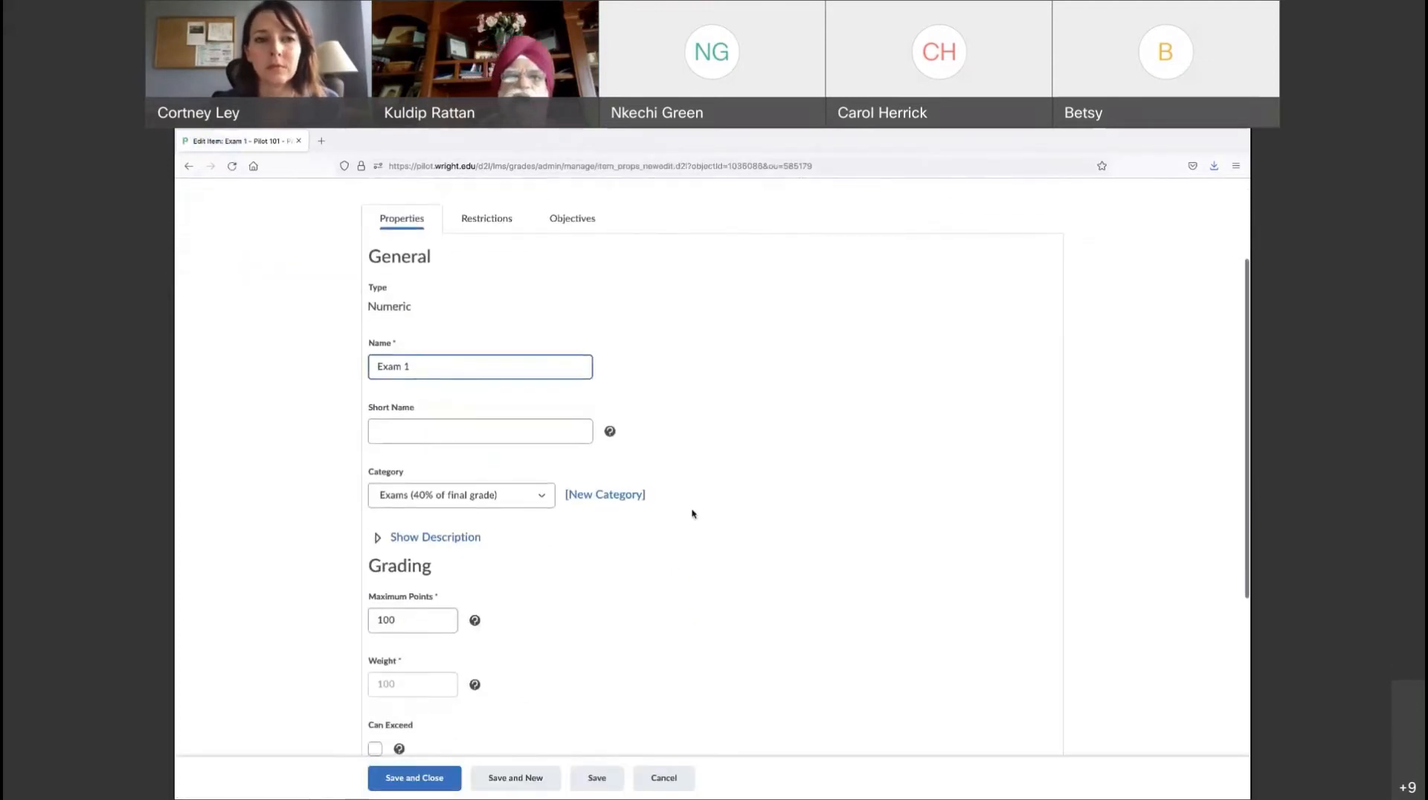
scroll(692, 513, "up", 4)
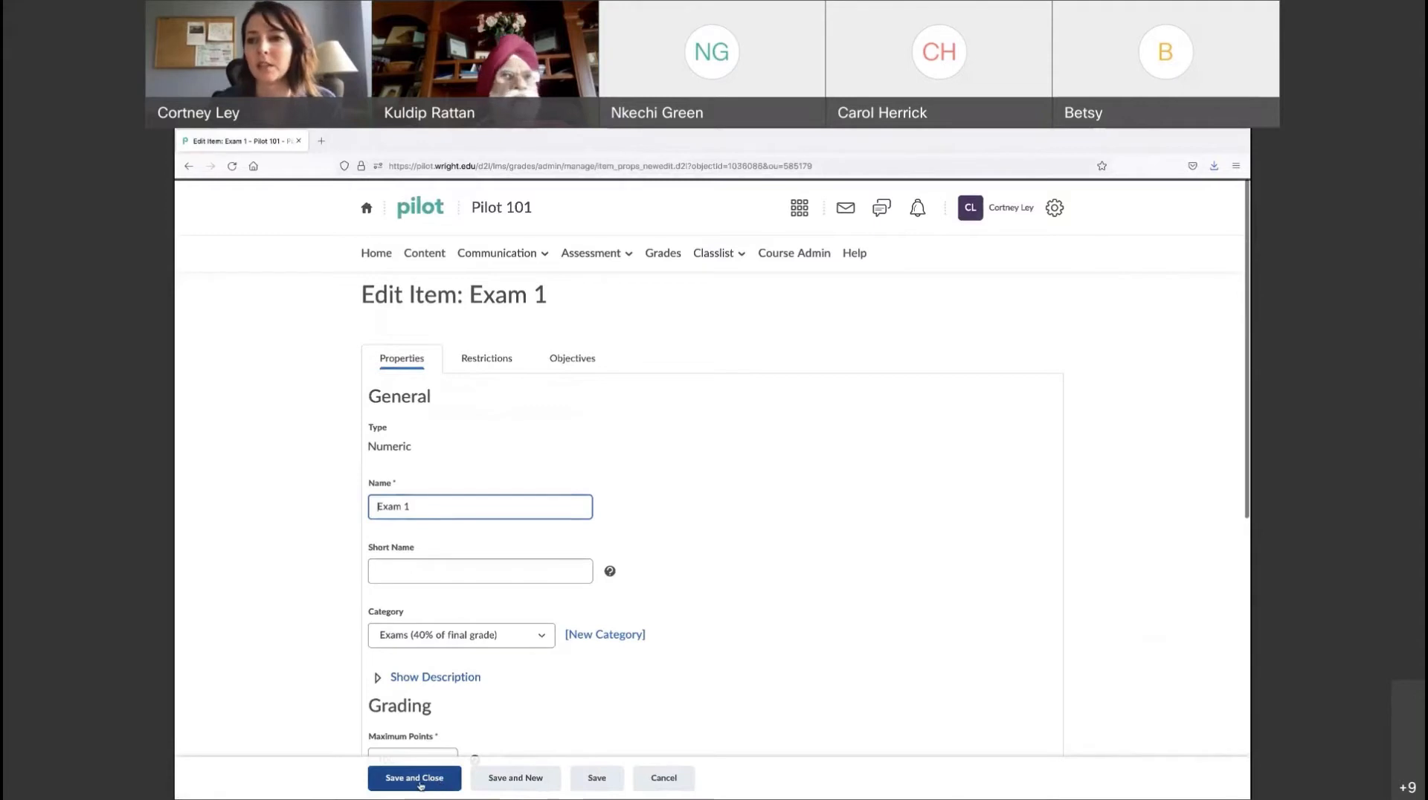
left_click(662, 786)
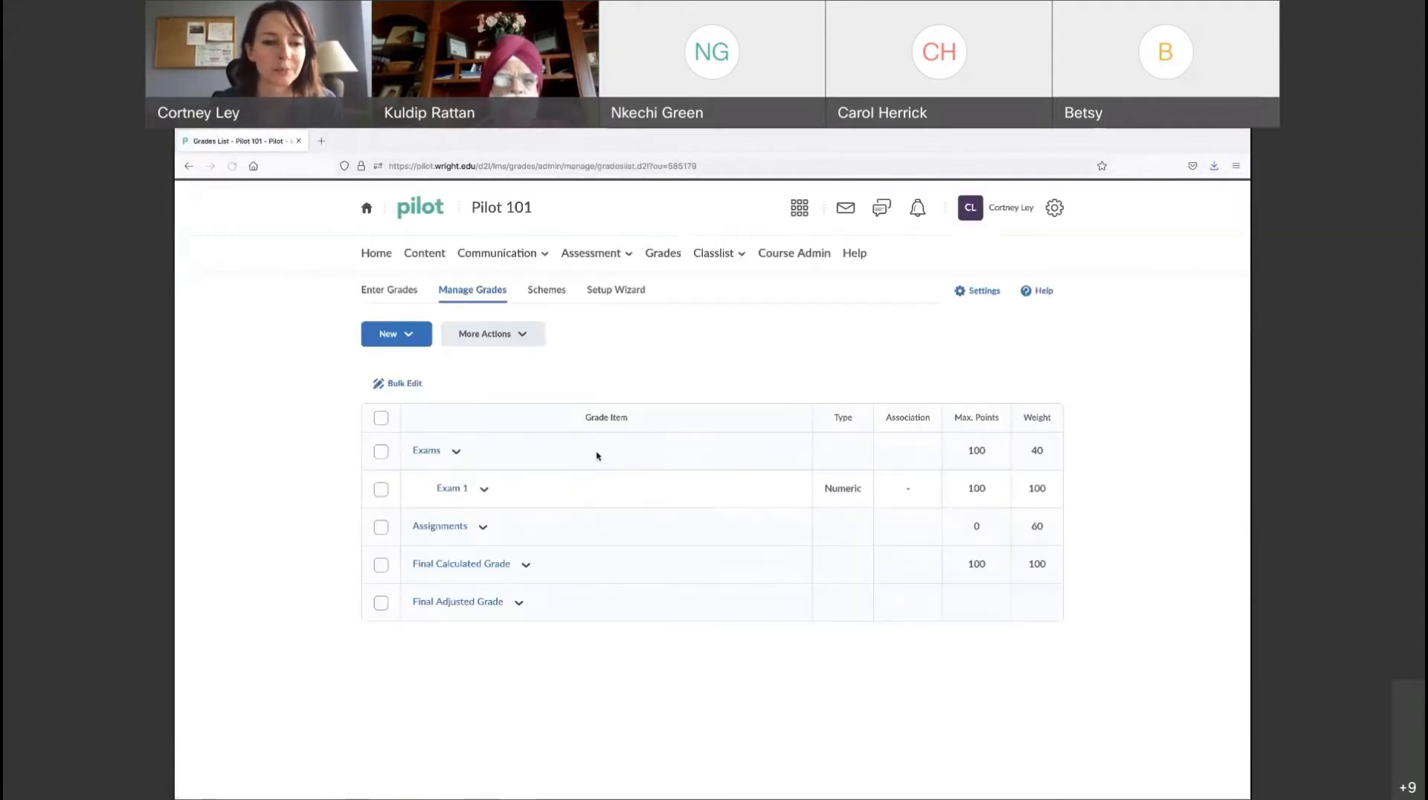
Start a new numeric grade item named Exam 2 and assign it to the Exams category
left_click(409, 344)
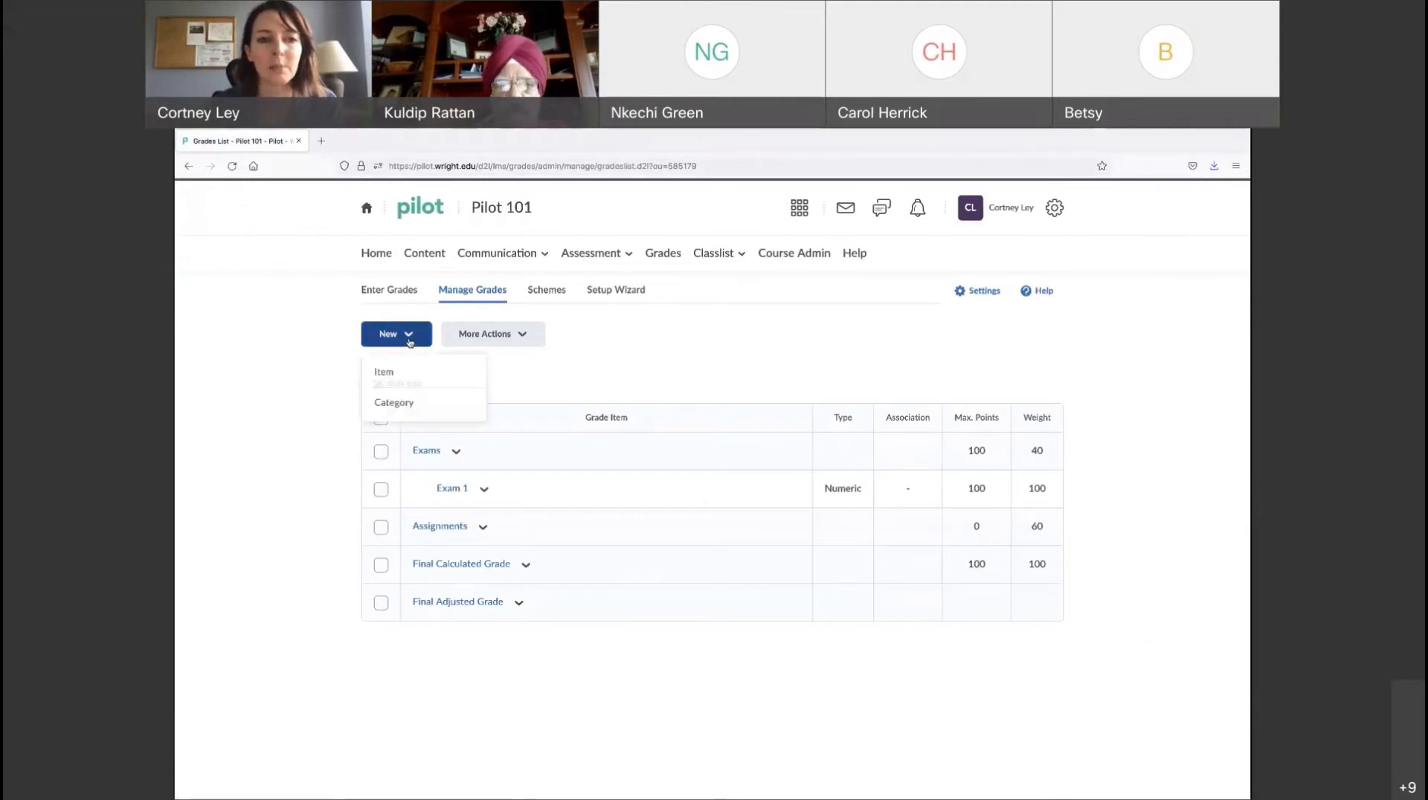
left_click(401, 374)
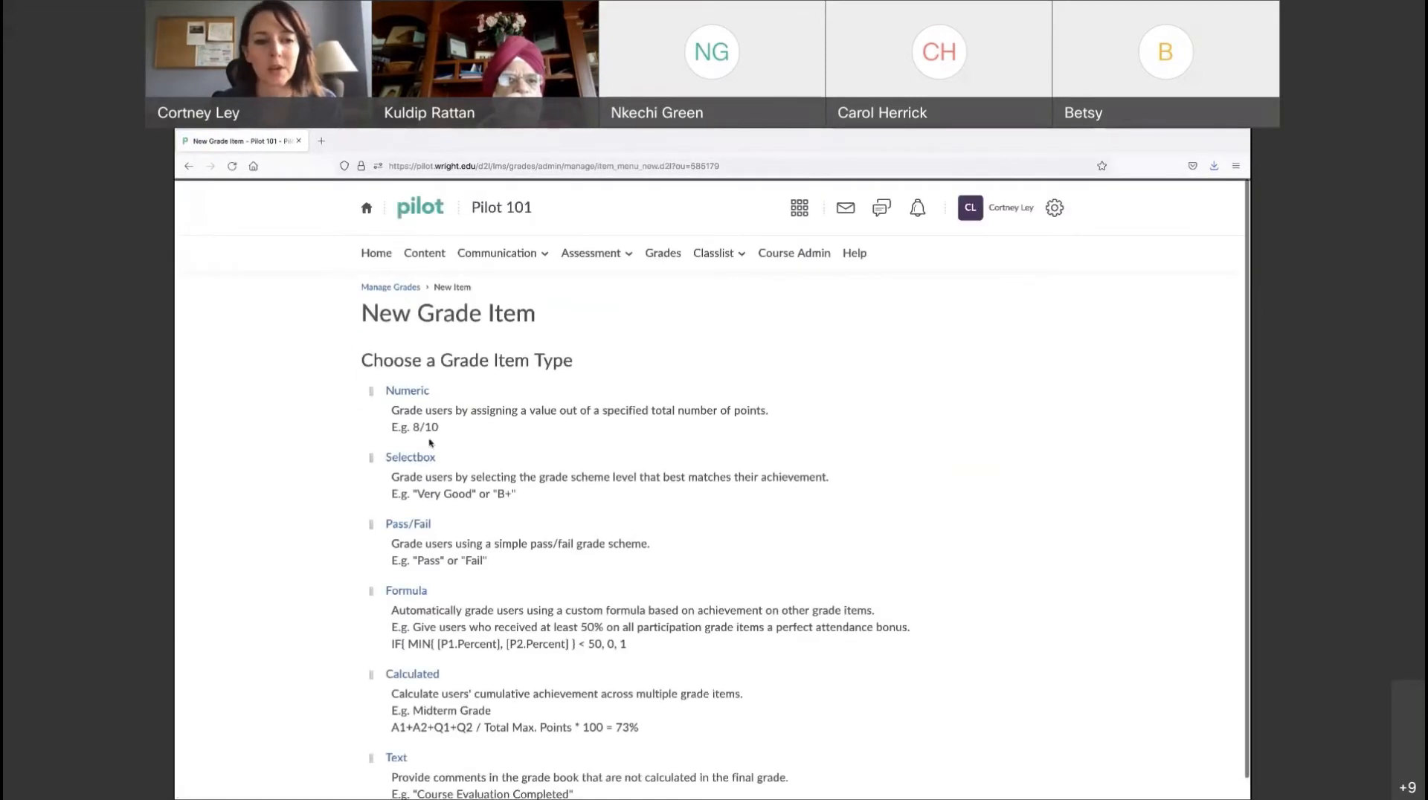
left_click(403, 394)
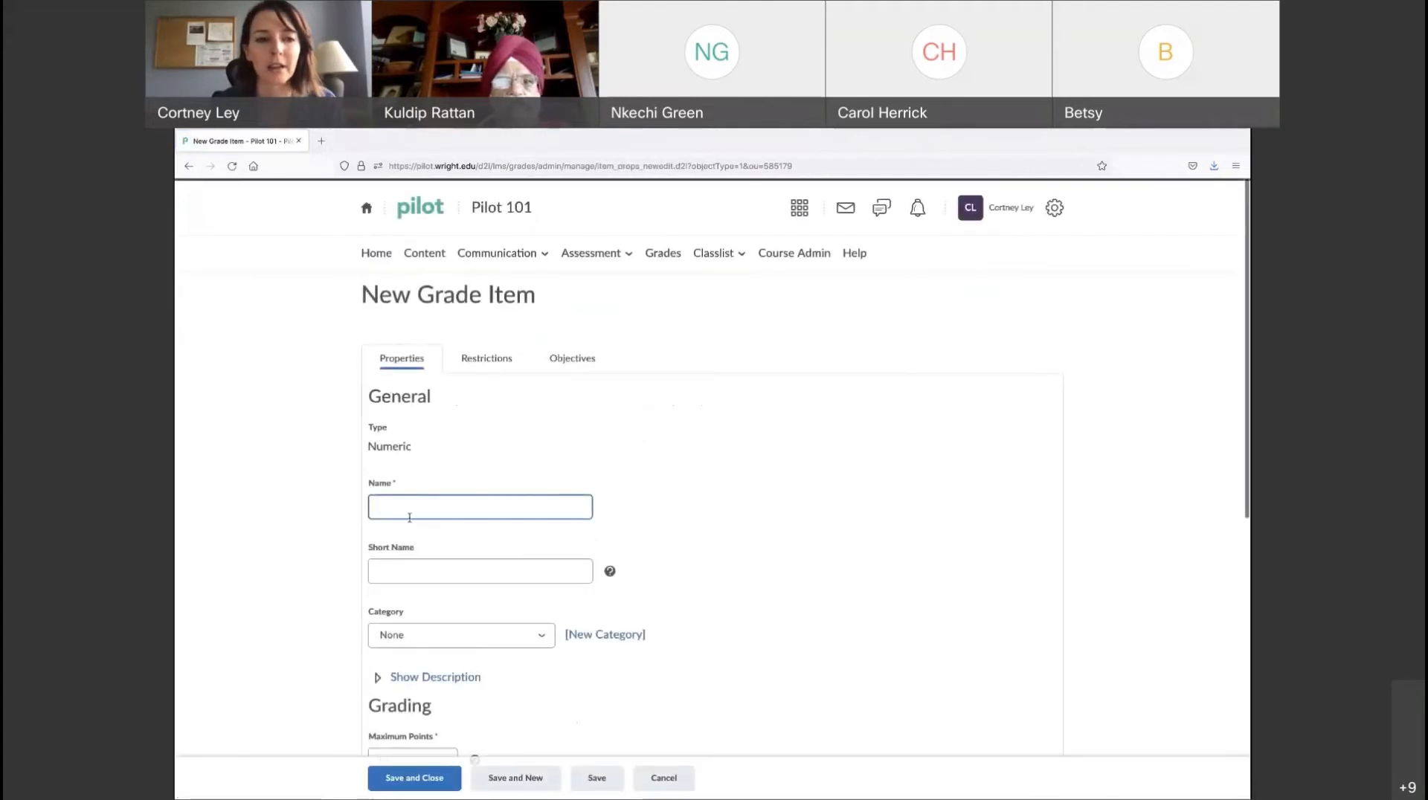
type("Exam 2")
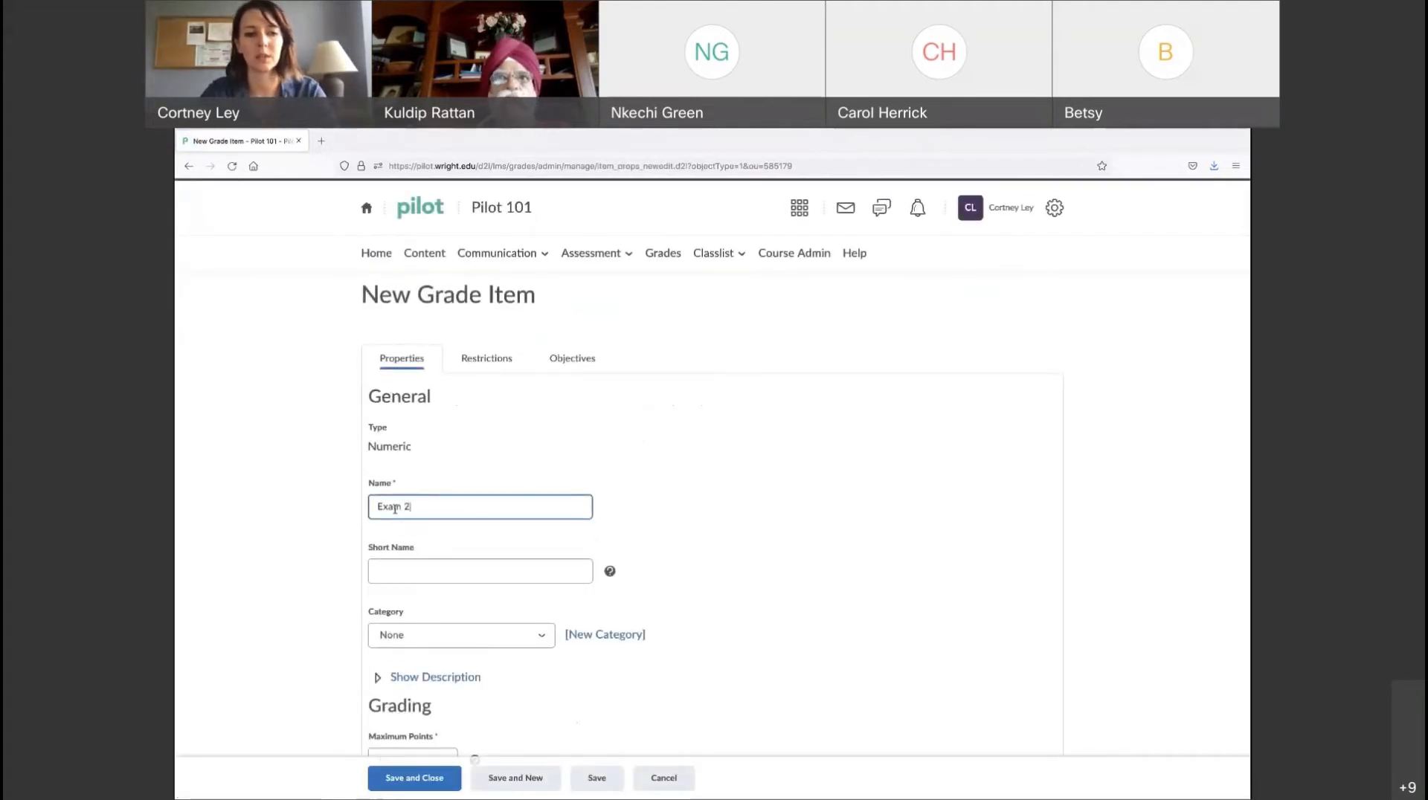
left_click(412, 634)
left_click(424, 644)
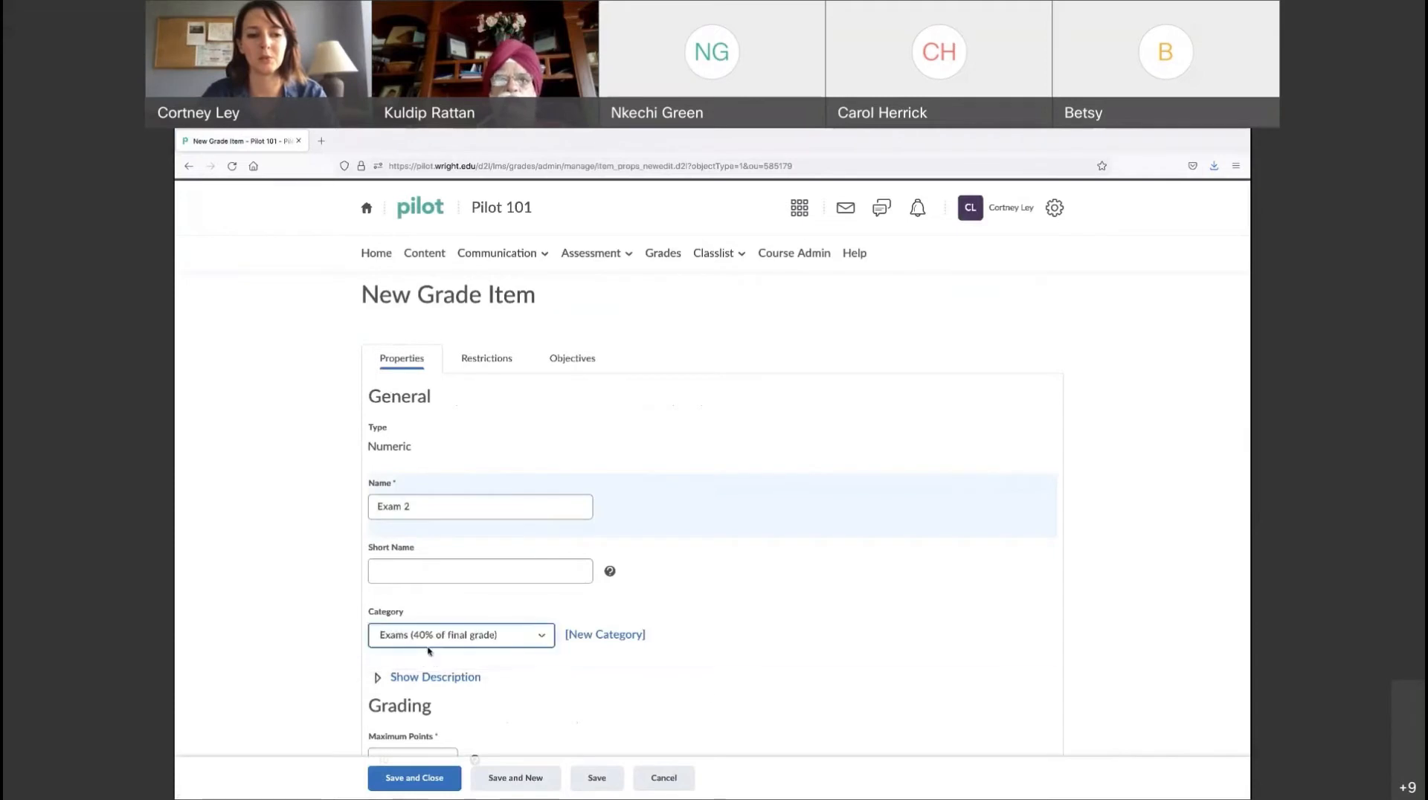
Set Exam 2's maximum points to 100 and save and close the grade item
scroll(730, 701, "down", 1)
scroll(730, 702, "down", 2)
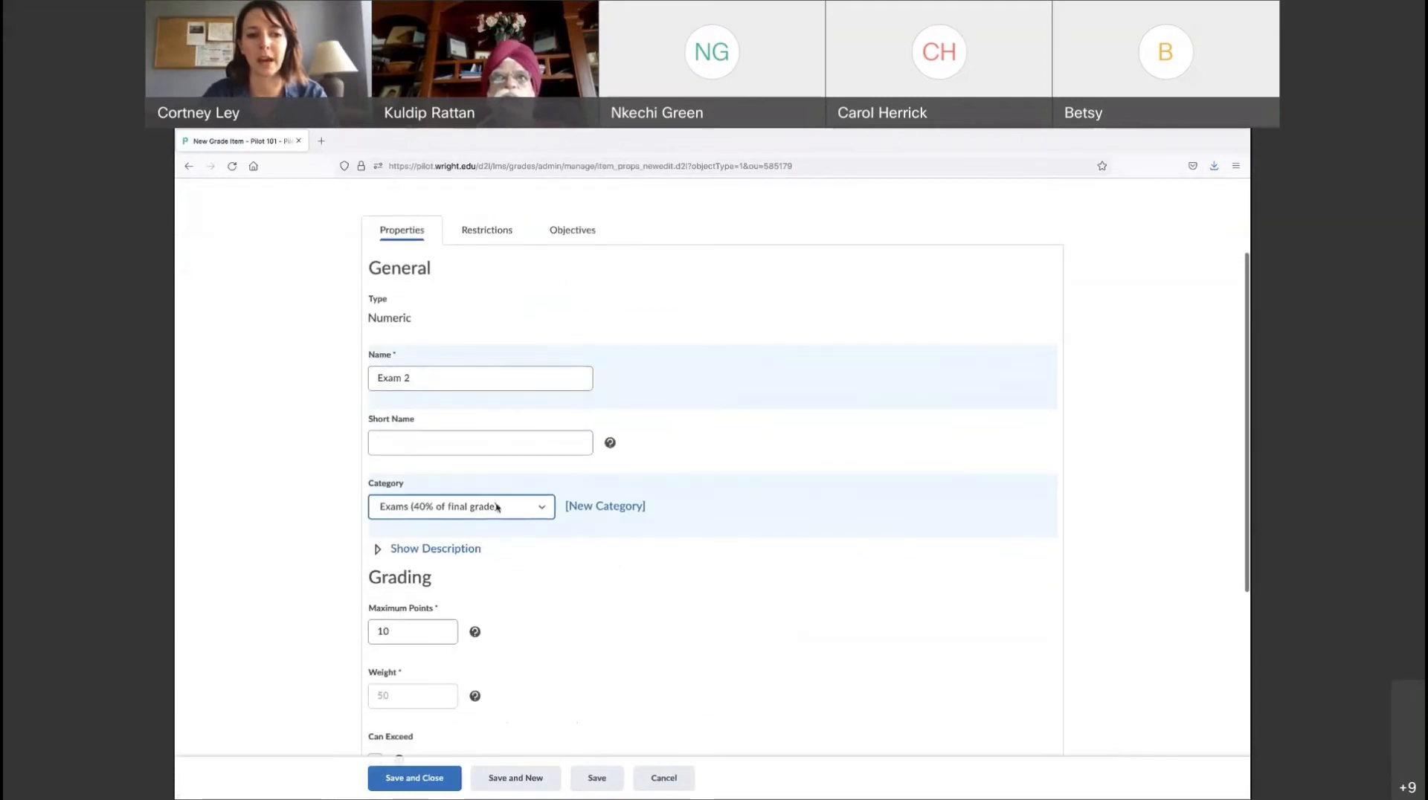
left_click(399, 632)
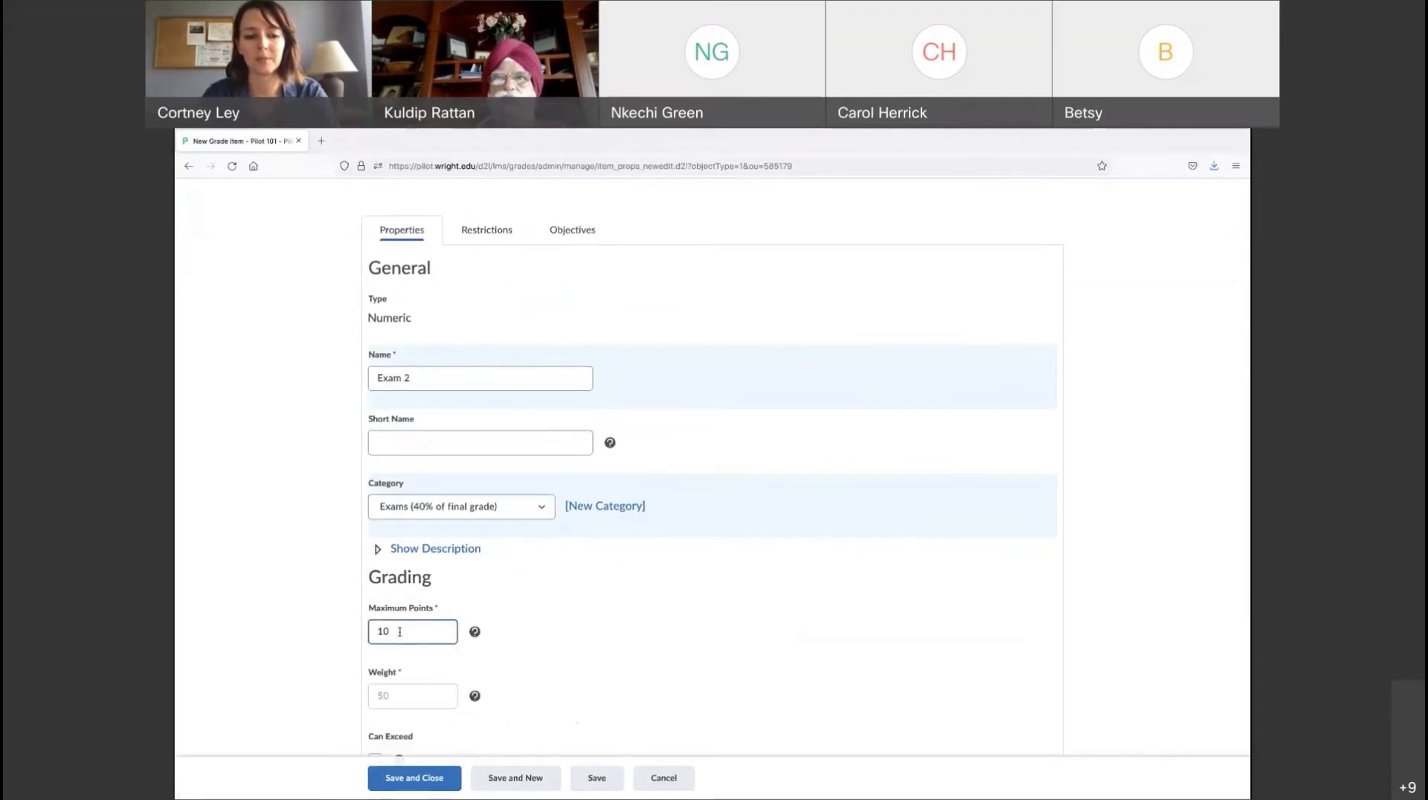
type("0")
left_click(568, 659)
scroll(568, 659, "down", 3)
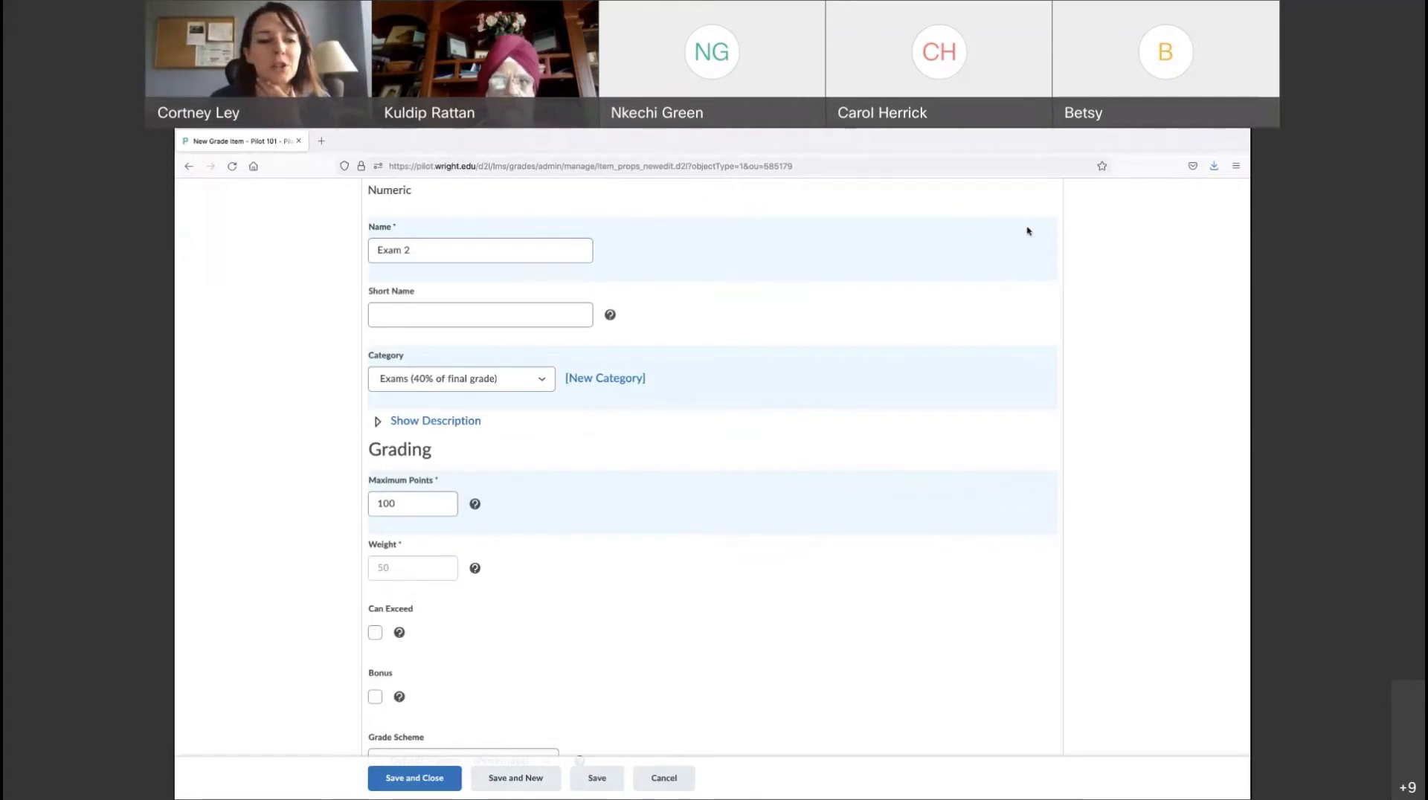
scroll(522, 682, "down", 1)
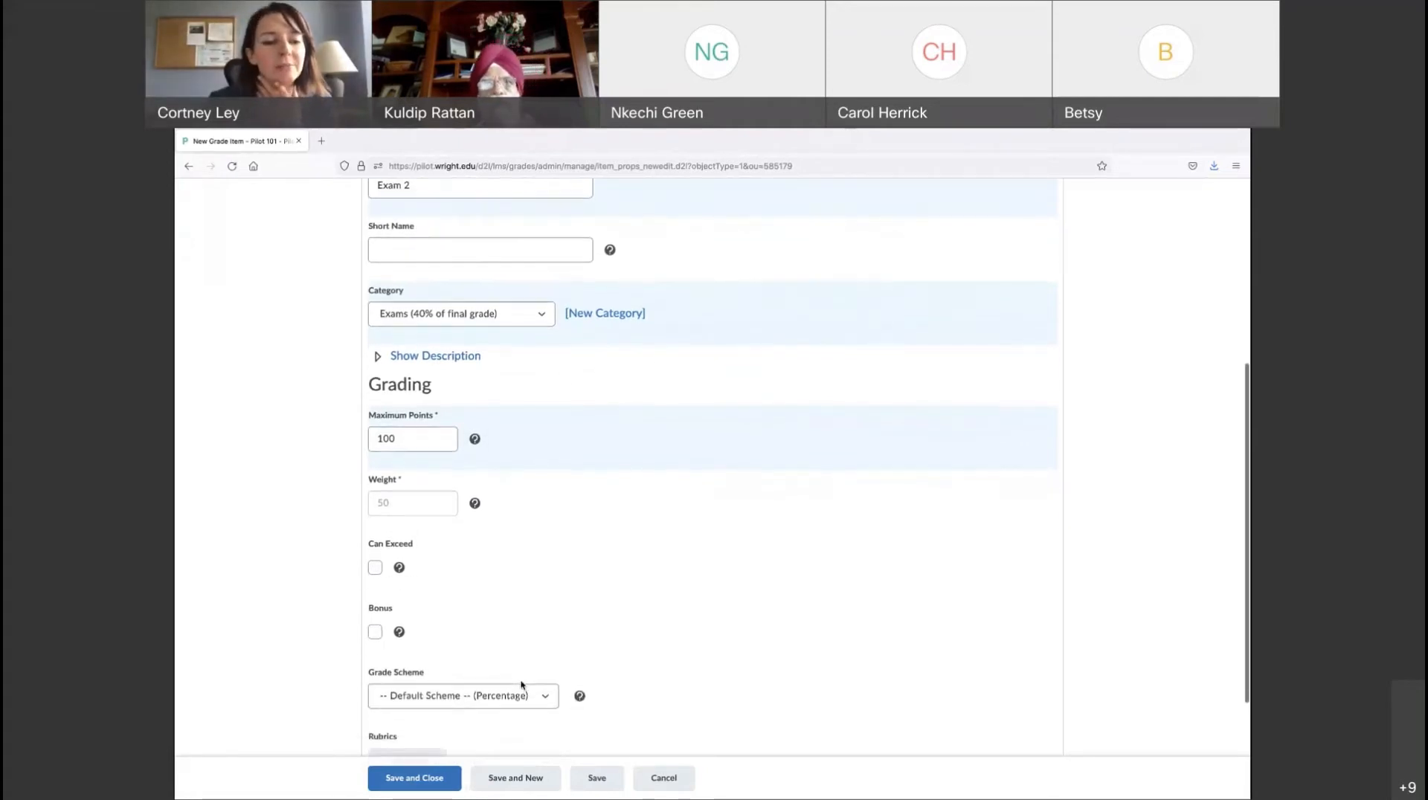
left_click(421, 777)
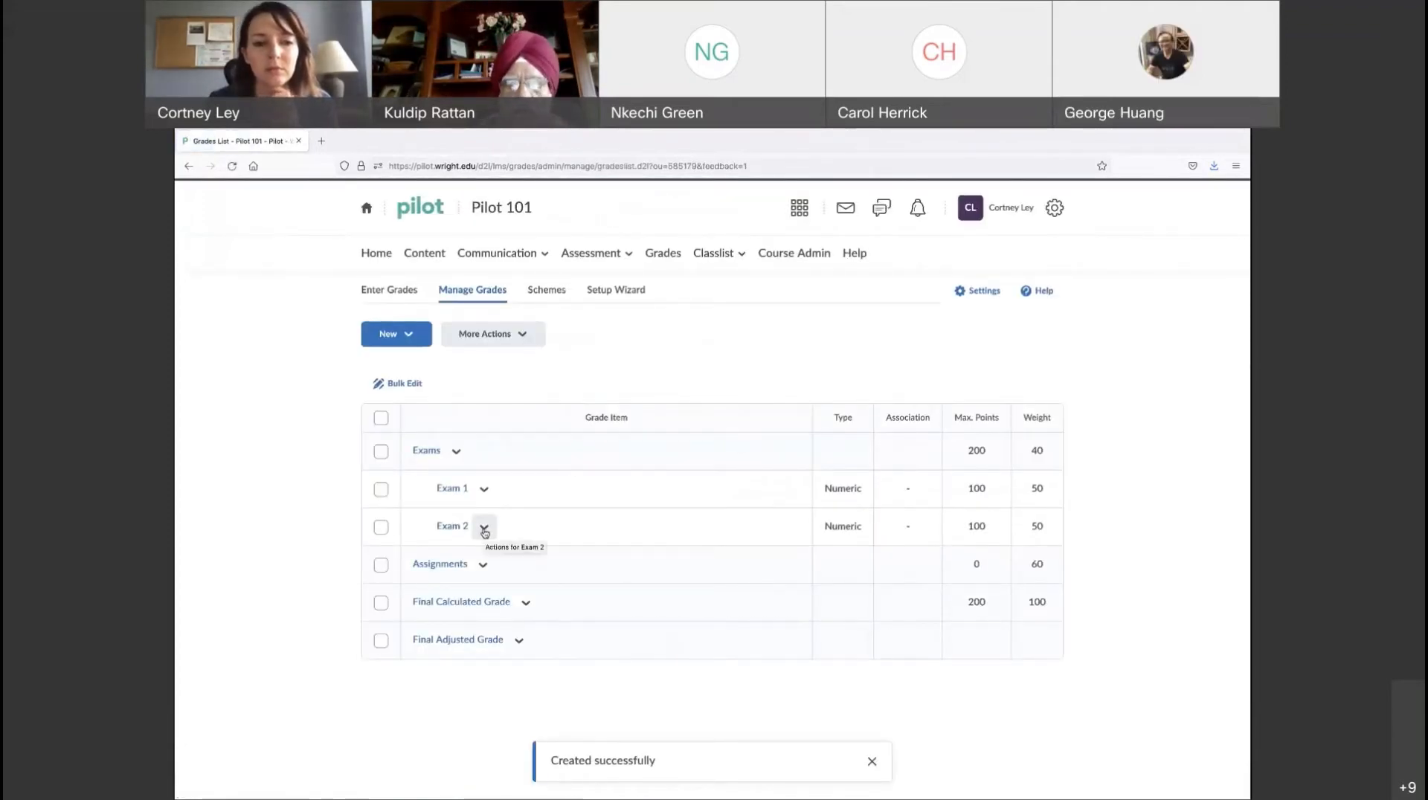
Open the Exam 2 grade item to review its maximum points and weight, and save and close it
left_click(455, 528)
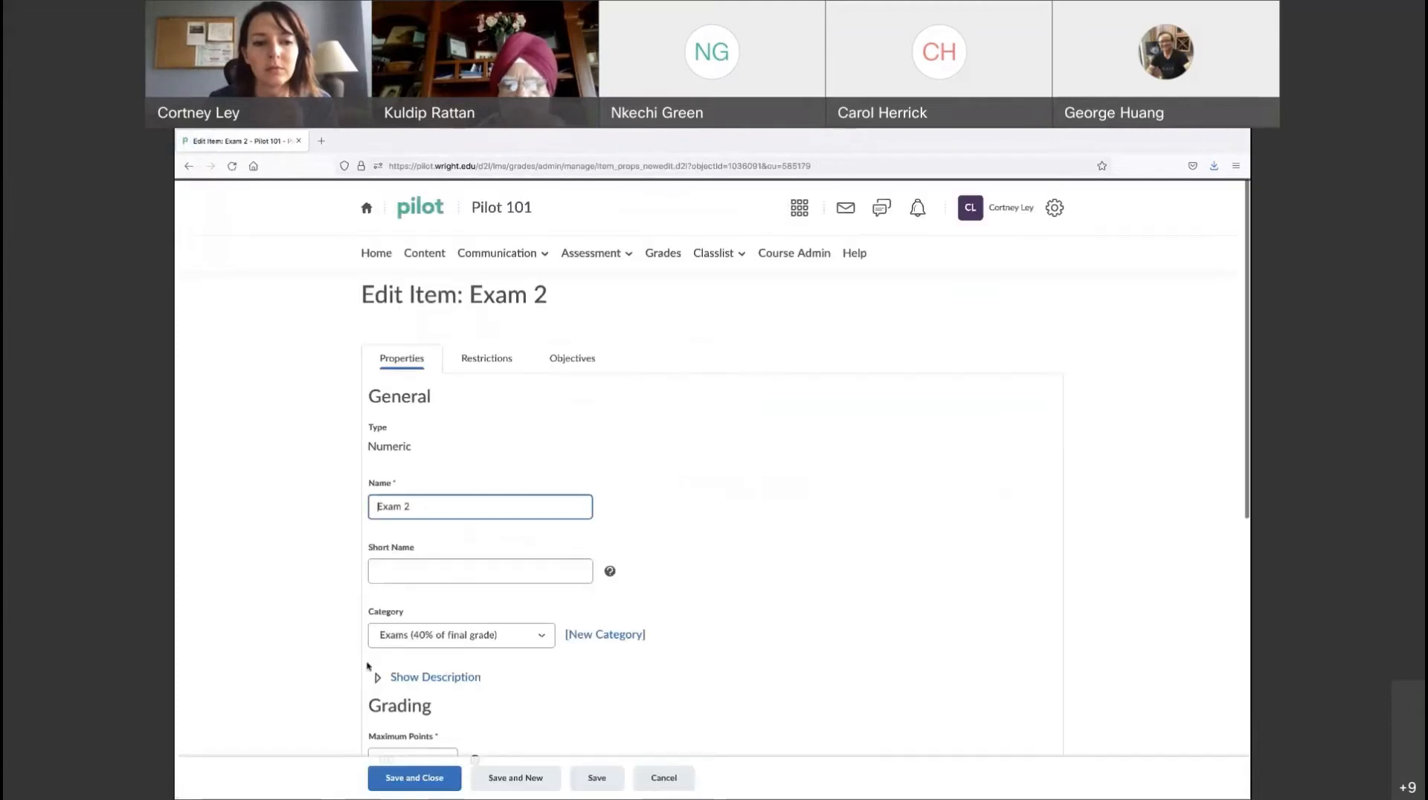
scroll(364, 647, "down", 3)
left_click(400, 507)
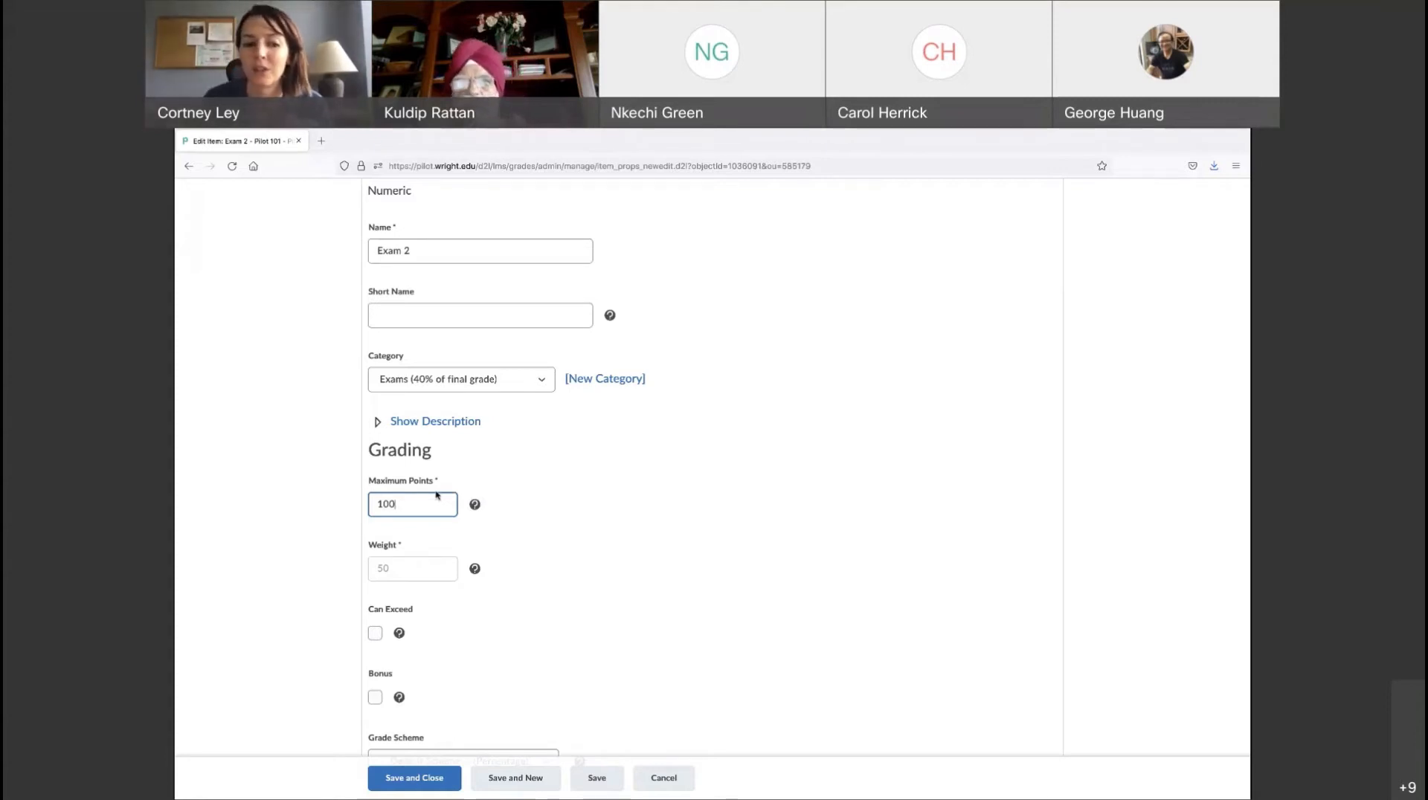
left_click(408, 778)
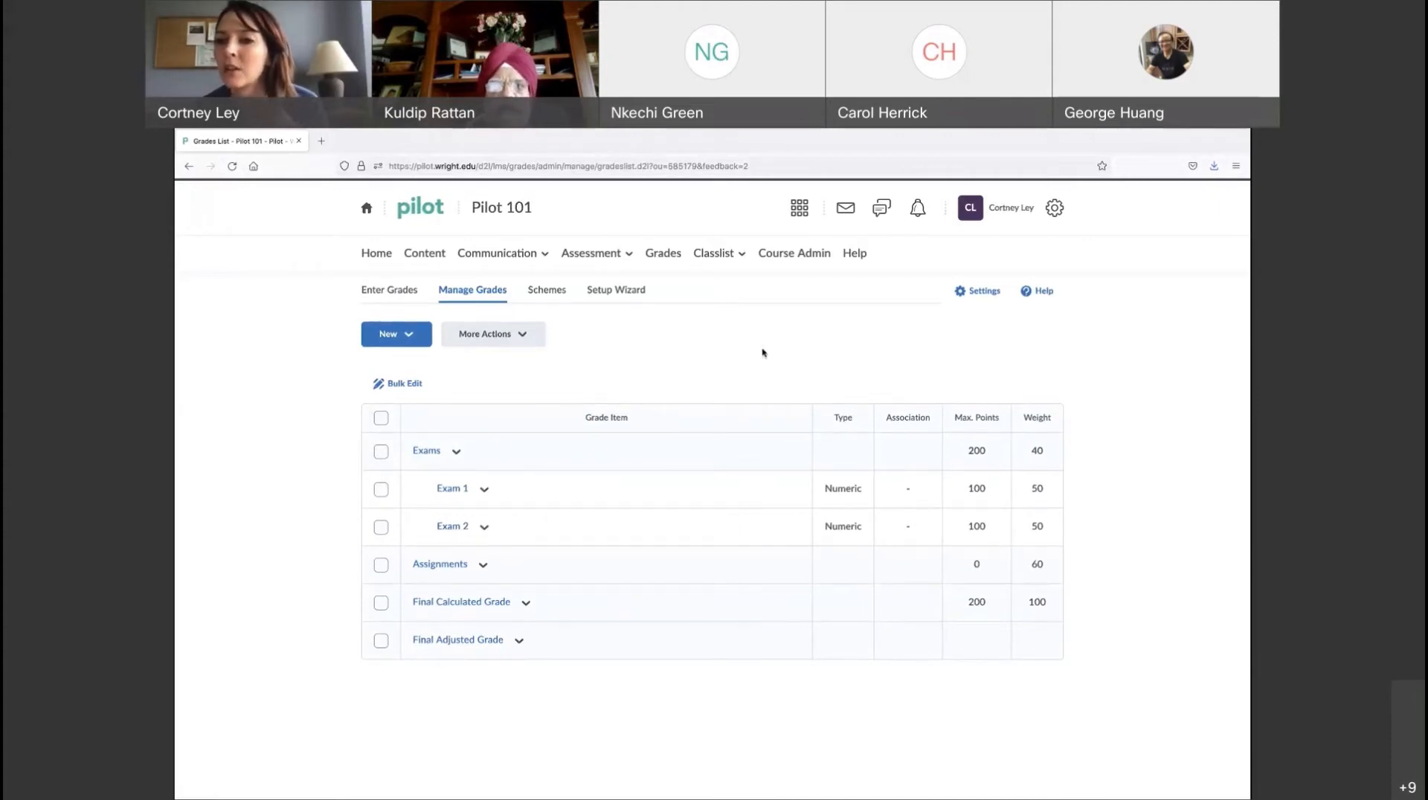
Reopen the Exam 2 grade item to review its category choices, keeping Exams selected, and leave it without saving
left_click(448, 527)
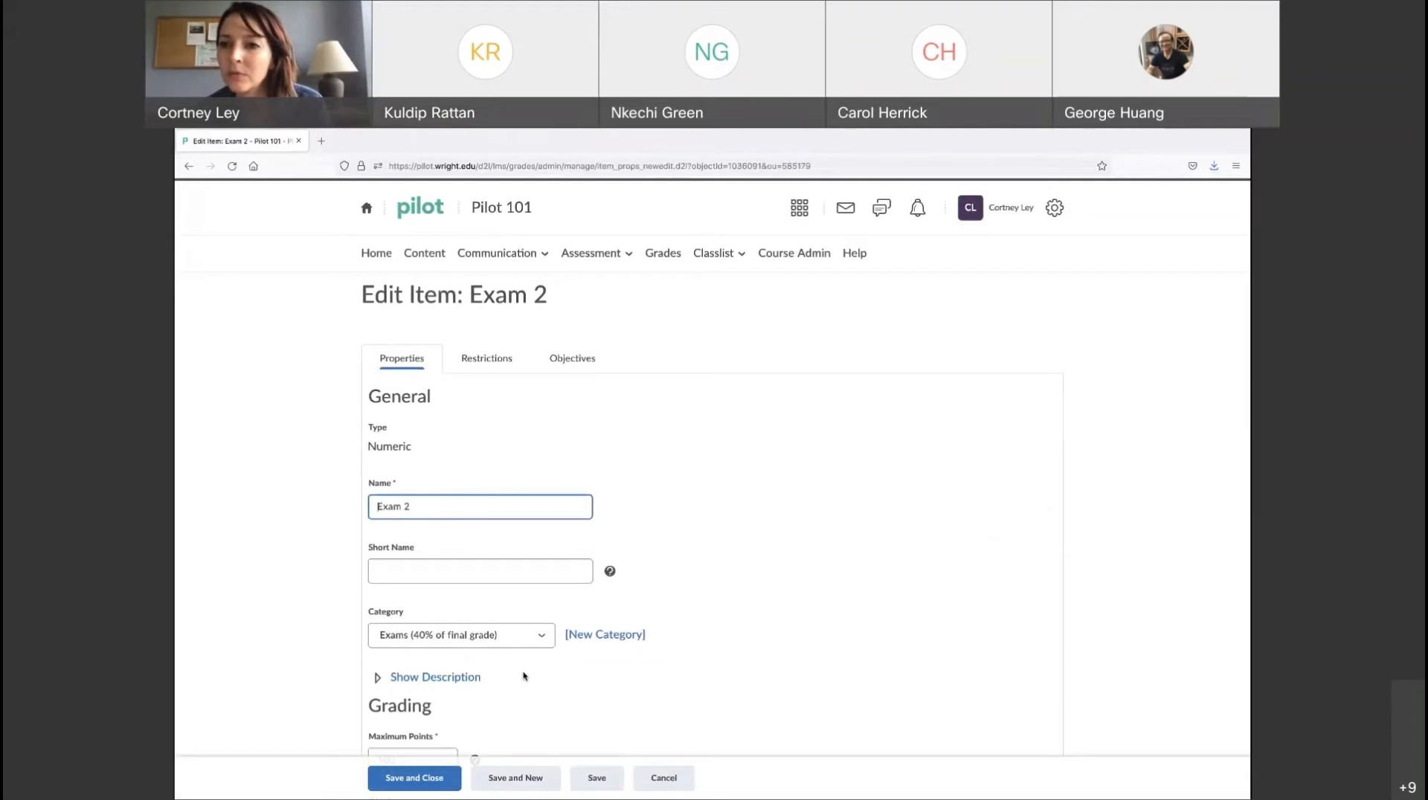
scroll(525, 676, "down", 2)
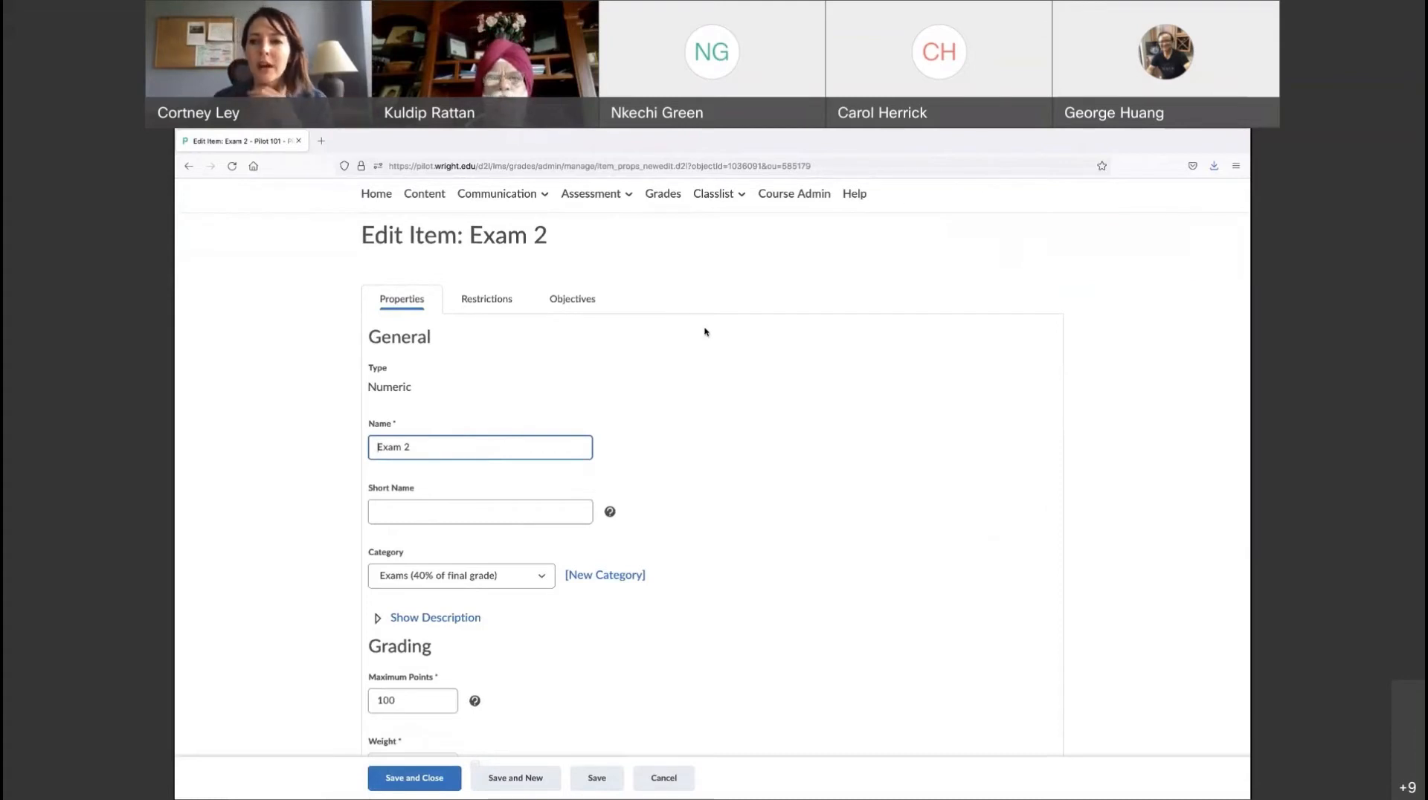
scroll(744, 342, "up", 1)
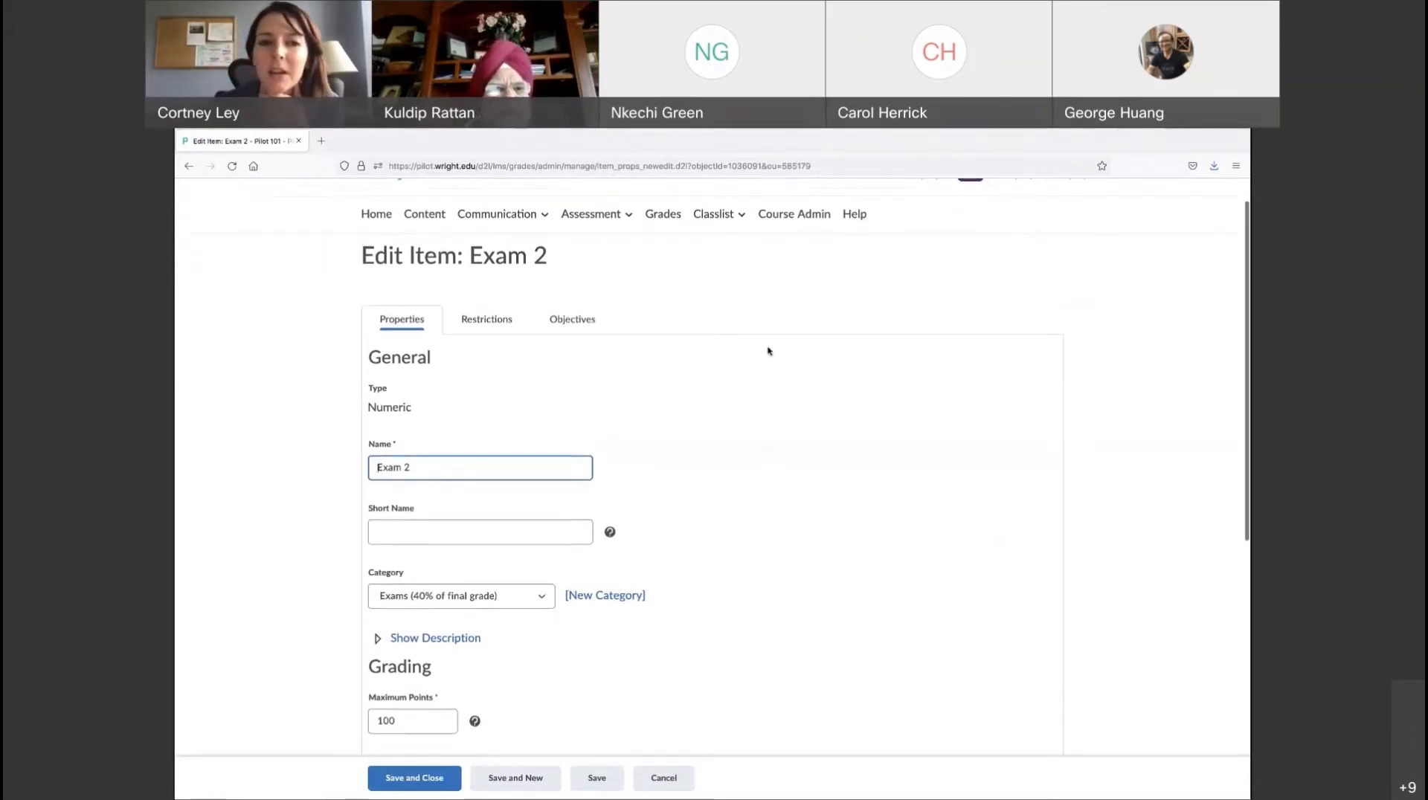
scroll(768, 350, "up", 1)
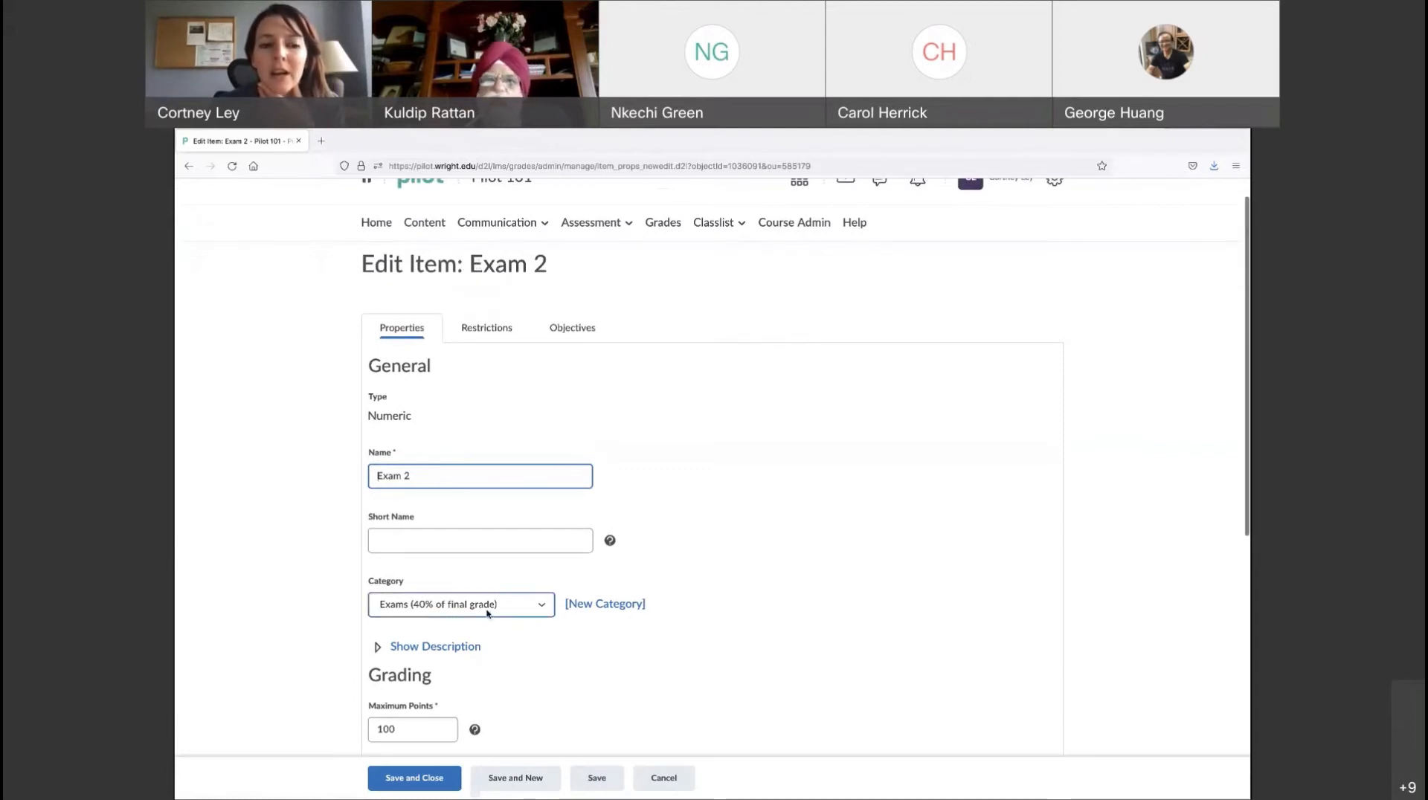
left_click(512, 611)
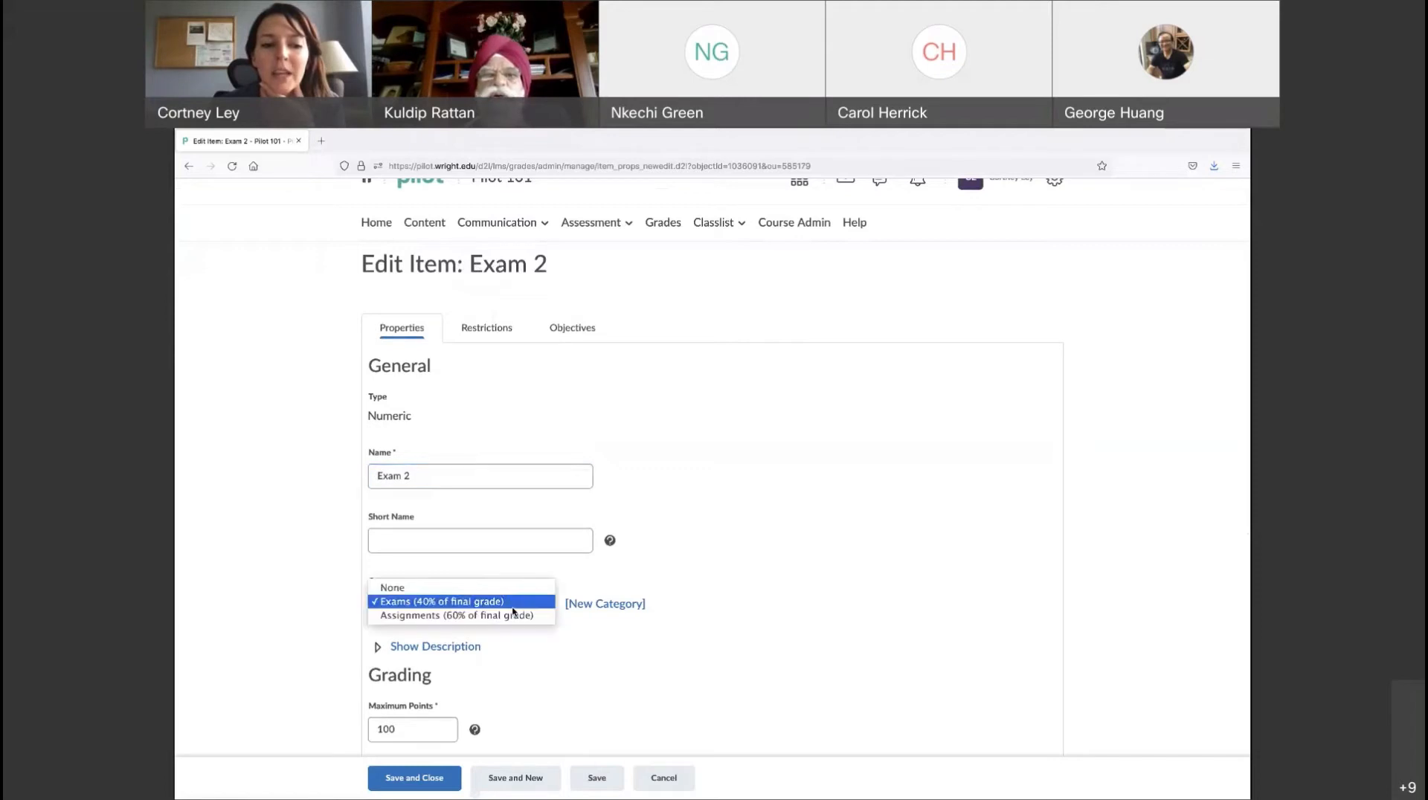
left_click(505, 604)
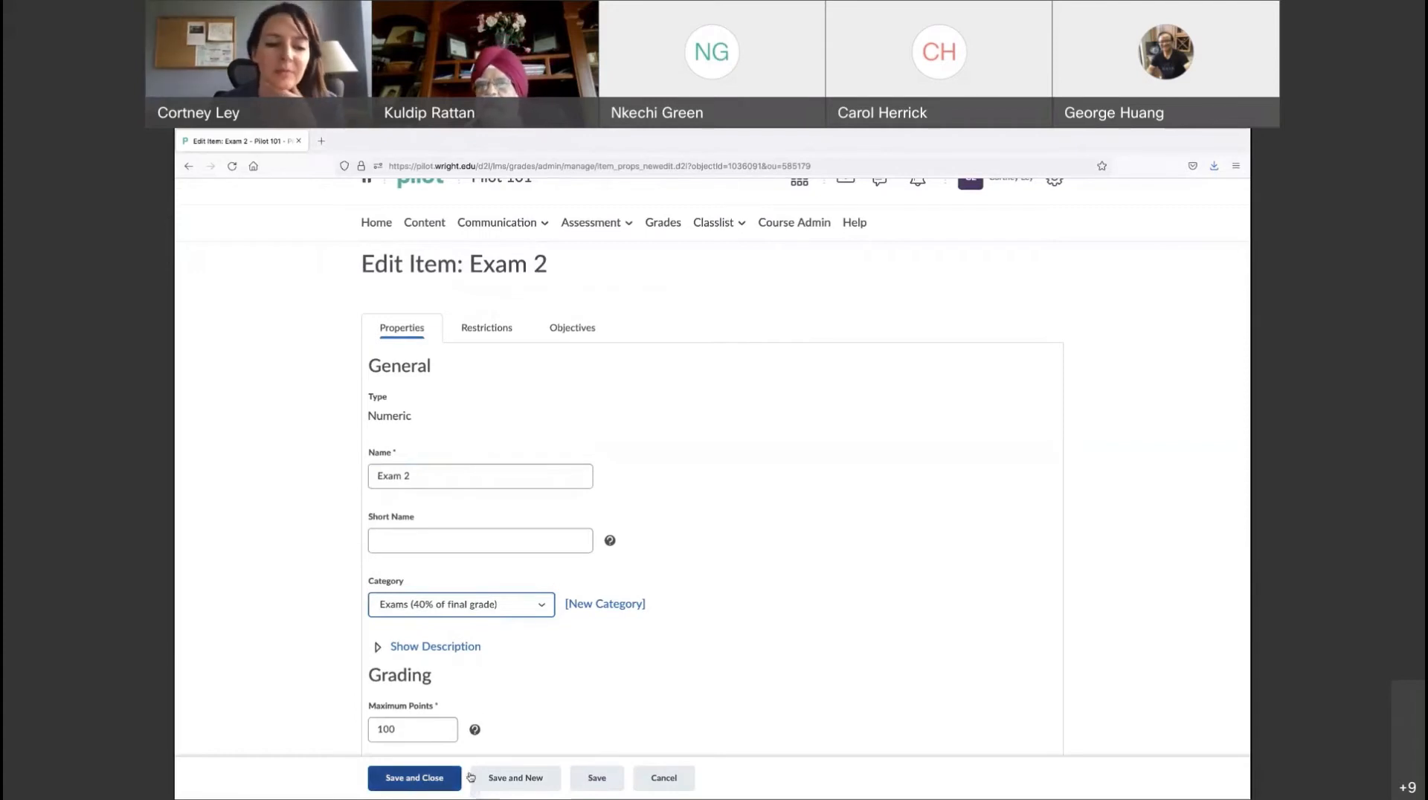
left_click(674, 777)
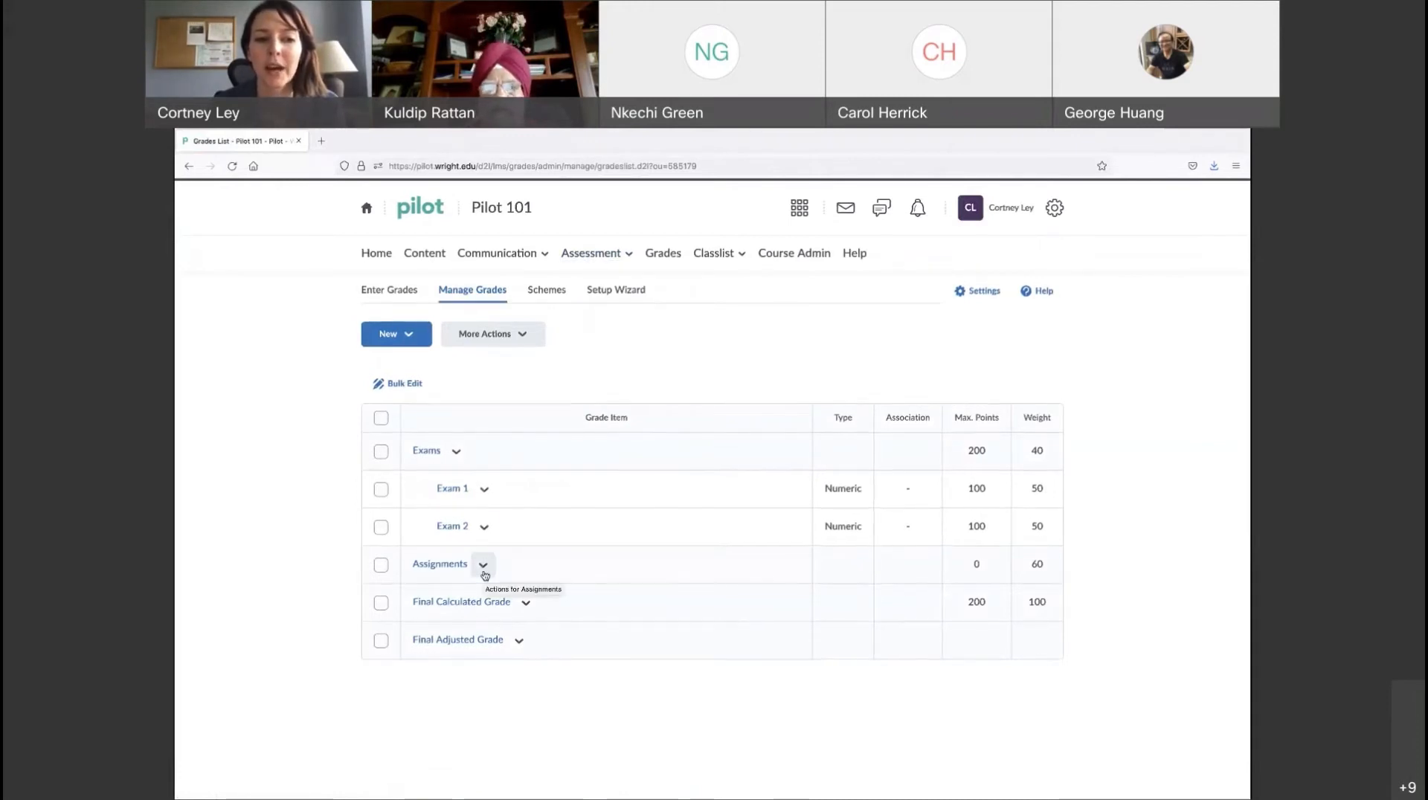
Start a new numeric grade item named Final Essay and assign it to the Assignments category
left_click(415, 339)
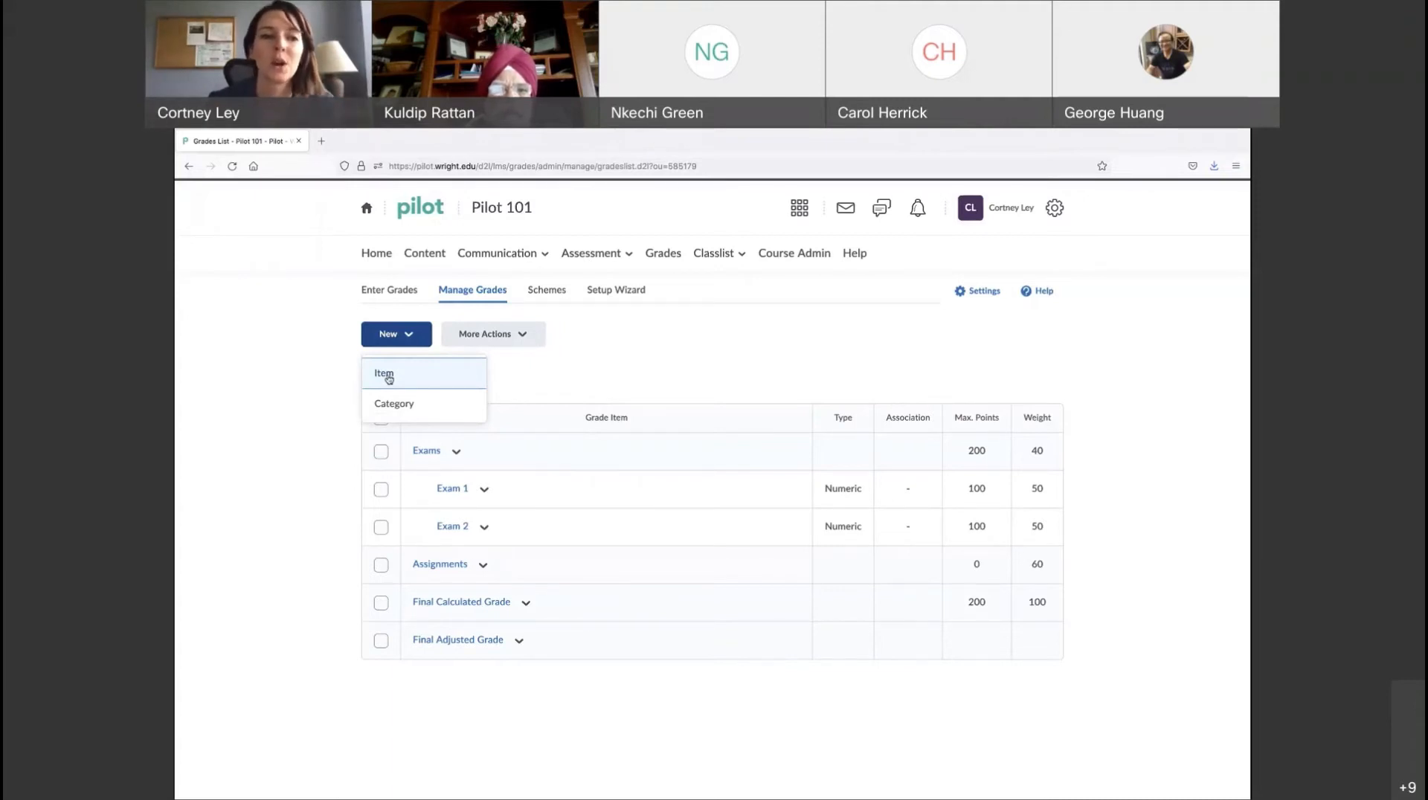
left_click(388, 377)
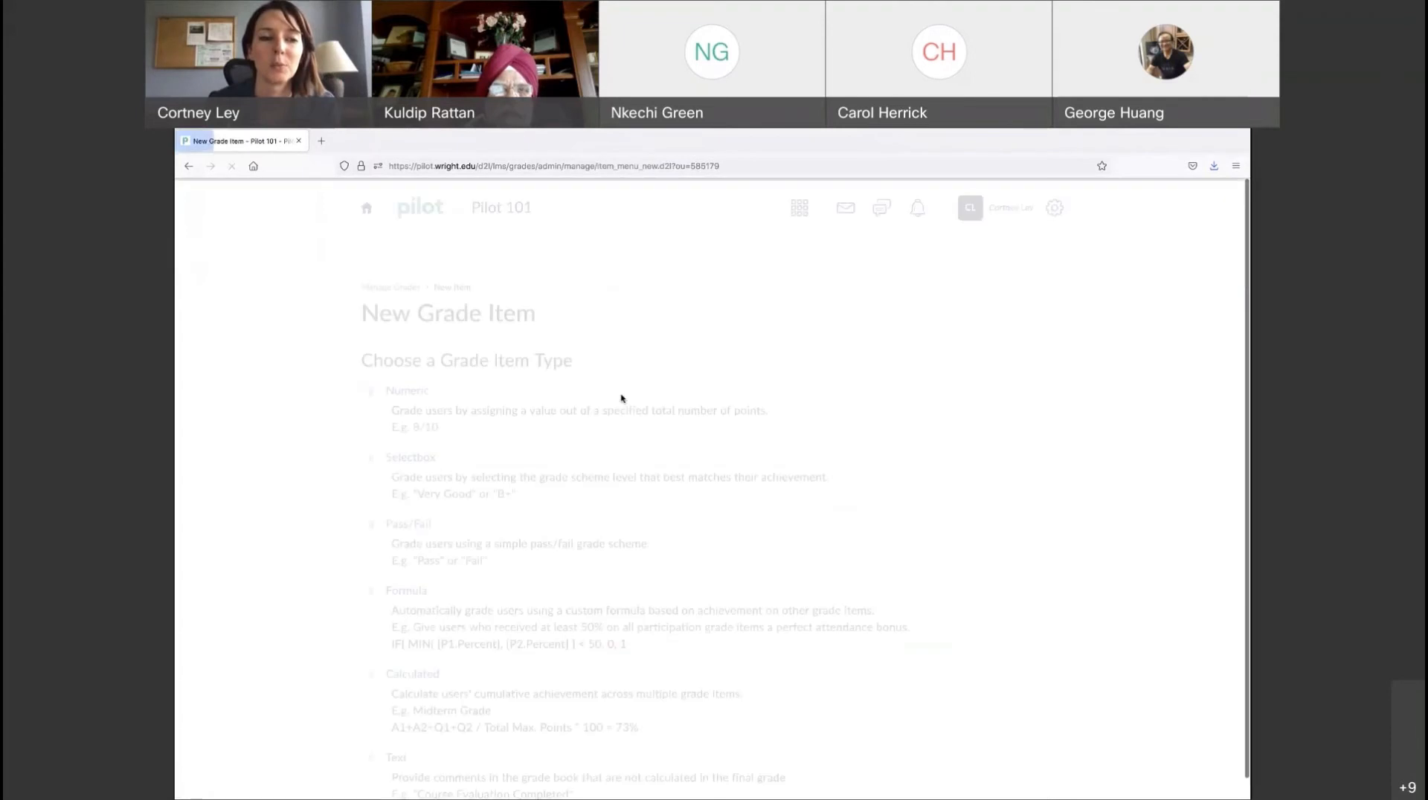
left_click(405, 390)
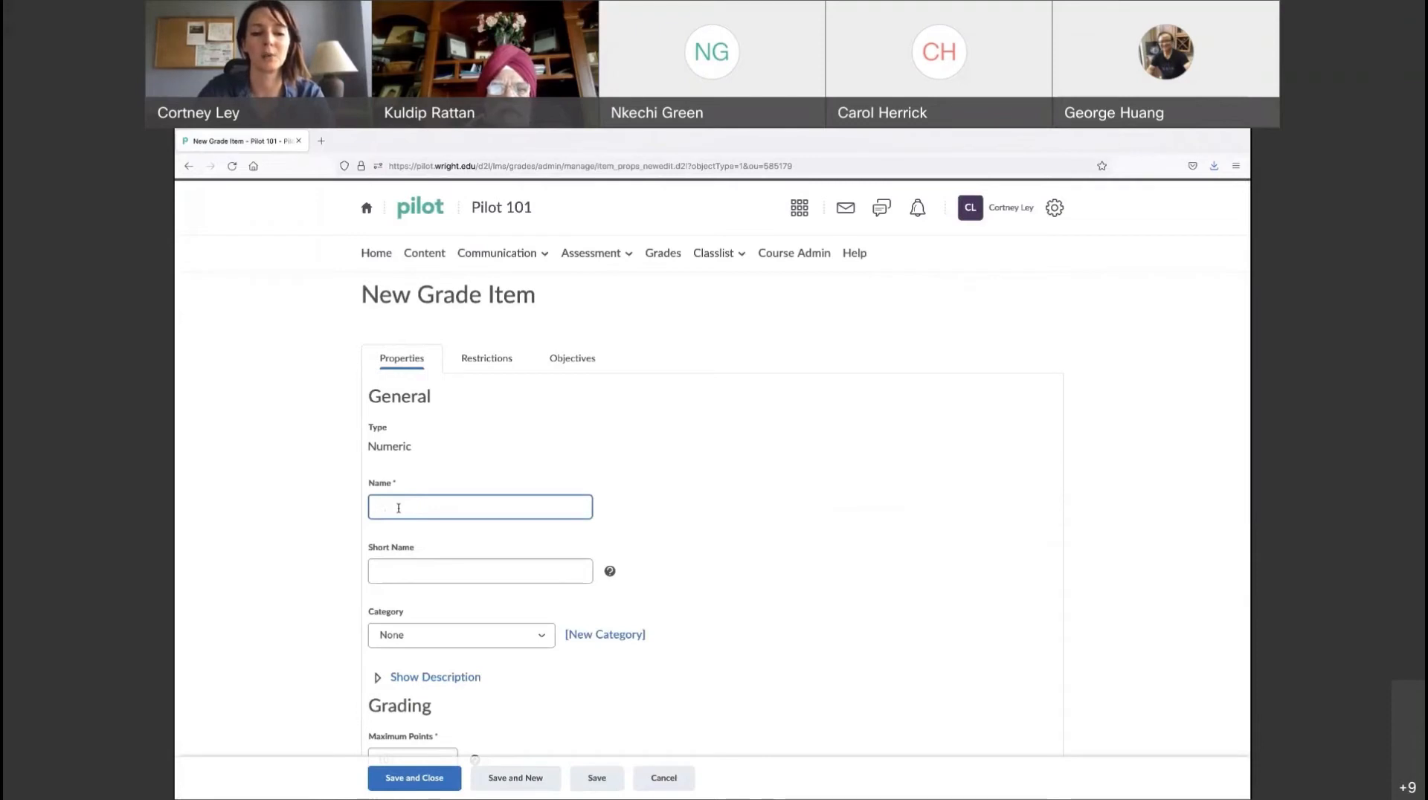
type("Fin")
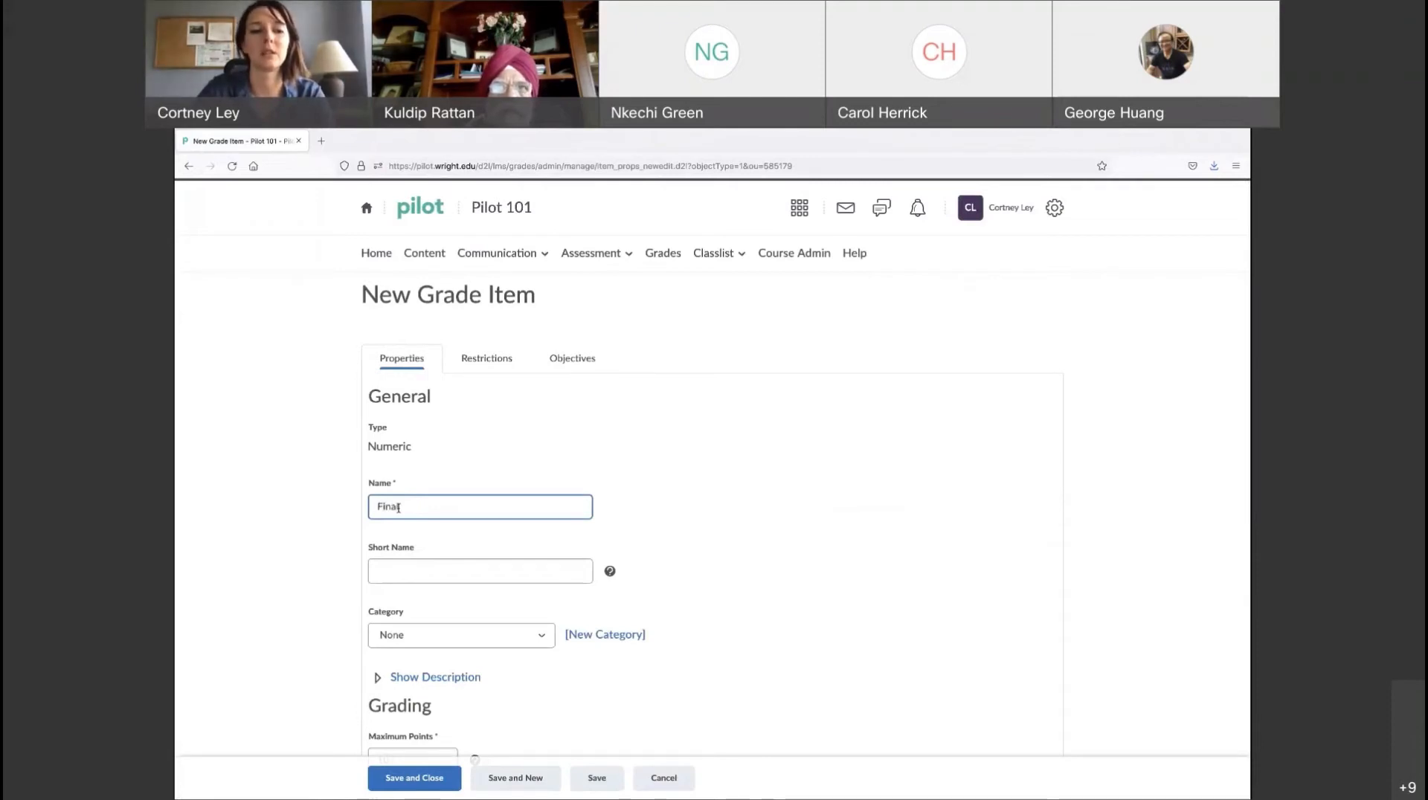
type("al Essay")
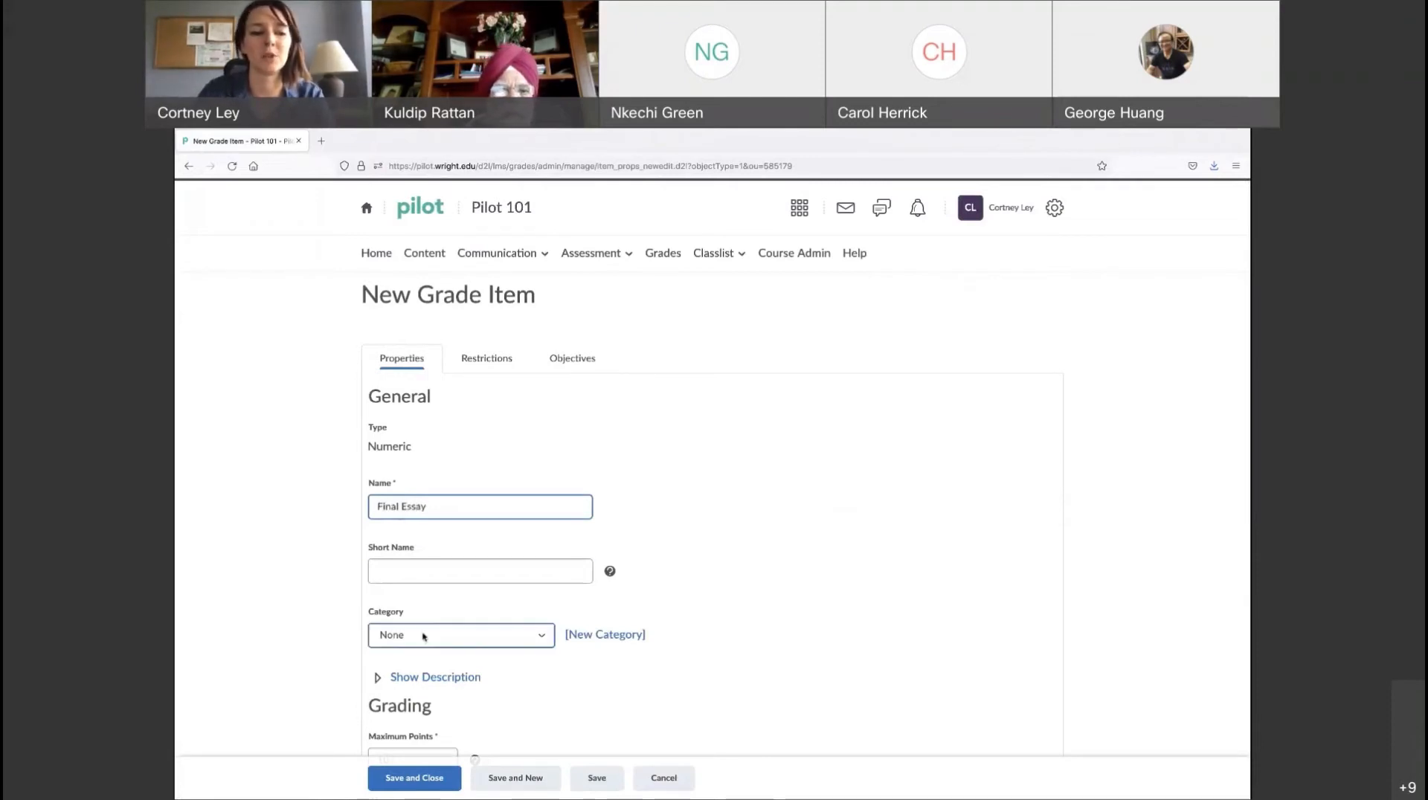
left_click(442, 640)
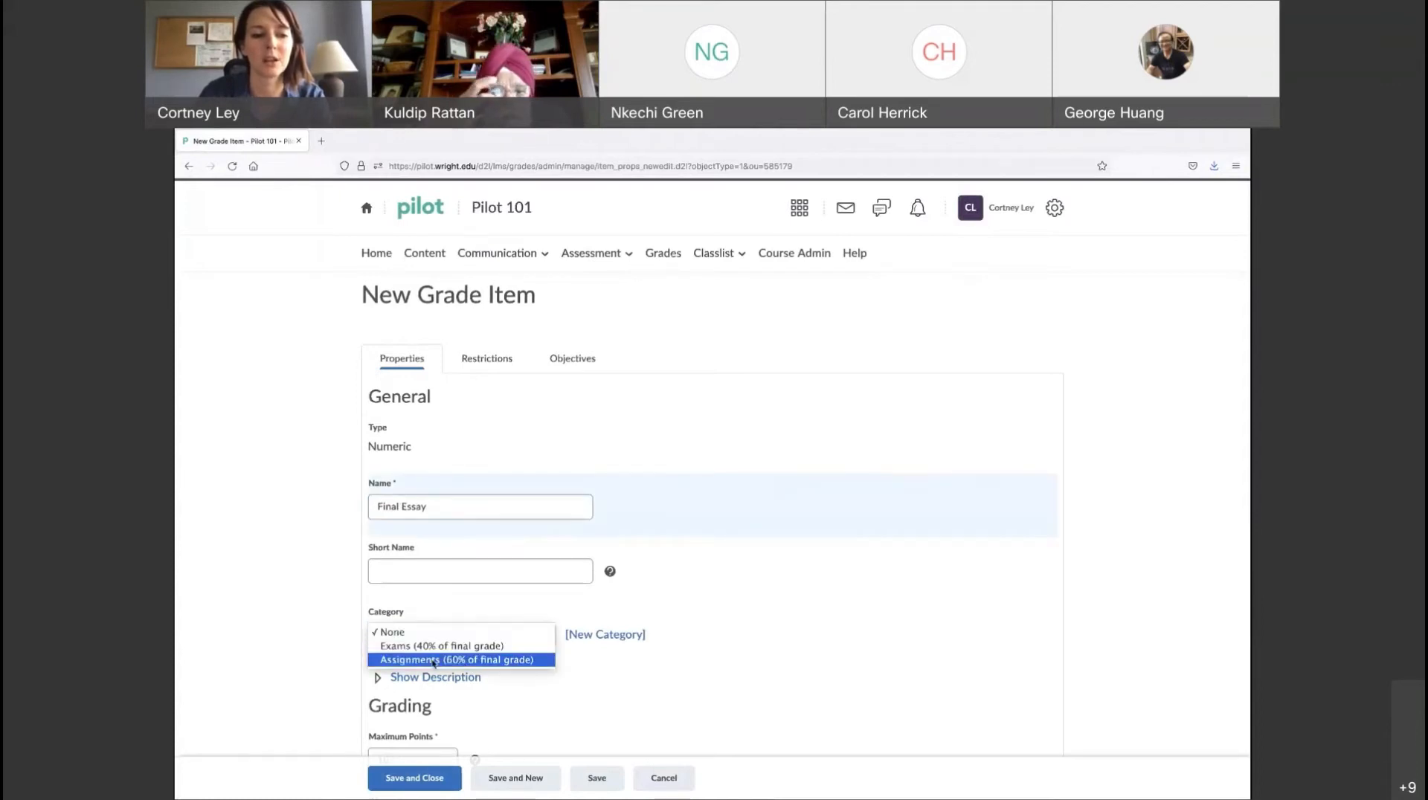
left_click(446, 659)
Set Final Essay's maximum points to 75 and save and close the grade item
scroll(616, 682, "down", 3)
scroll(615, 683, "down", 1)
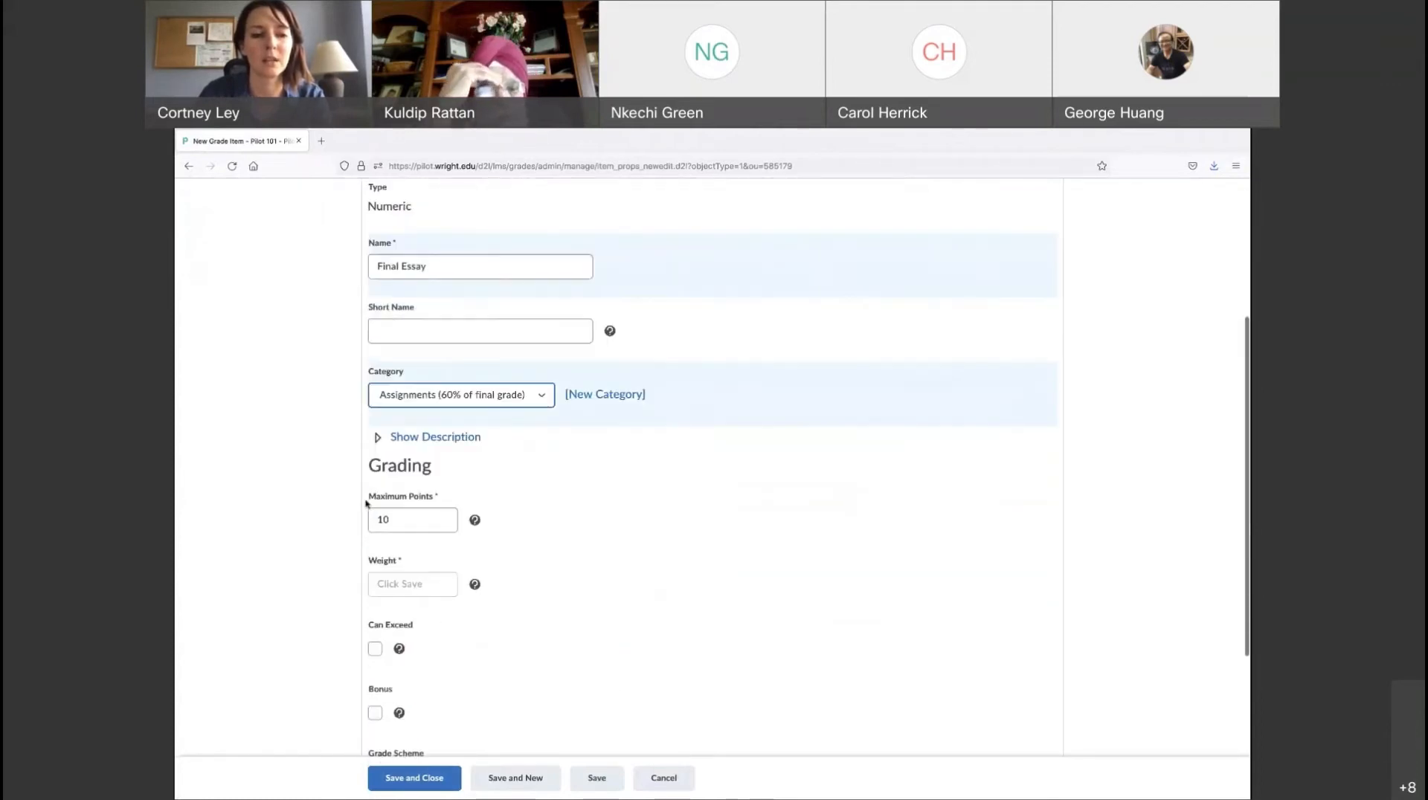
left_click(402, 516)
key("BackSpace")
key("BackSpace")
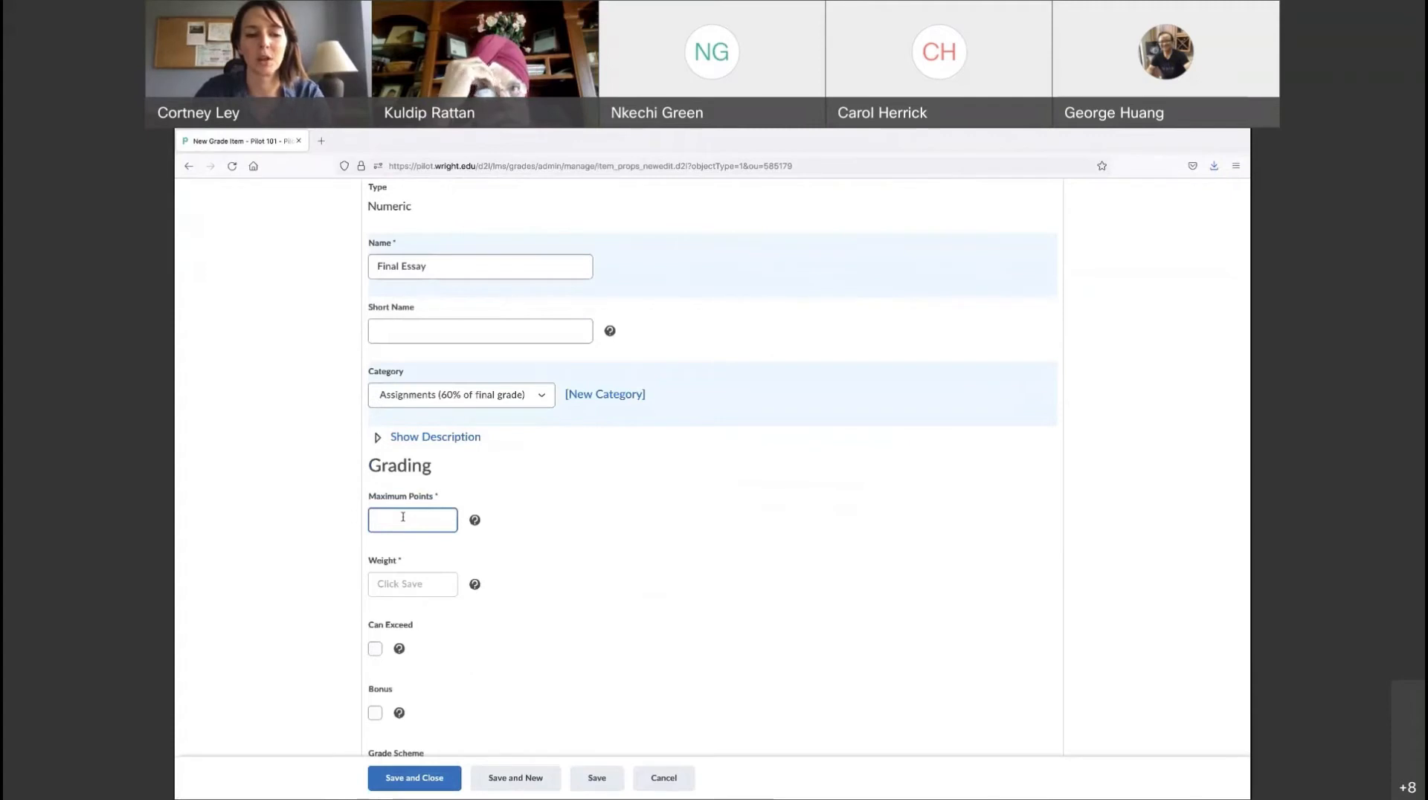
type("75")
scroll(510, 686, "down", 1)
scroll(511, 686, "down", 1)
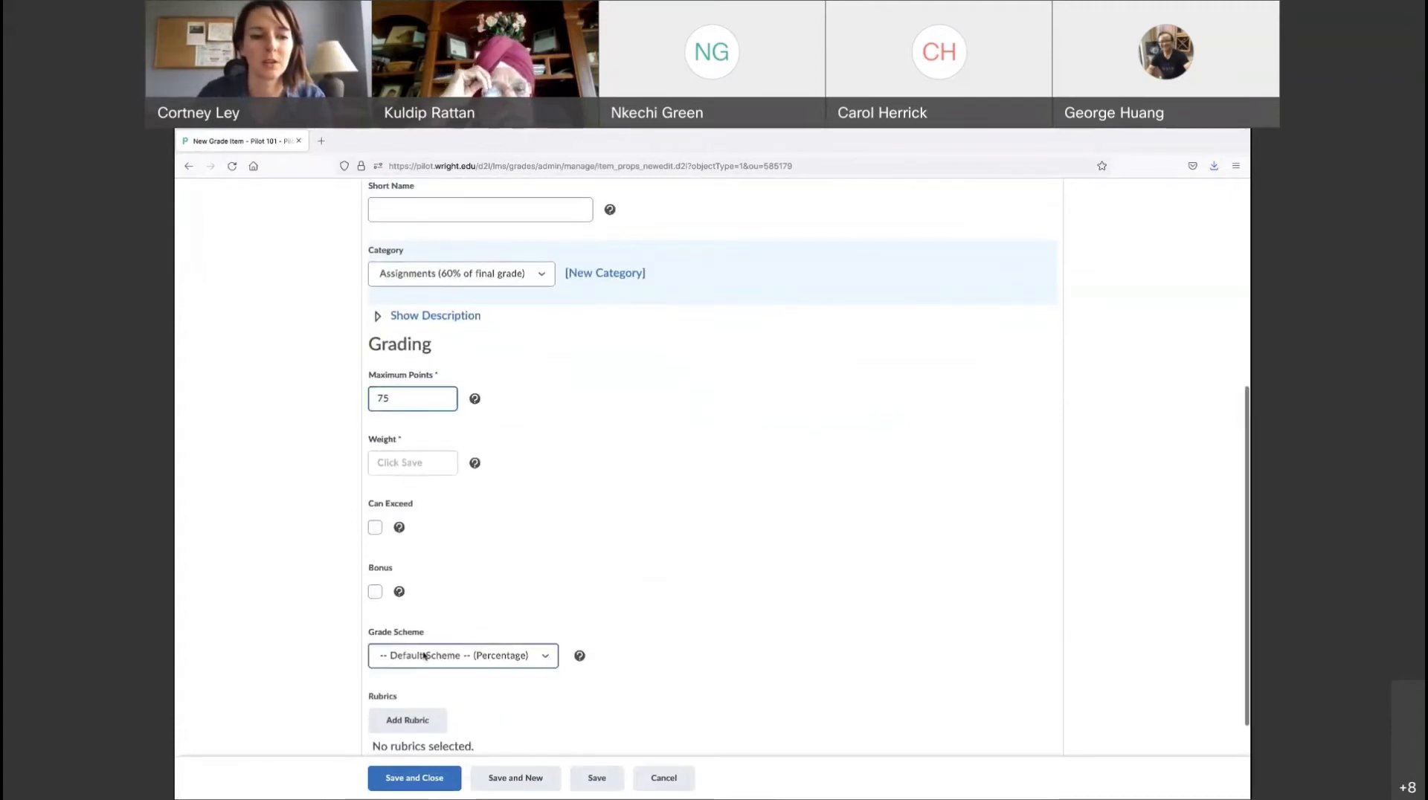
left_click(439, 788)
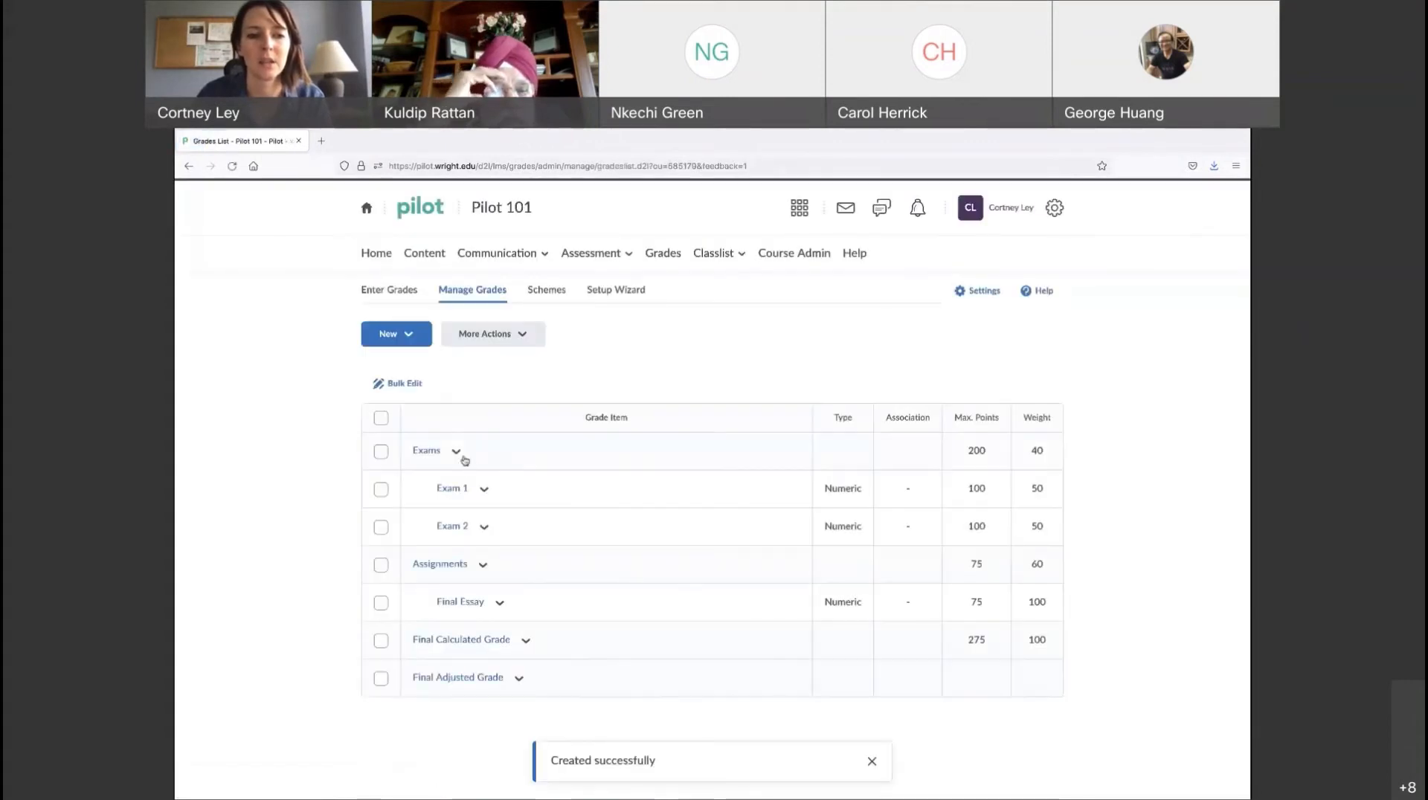
Start a new numeric grade item named Discussion 1 and assign it to the Assignments category
left_click(413, 343)
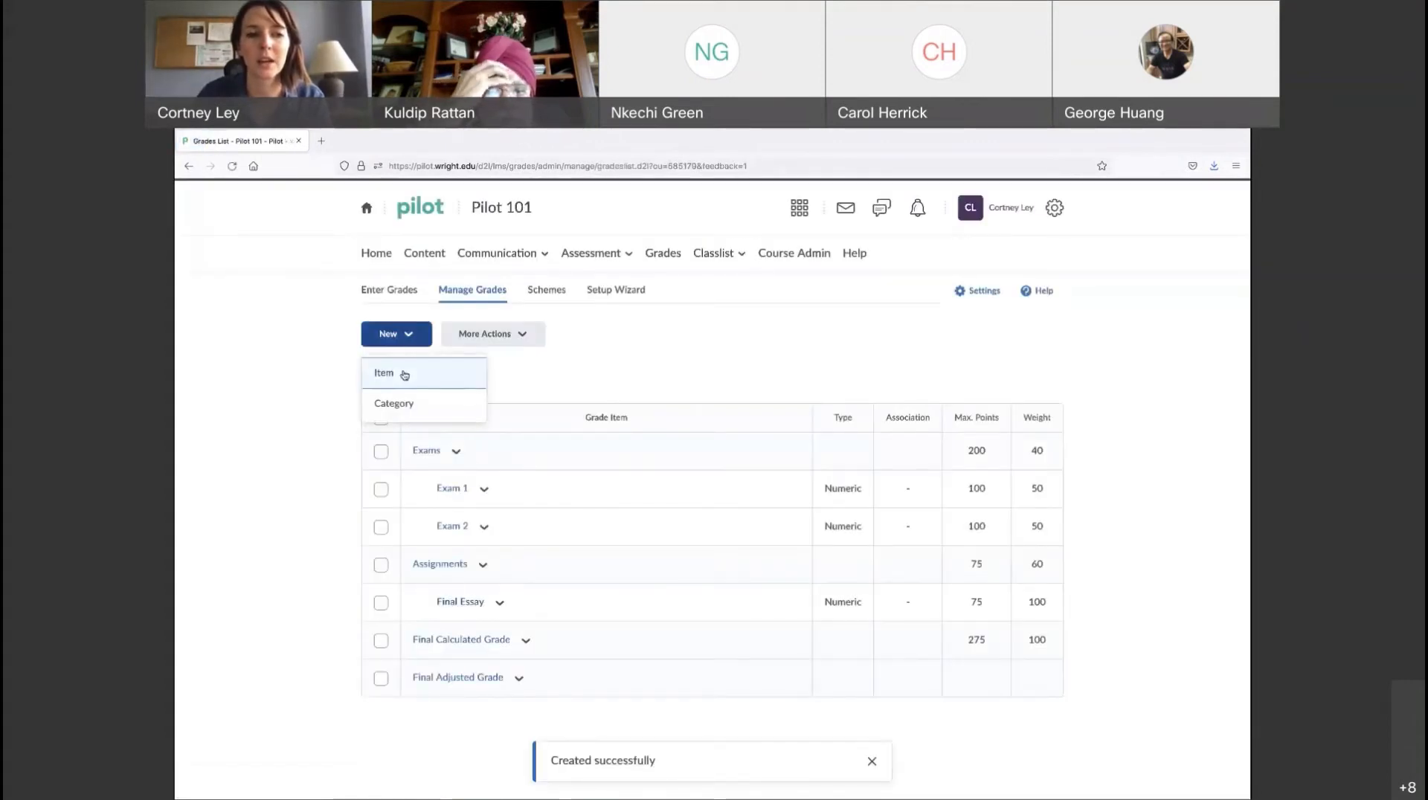
left_click(402, 371)
left_click(413, 392)
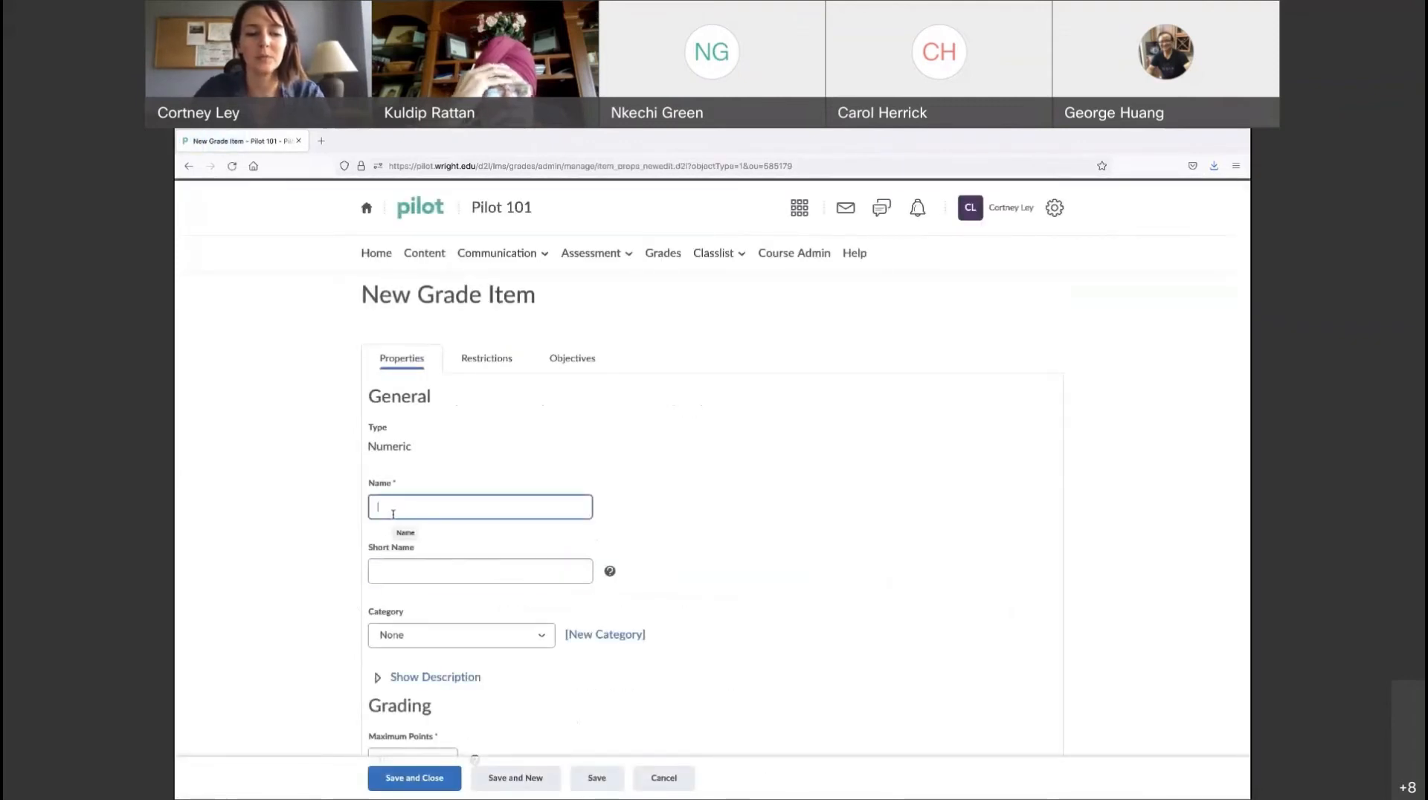
type("Discussion")
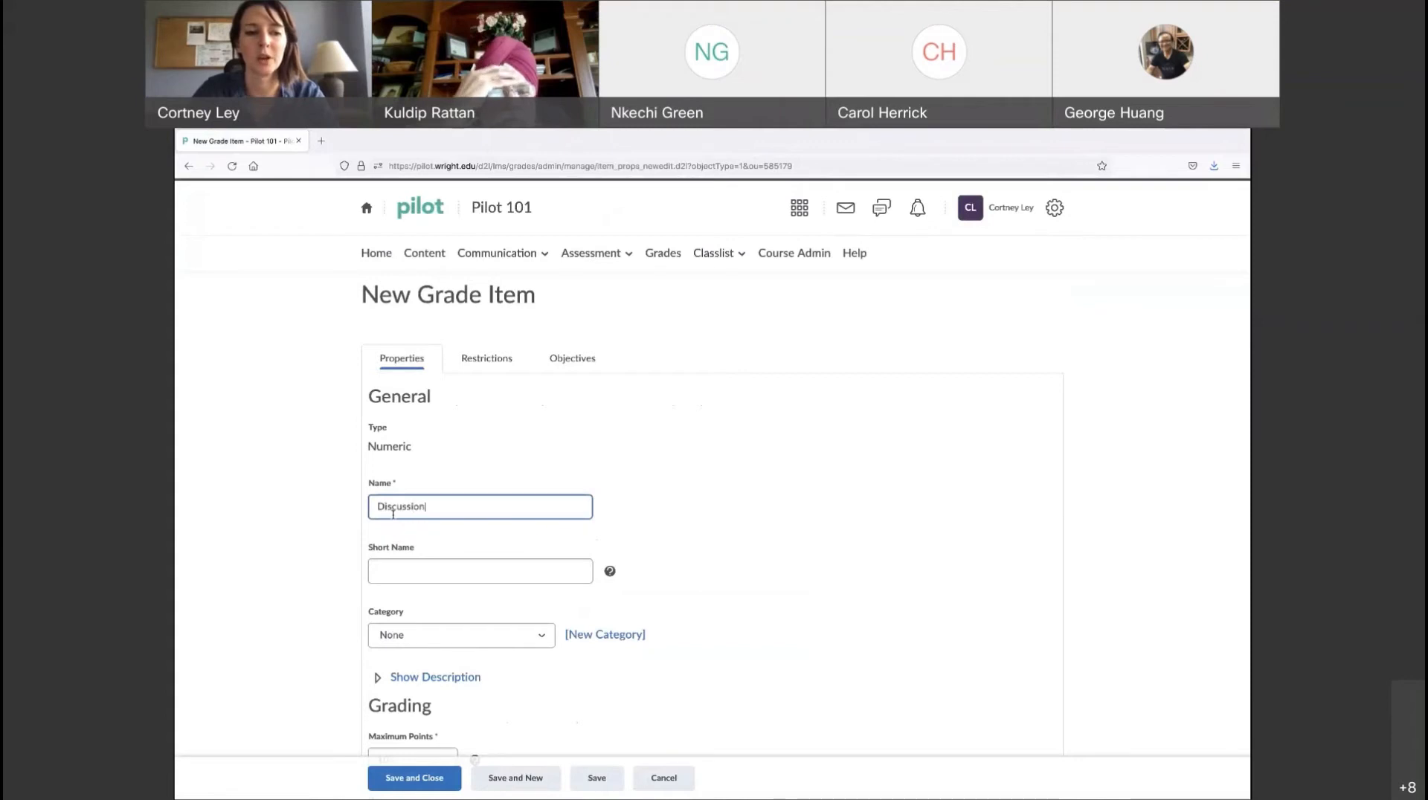
type(" 1")
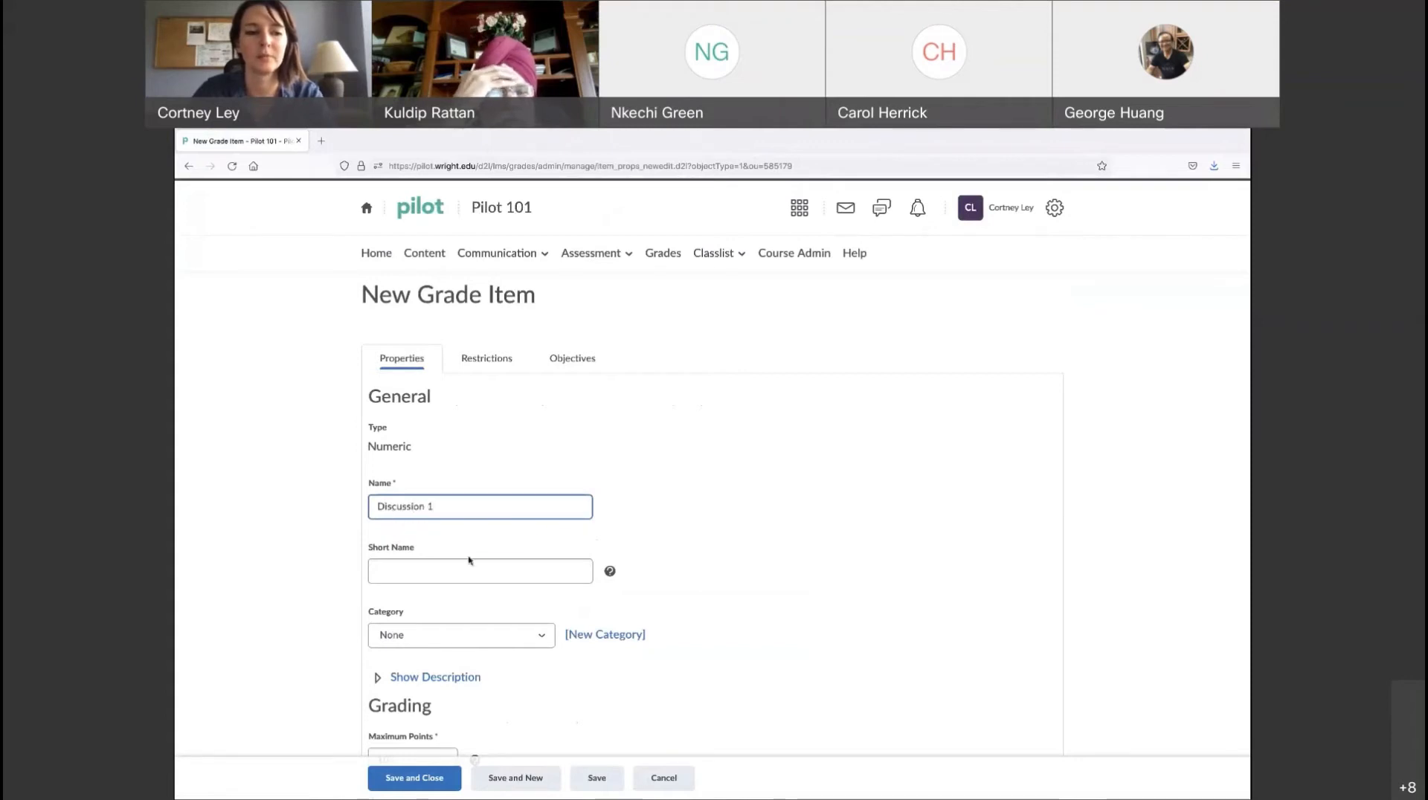
left_click(517, 644)
left_click(490, 660)
Set Discussion 1's maximum points to 15 and save and close the grade item
scroll(605, 678, "down", 2)
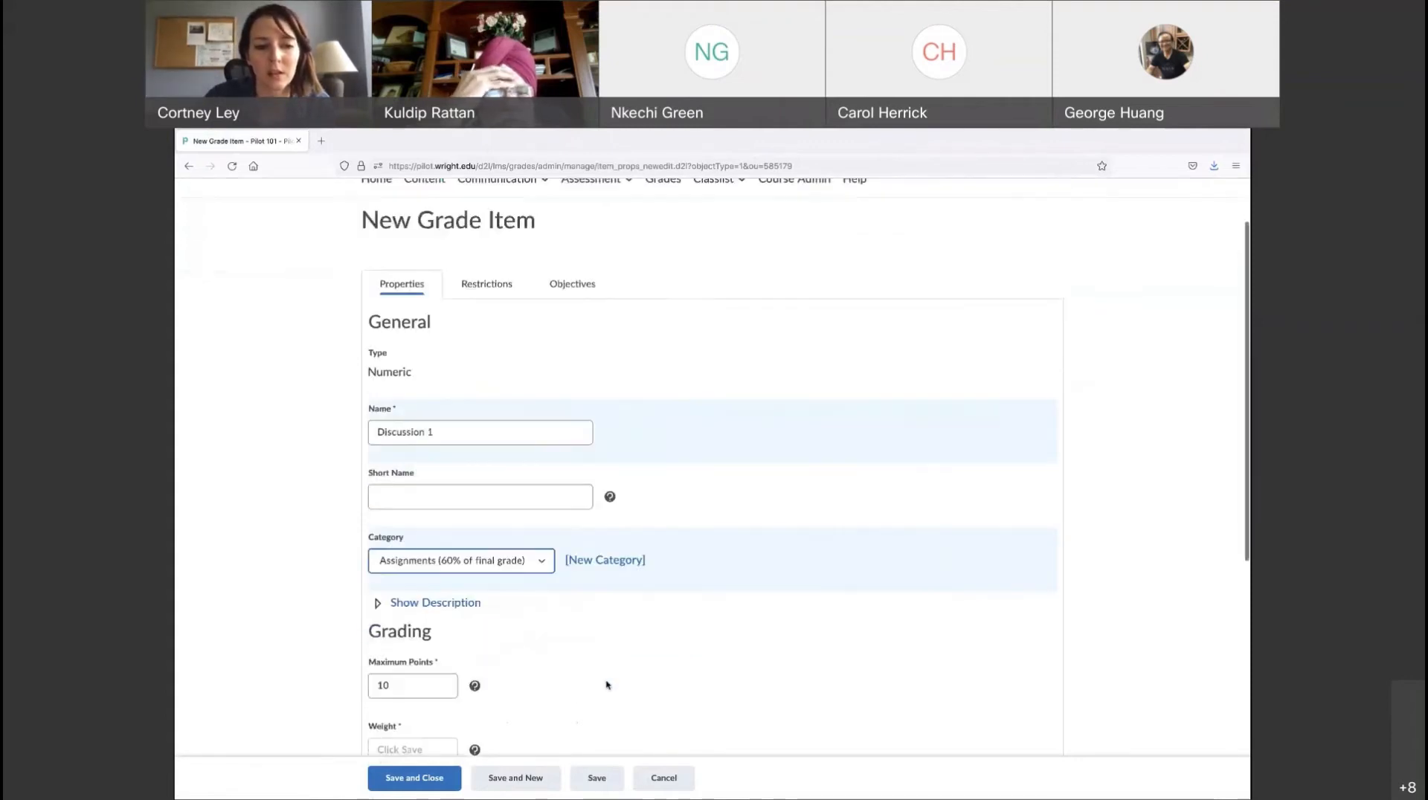
scroll(606, 684, "down", 1)
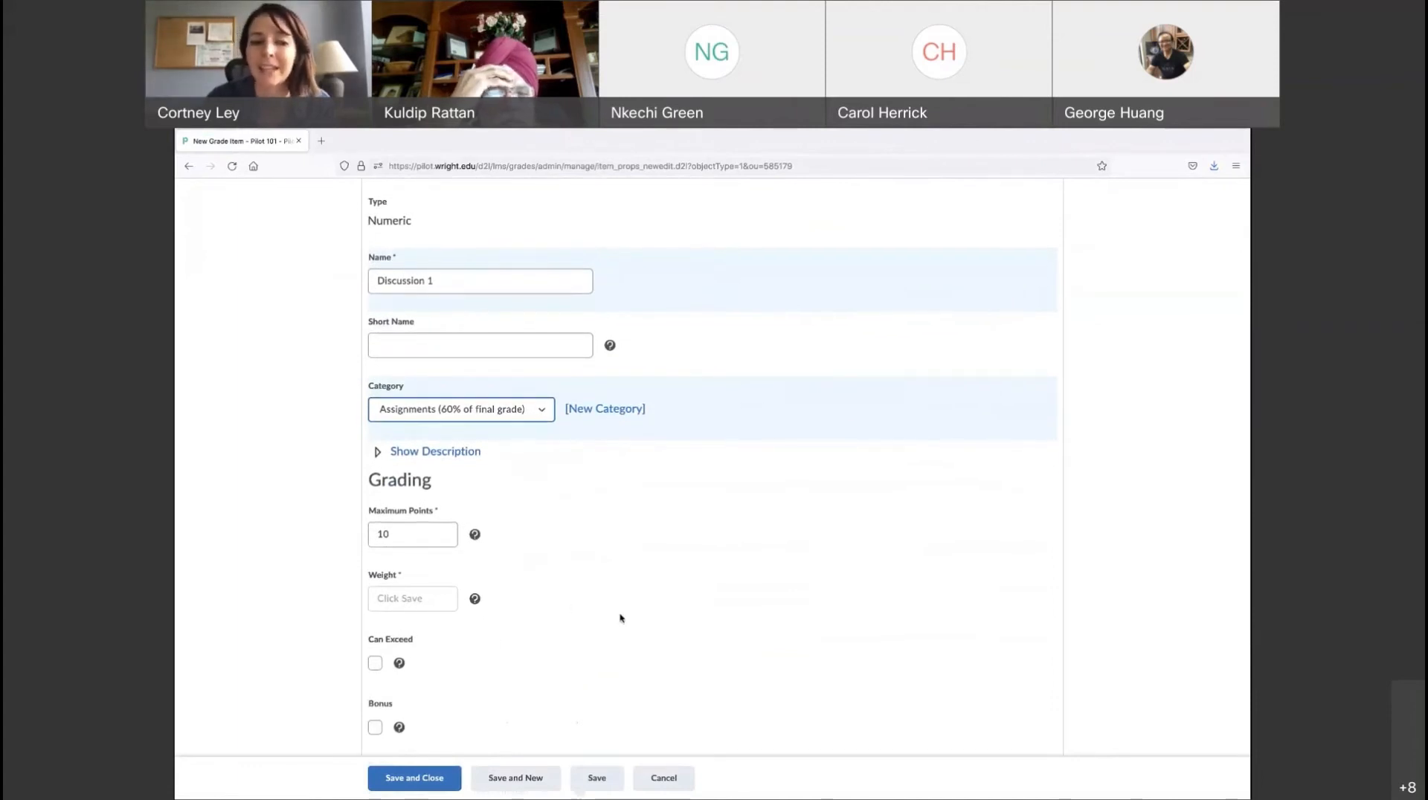
scroll(620, 617, "down", 1)
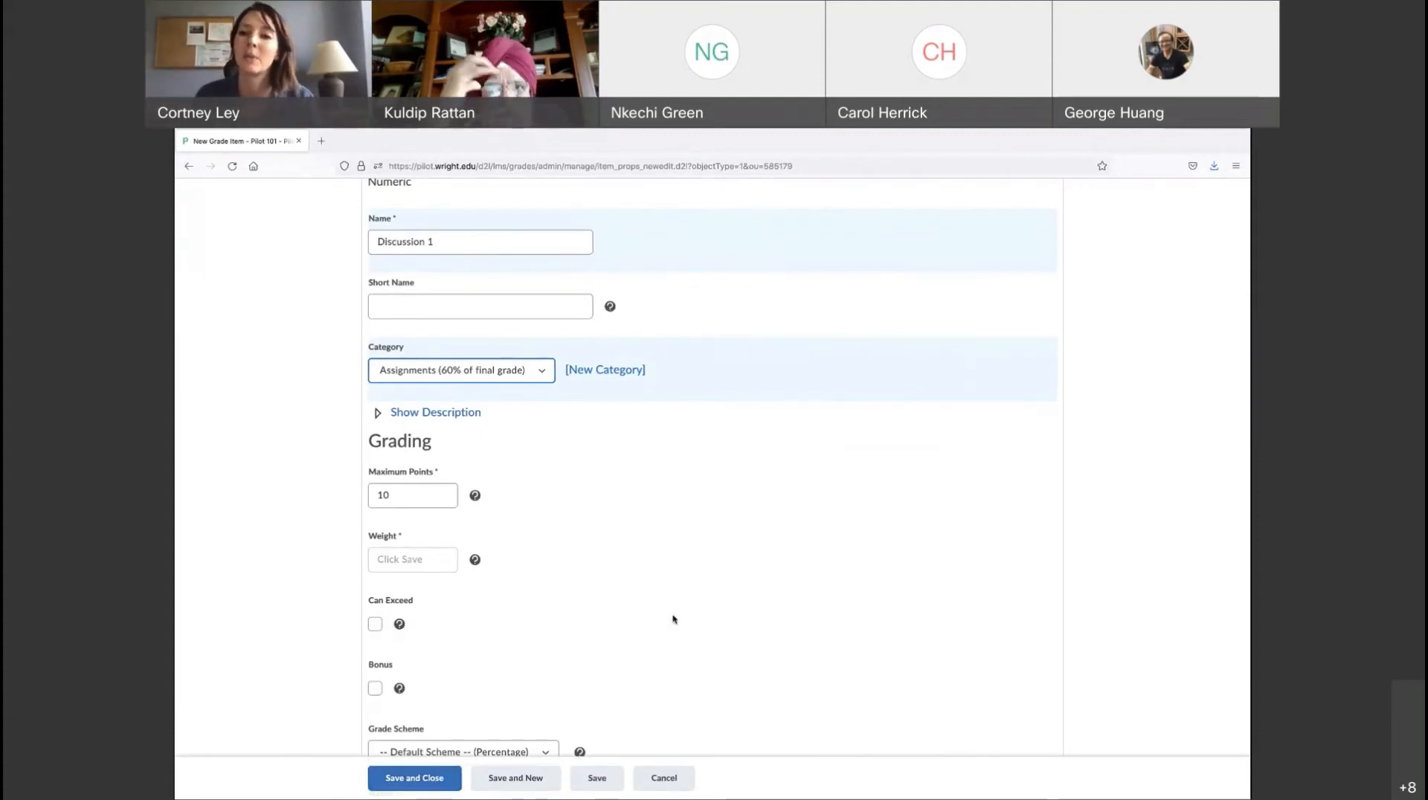
left_click(401, 495)
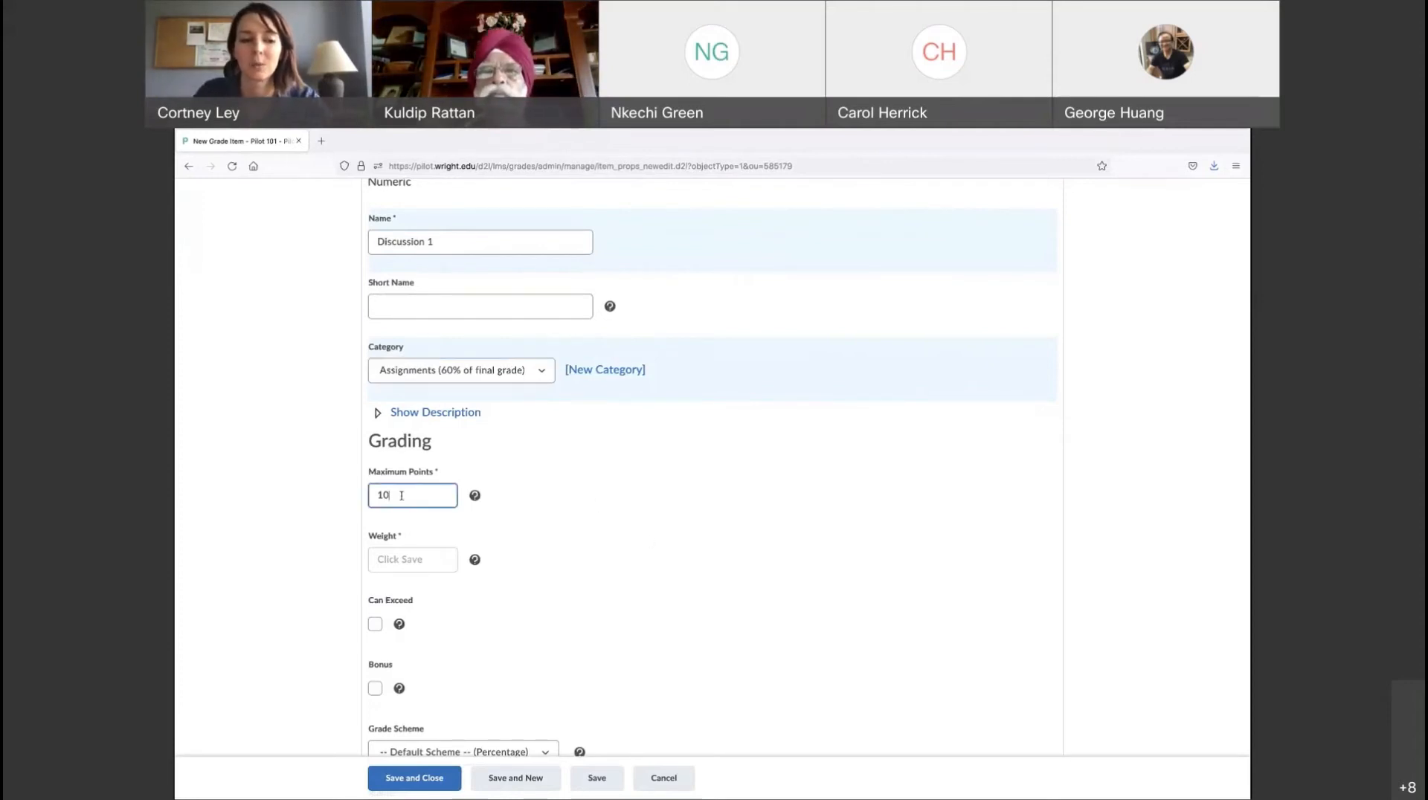
left_click(414, 778)
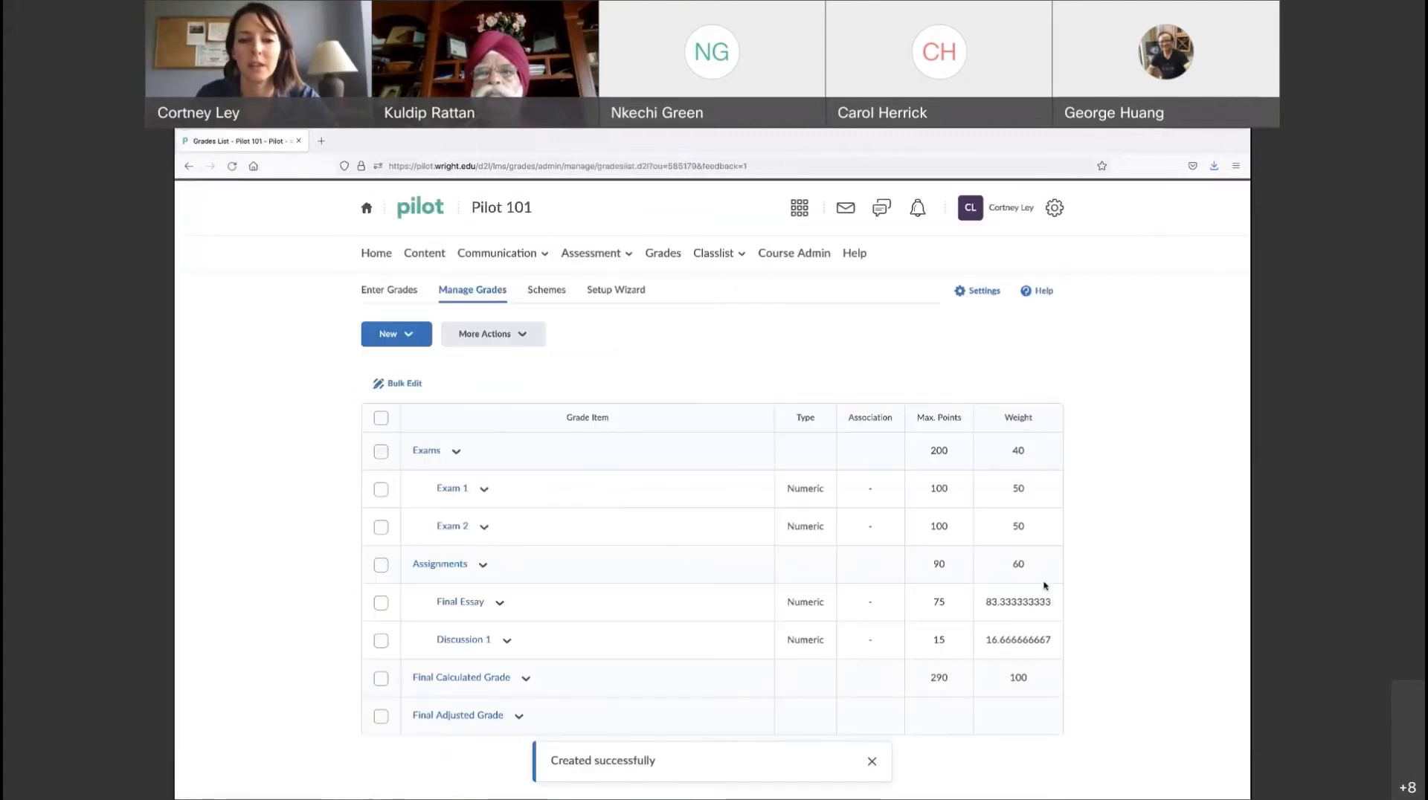
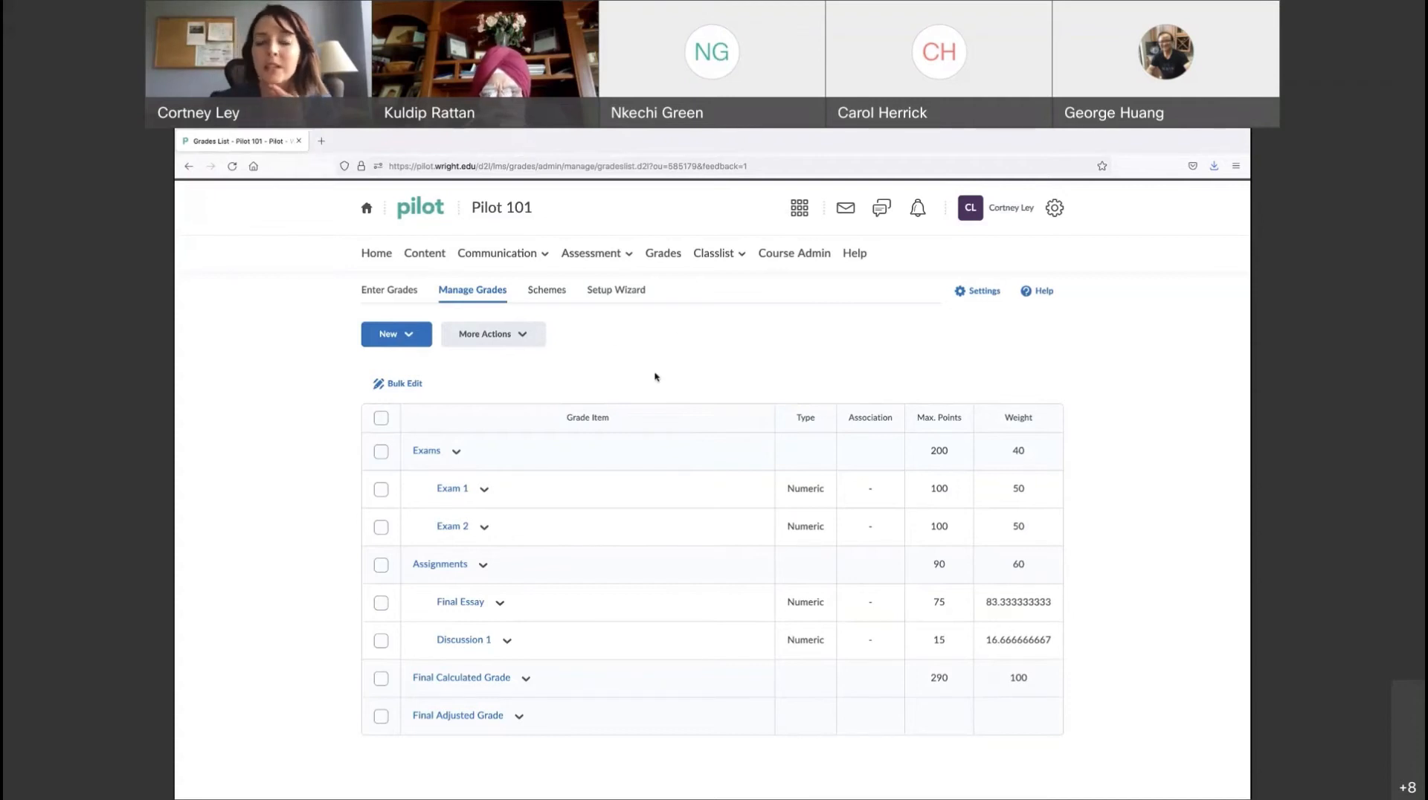
Start a new numeric grade item named Assignment 2 and assign it to the Assignments category
left_click(410, 336)
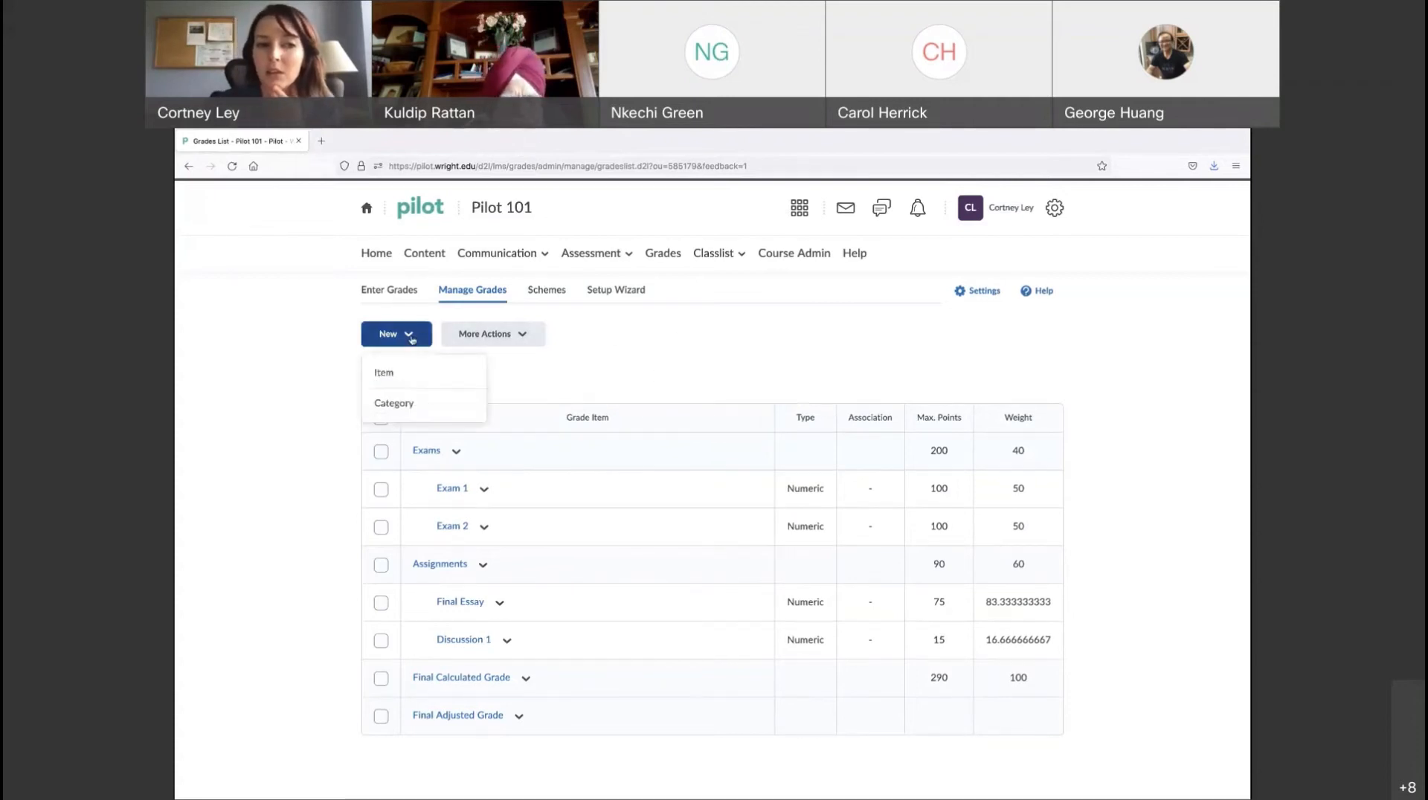
left_click(398, 379)
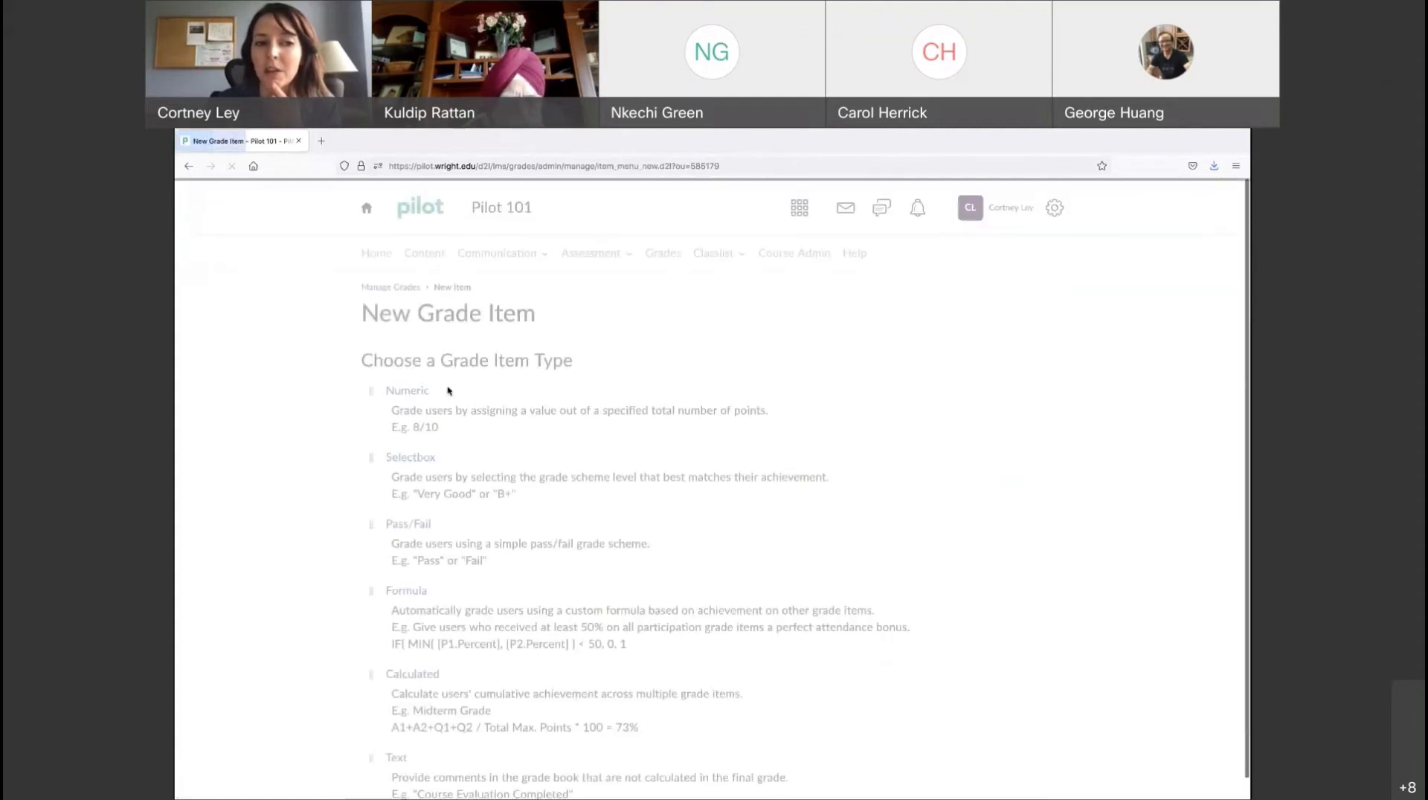
left_click(404, 391)
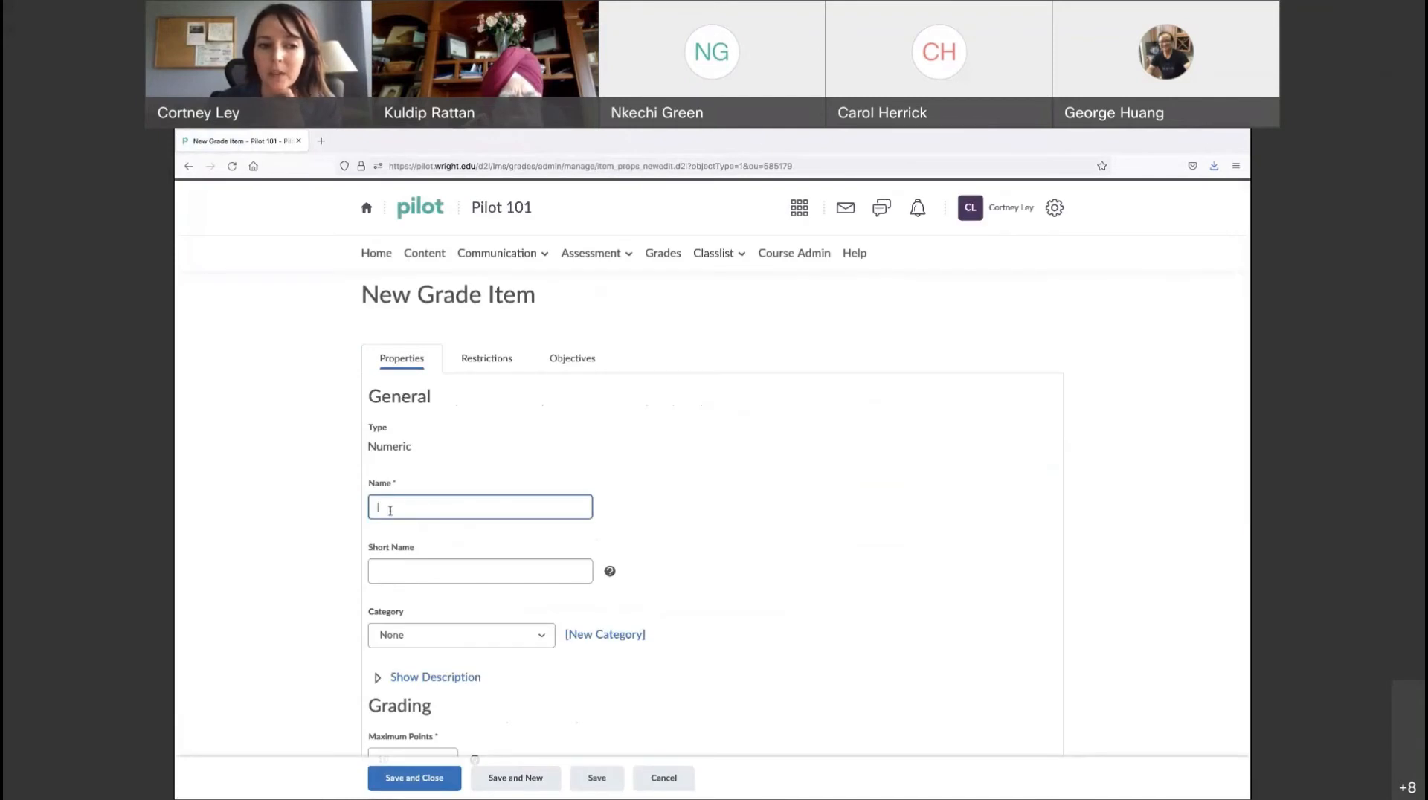
type("Assignment 2")
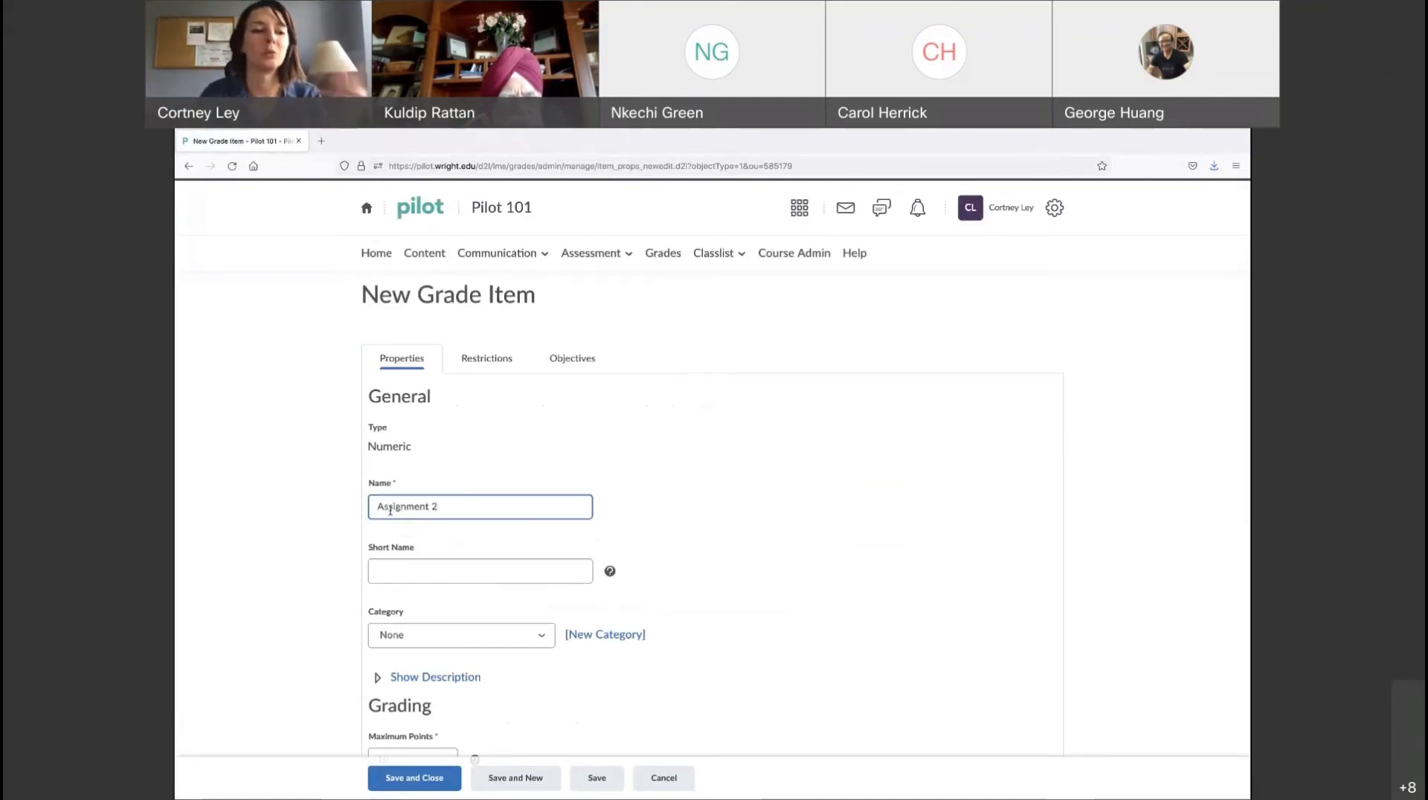
scroll(536, 679, "down", 1)
scroll(536, 679, "down", 3)
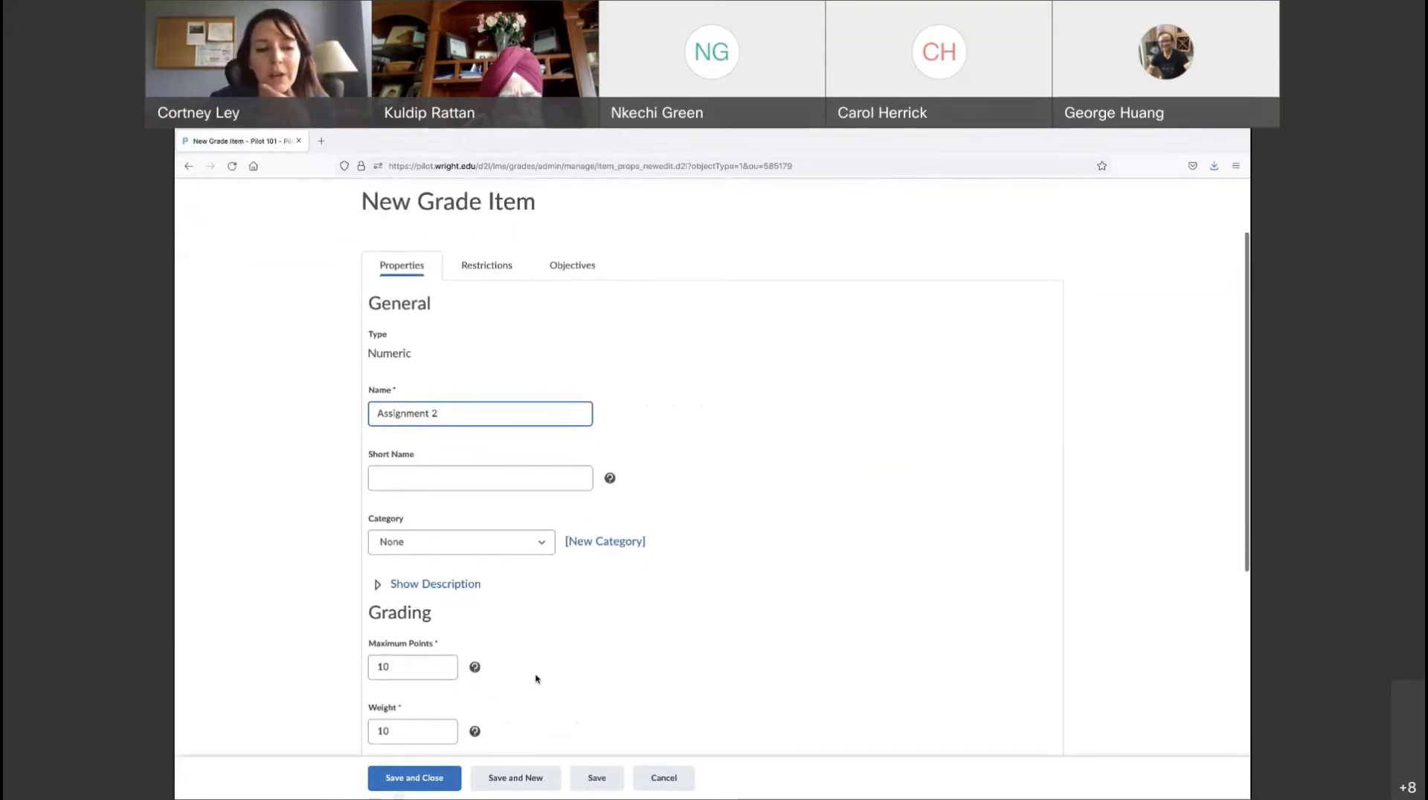
left_click(532, 491)
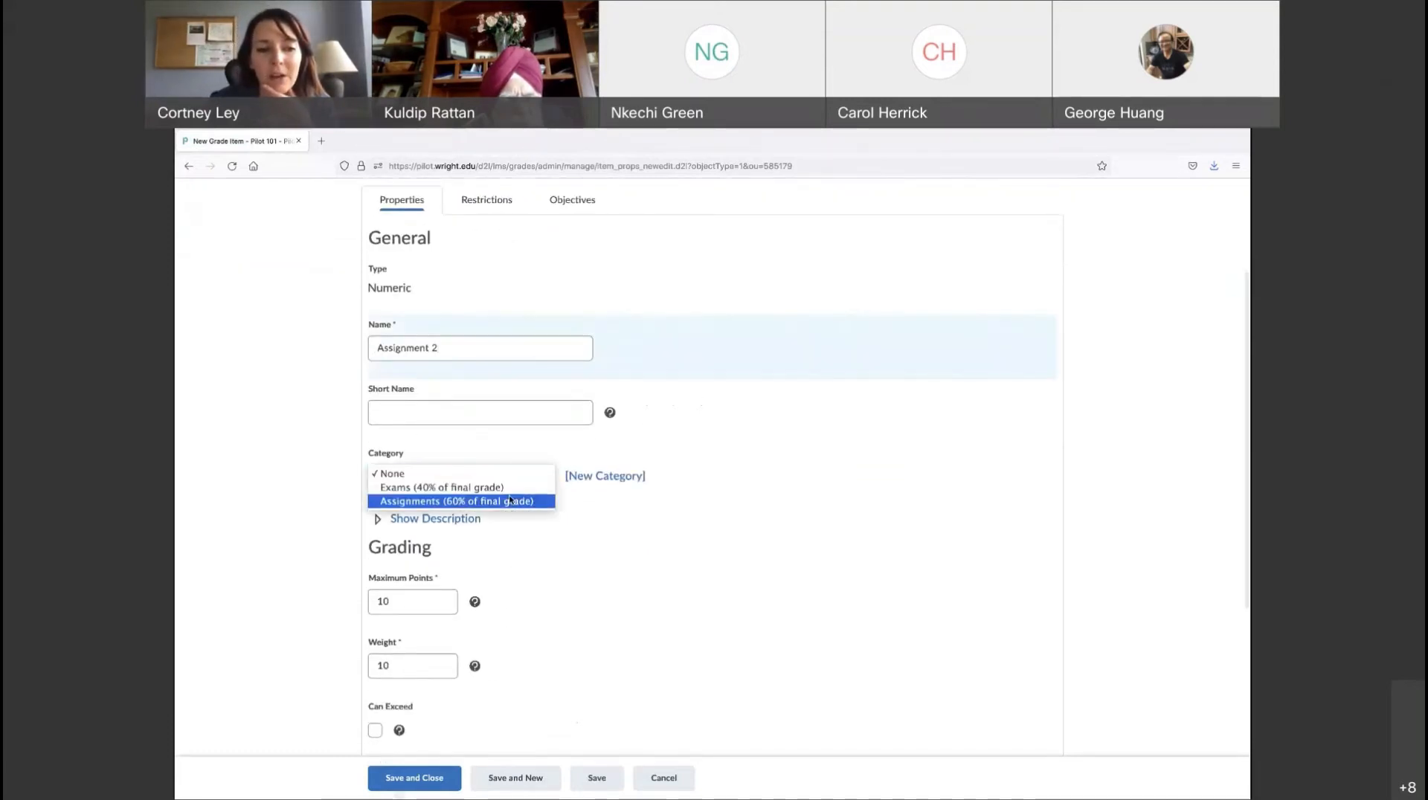
left_click(454, 501)
Keep Assignment 2's maximum points at 10 and save and close the grade item
left_click(399, 602)
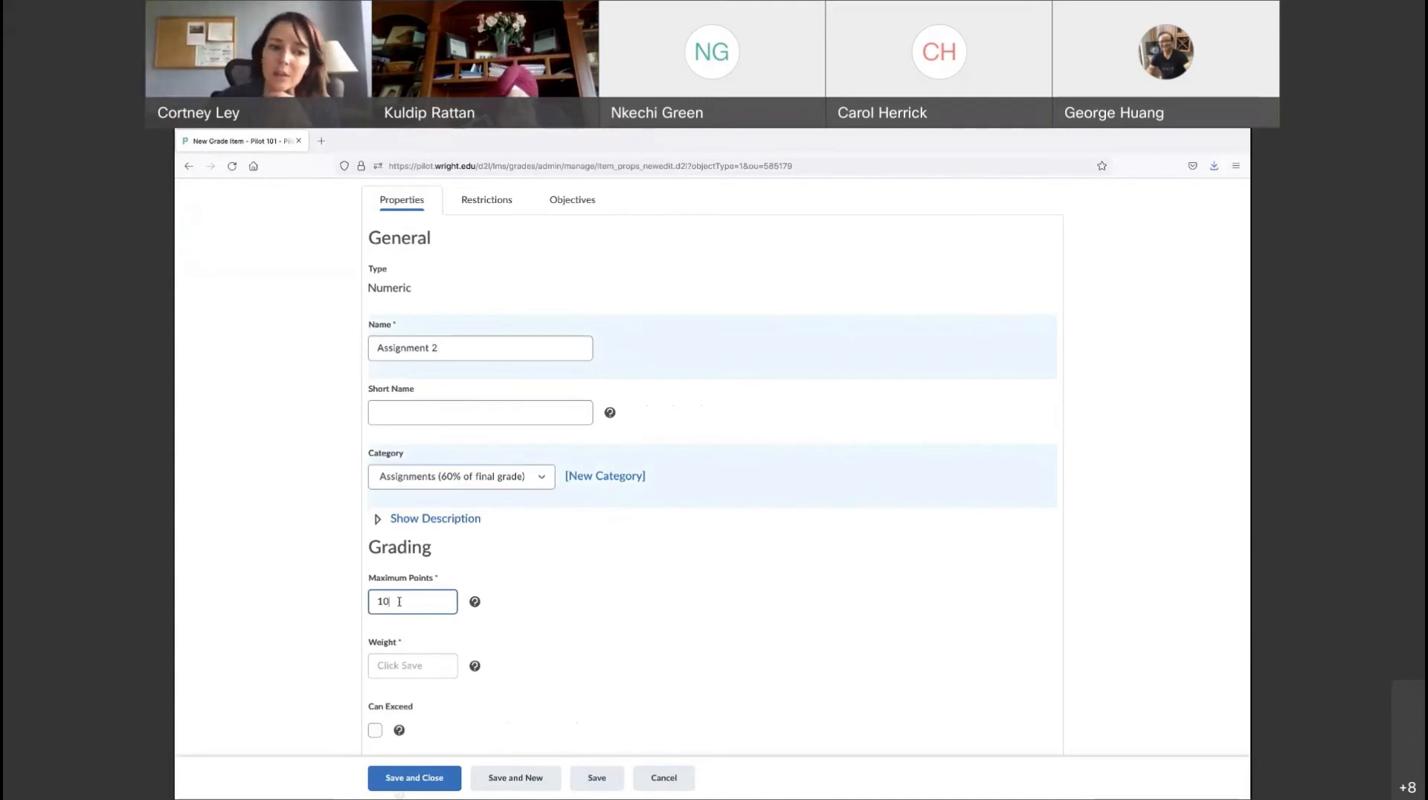
scroll(606, 660, "down", 1)
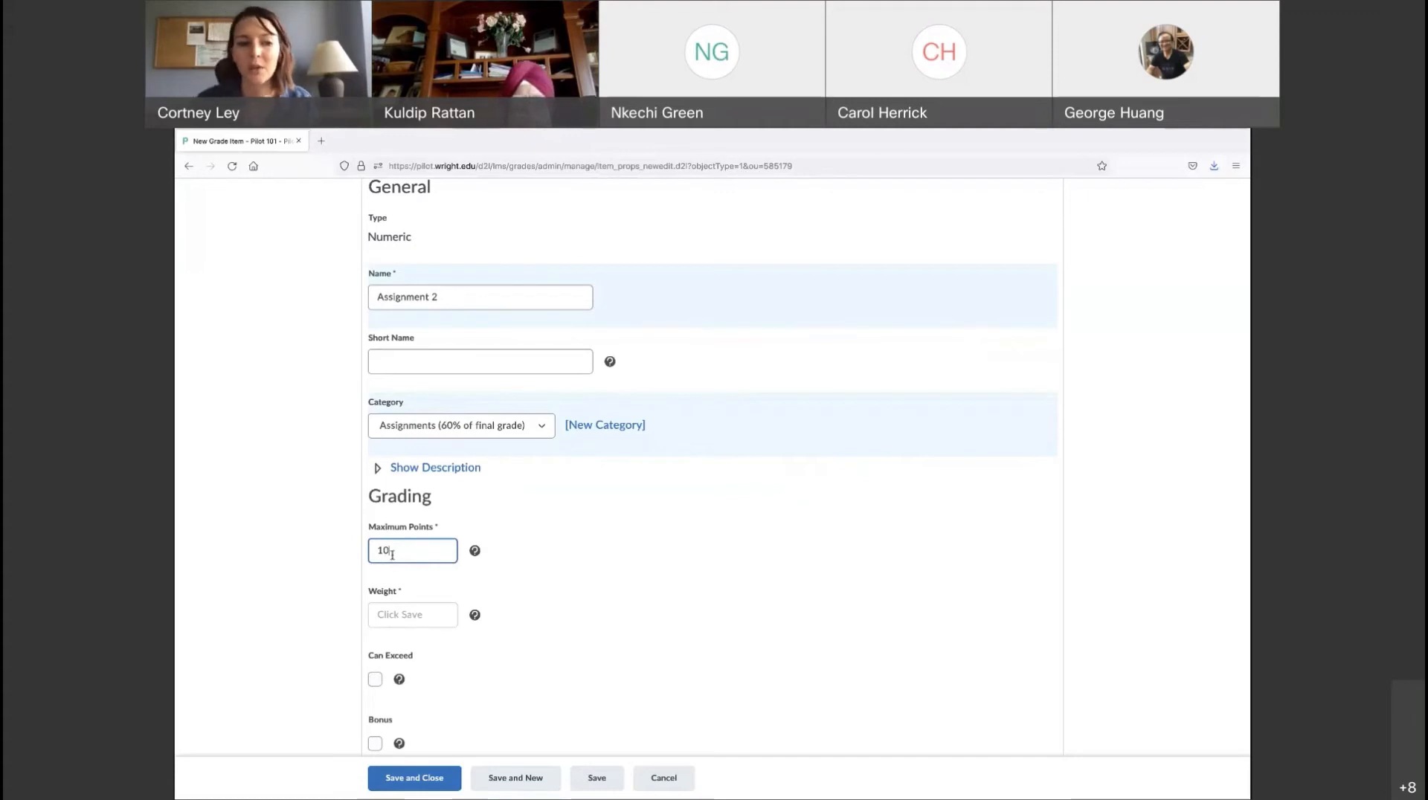
left_click_drag(392, 553, 370, 554)
left_click(423, 554)
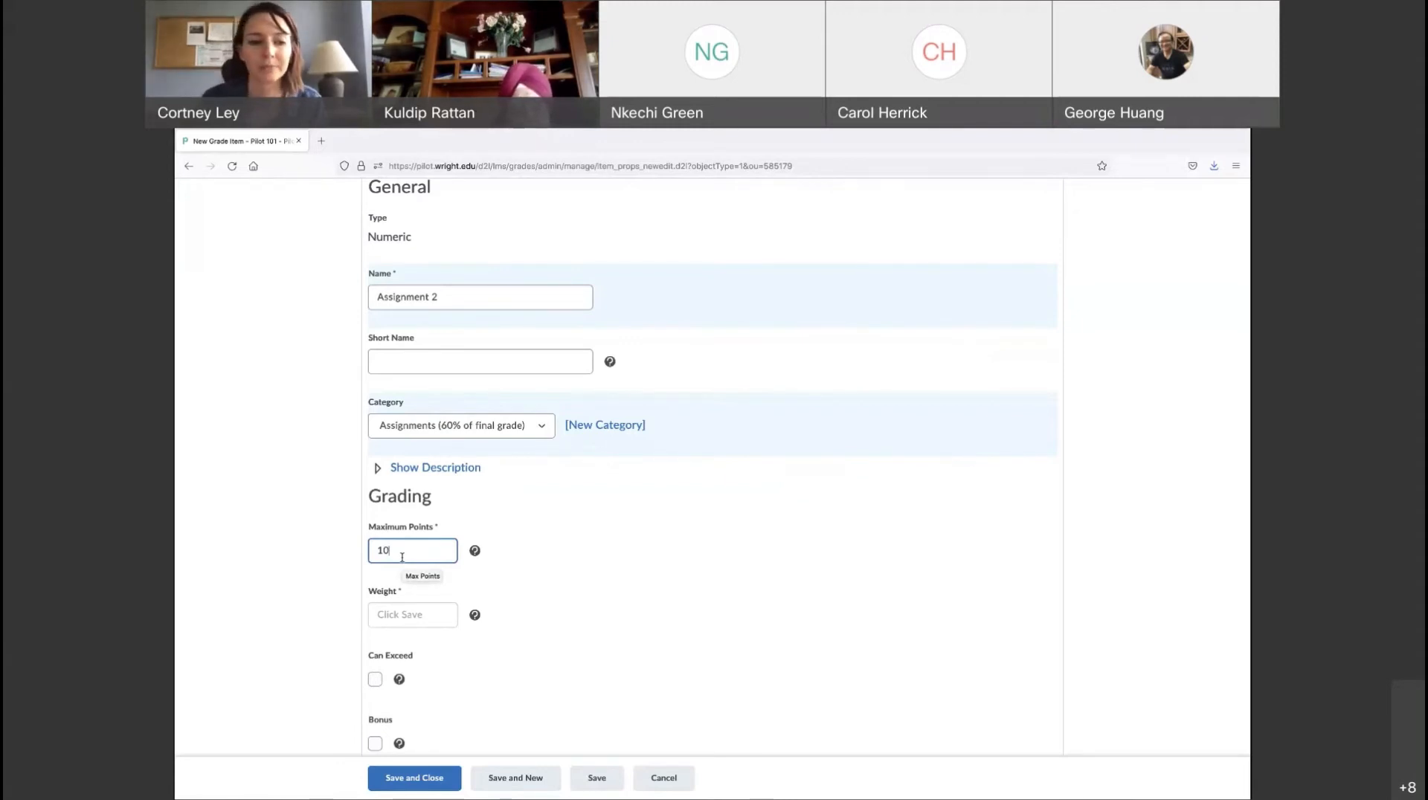
left_click(416, 776)
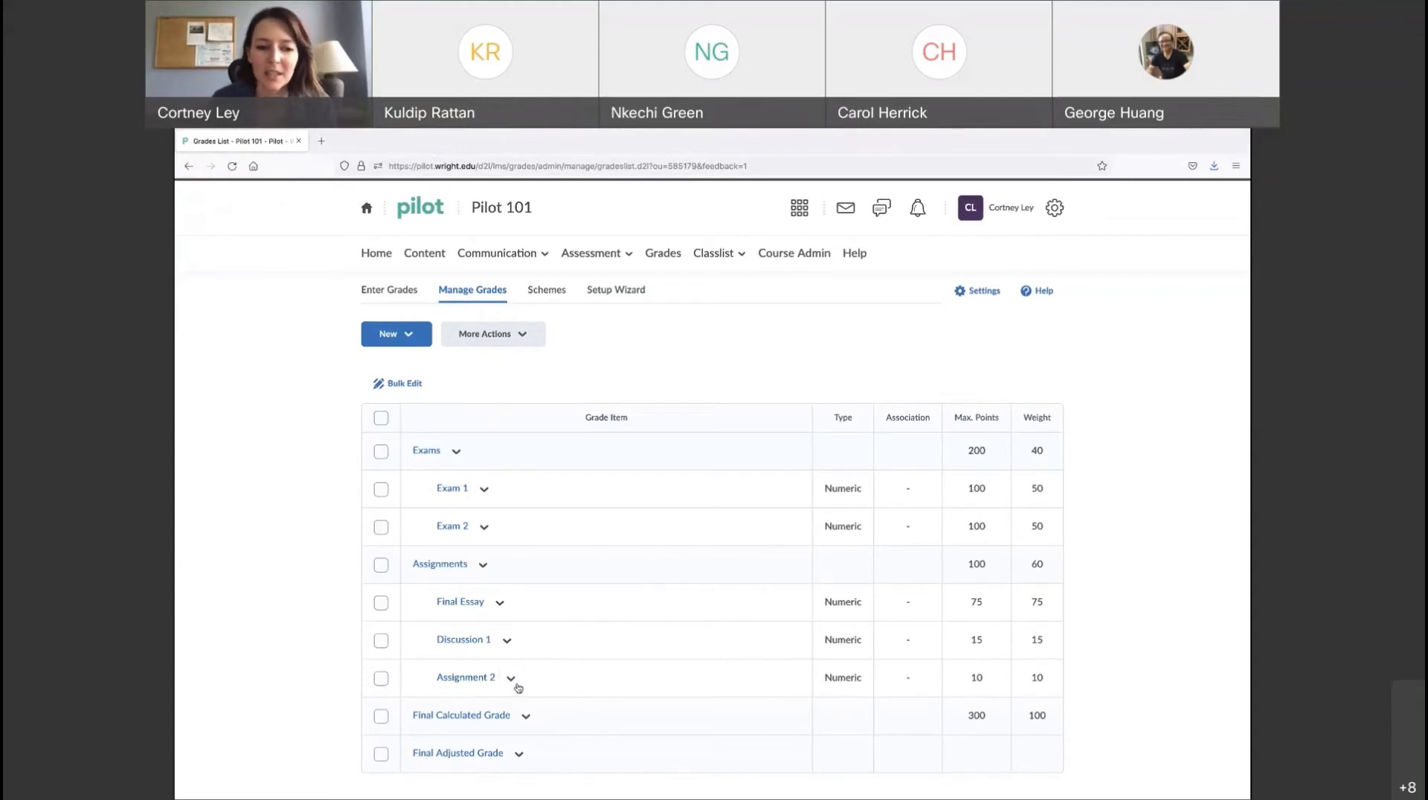
Delete the Assignment 2 grade item from the grade book
left_click(380, 679)
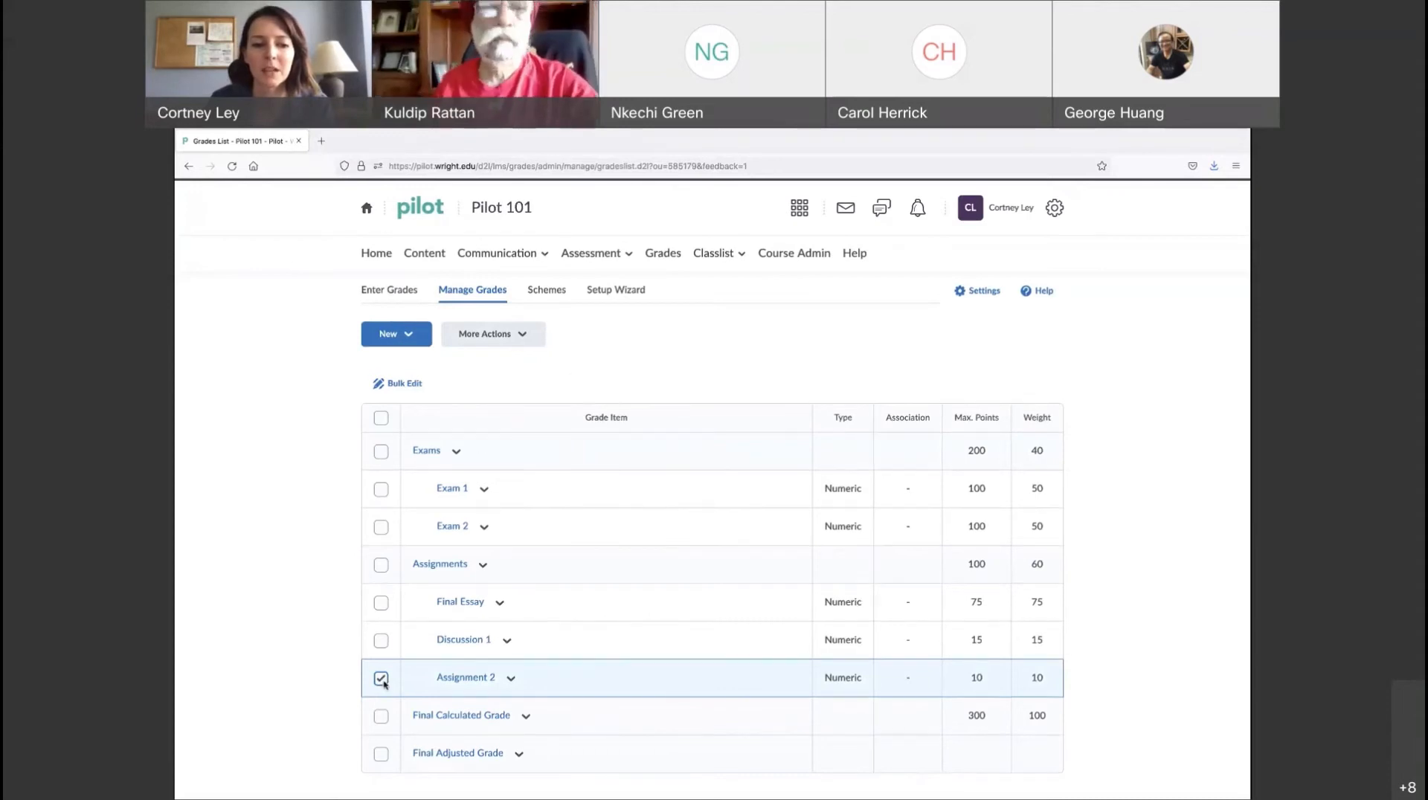
left_click(522, 336)
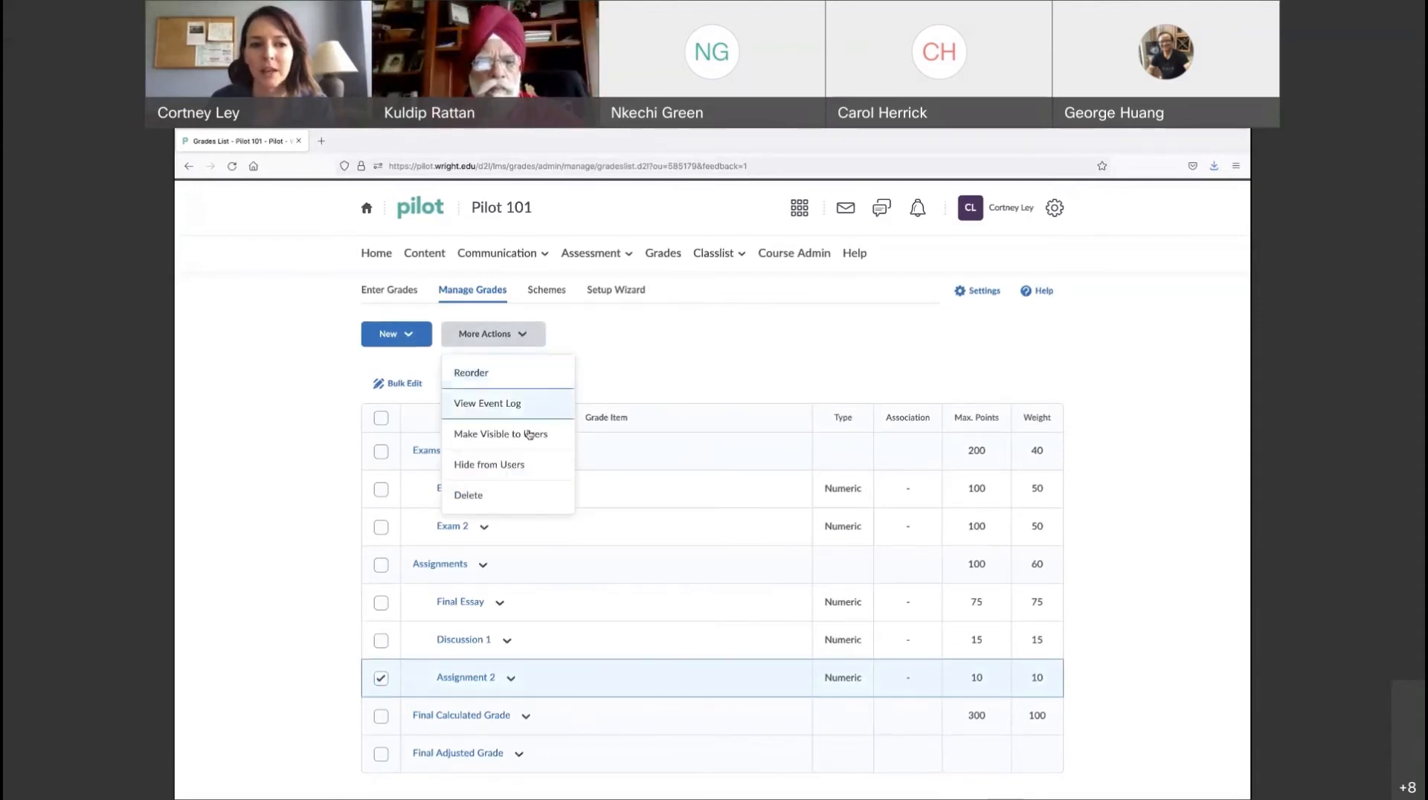
left_click(468, 496)
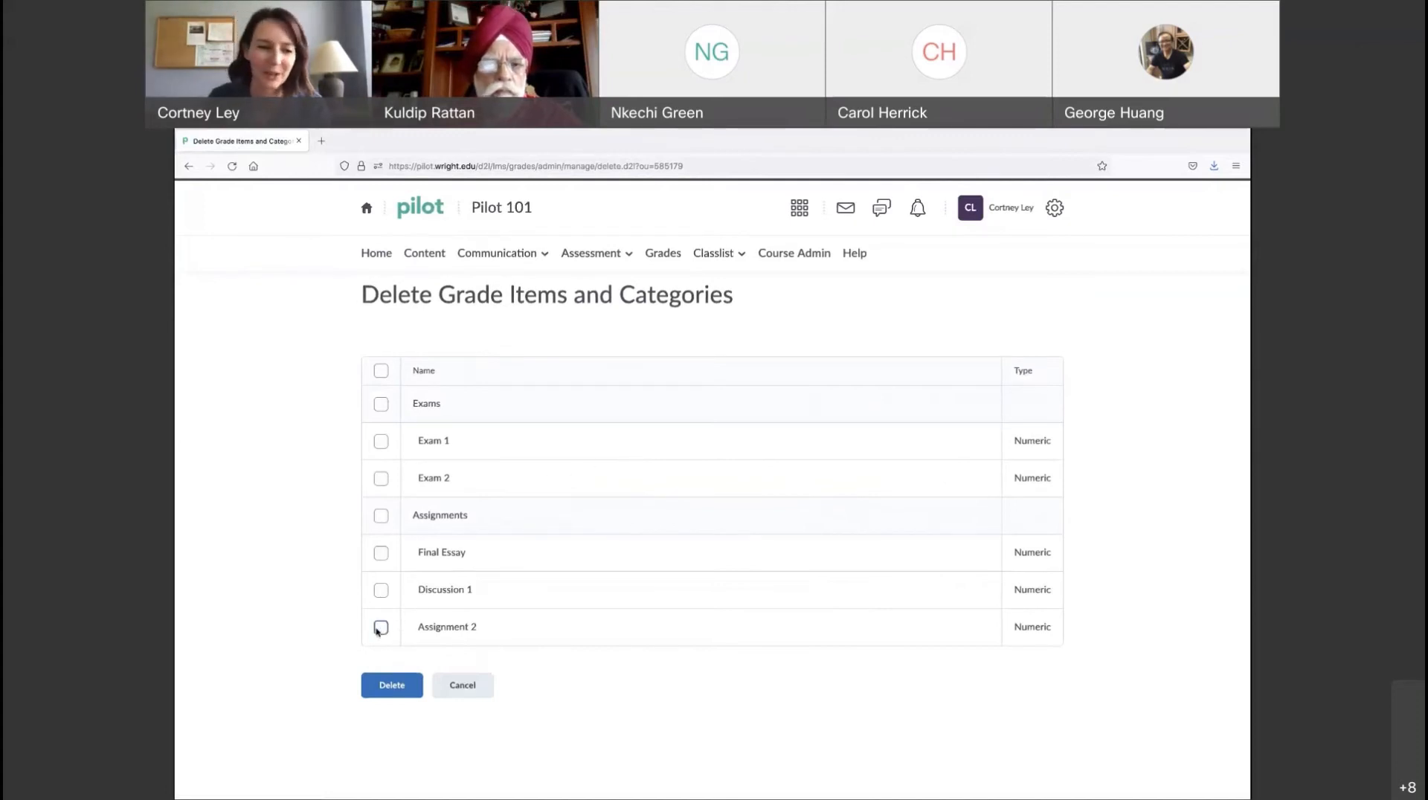
left_click(380, 629)
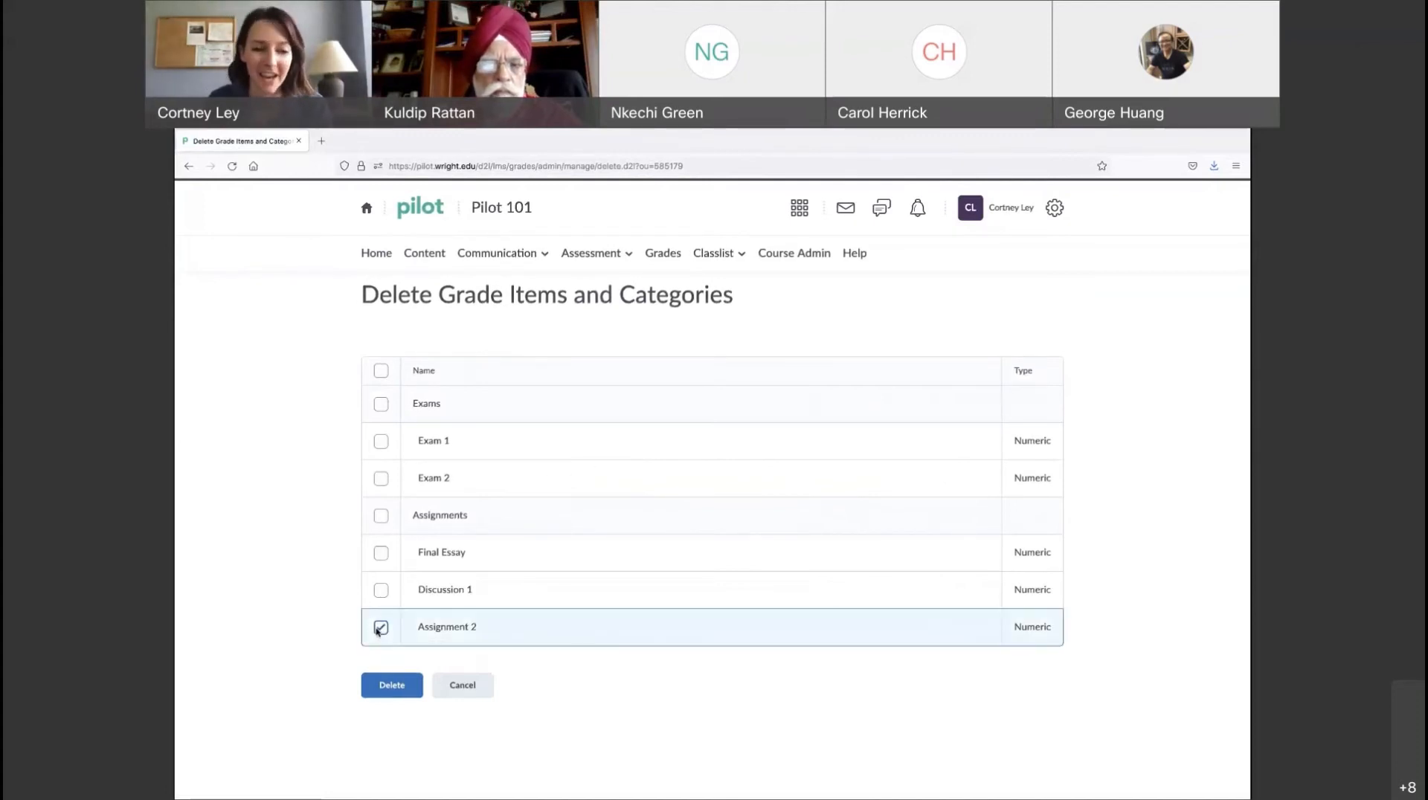
left_click(401, 694)
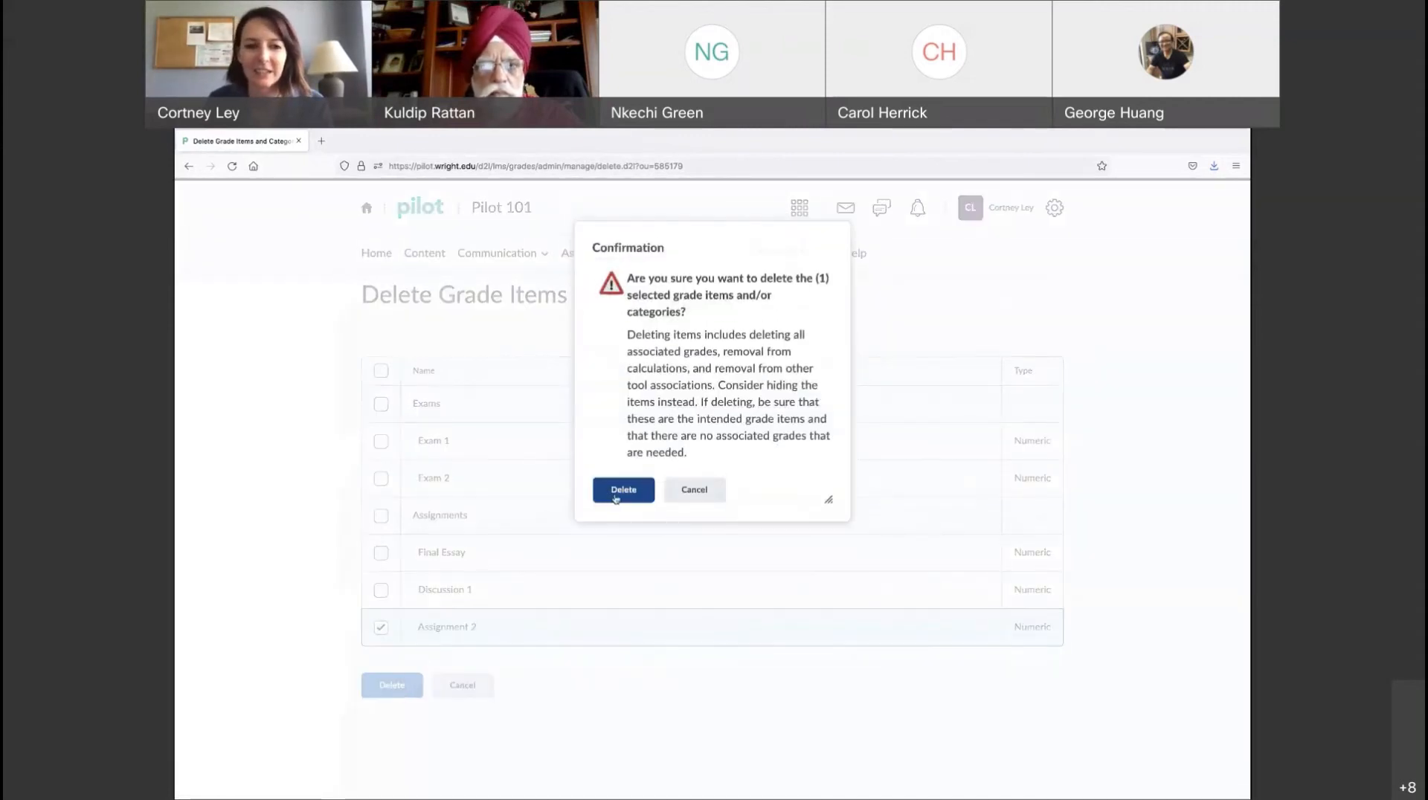
left_click(622, 492)
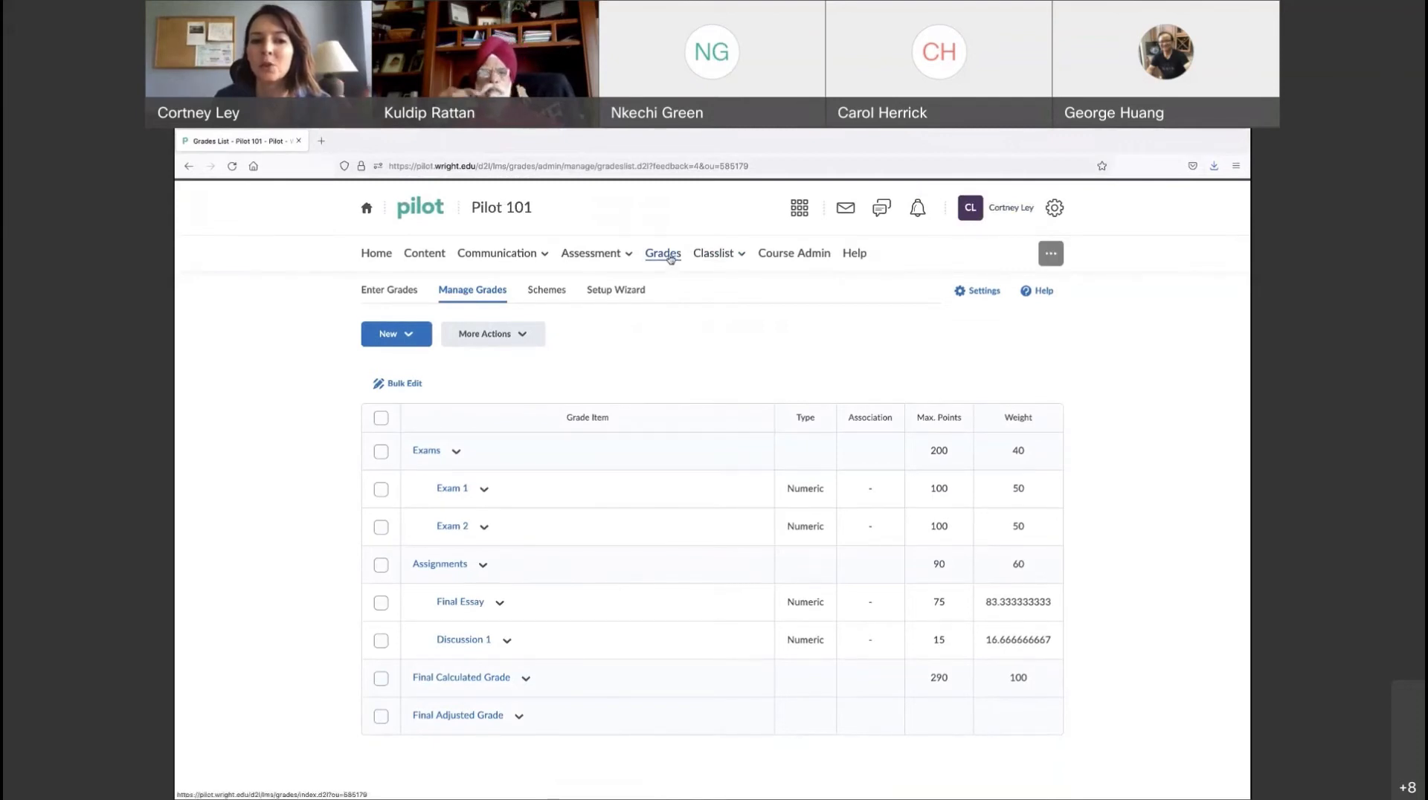
Open the Exam 1 quiz's assessment settings and allow attempts to be set as graded immediately upon completion
left_click(592, 255)
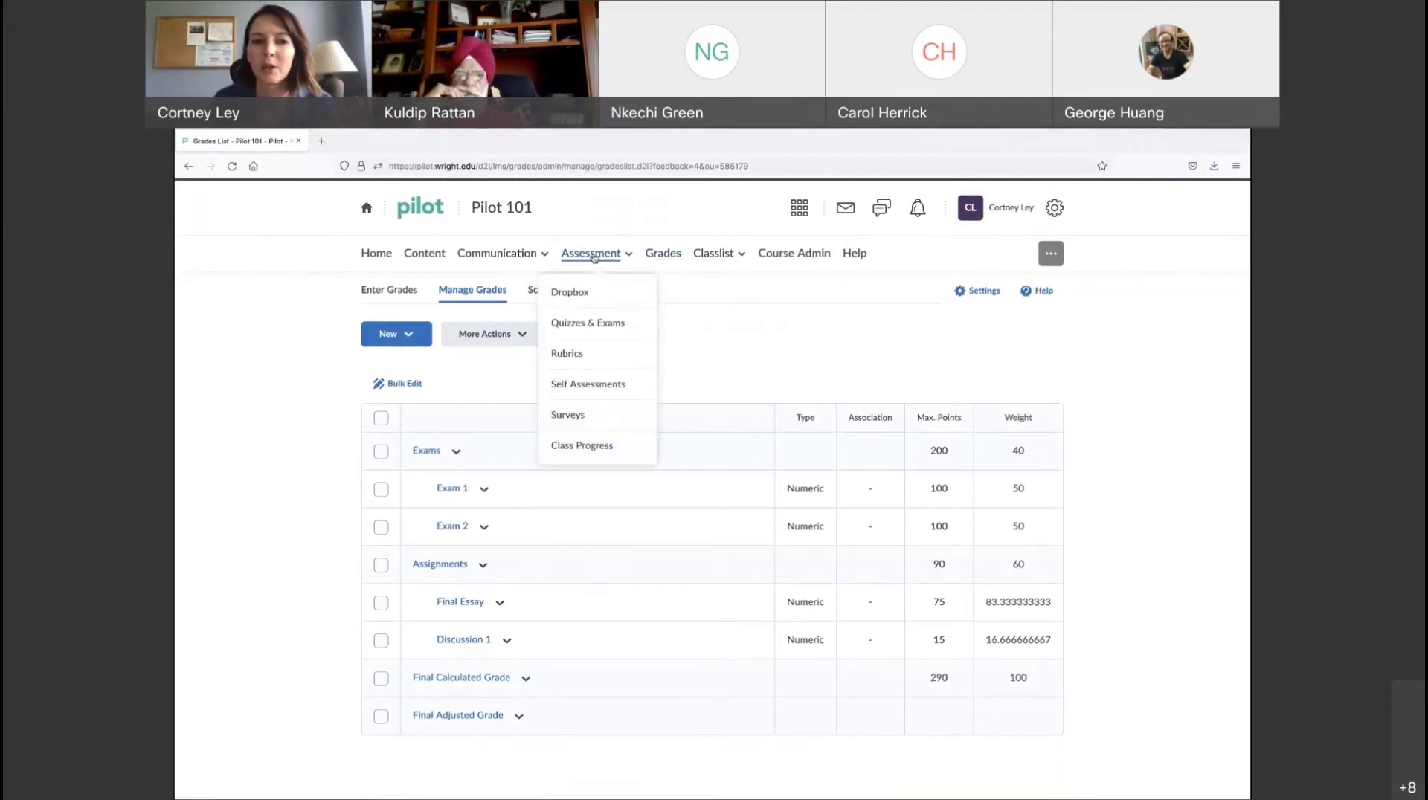
left_click(583, 327)
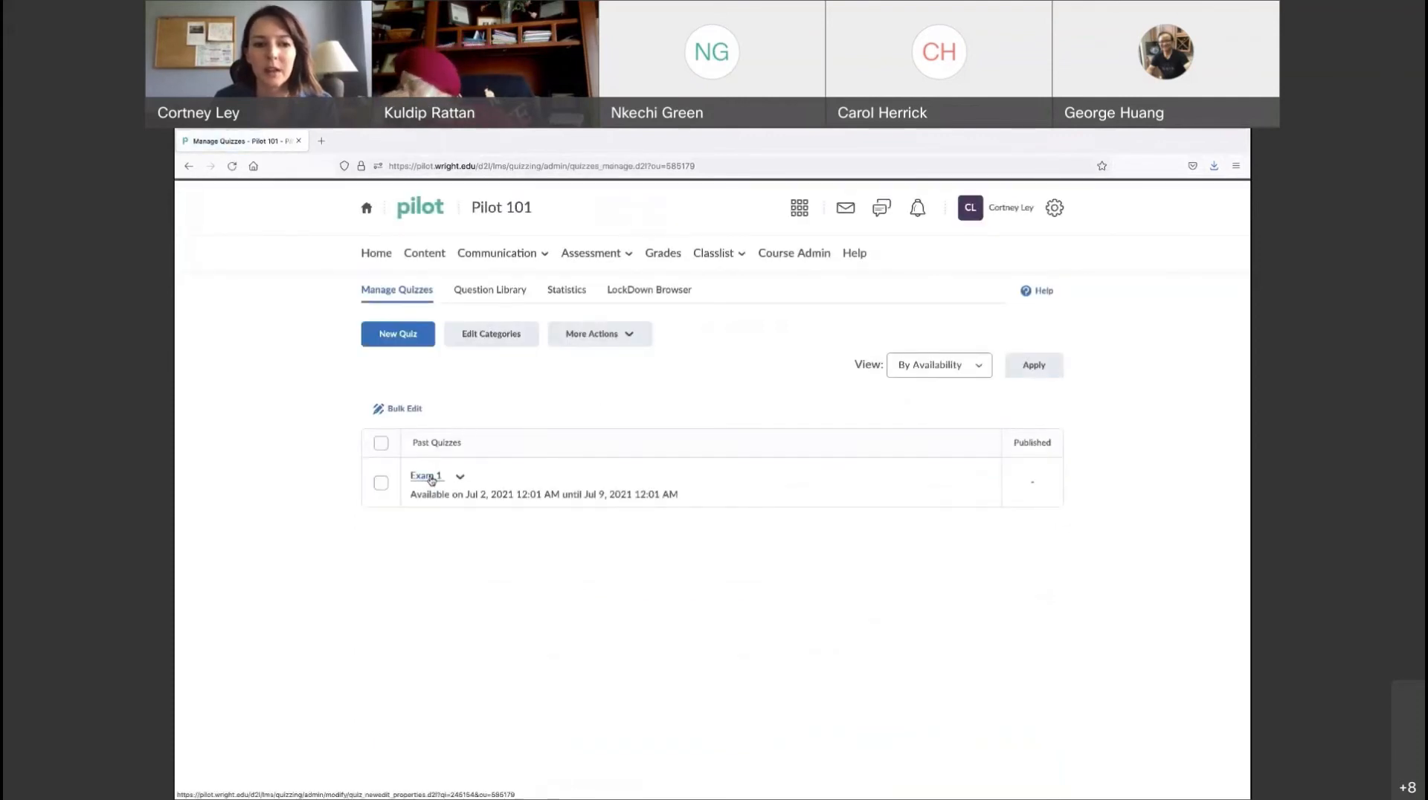
left_click(432, 482)
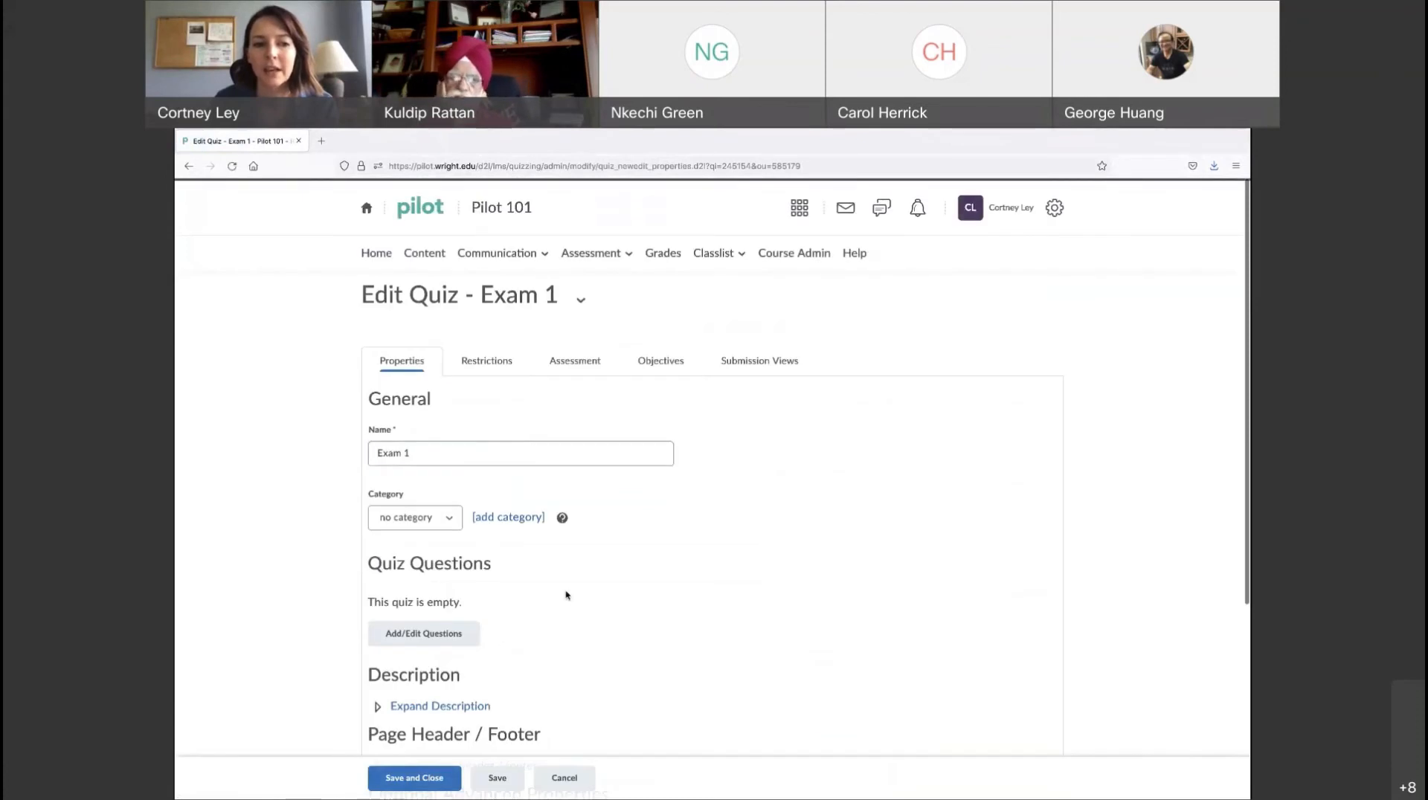
left_click(574, 362)
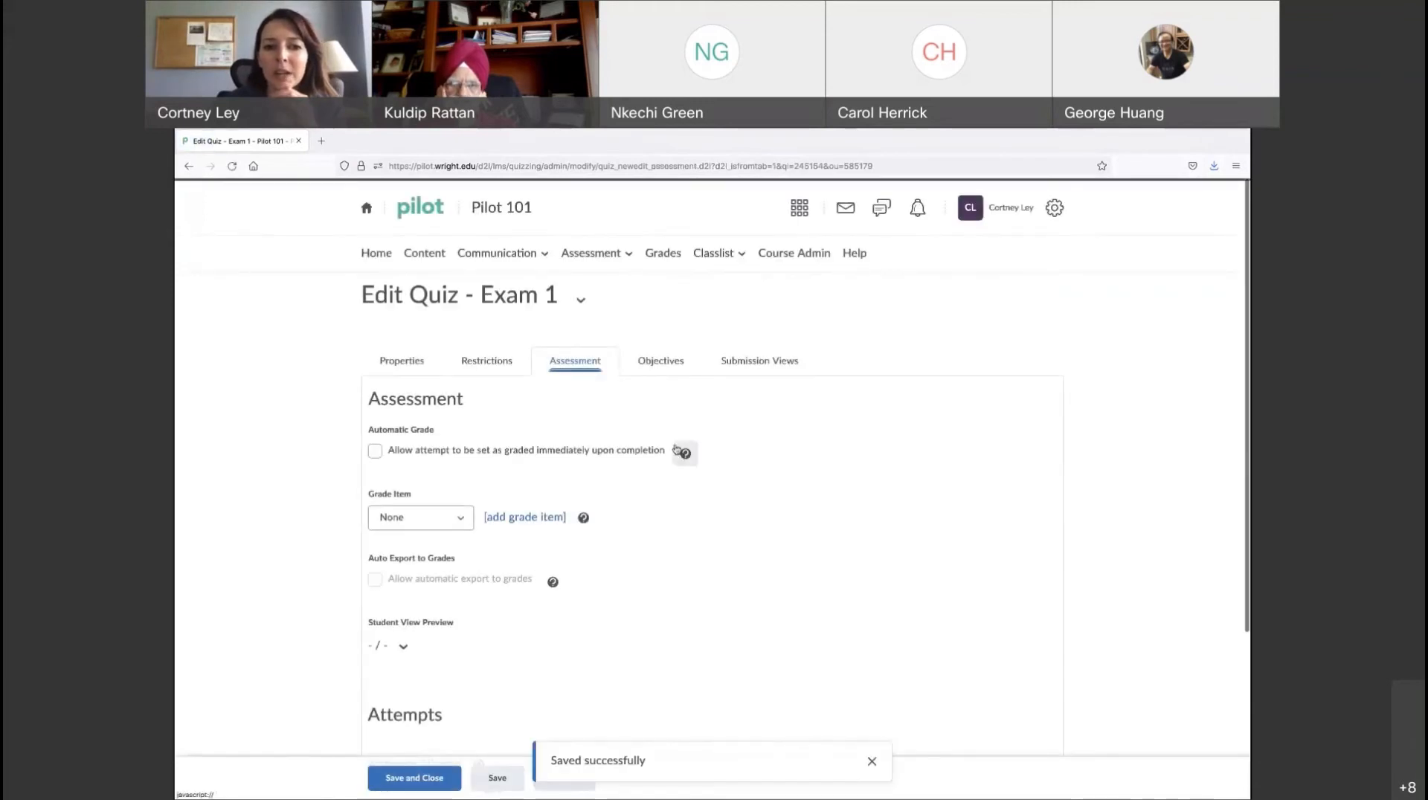
scroll(322, 503, "down", 2)
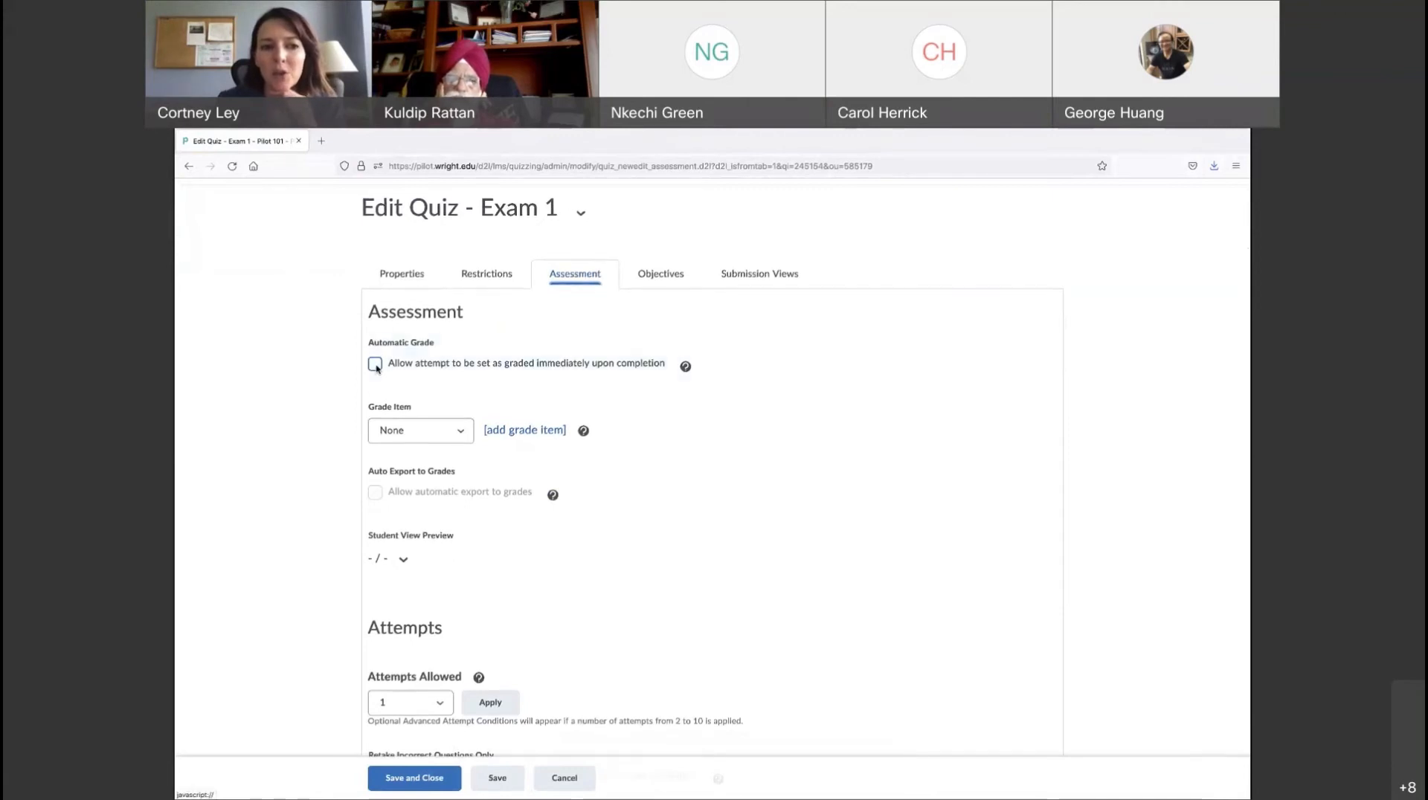
left_click(375, 364)
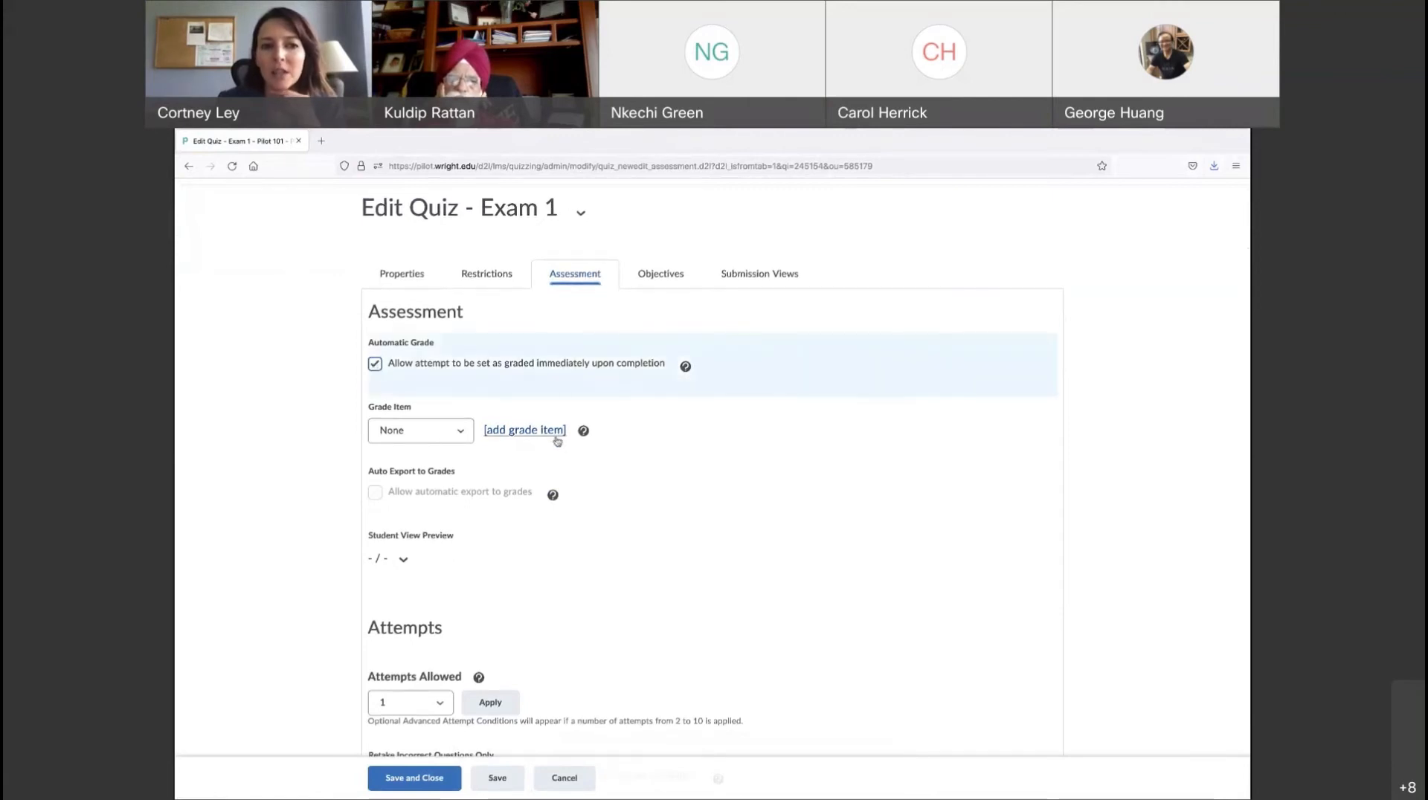
Link the quiz to the Exam 1 grade item with automatic export to grades allowed, and save and close it
left_click(464, 433)
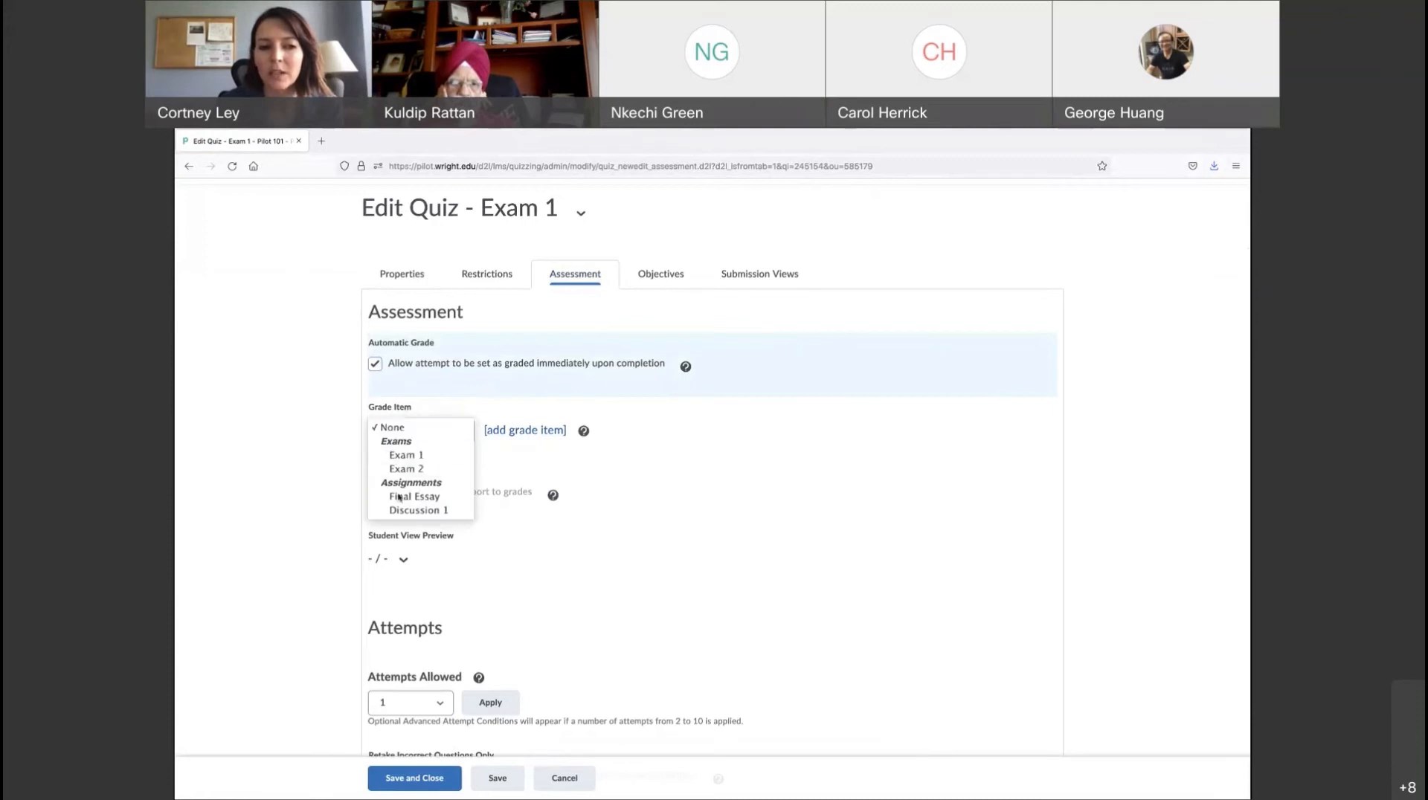
left_click(409, 455)
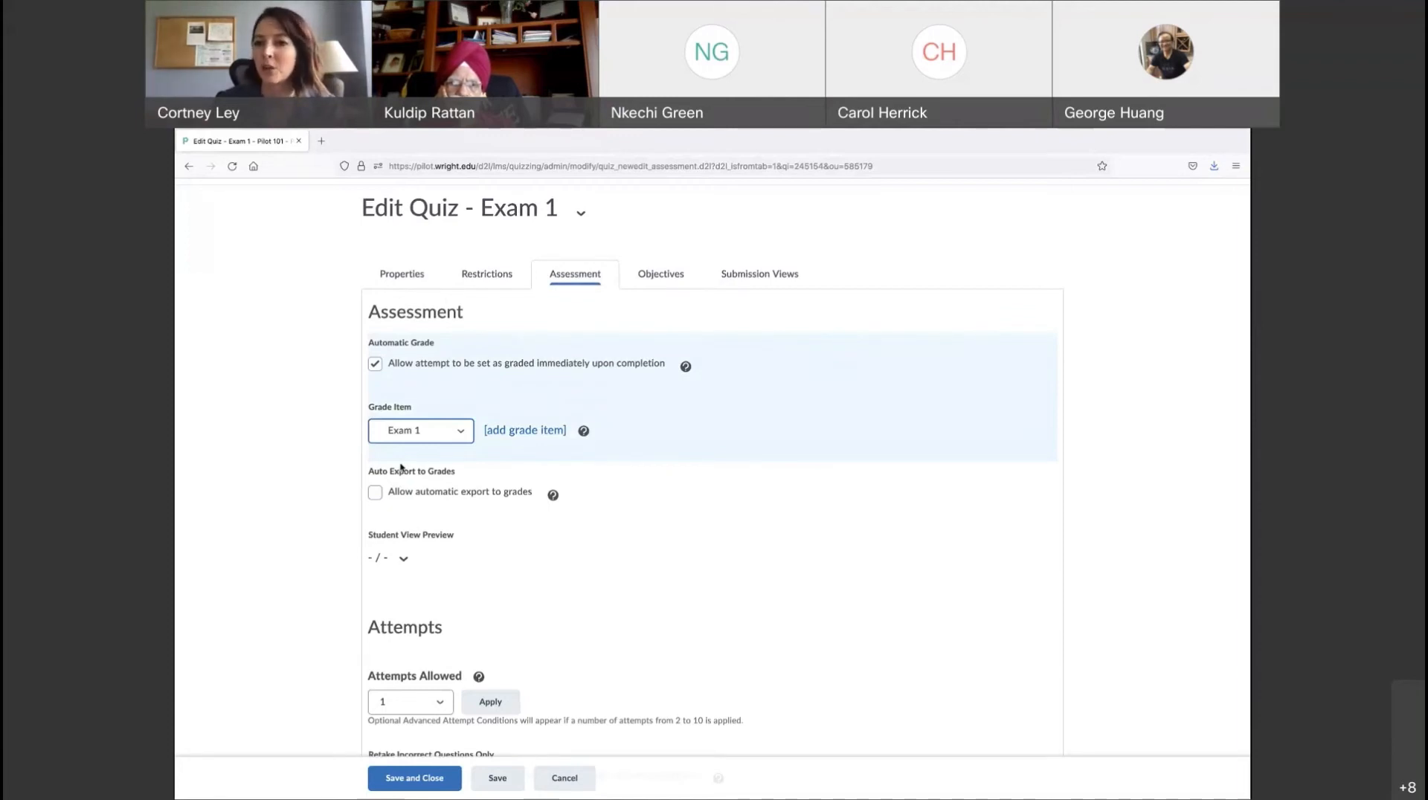
left_click(375, 492)
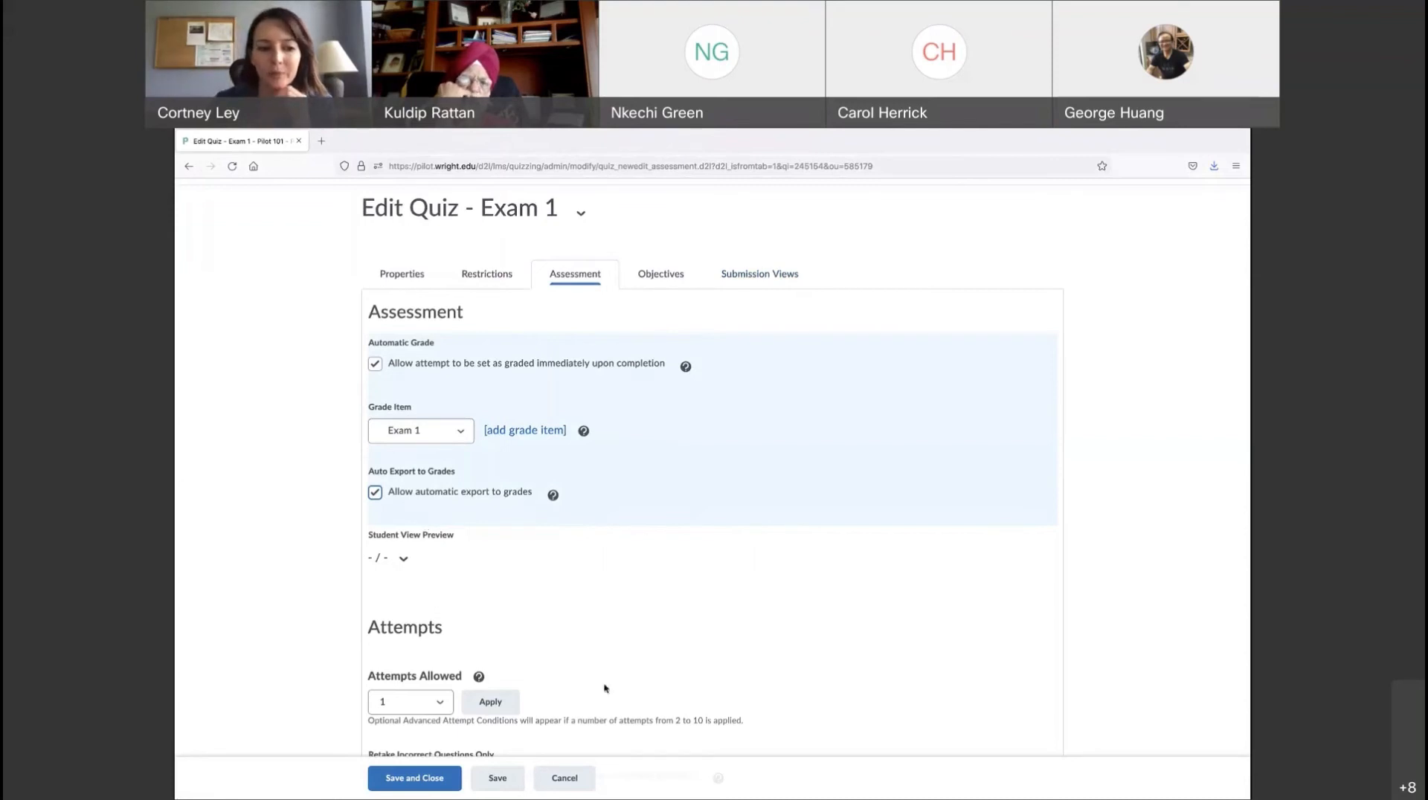
scroll(605, 688, "down", 2)
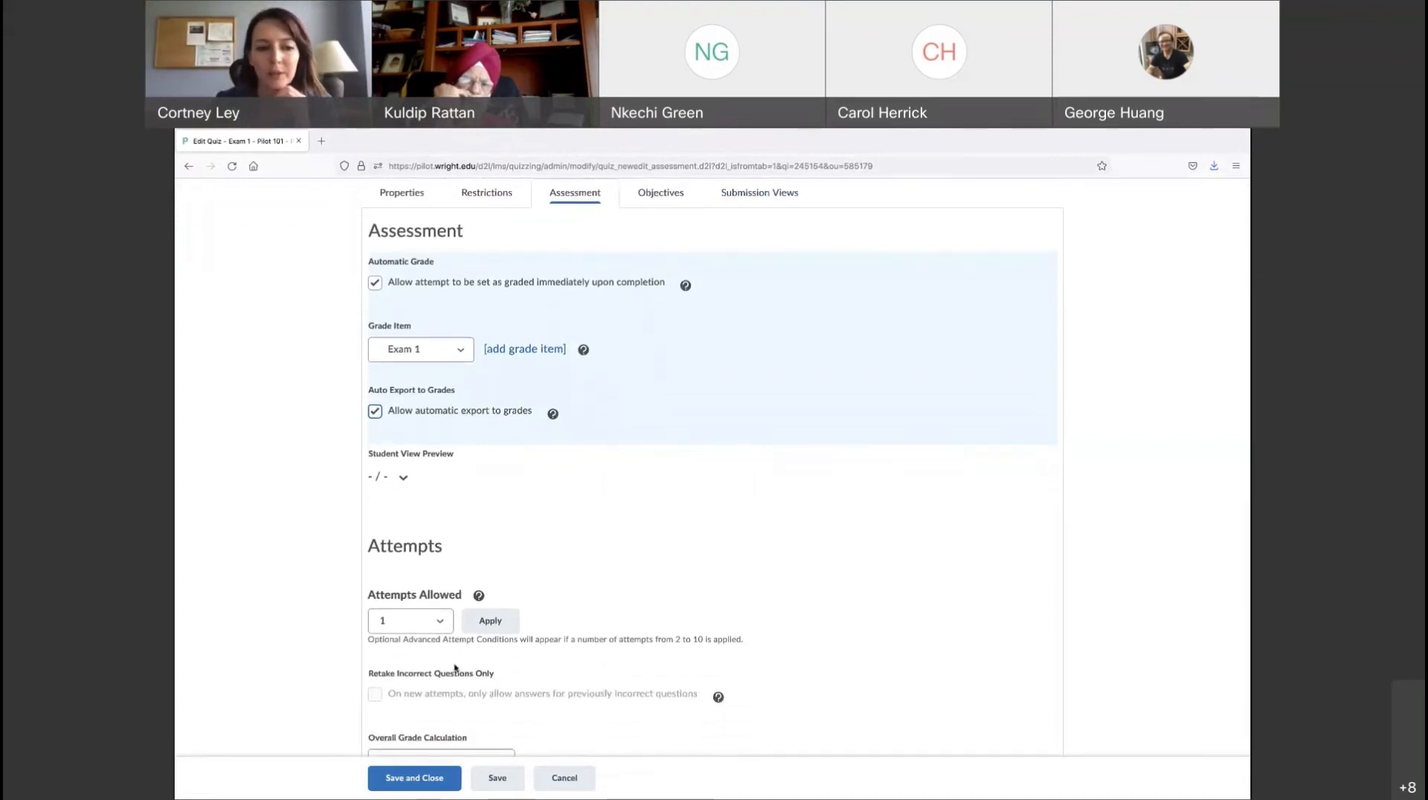
scroll(281, 657, "up", 1)
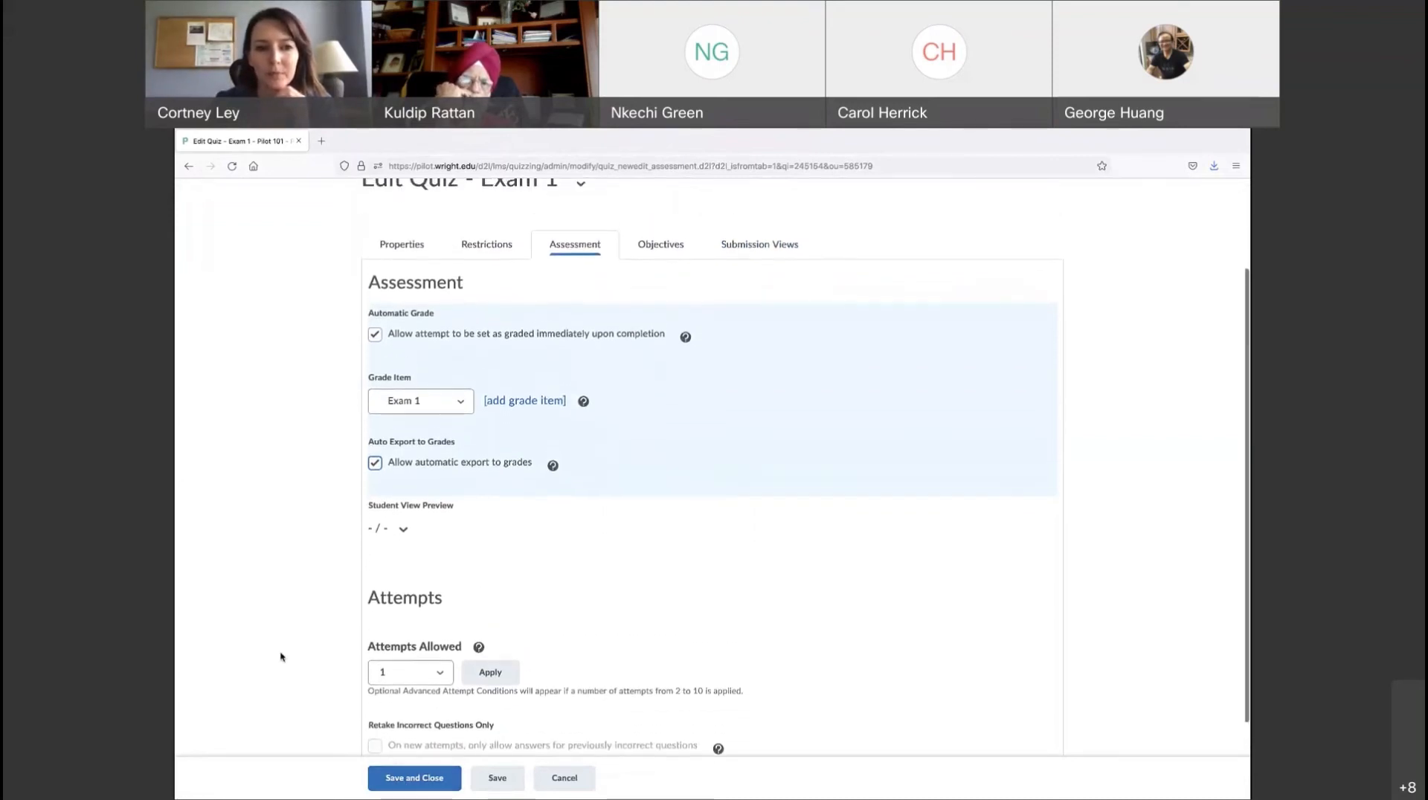
scroll(281, 657, "up", 1)
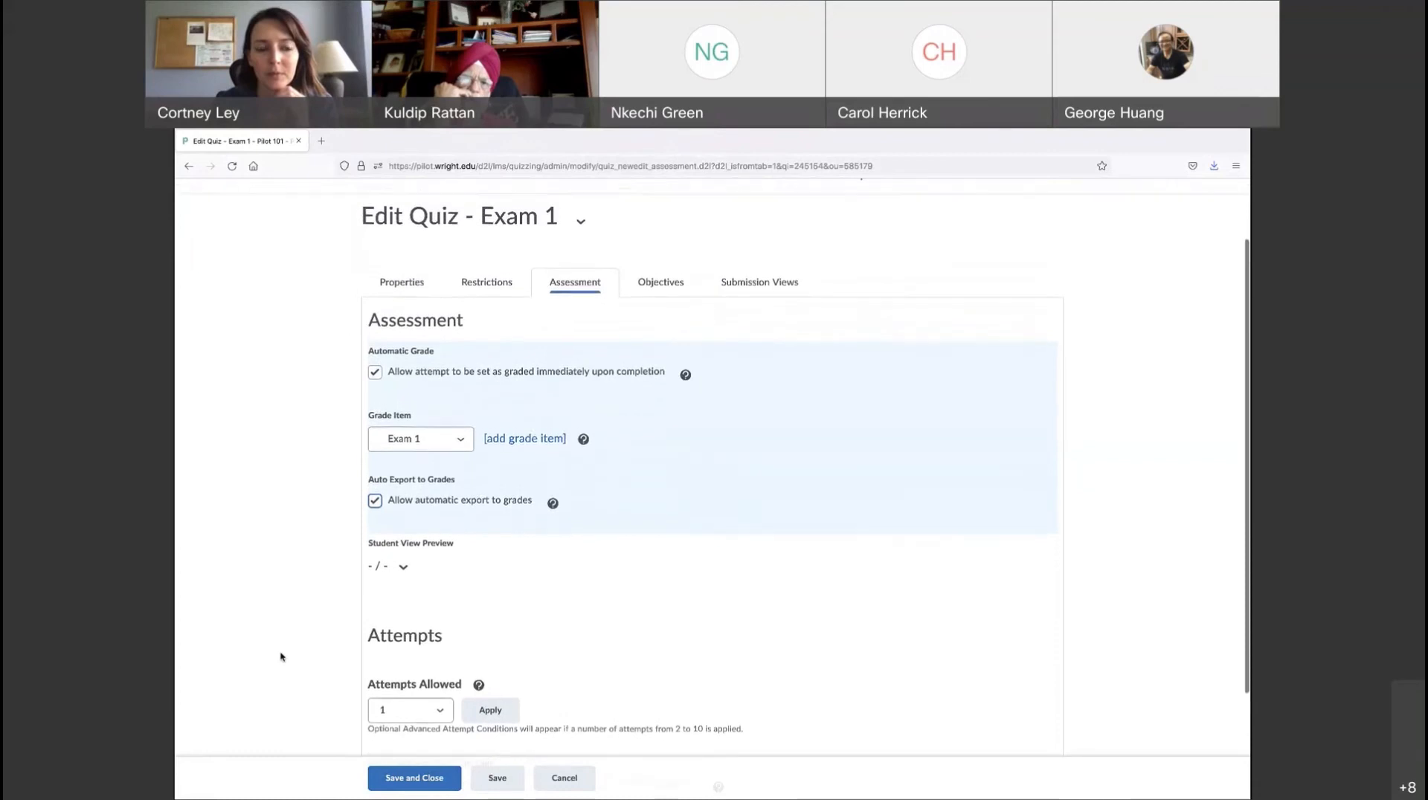
left_click(407, 785)
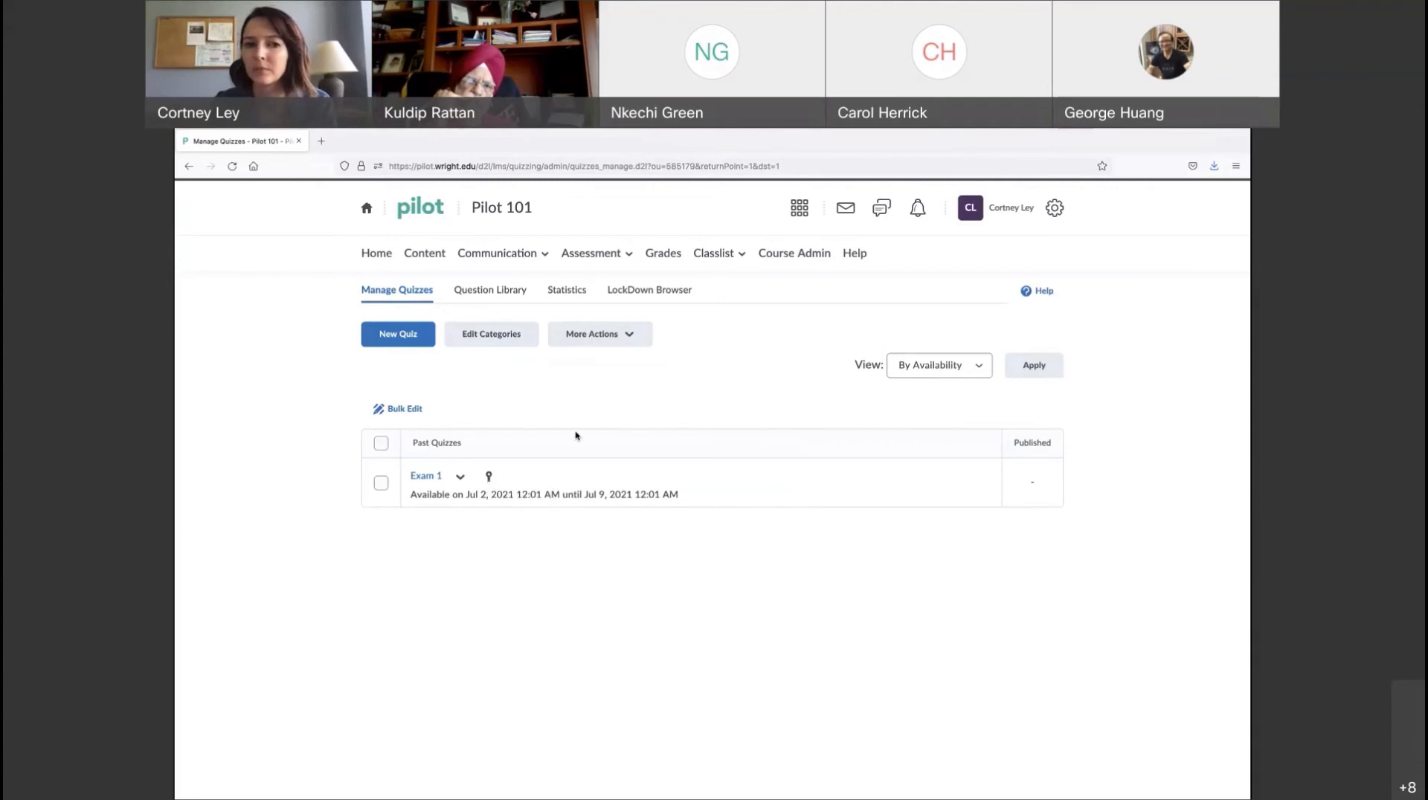
Reopen the Exam 1 quiz to review its grade item choices, keep Exam 1 selected, and save and close it
left_click(432, 477)
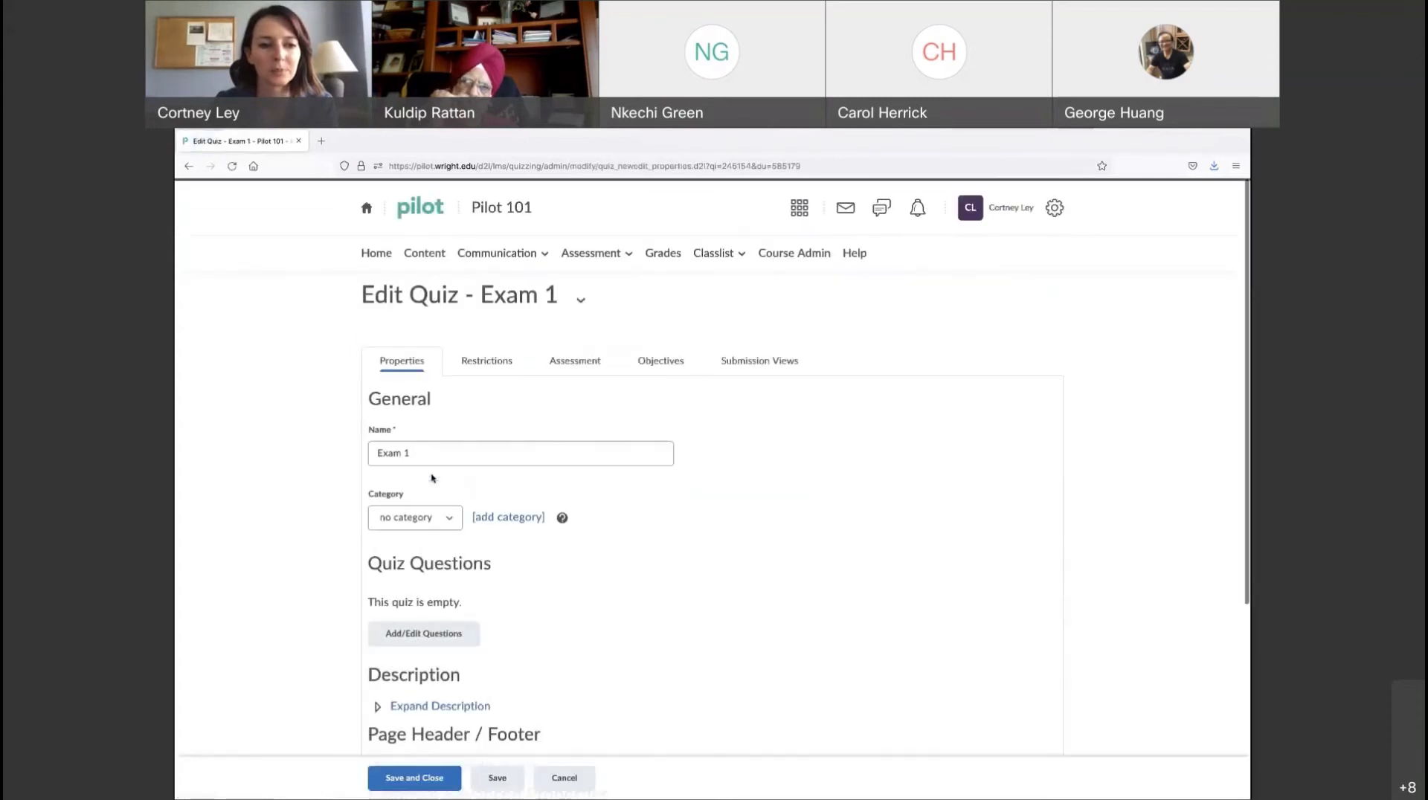
left_click(583, 369)
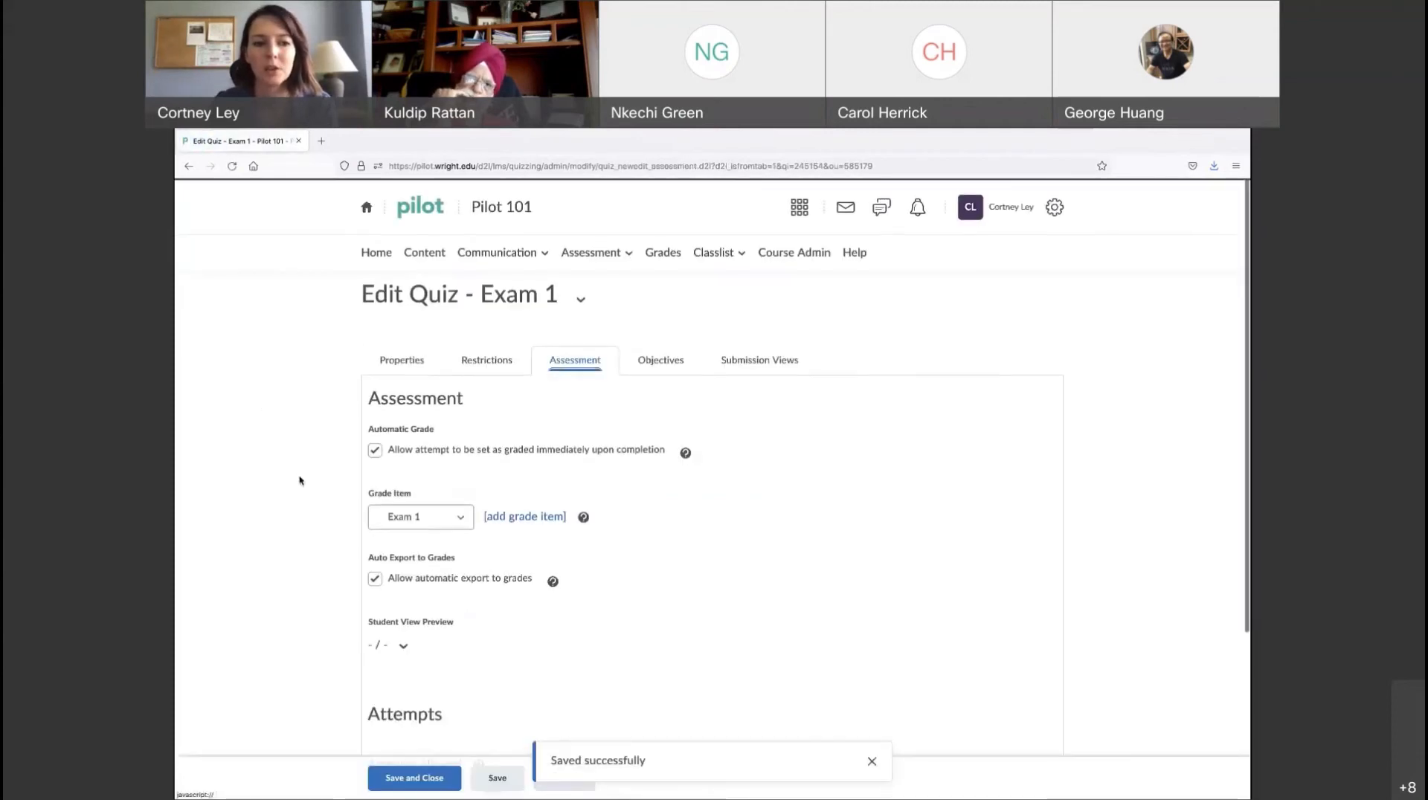
scroll(299, 480, "down", 2)
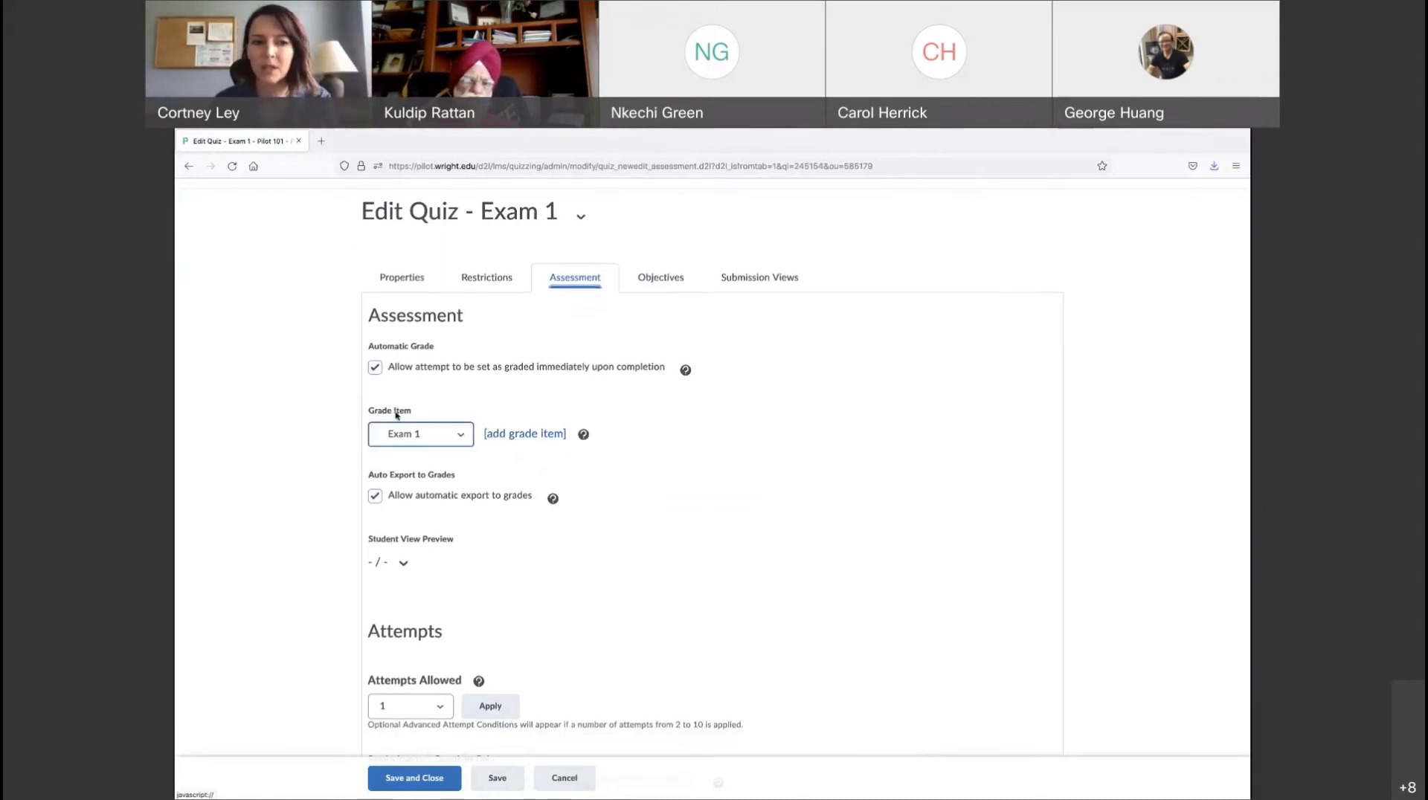
left_click(462, 441)
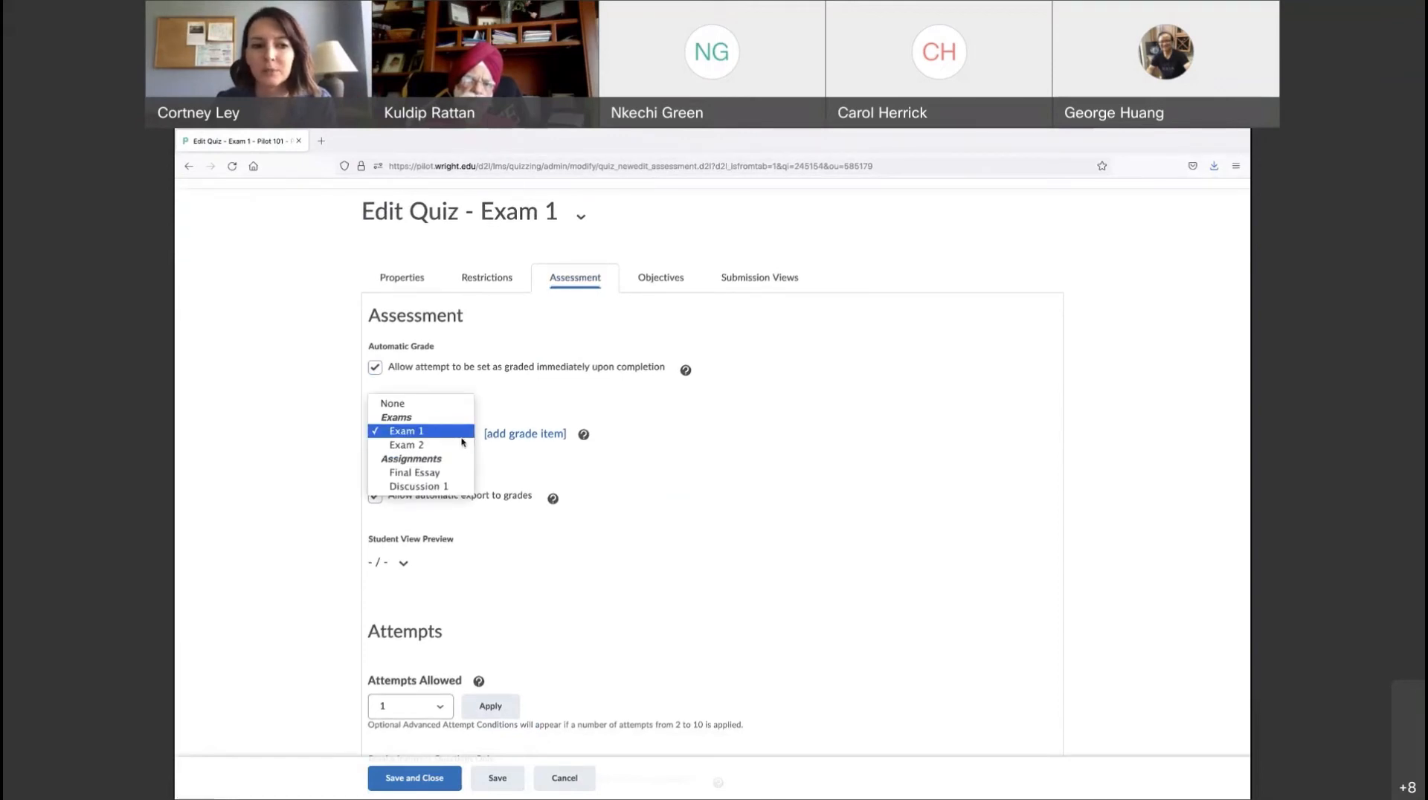
left_click(402, 433)
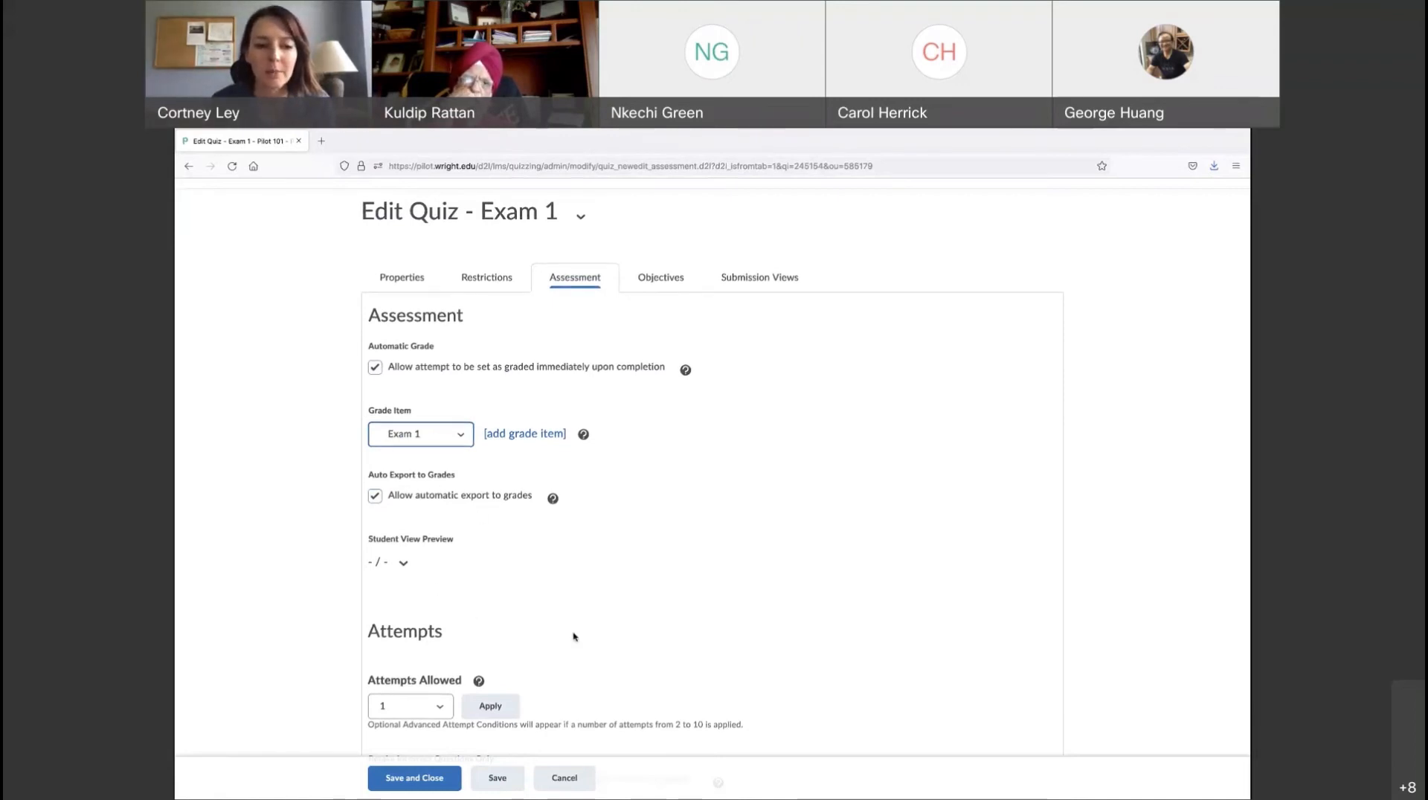
left_click(415, 779)
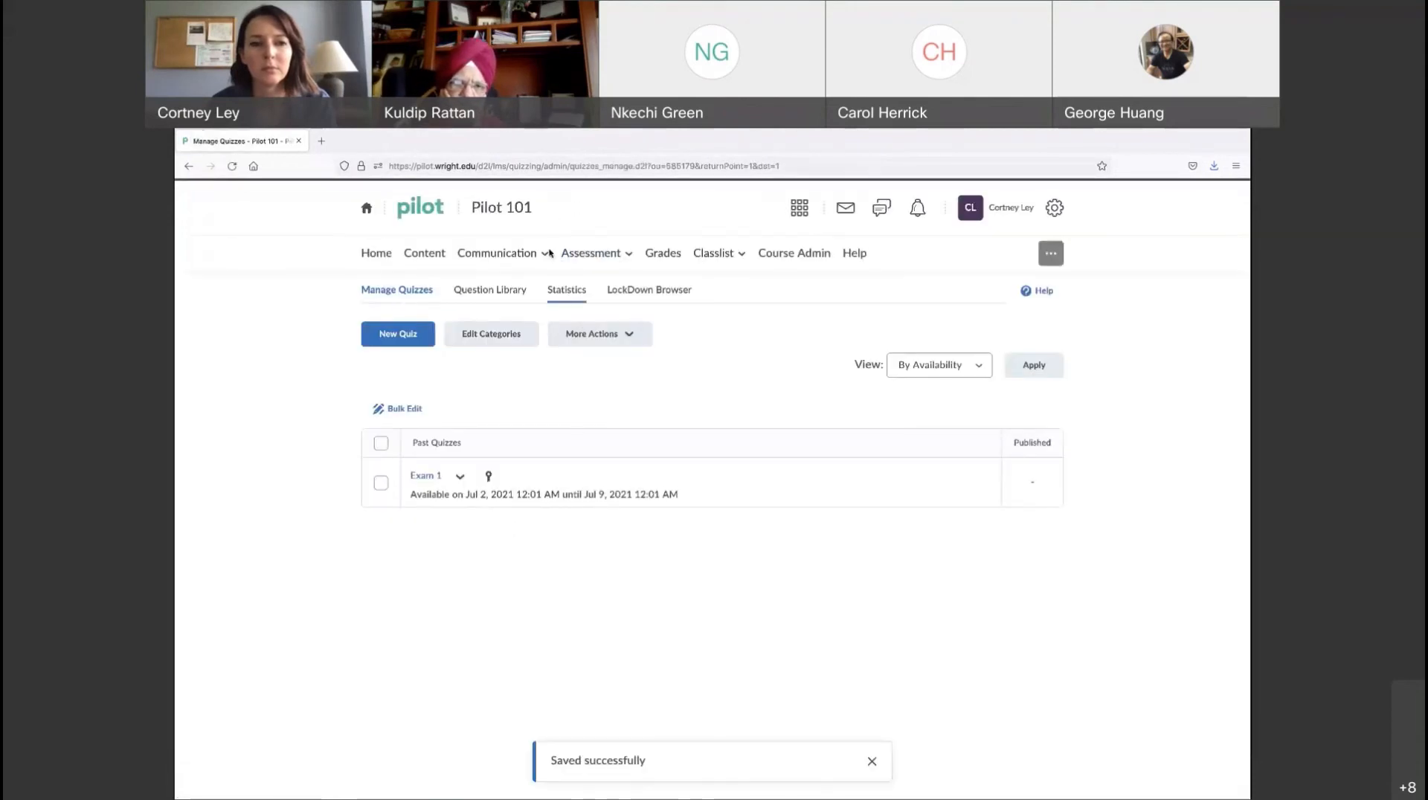
Open the Final Essay dropbox folder for editing and set its score to be out of 75 points
left_click(599, 255)
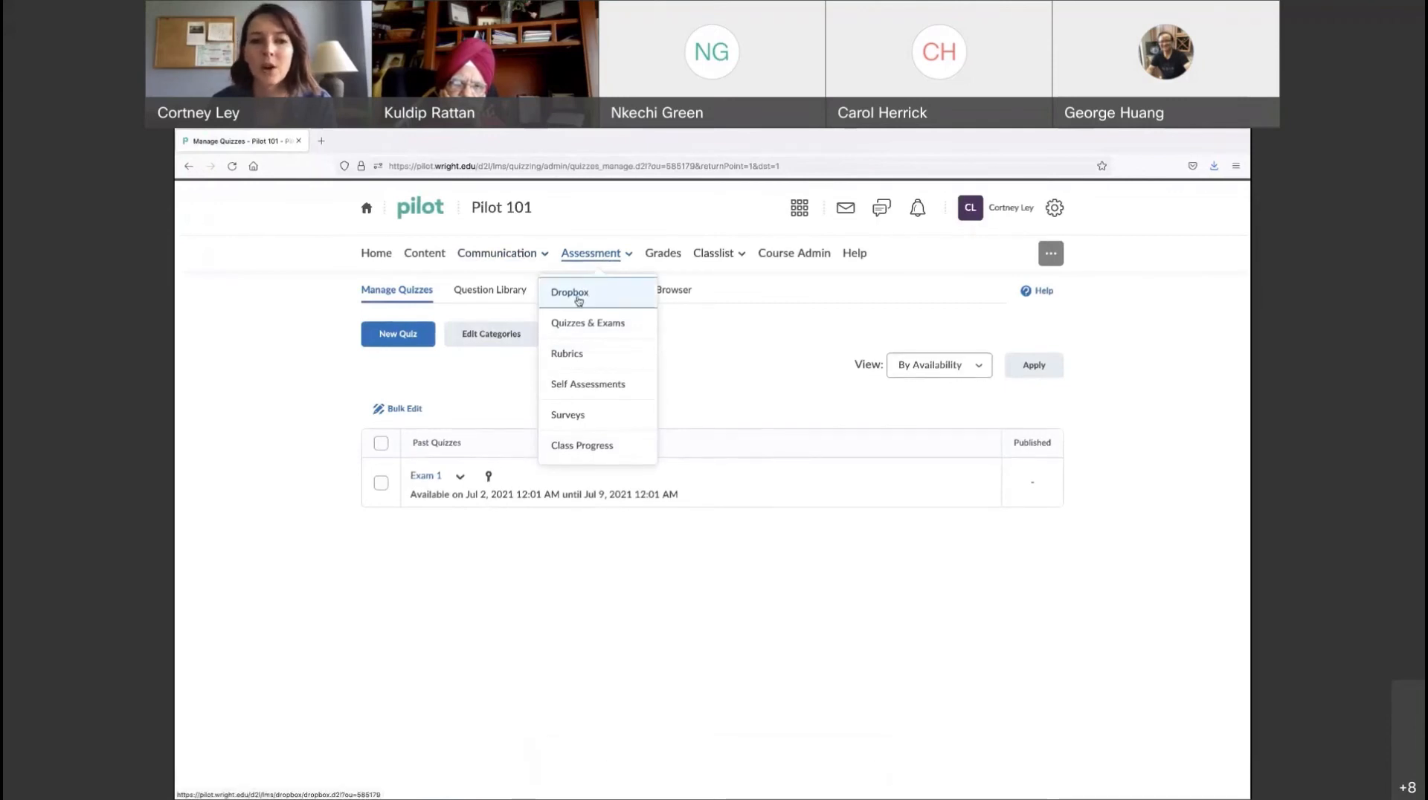
left_click(577, 295)
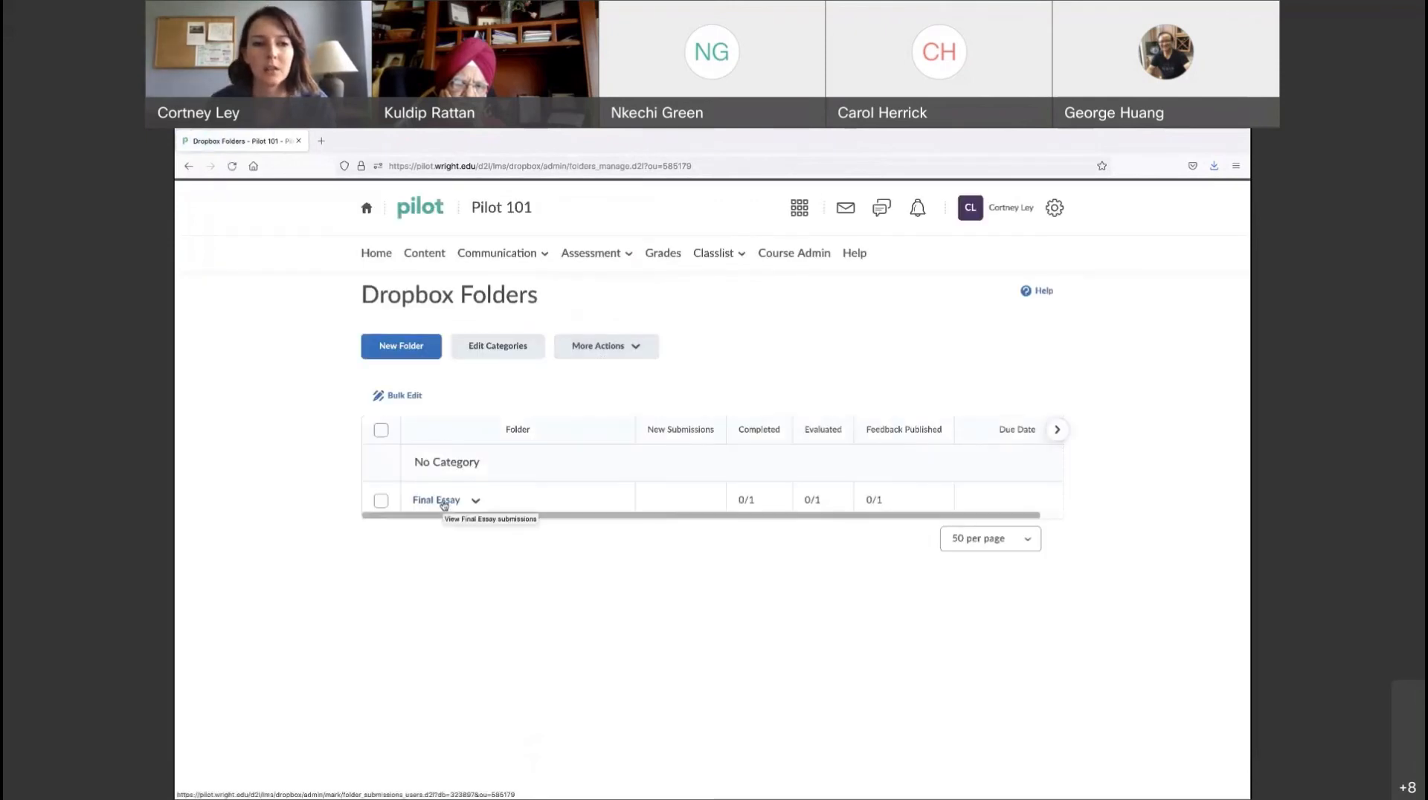
left_click(443, 503)
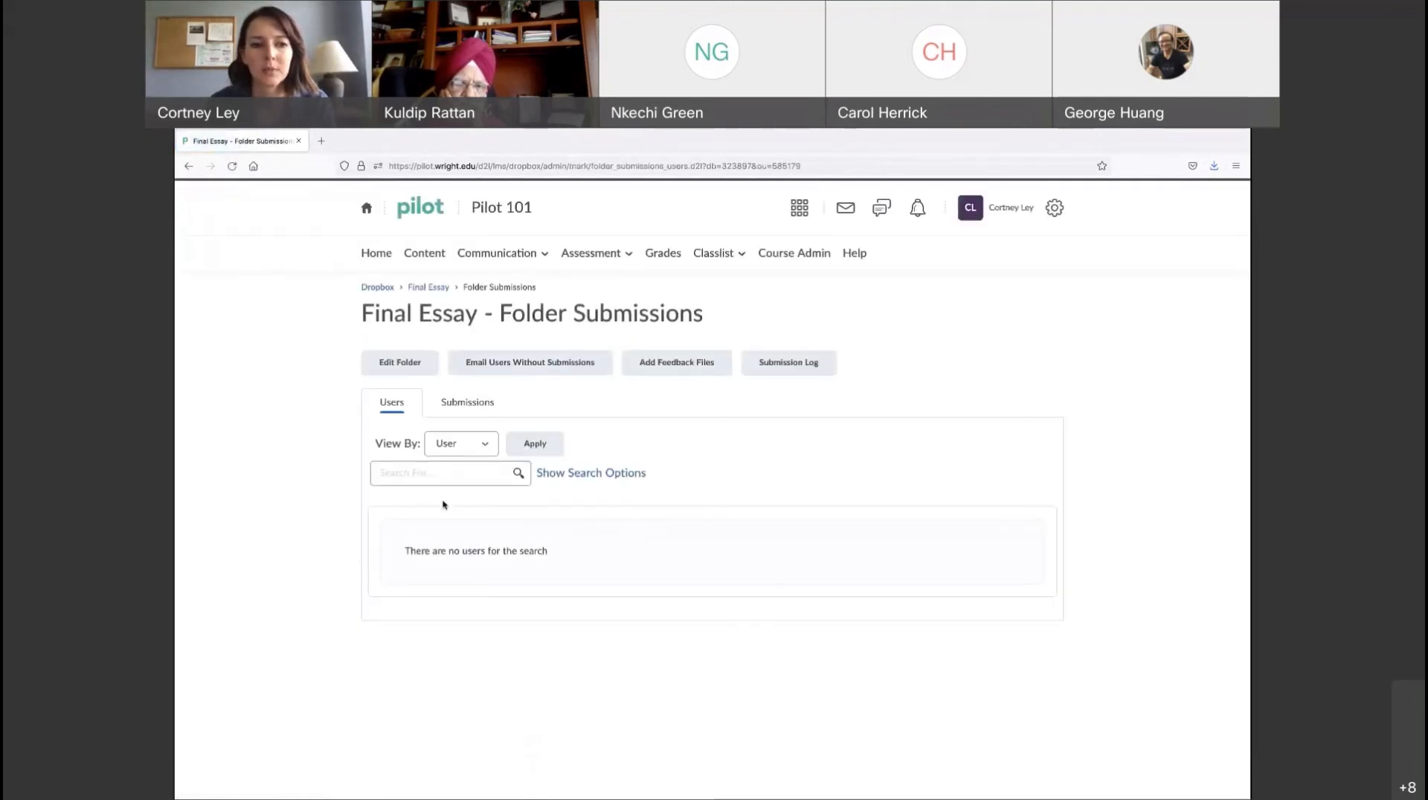
left_click(383, 288)
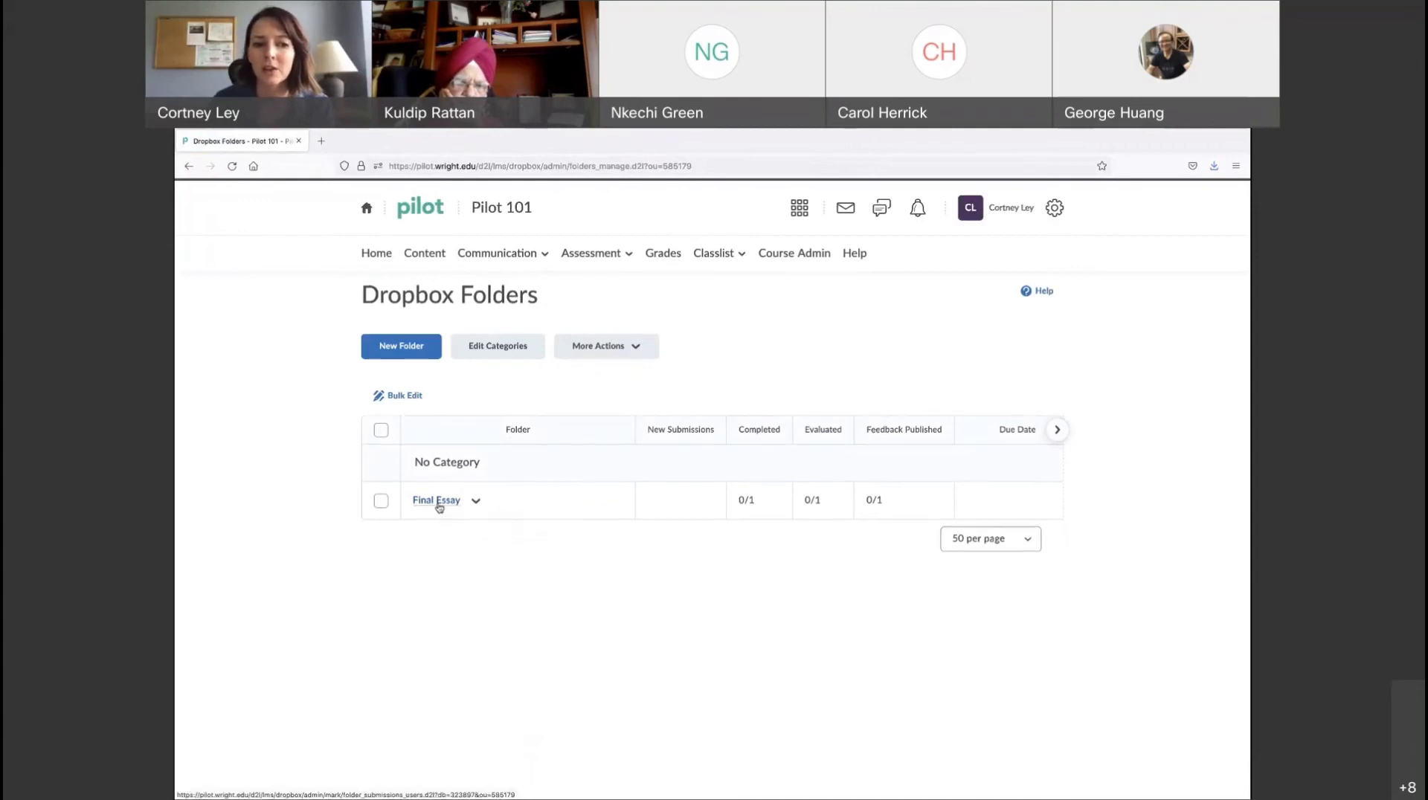
left_click(437, 503)
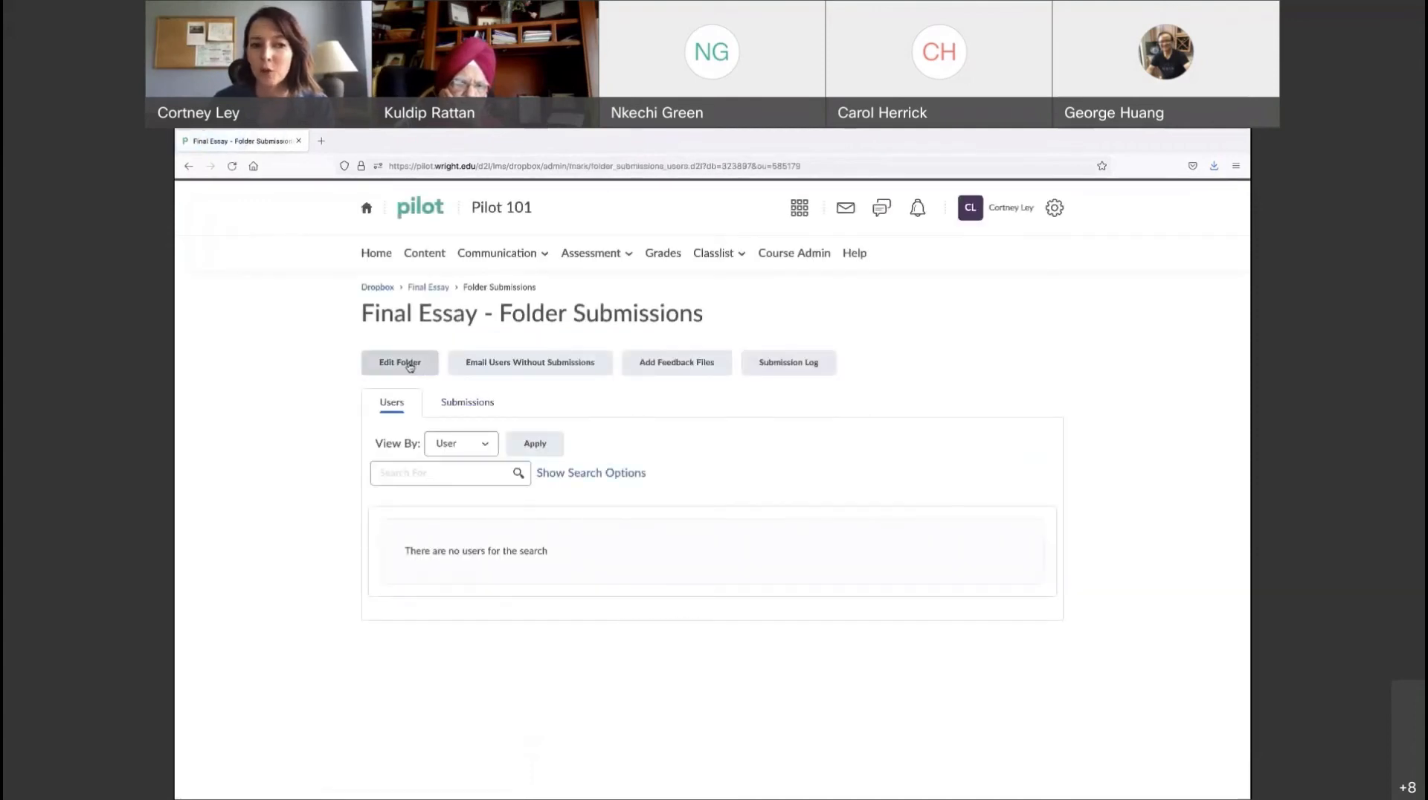
left_click(419, 371)
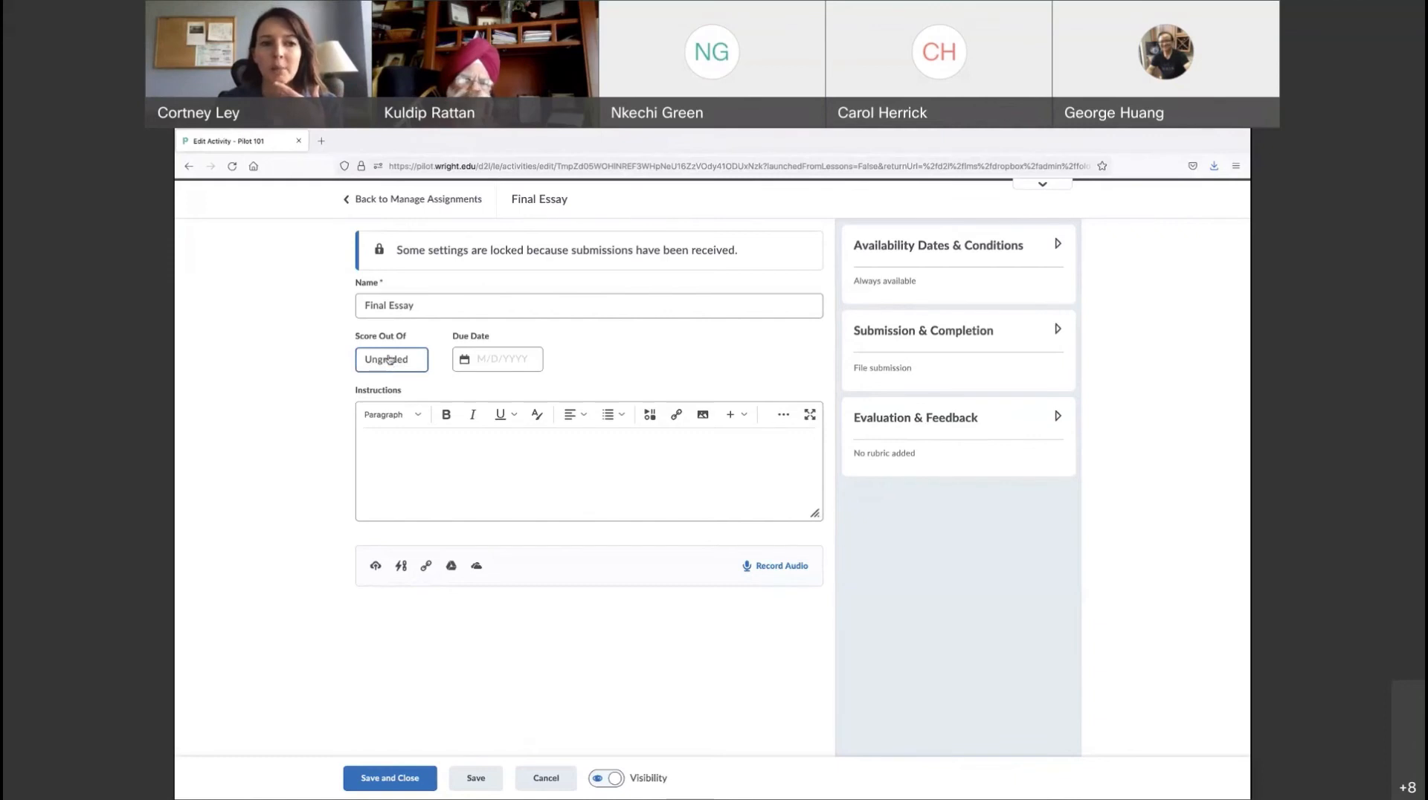
left_click(386, 359)
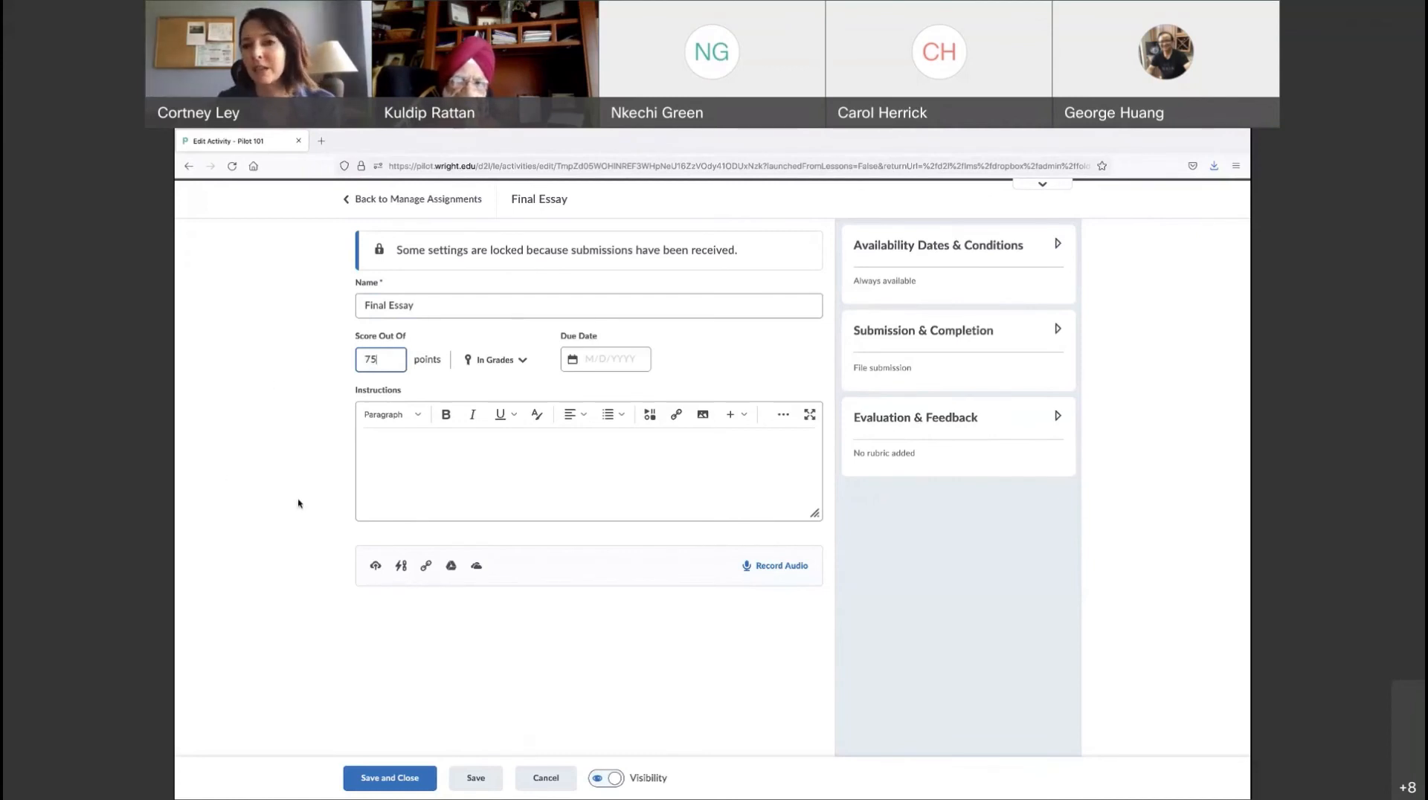
Link the Final Essay folder to the existing Final Essay grade item under Assignments, and save and close it
left_click(522, 363)
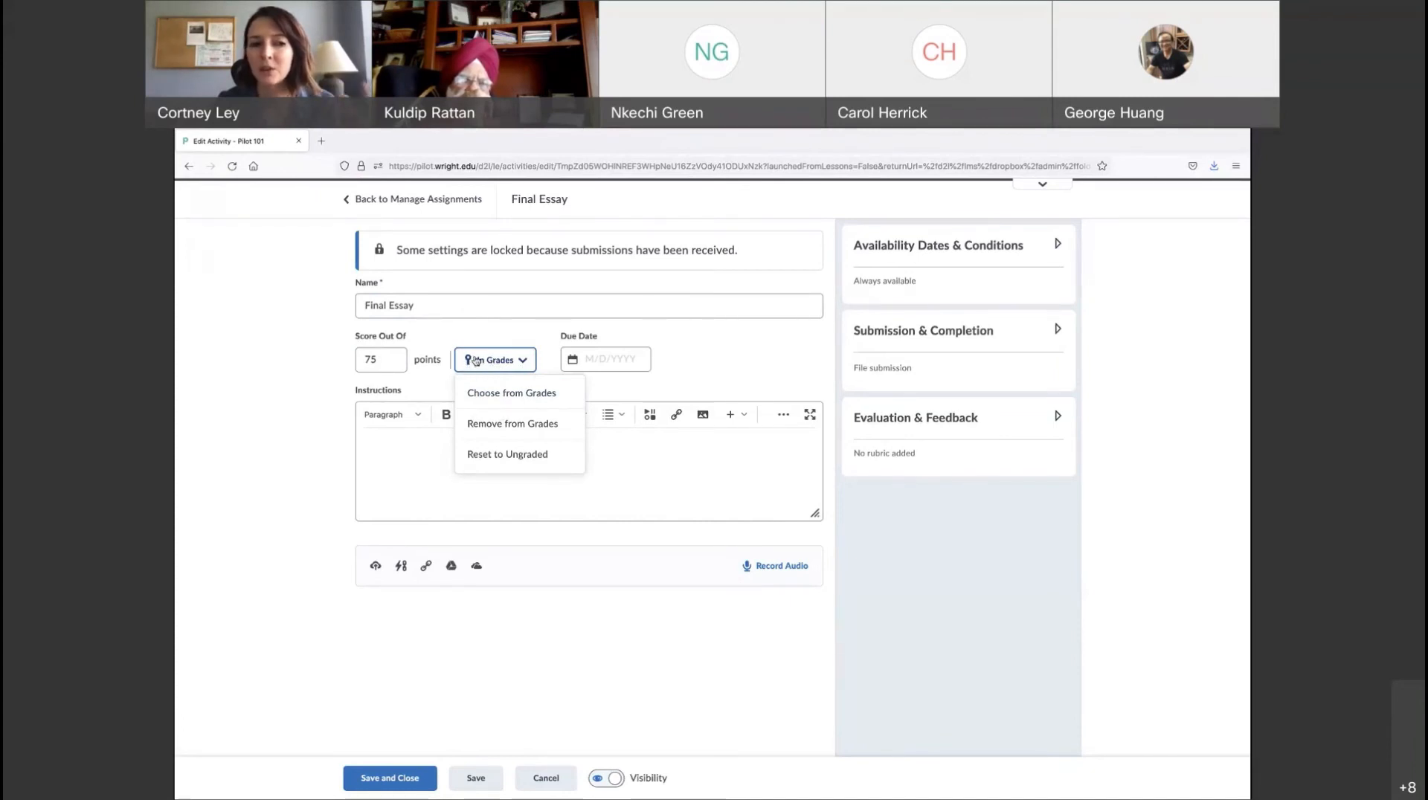
left_click(527, 400)
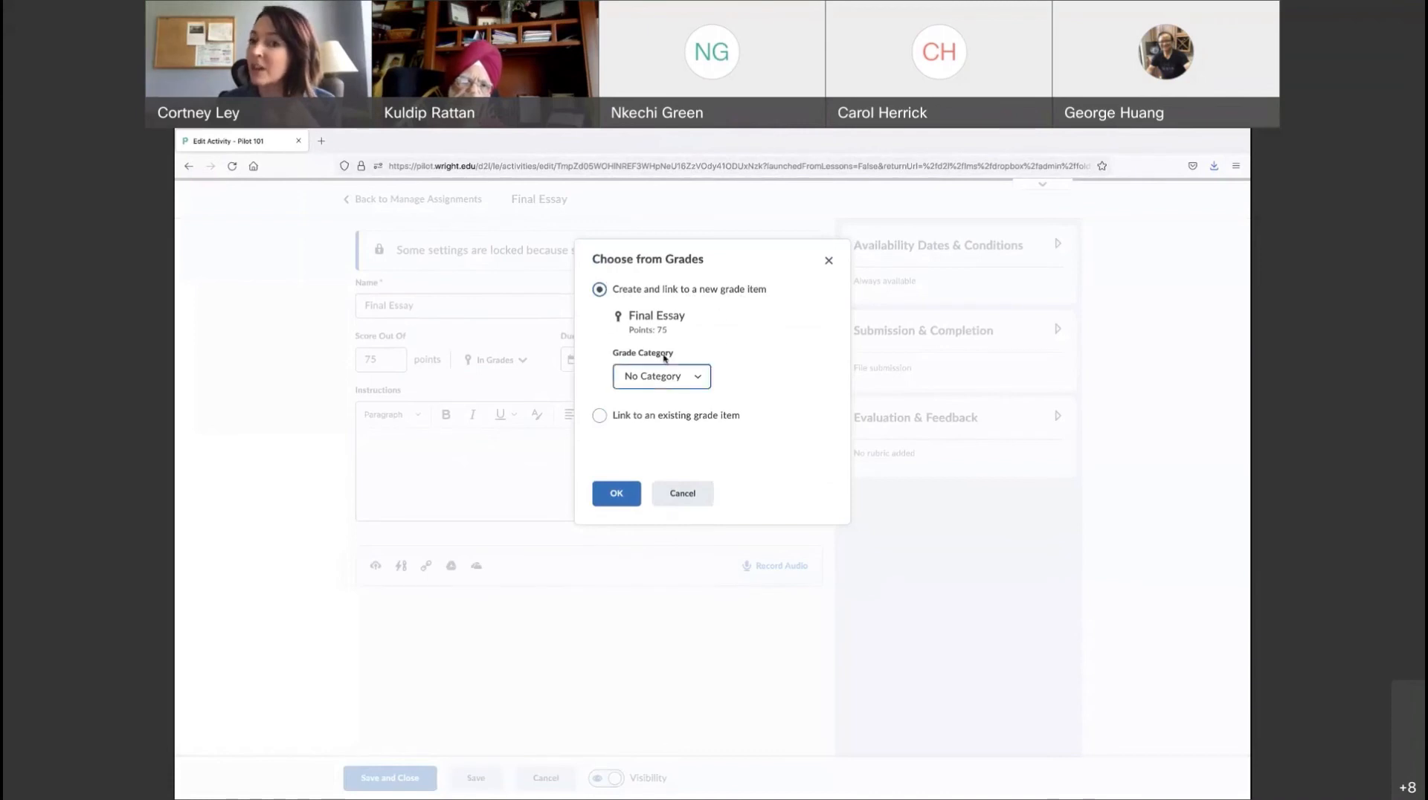
left_click(600, 417)
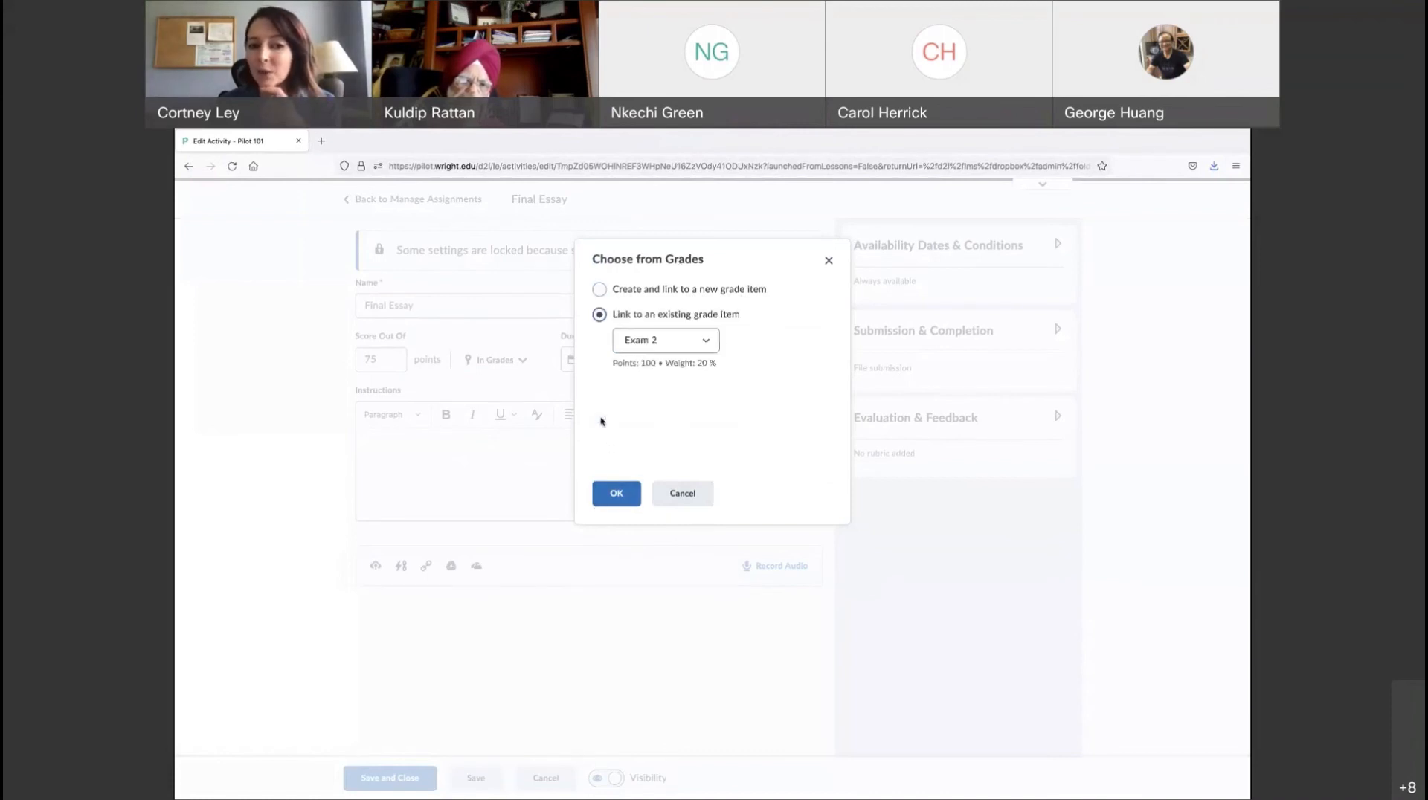
left_click(706, 342)
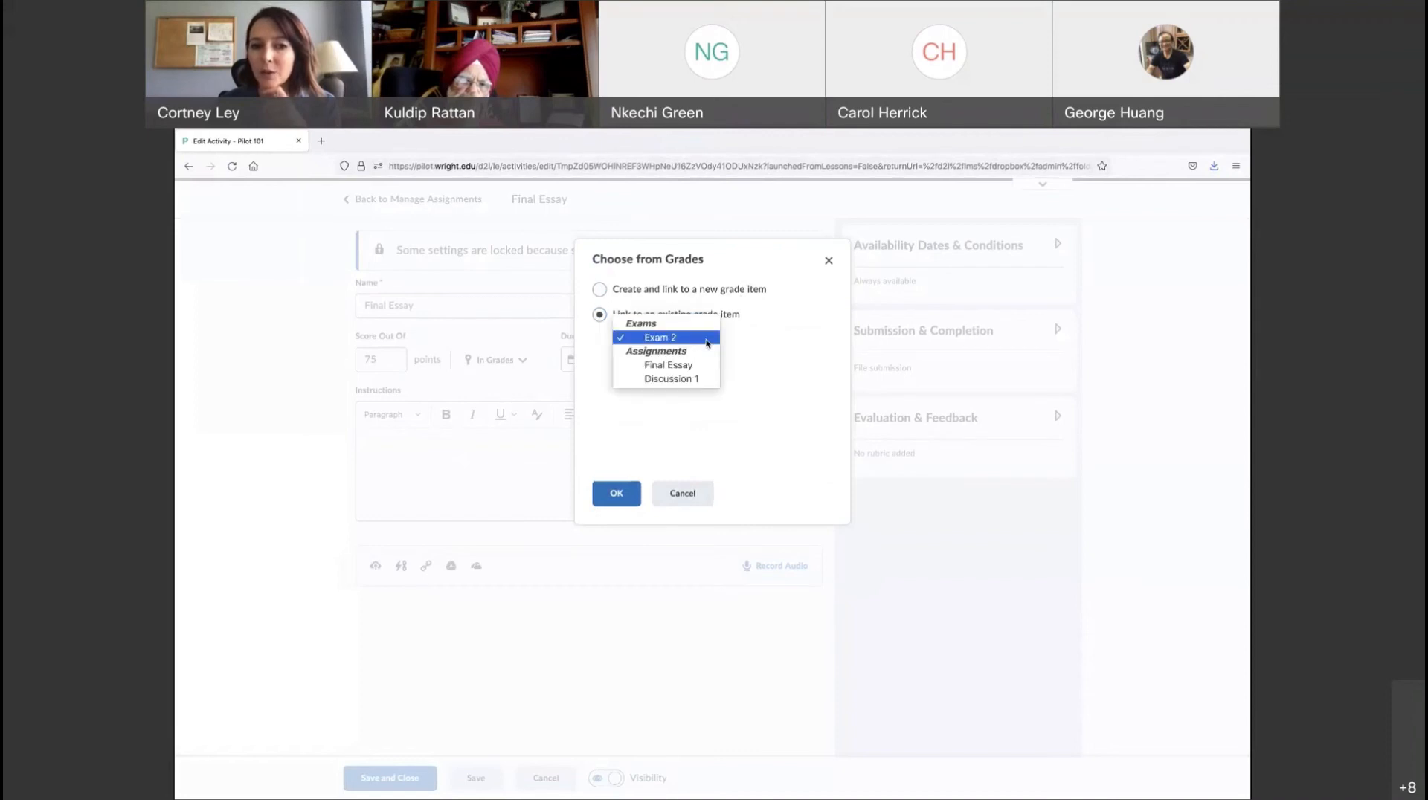
left_click(661, 365)
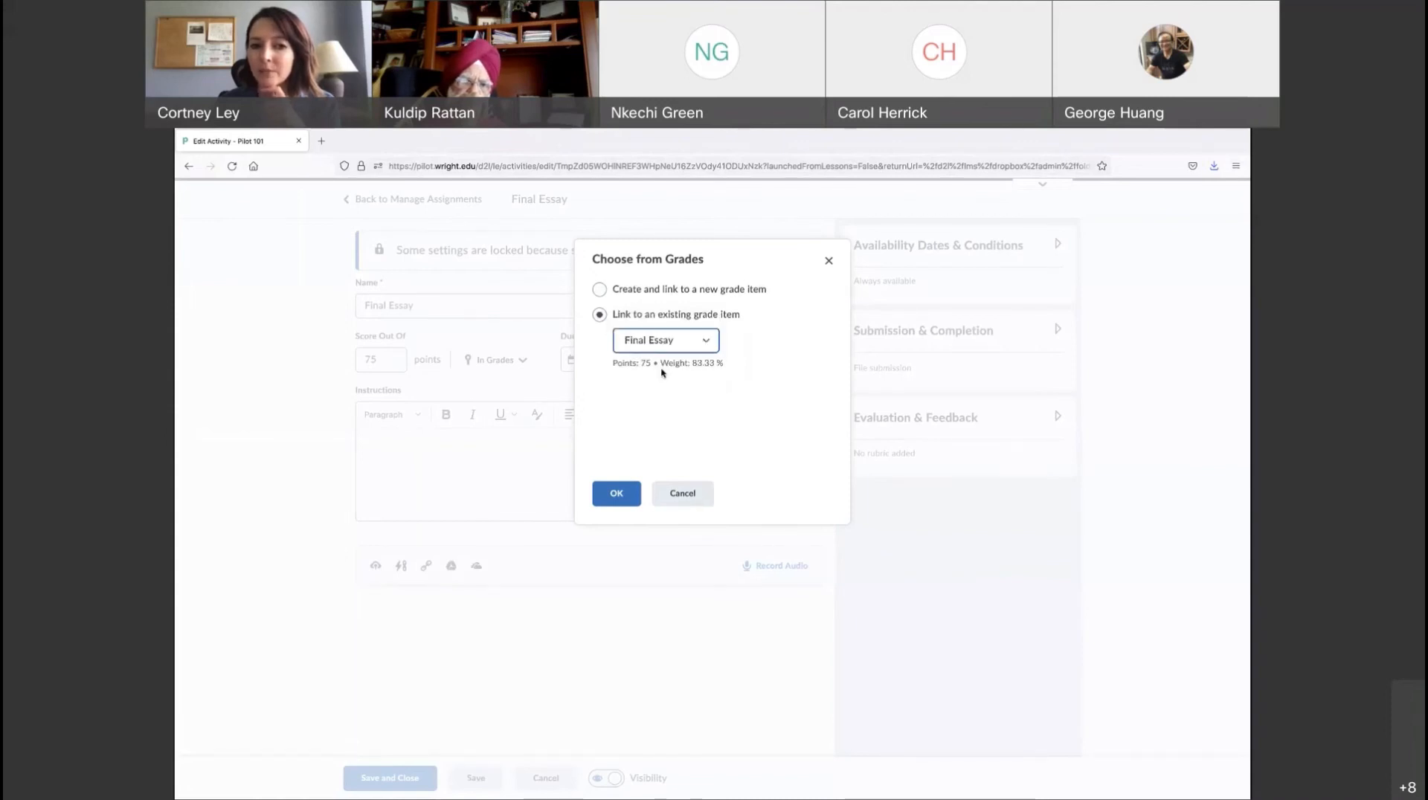
left_click(615, 493)
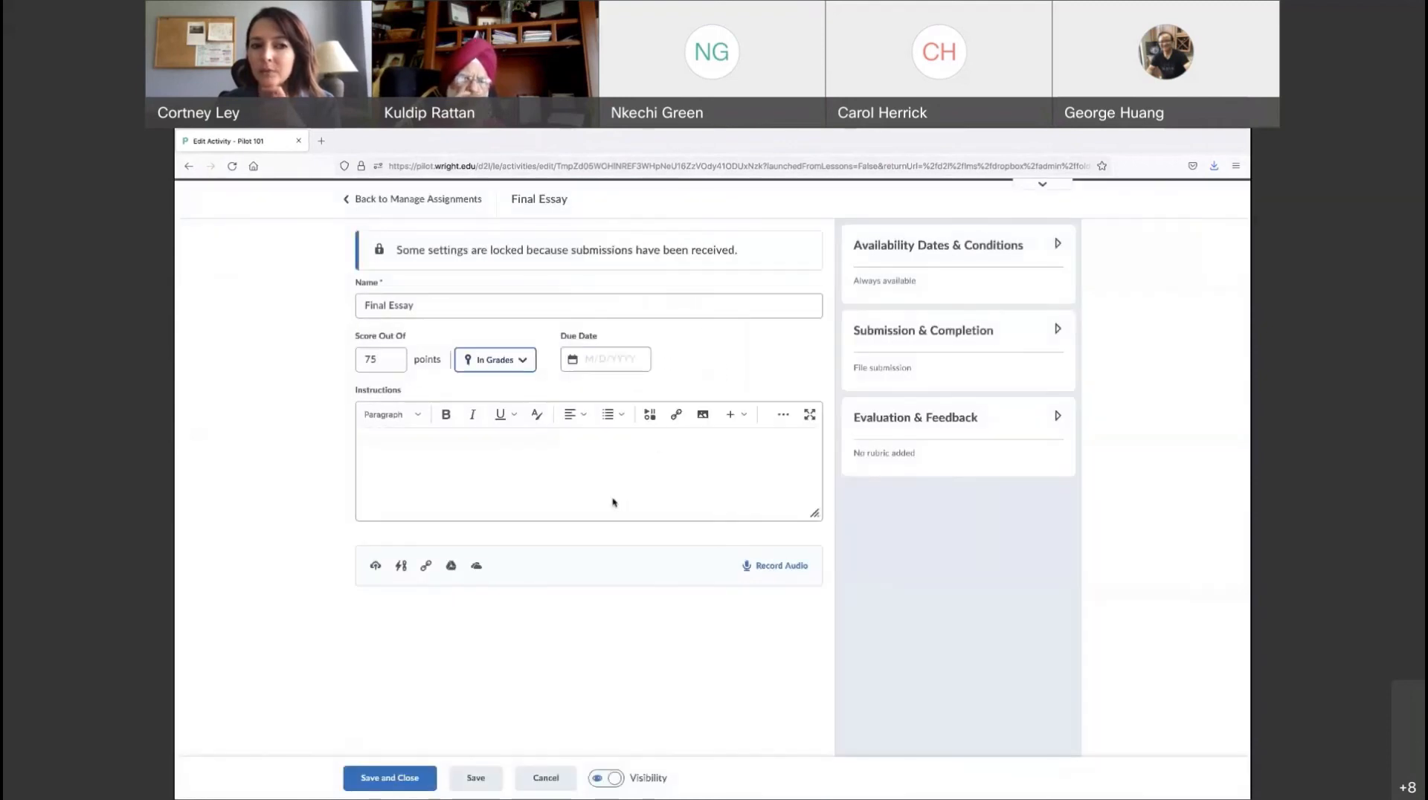
left_click(385, 778)
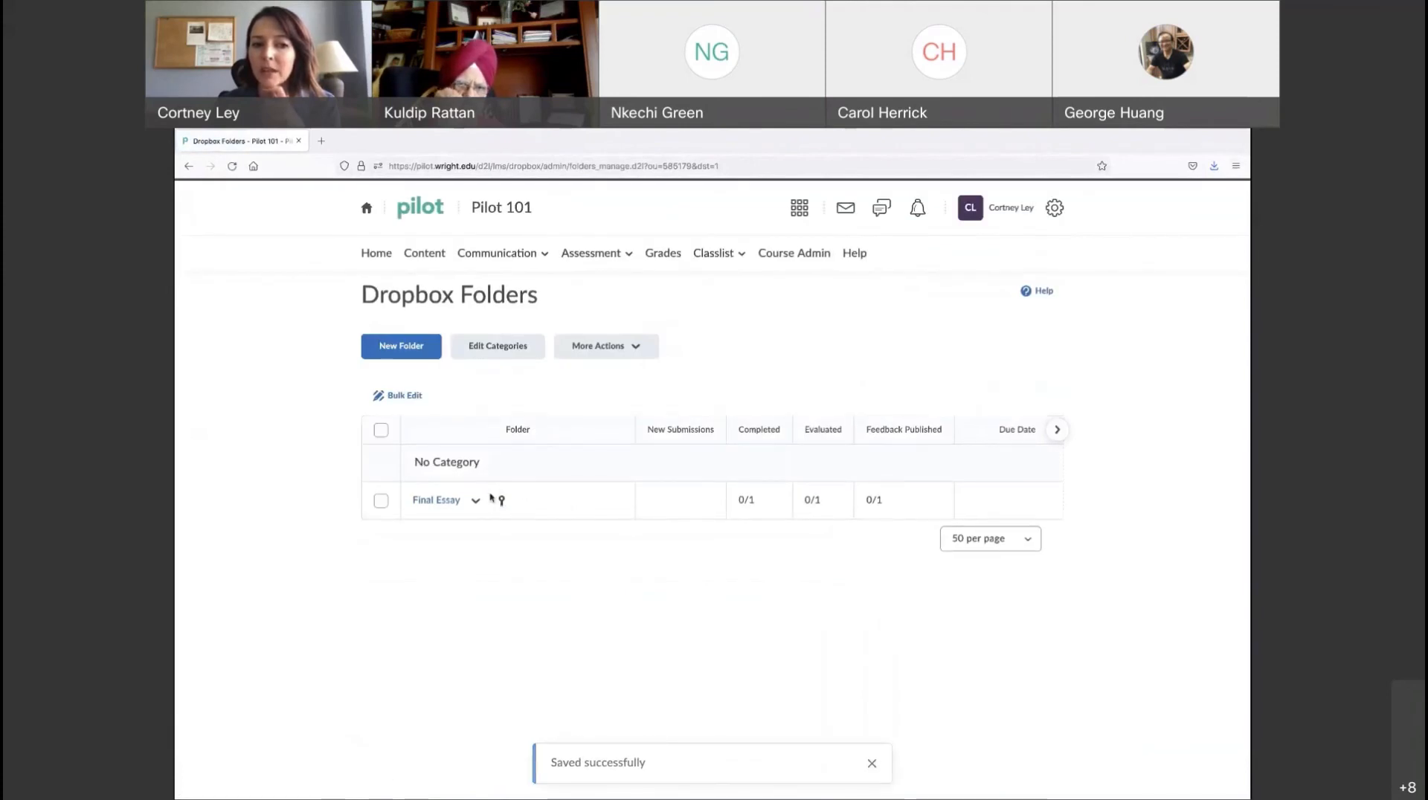
Check the activity associations in the grade item management list and review Exam 1's association information
left_click(664, 255)
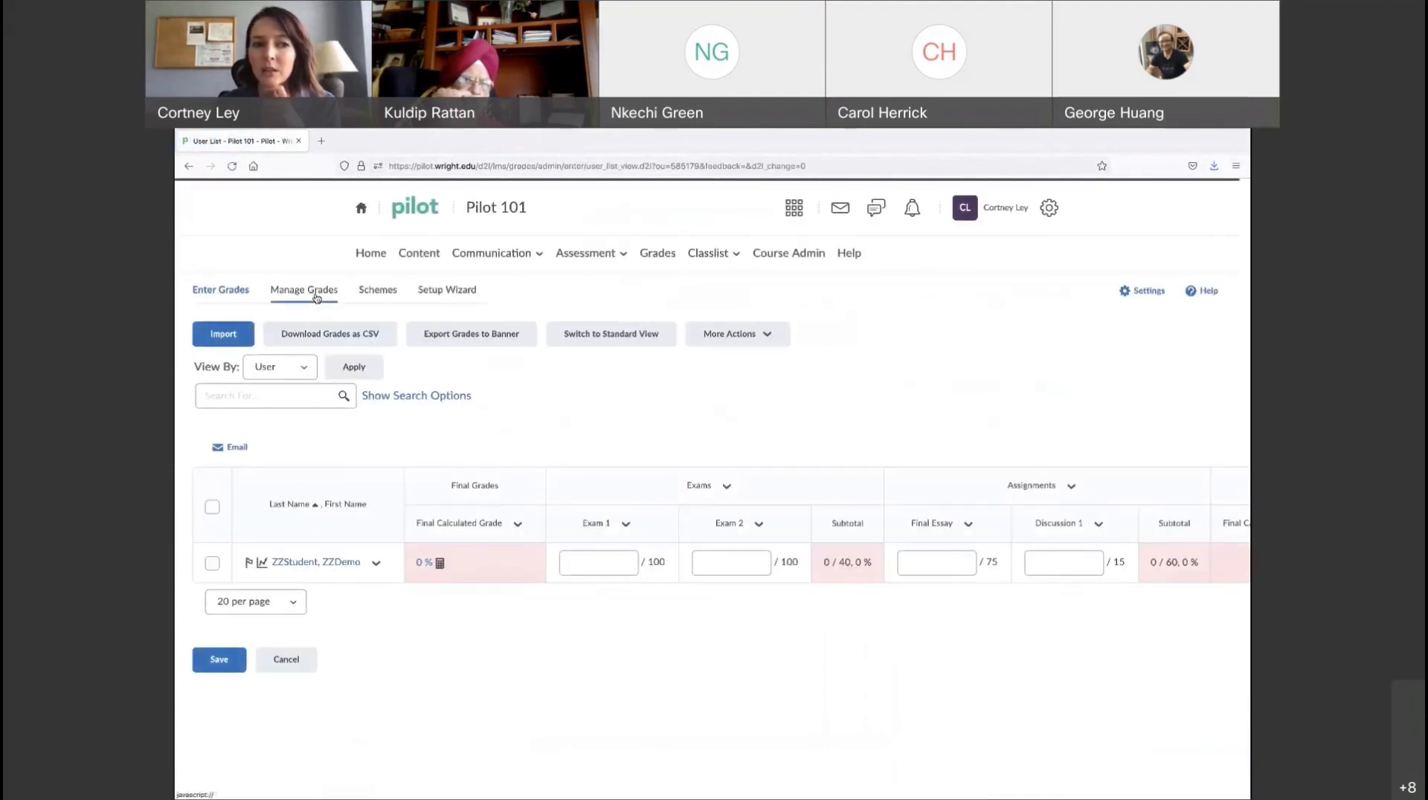
left_click(316, 294)
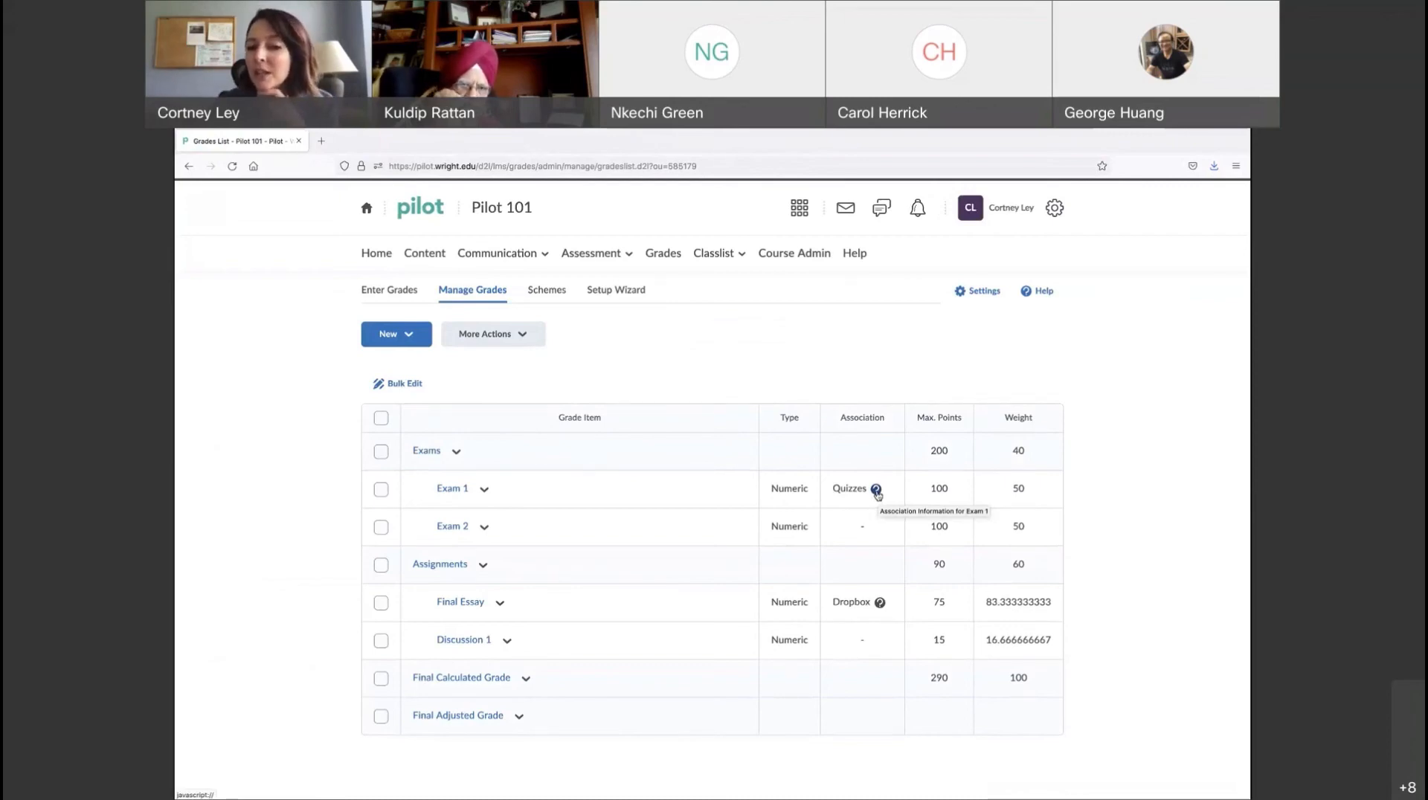
left_click(876, 490)
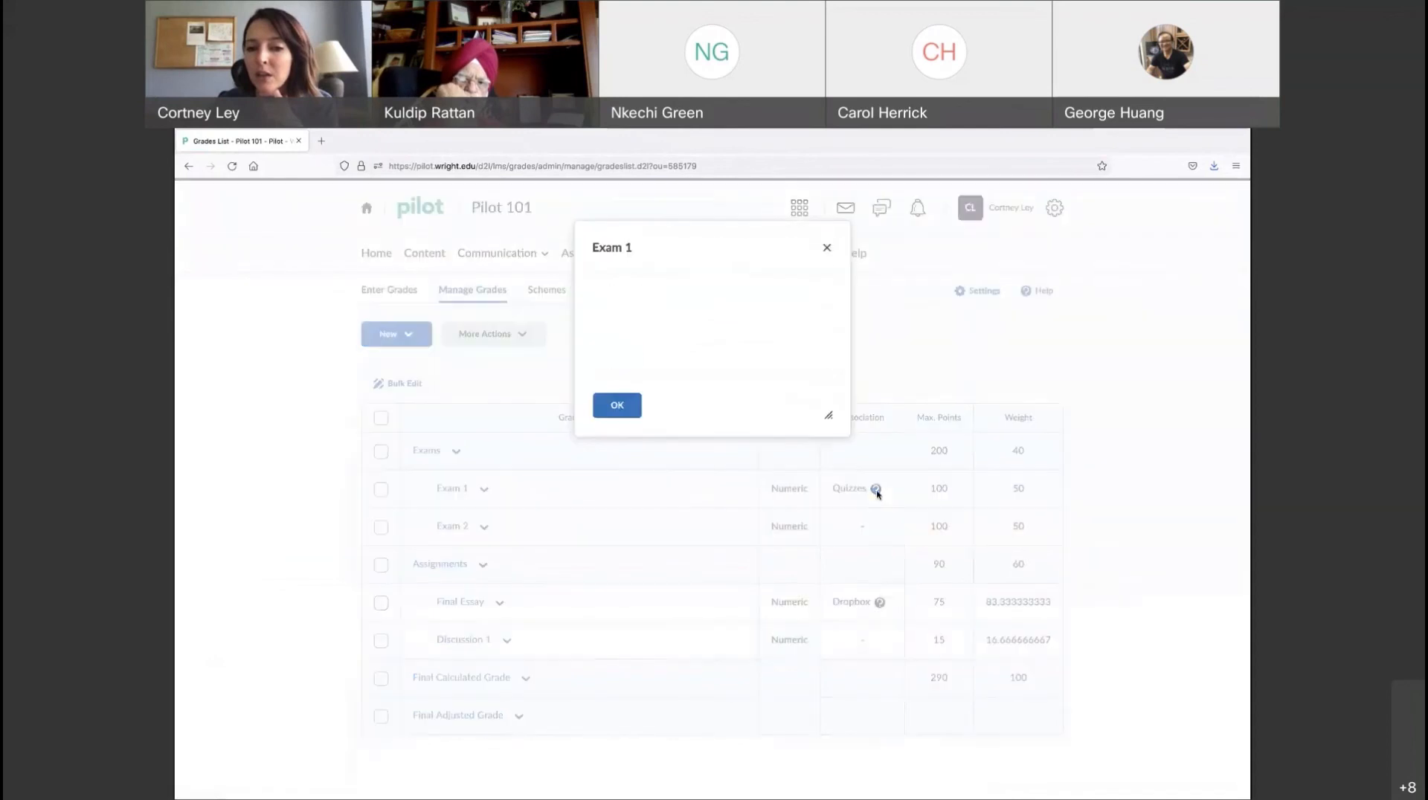
scroll(711, 382, "down", 3)
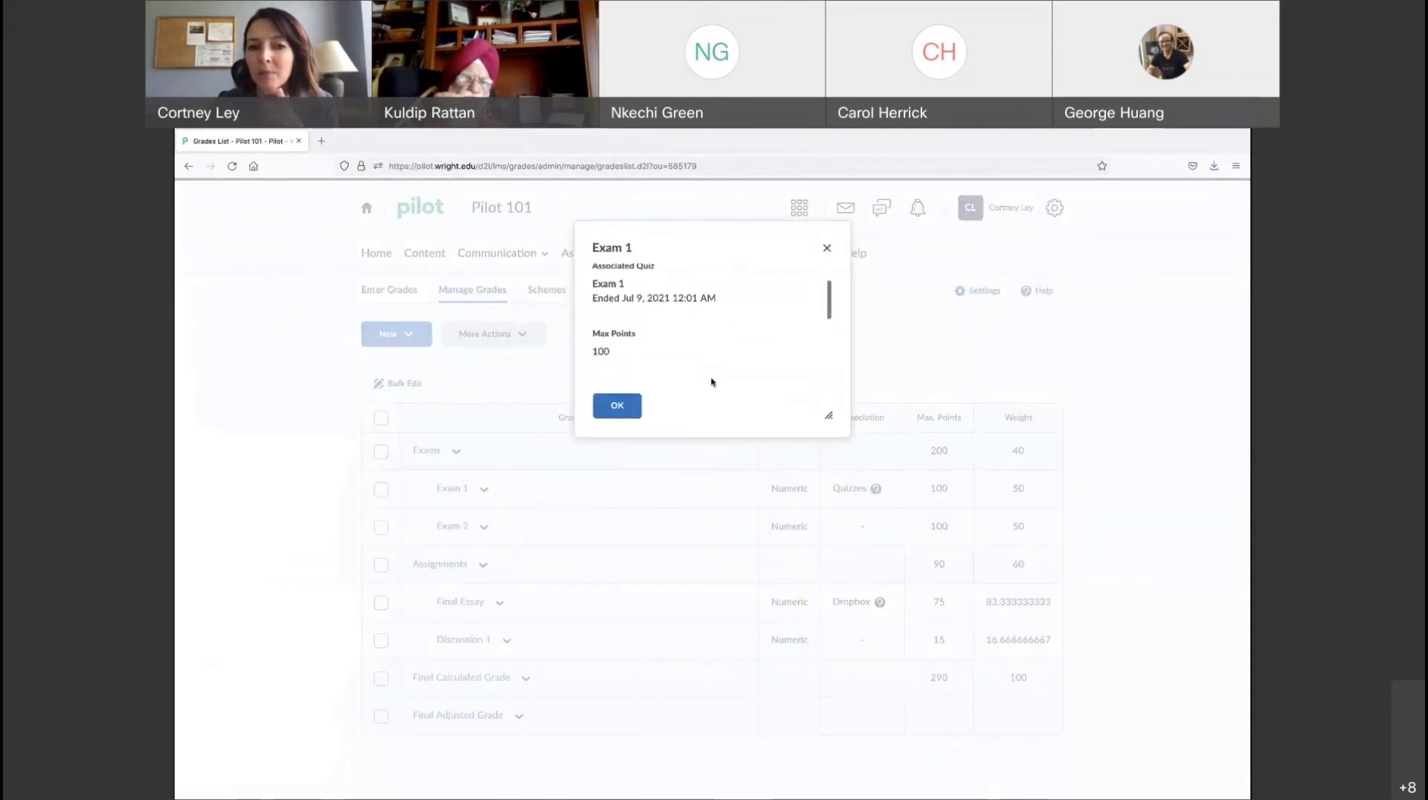
scroll(711, 383, "down", 2)
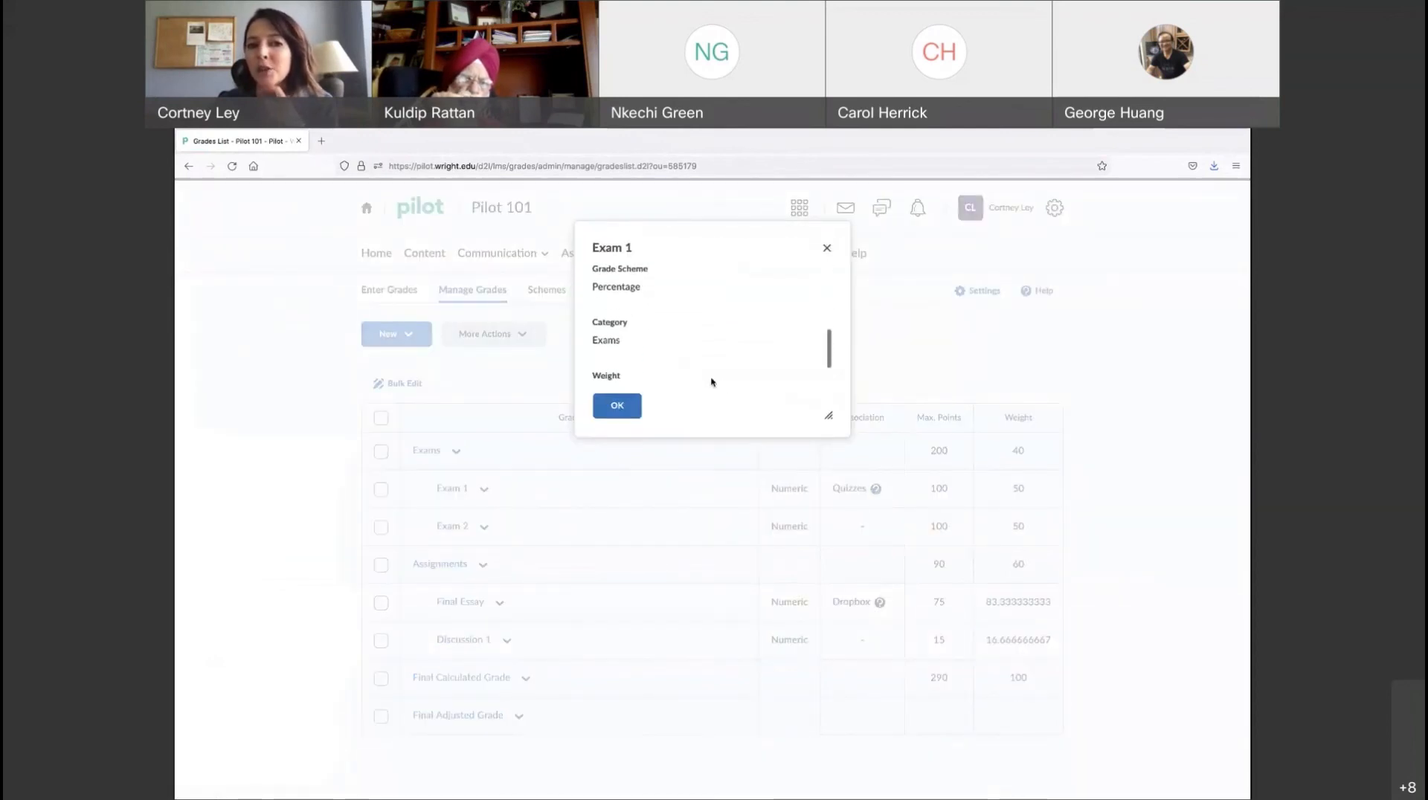
scroll(711, 382, "down", 1)
scroll(711, 383, "up", 3)
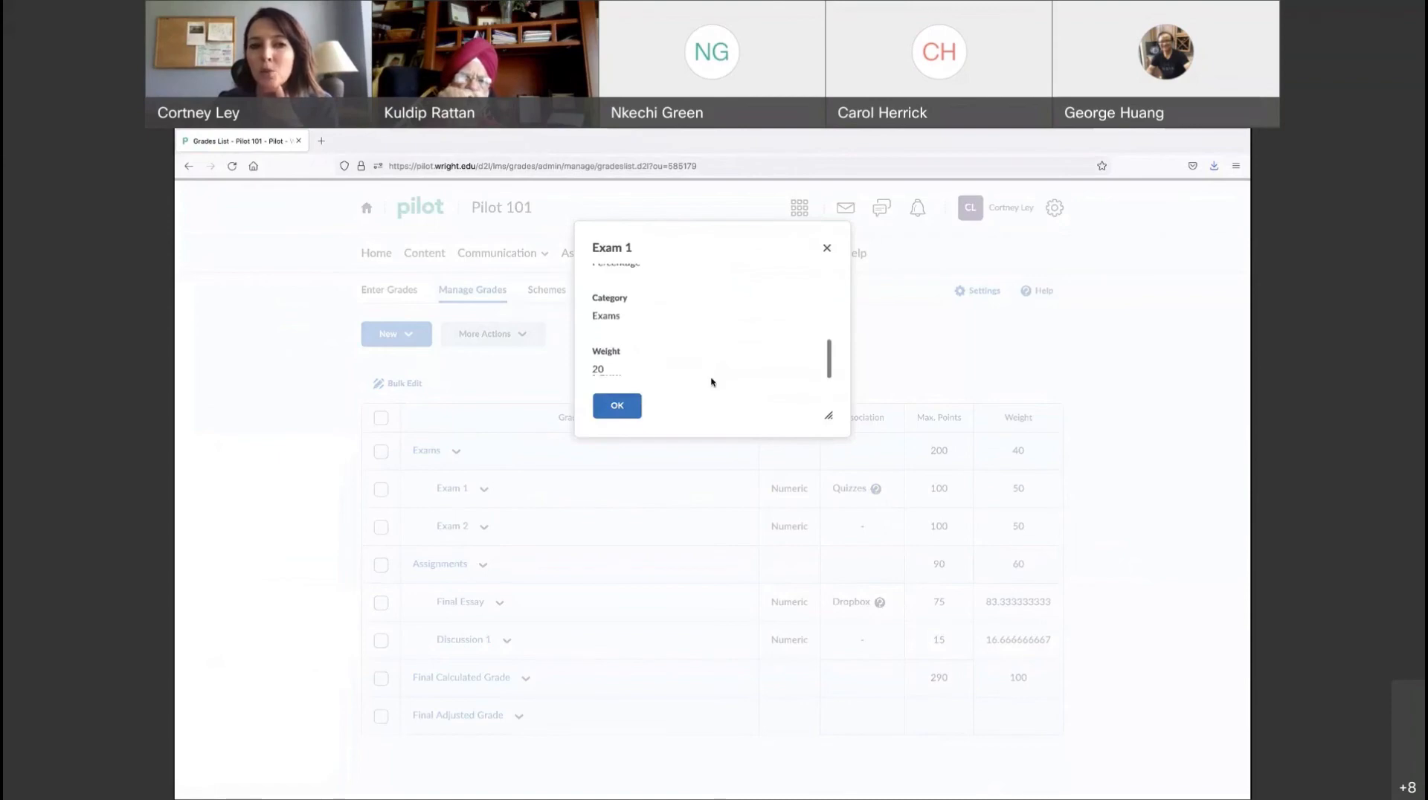
scroll(711, 382, "up", 3)
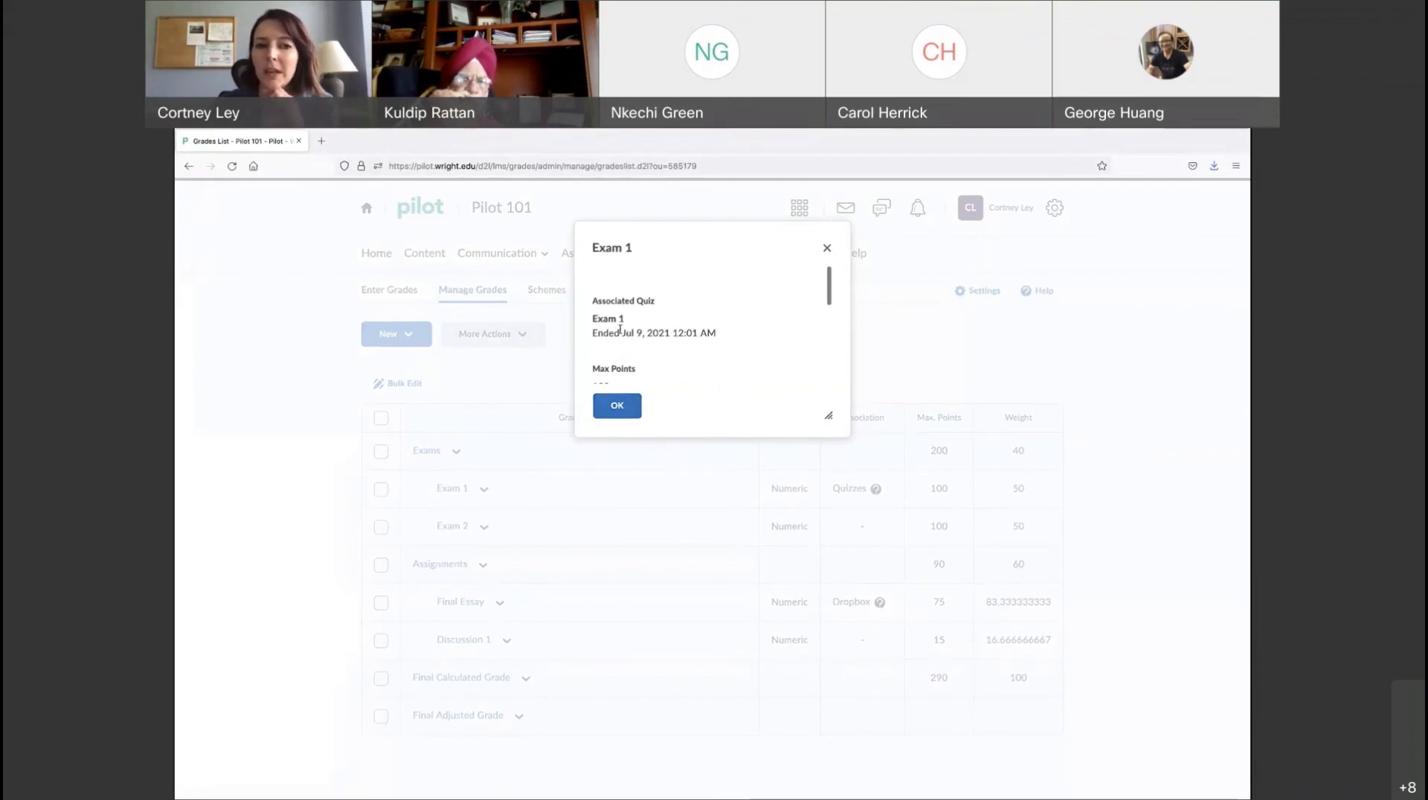
left_click(617, 407)
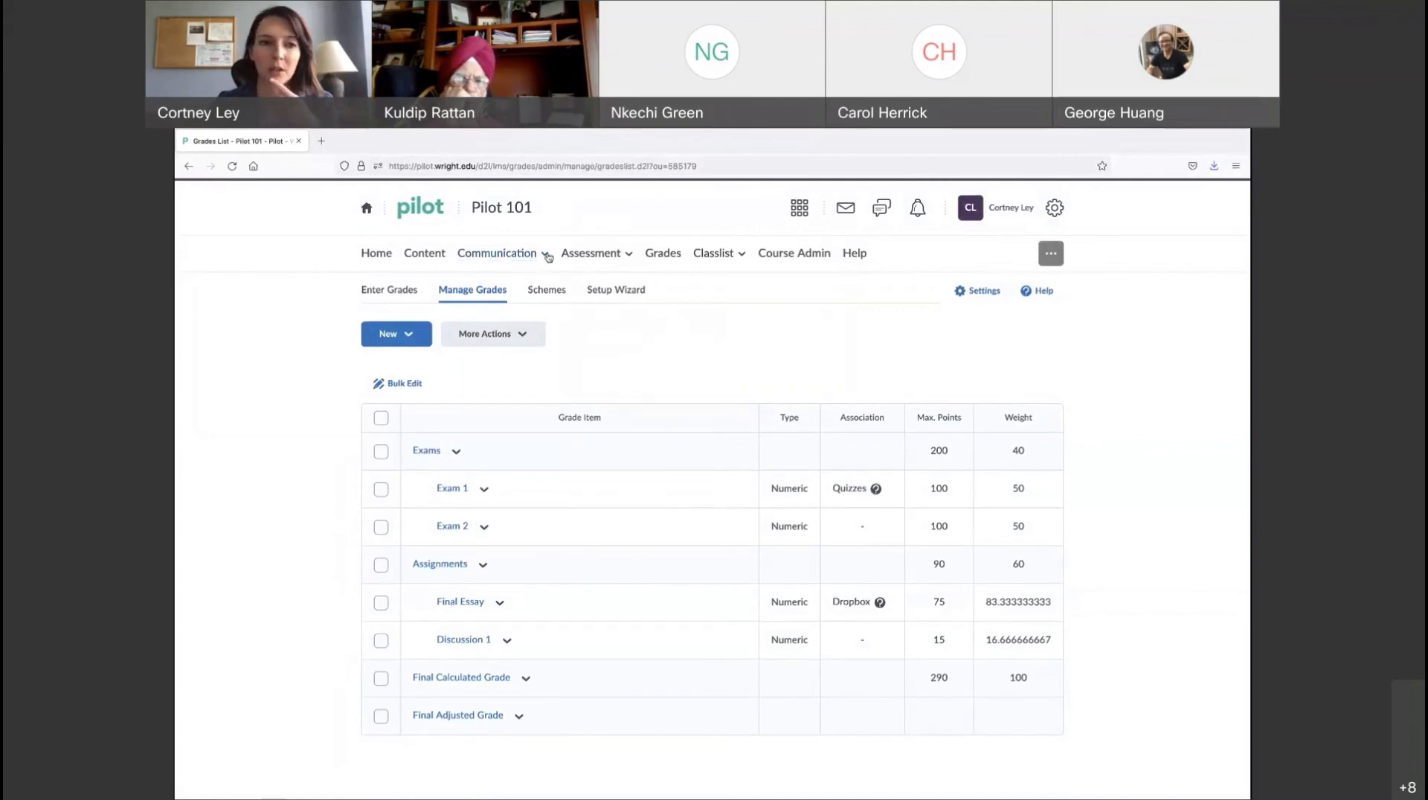
Open the assessment settings of the Week 1 Reading Response discussion topic for editing
left_click(544, 257)
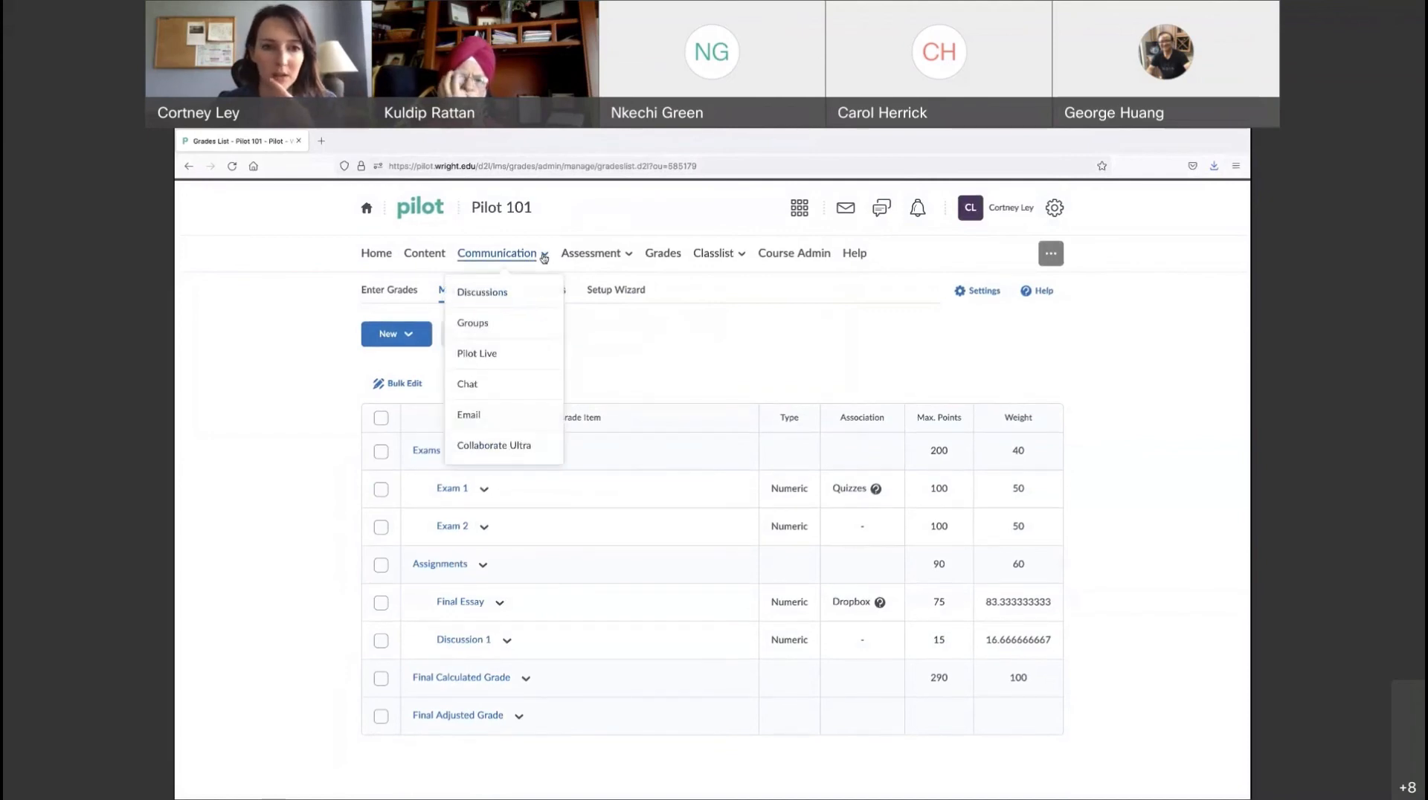
left_click(505, 291)
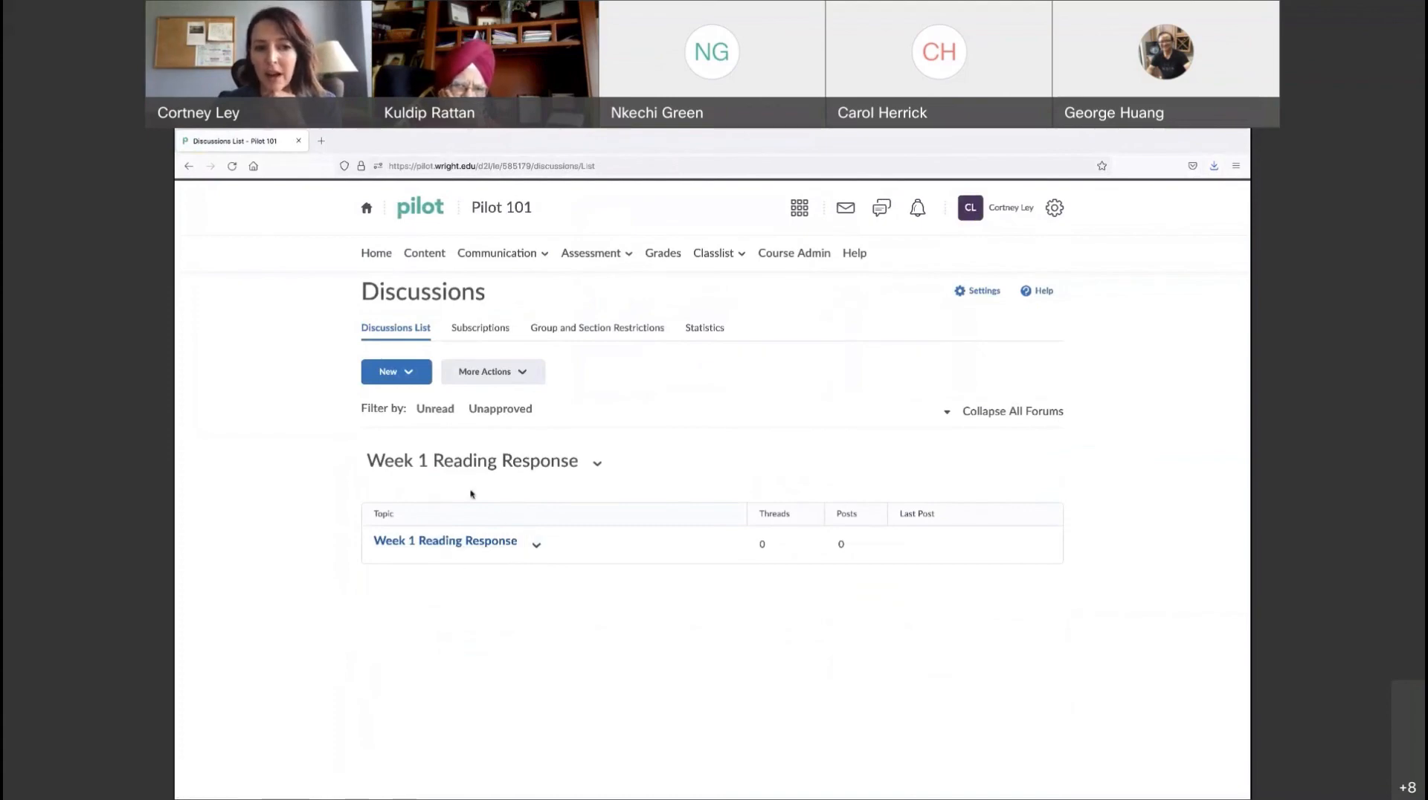
left_click(439, 545)
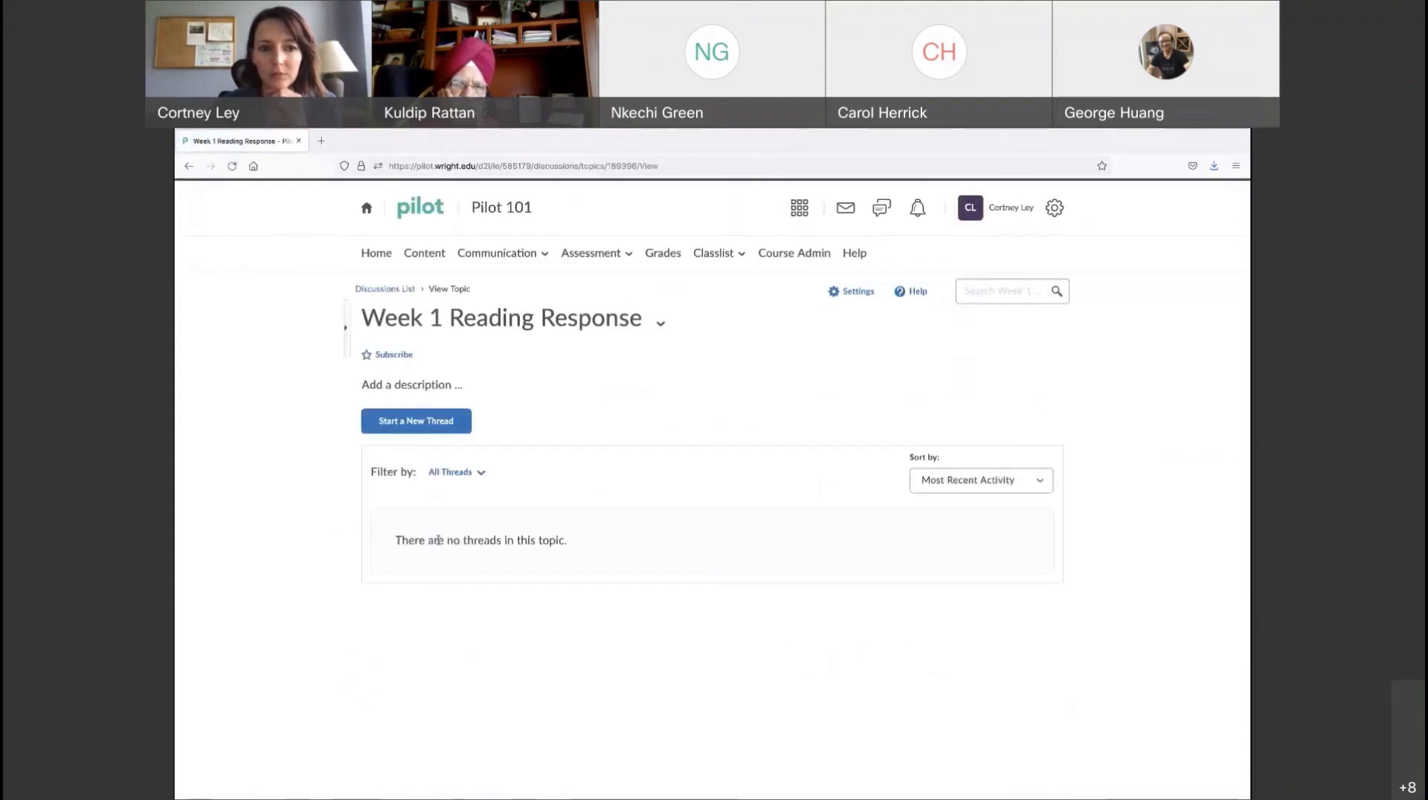
left_click(659, 324)
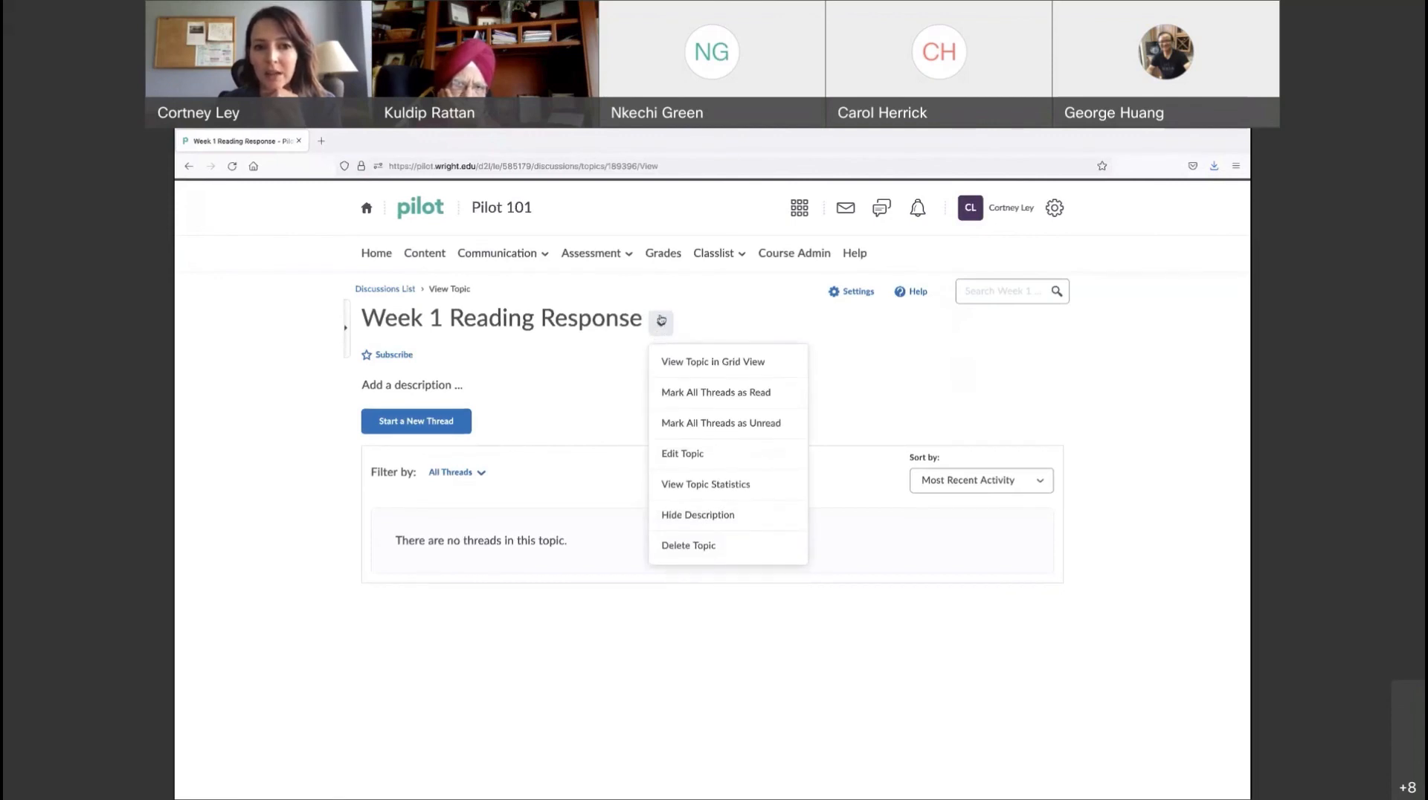
left_click(677, 462)
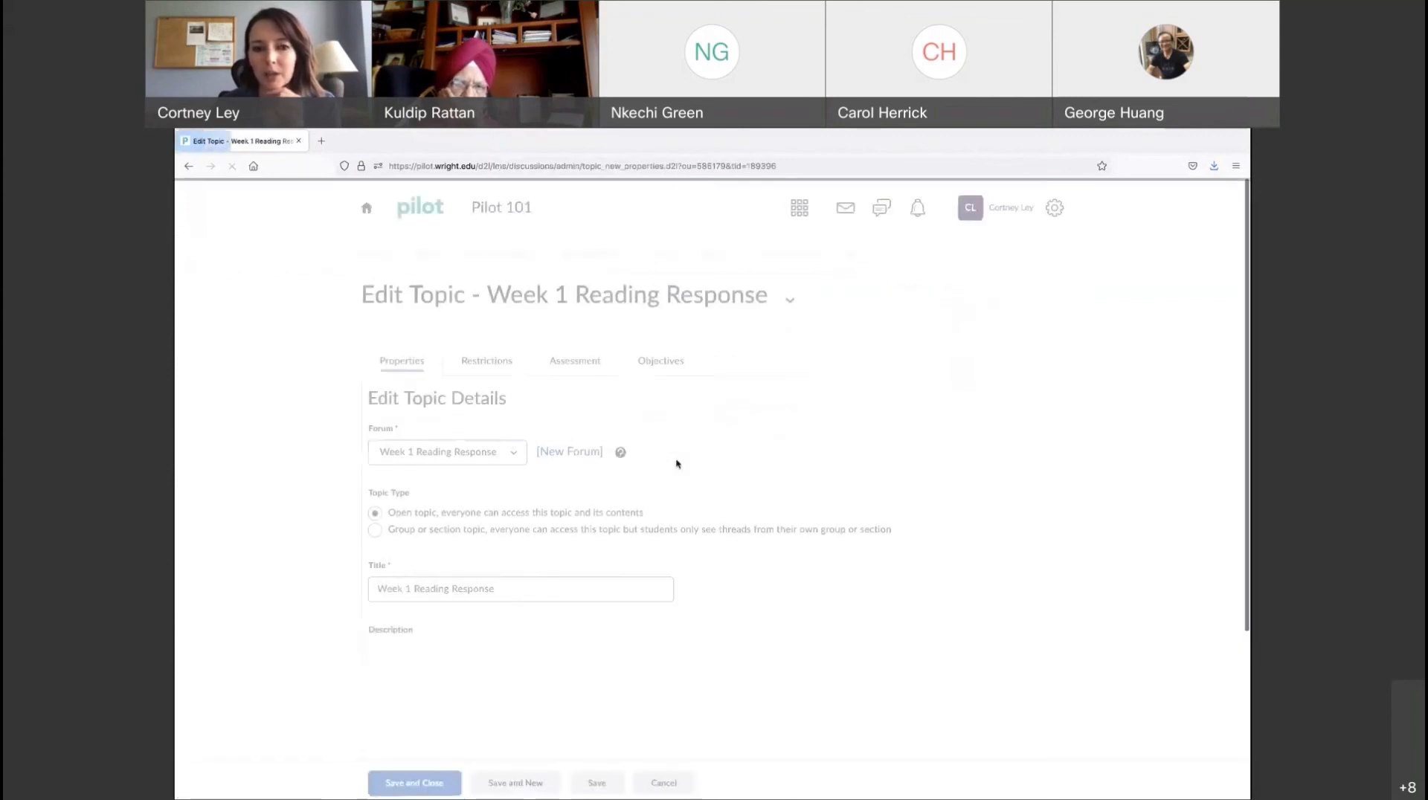
left_click(570, 365)
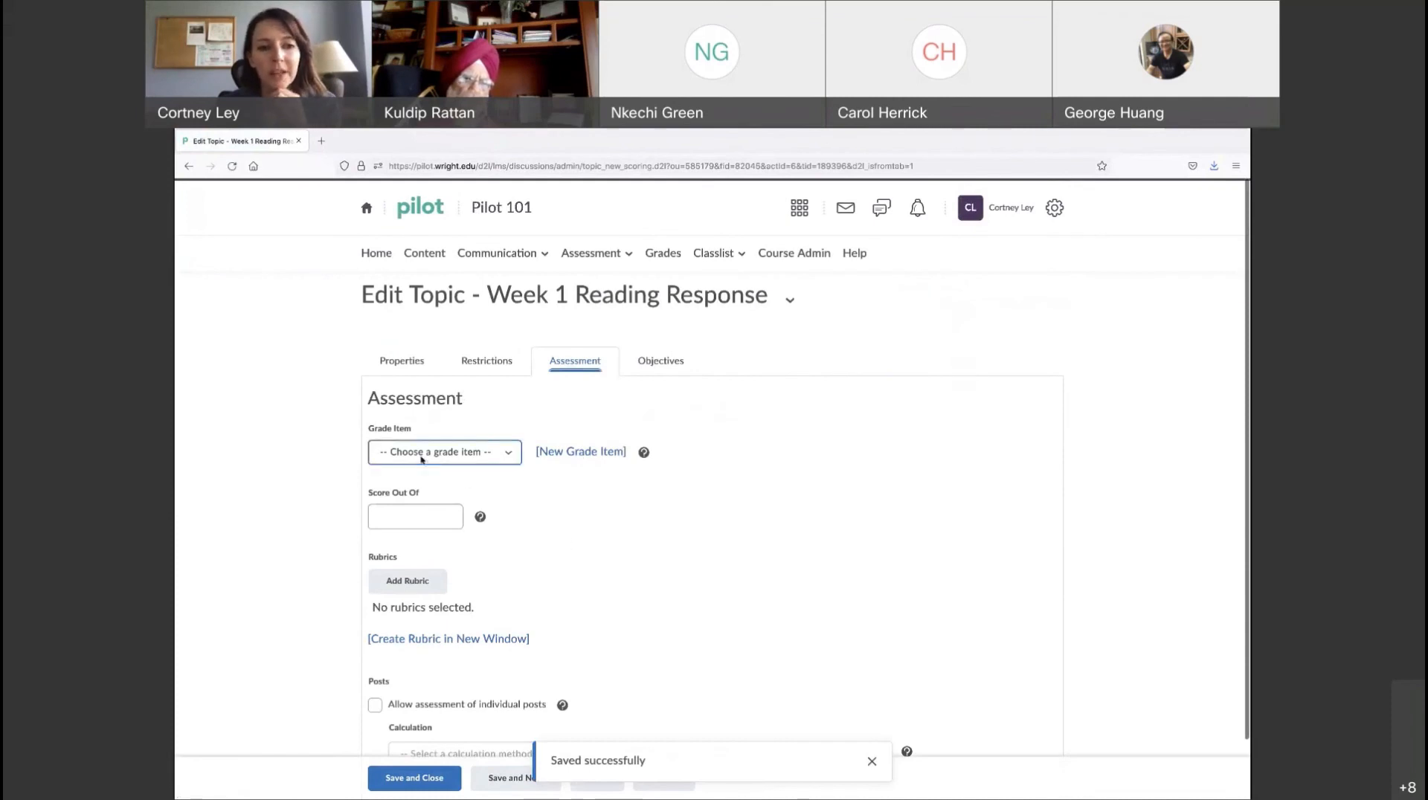
Link the topic to the Discussion 1 grade item, set its score out of 15, and save and close it
left_click(506, 457)
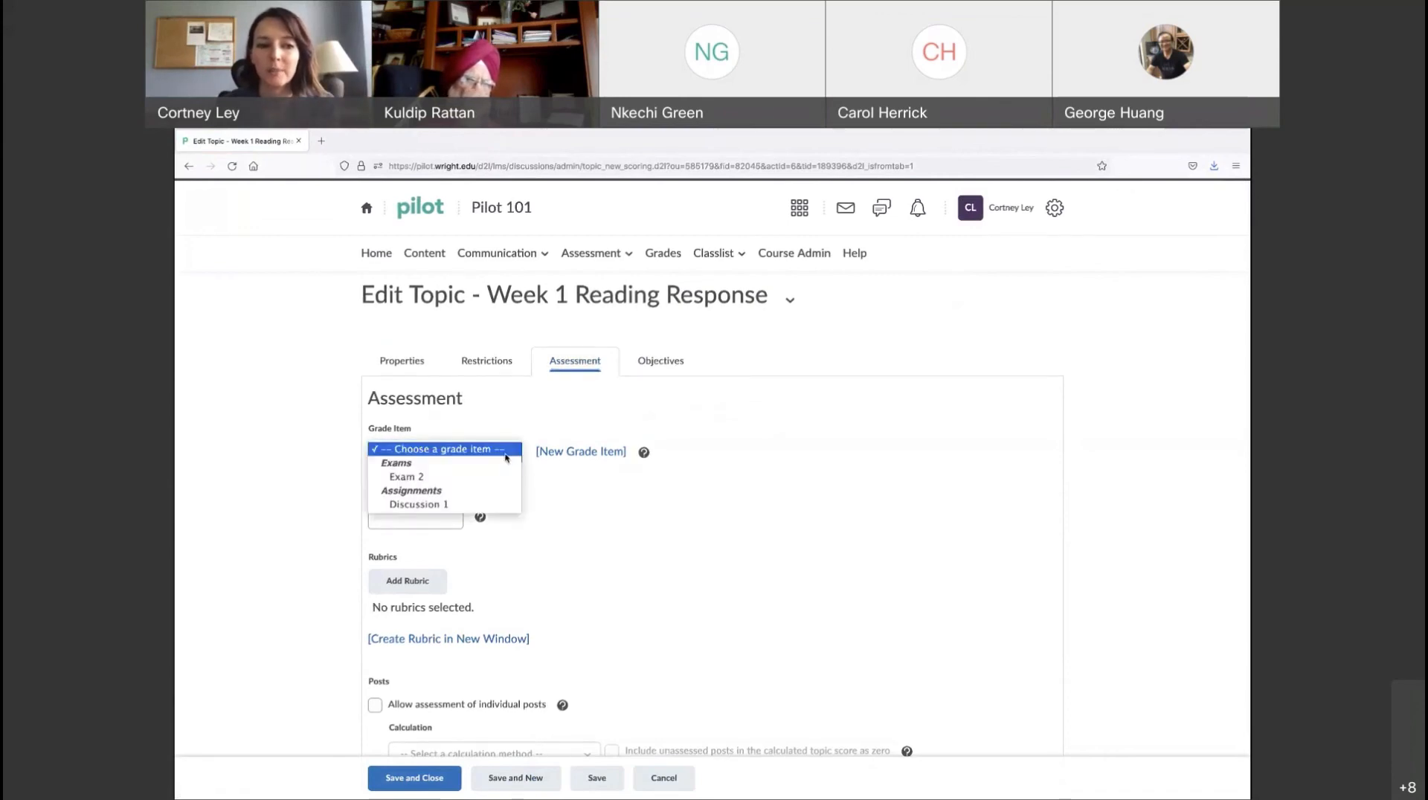
left_click(425, 506)
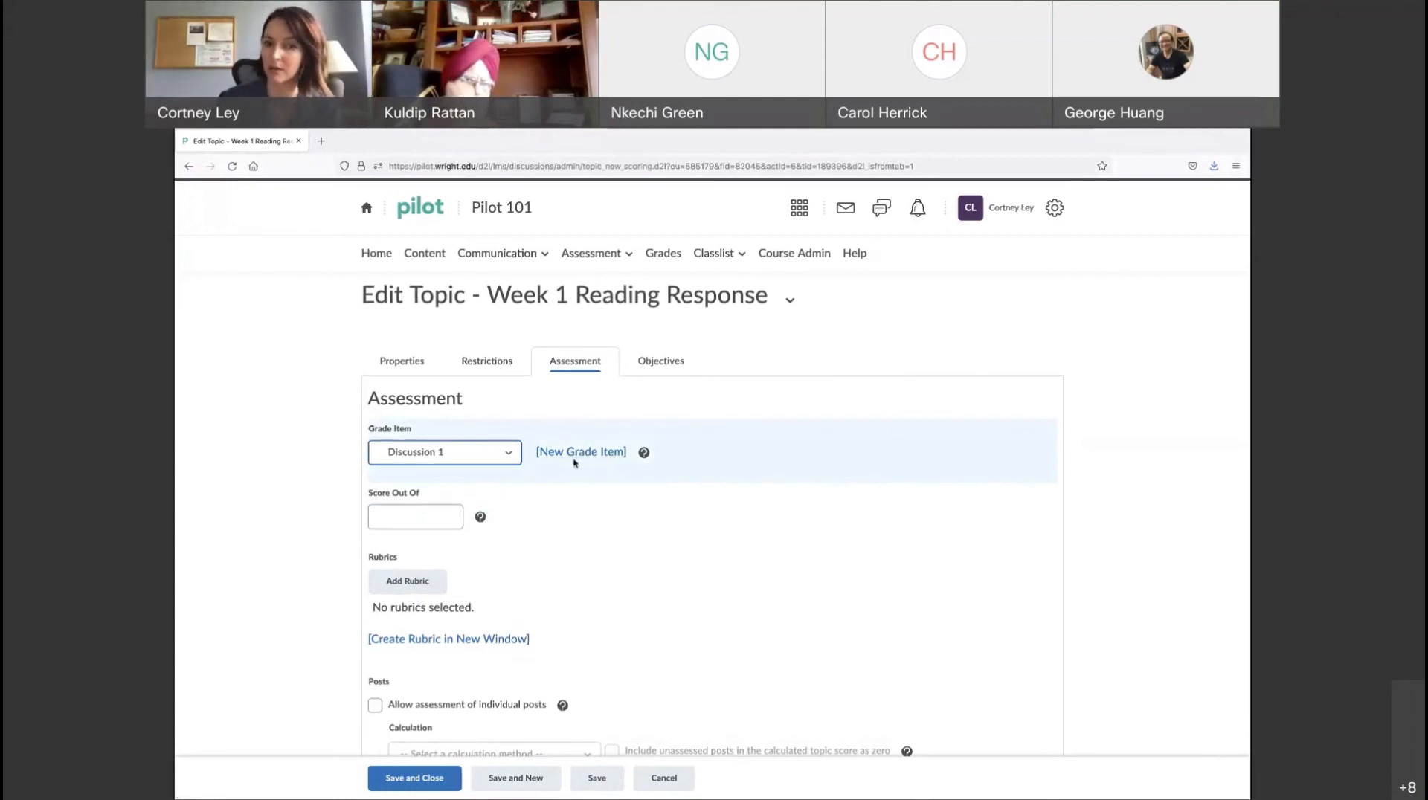
left_click(416, 515)
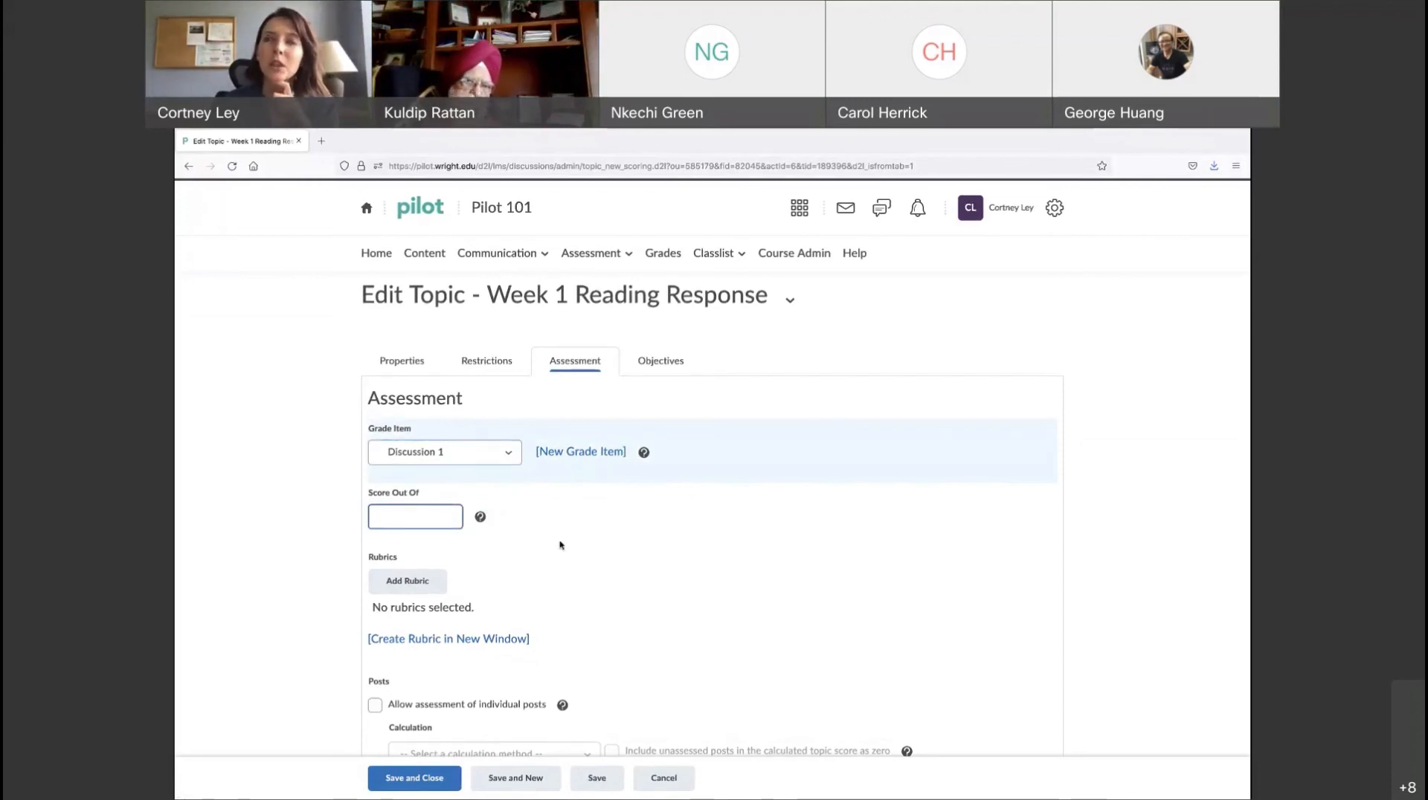
type("15")
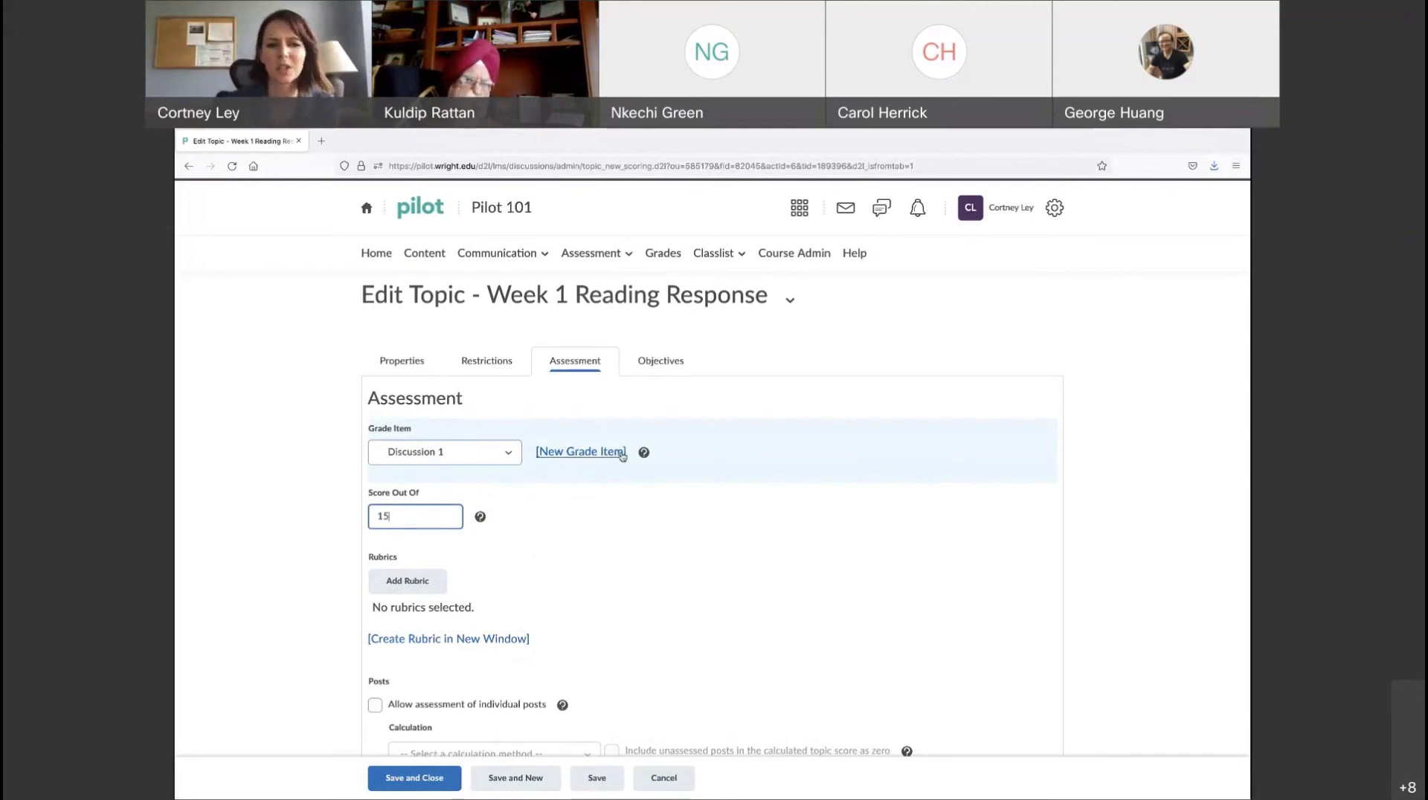
left_click(543, 566)
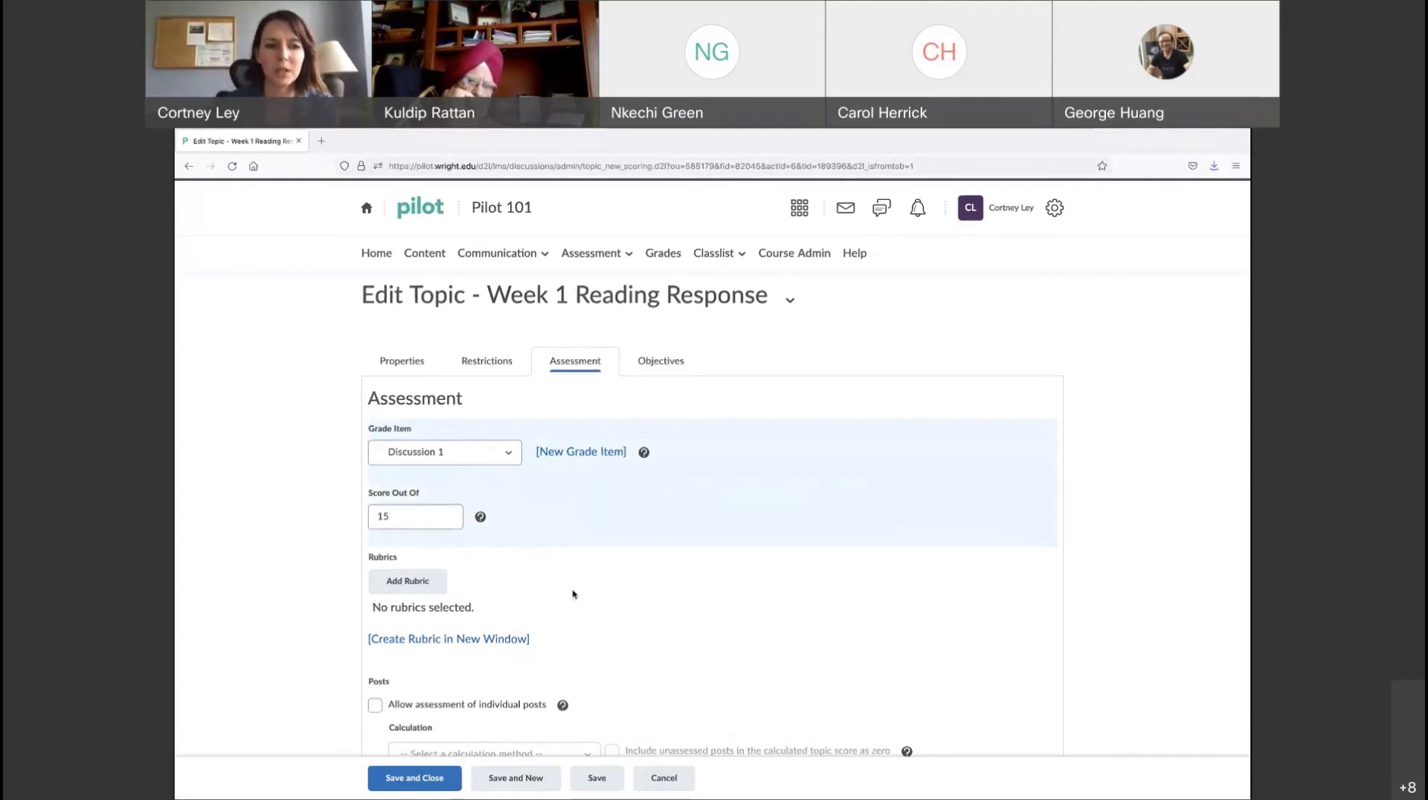
scroll(572, 594, "down", 2)
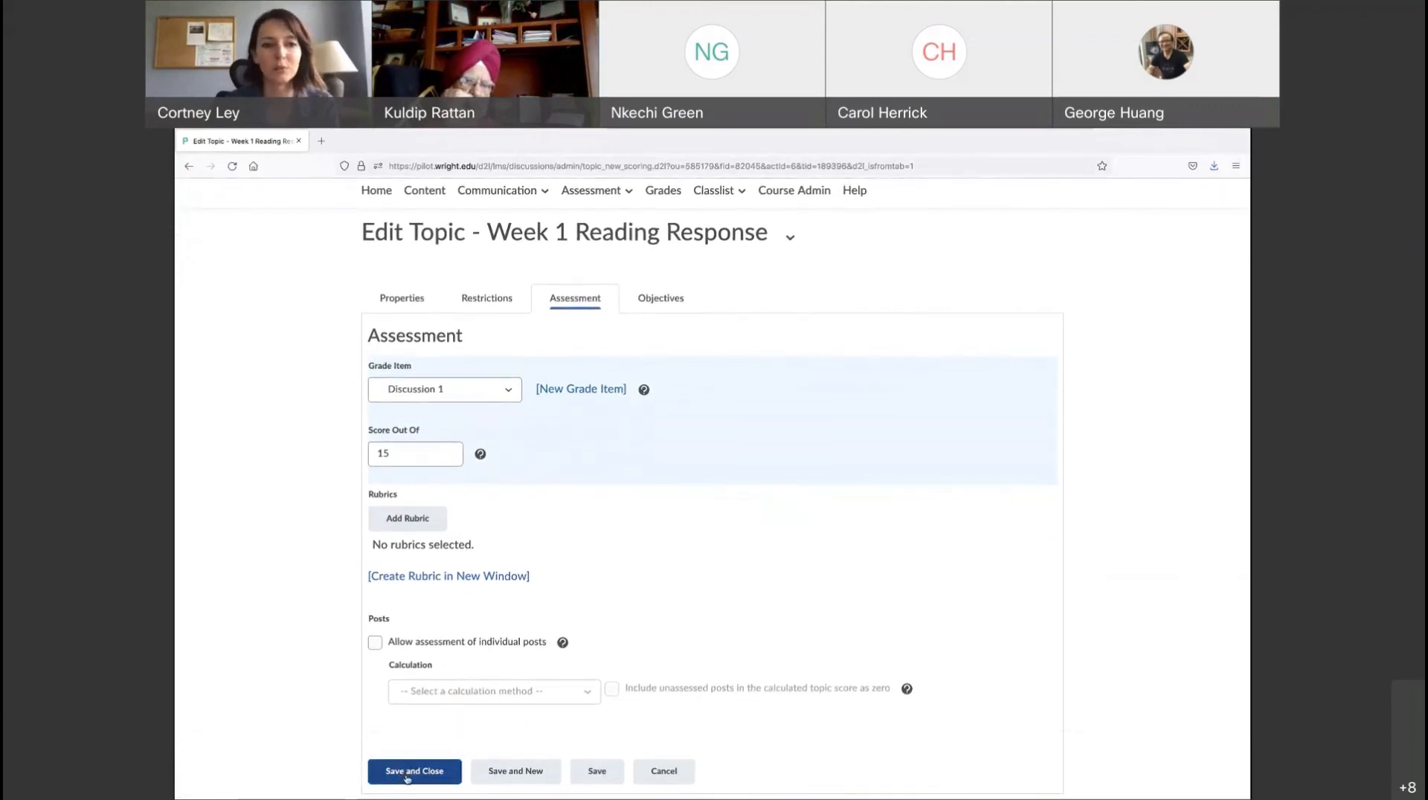
left_click(408, 775)
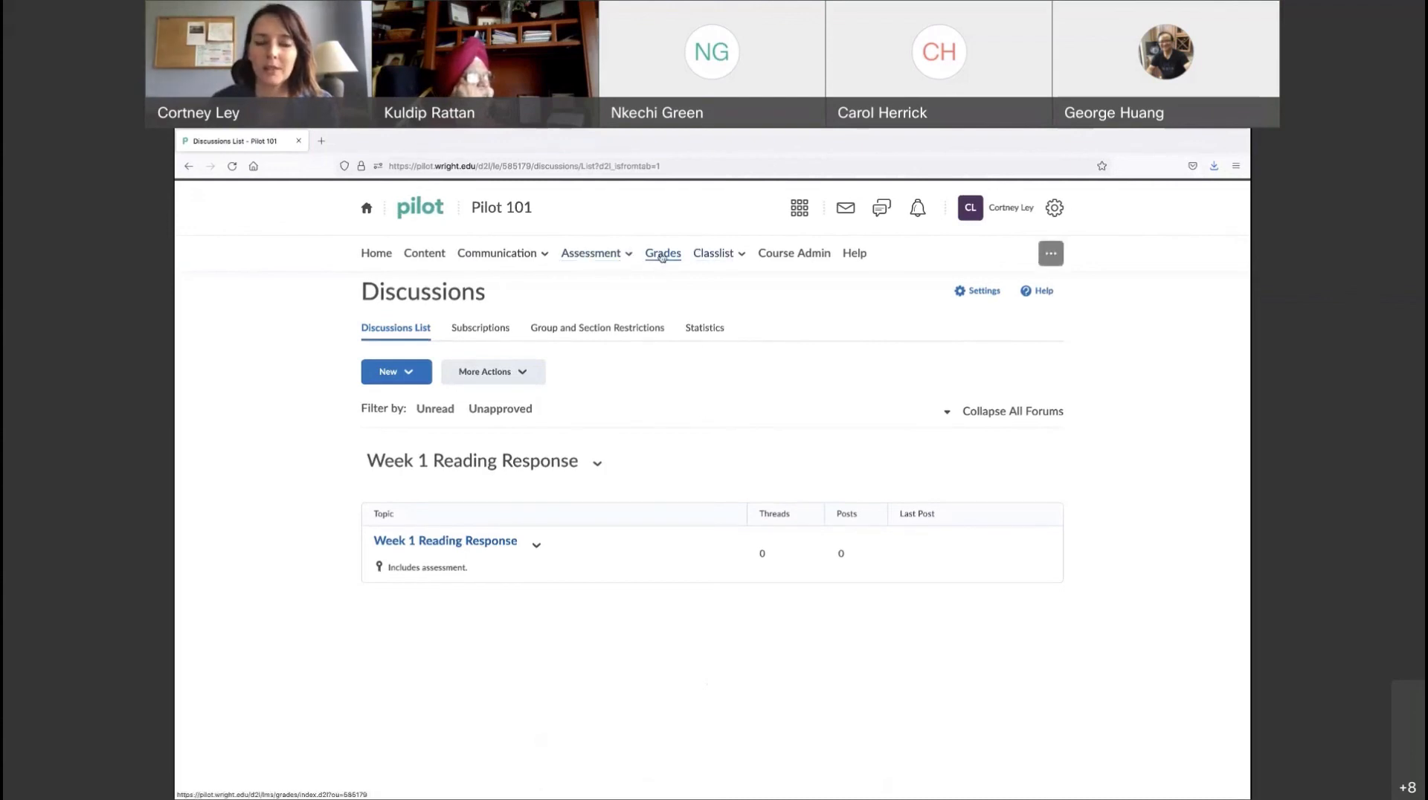
Review the linked activities of the grade items in the grade management list and return to grade entry
left_click(661, 254)
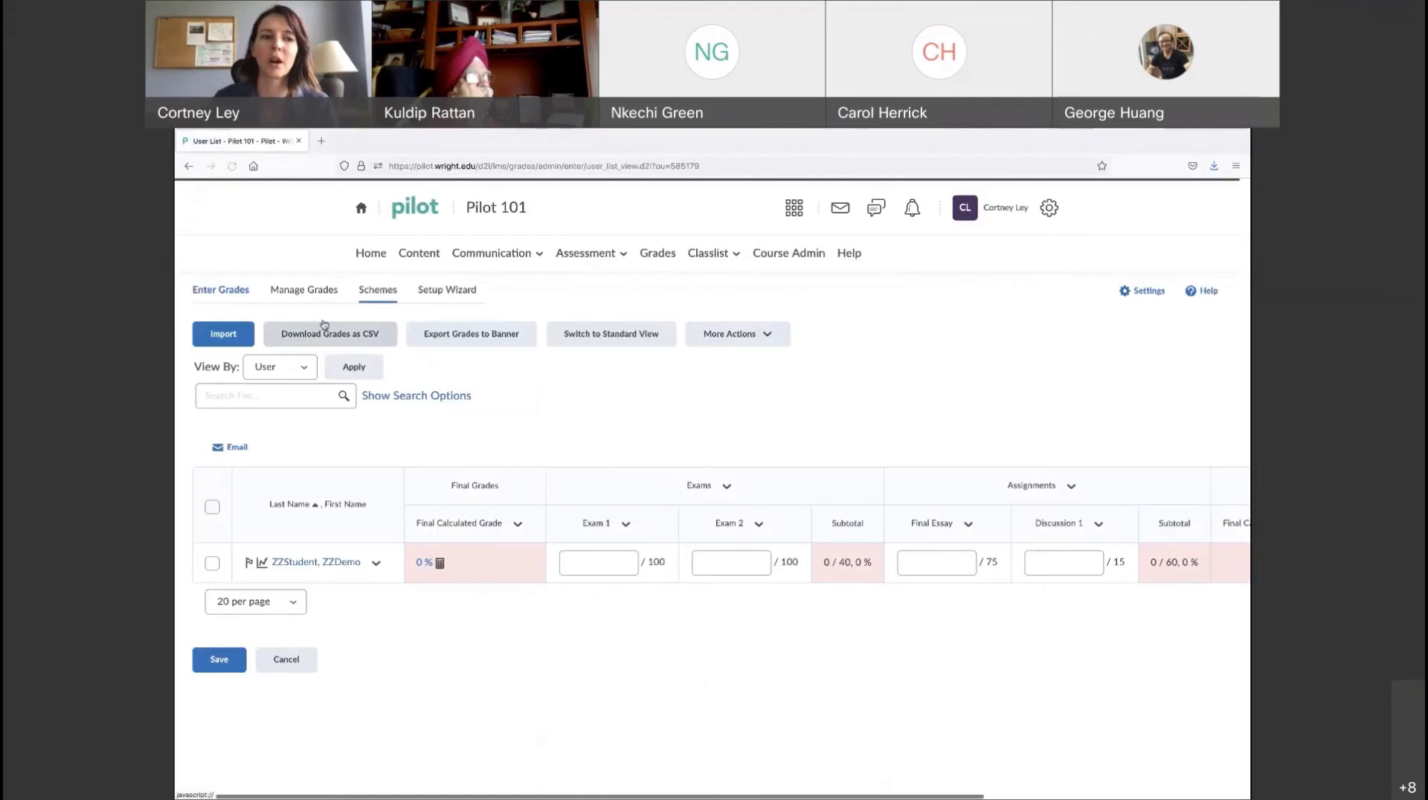
left_click(295, 297)
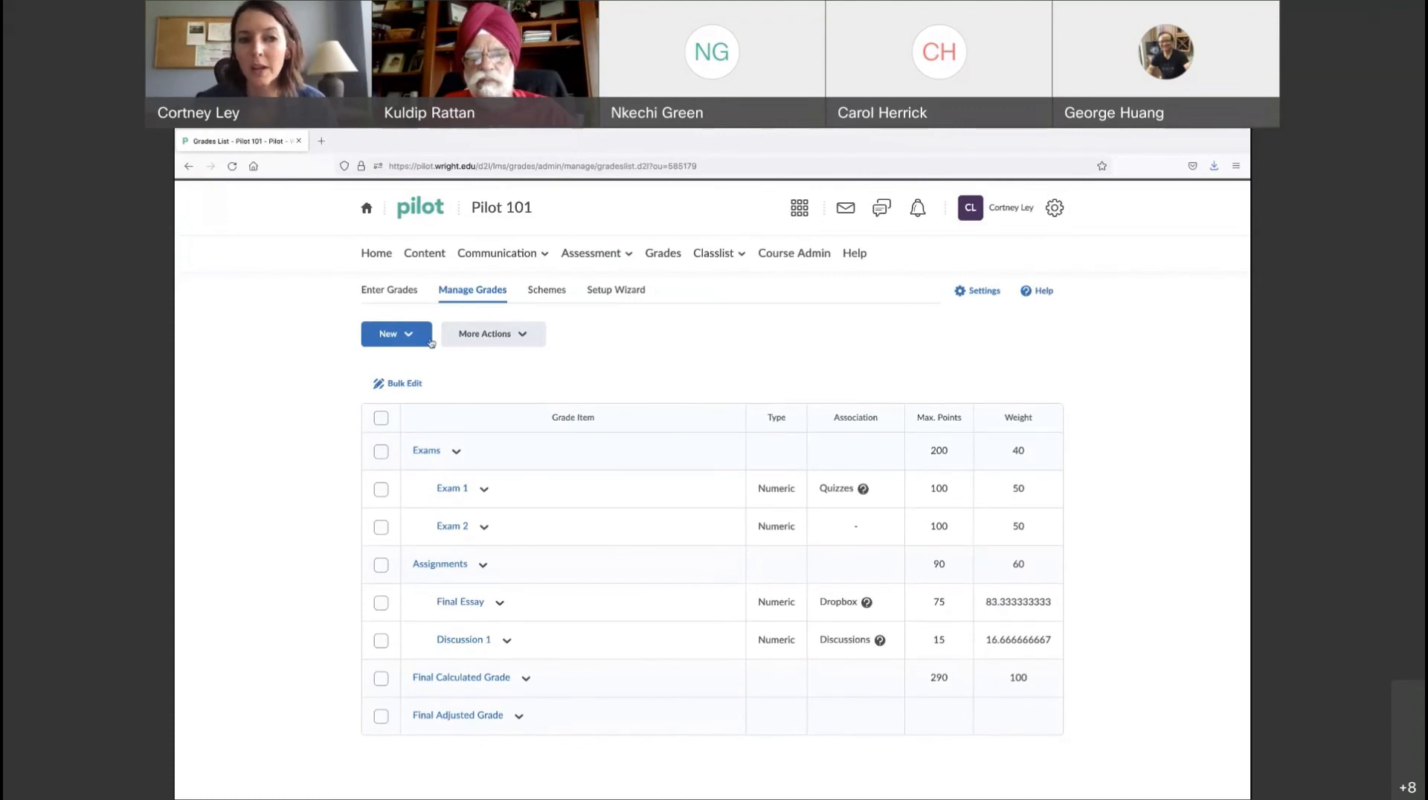
left_click(373, 291)
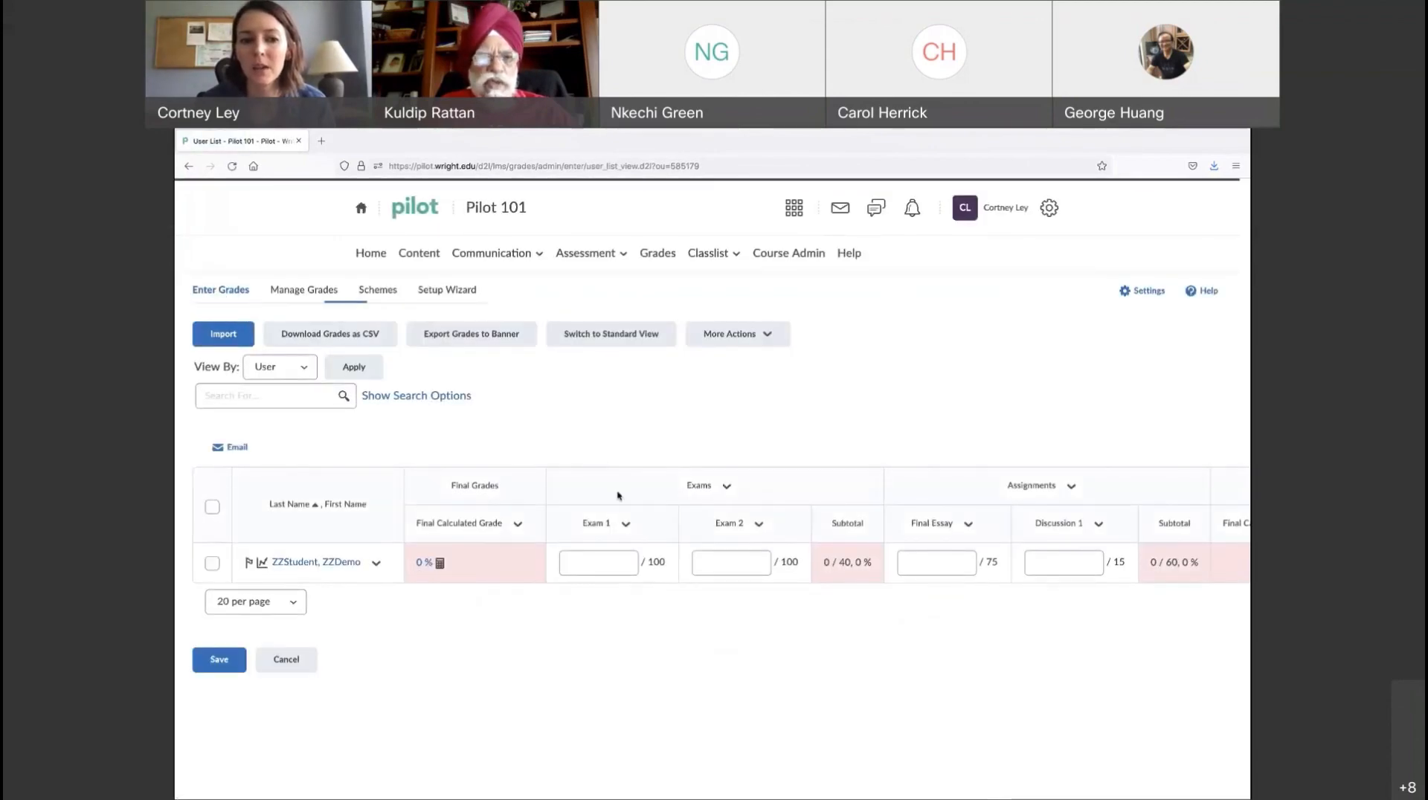
Switch the grade entry list to standard view and back to spreadsheet view
left_click(605, 569)
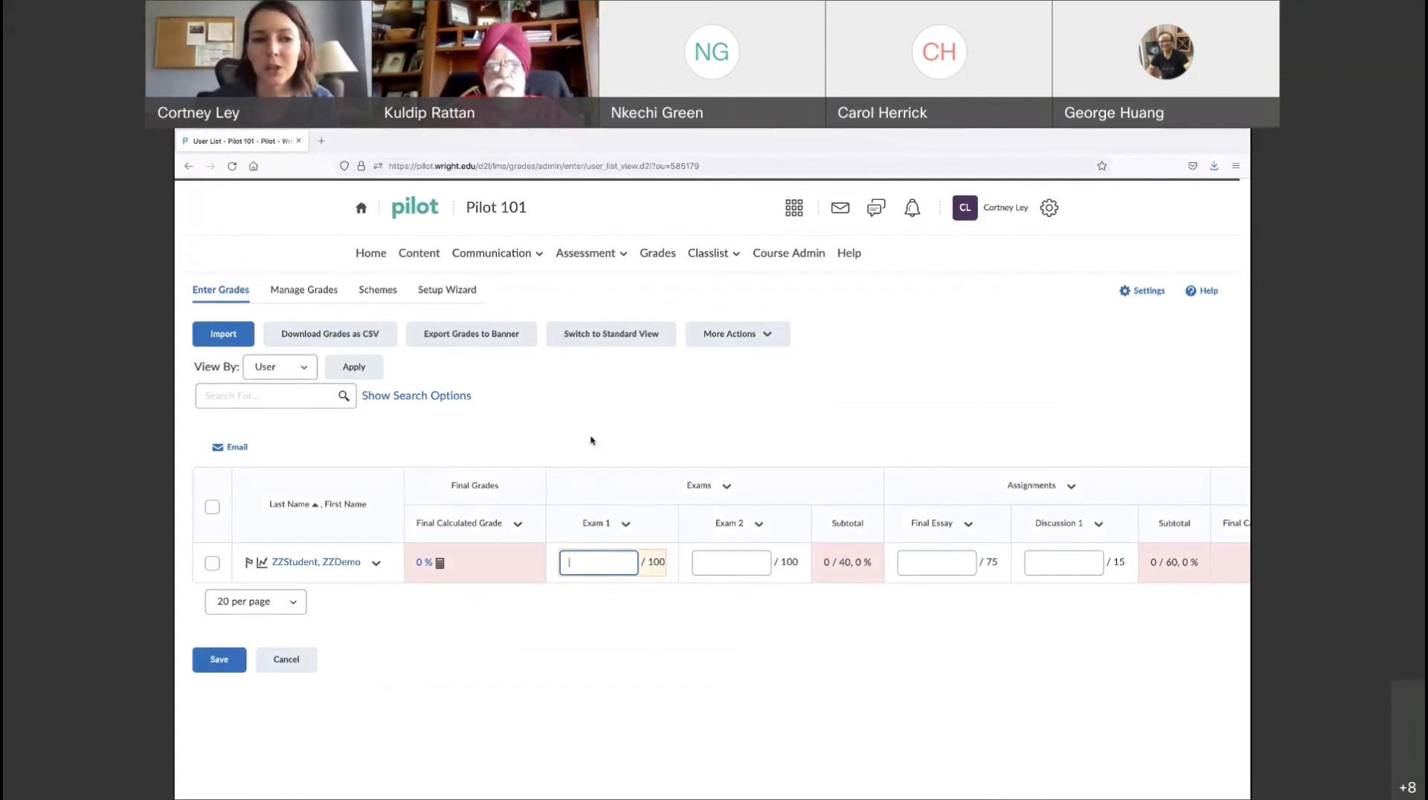
left_click(609, 341)
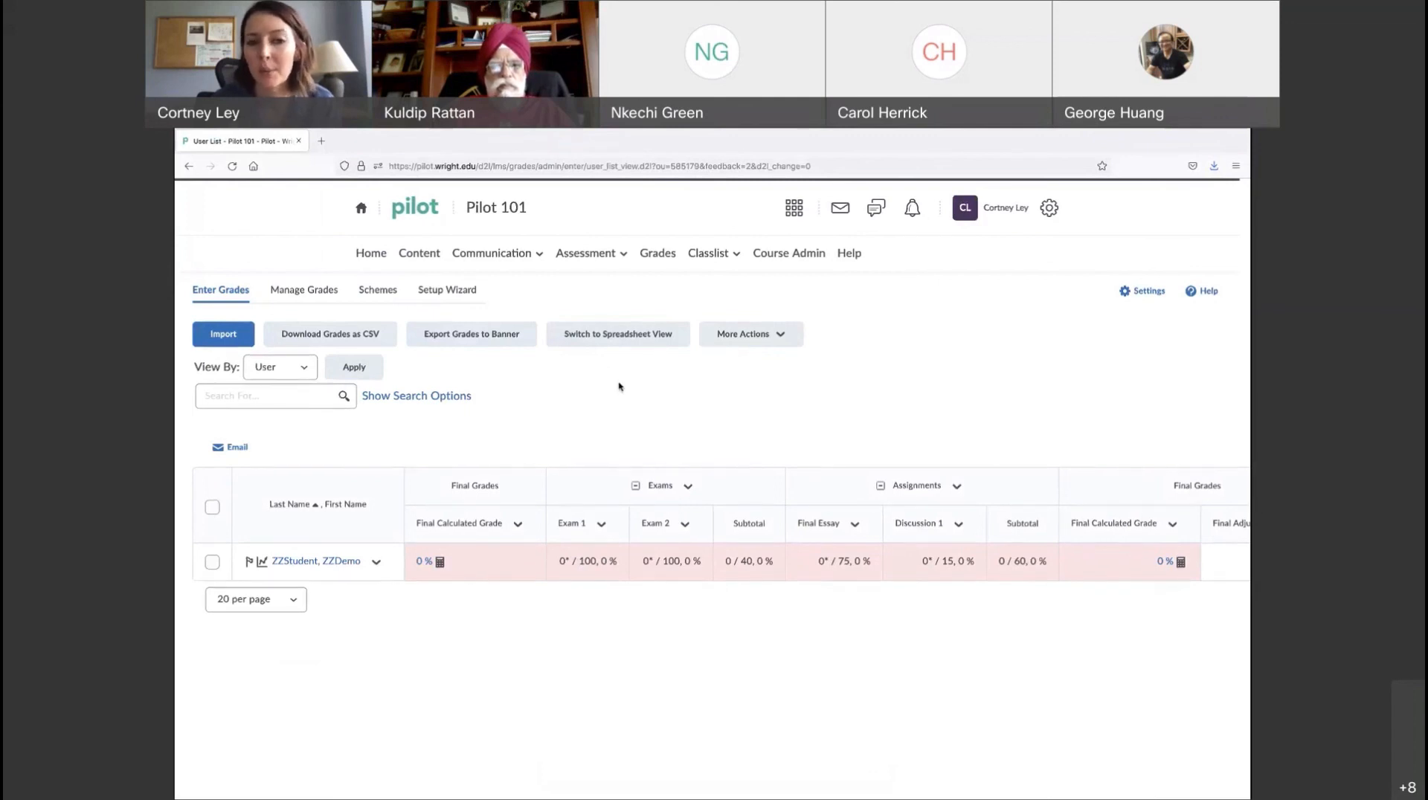
left_click(615, 342)
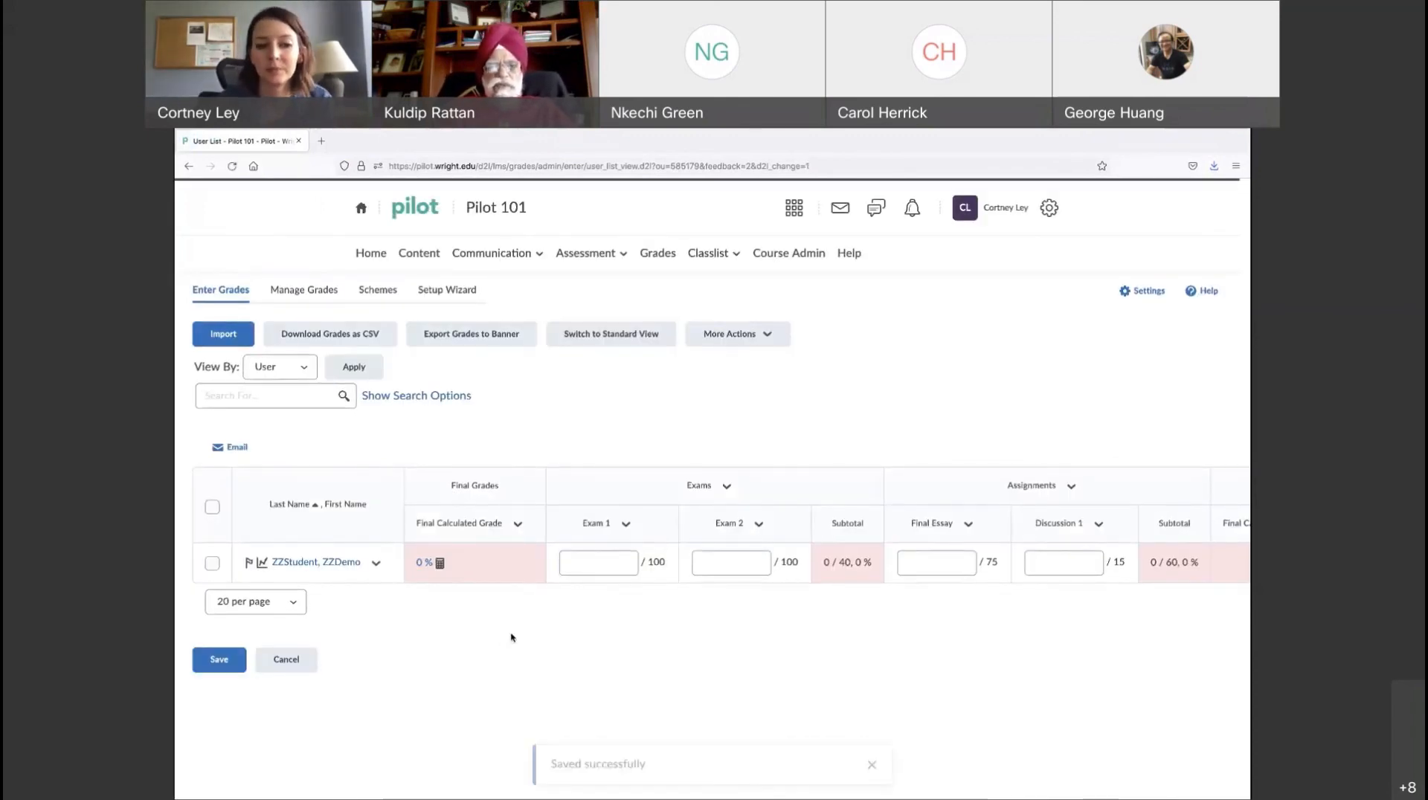
left_click(605, 571)
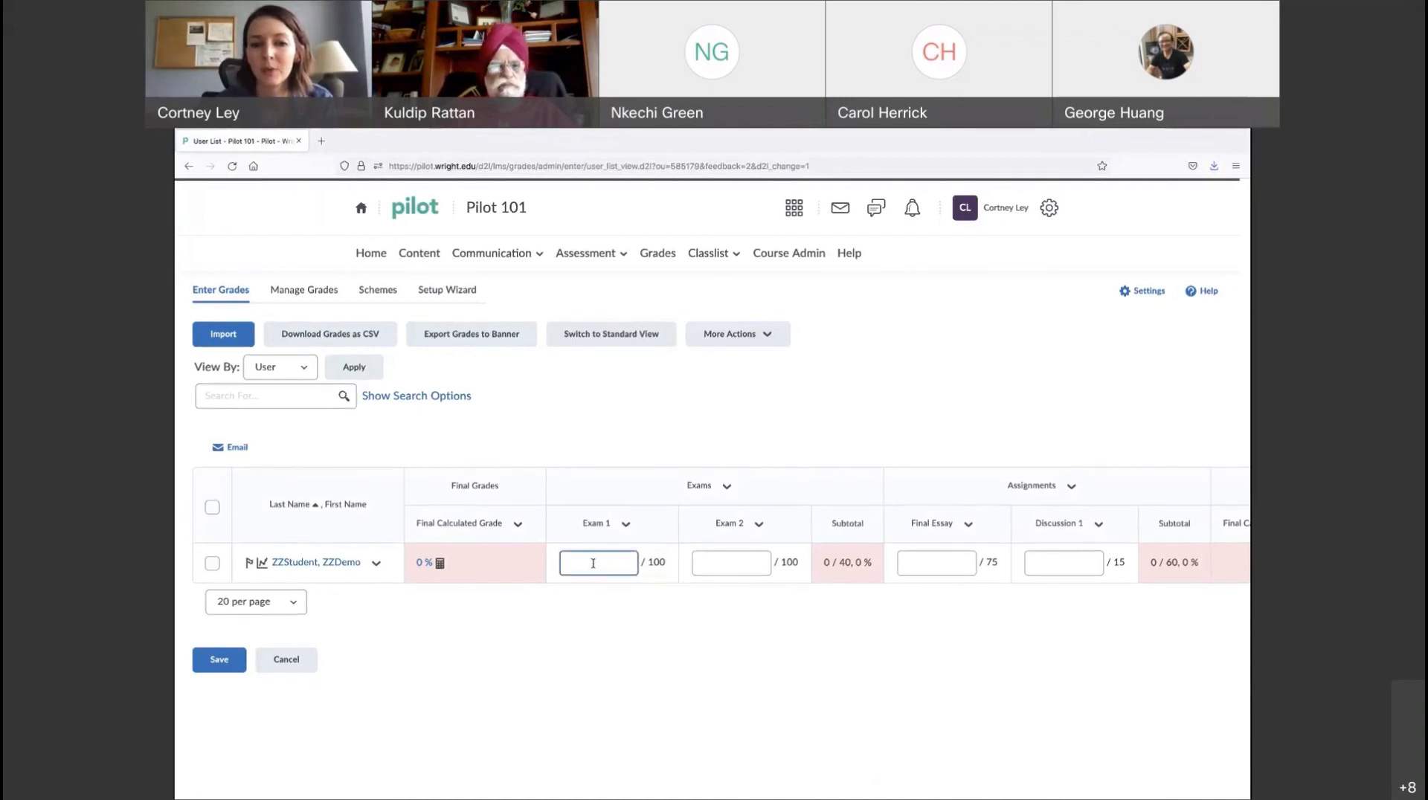
left_click(229, 663)
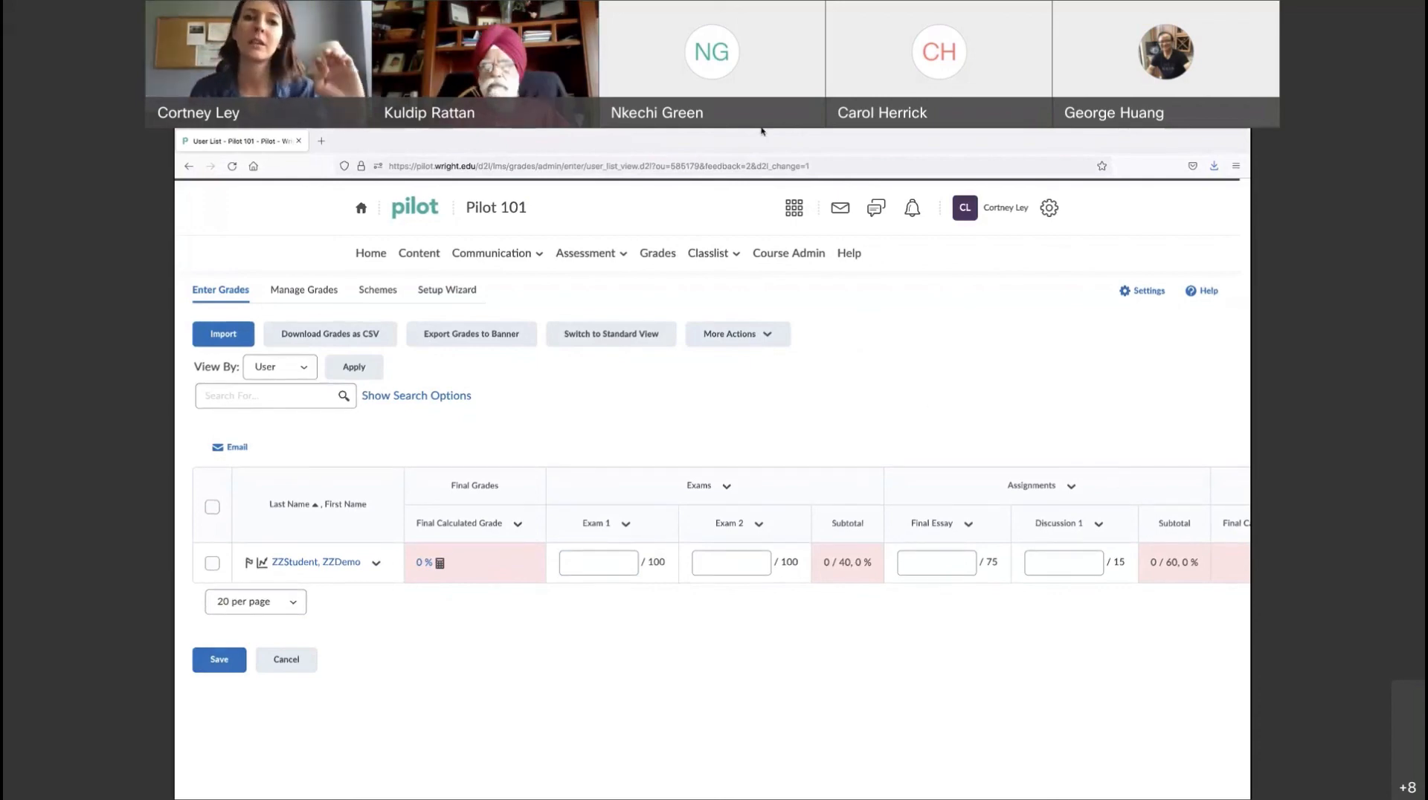
mouse_move(756, 169)
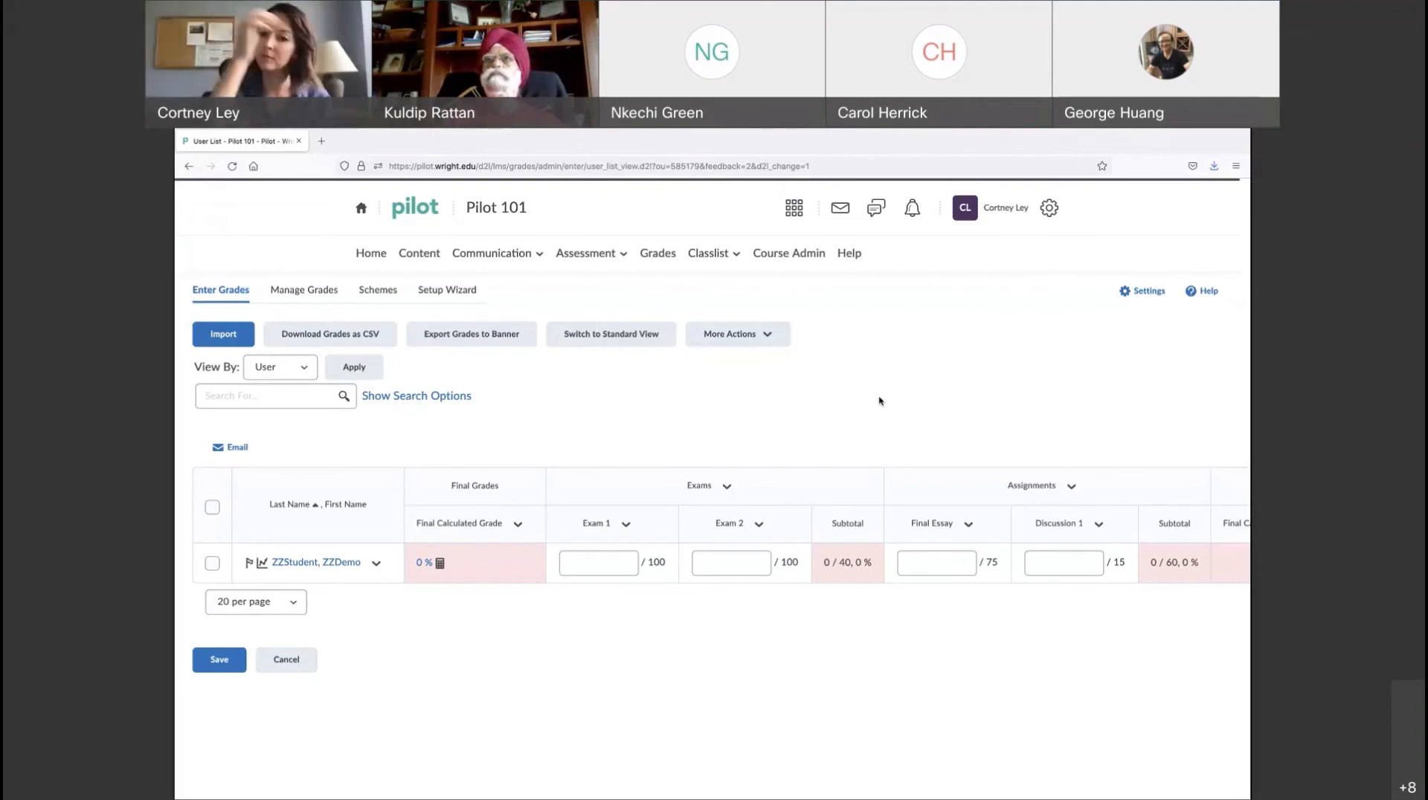
Set the grade entry list to show 100 users per page
left_click(295, 603)
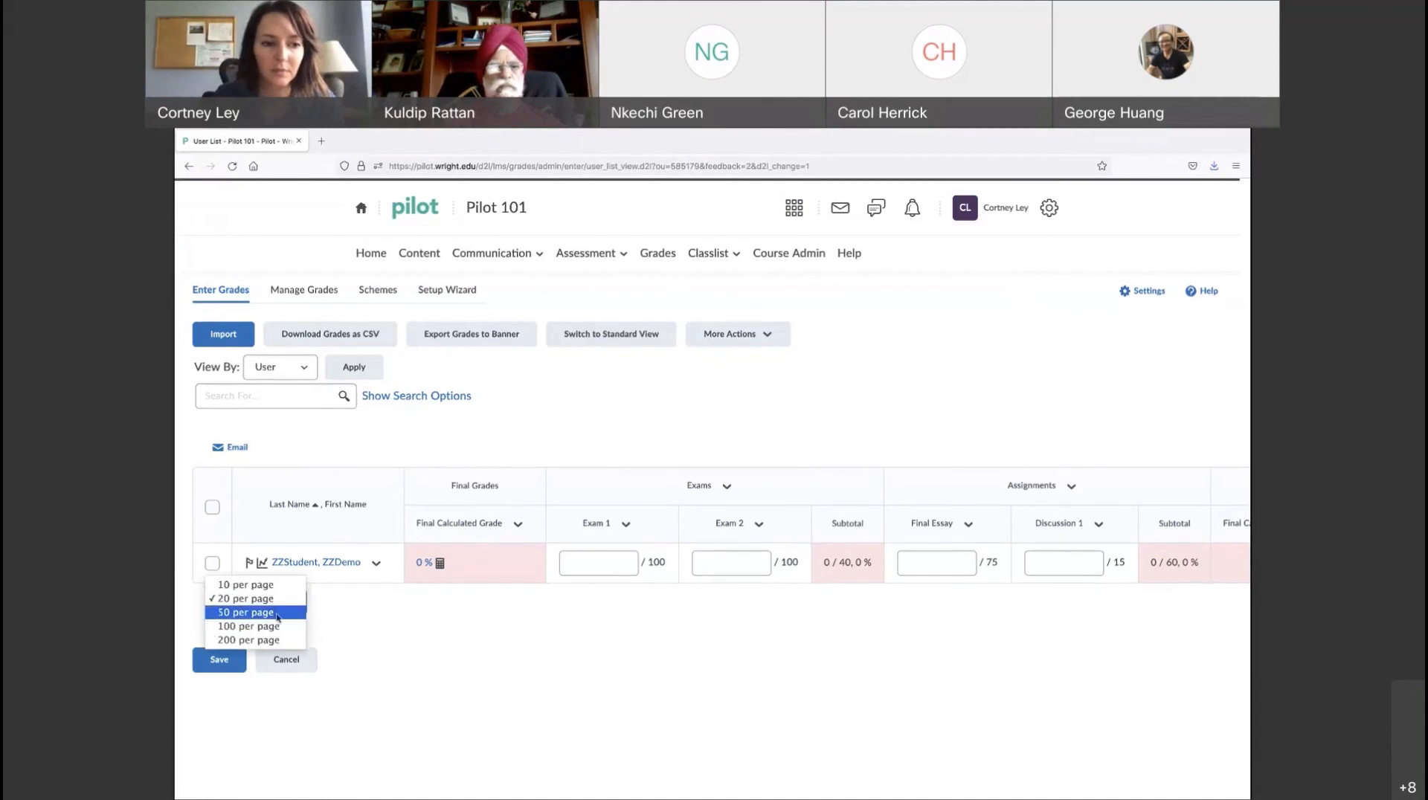
left_click(270, 627)
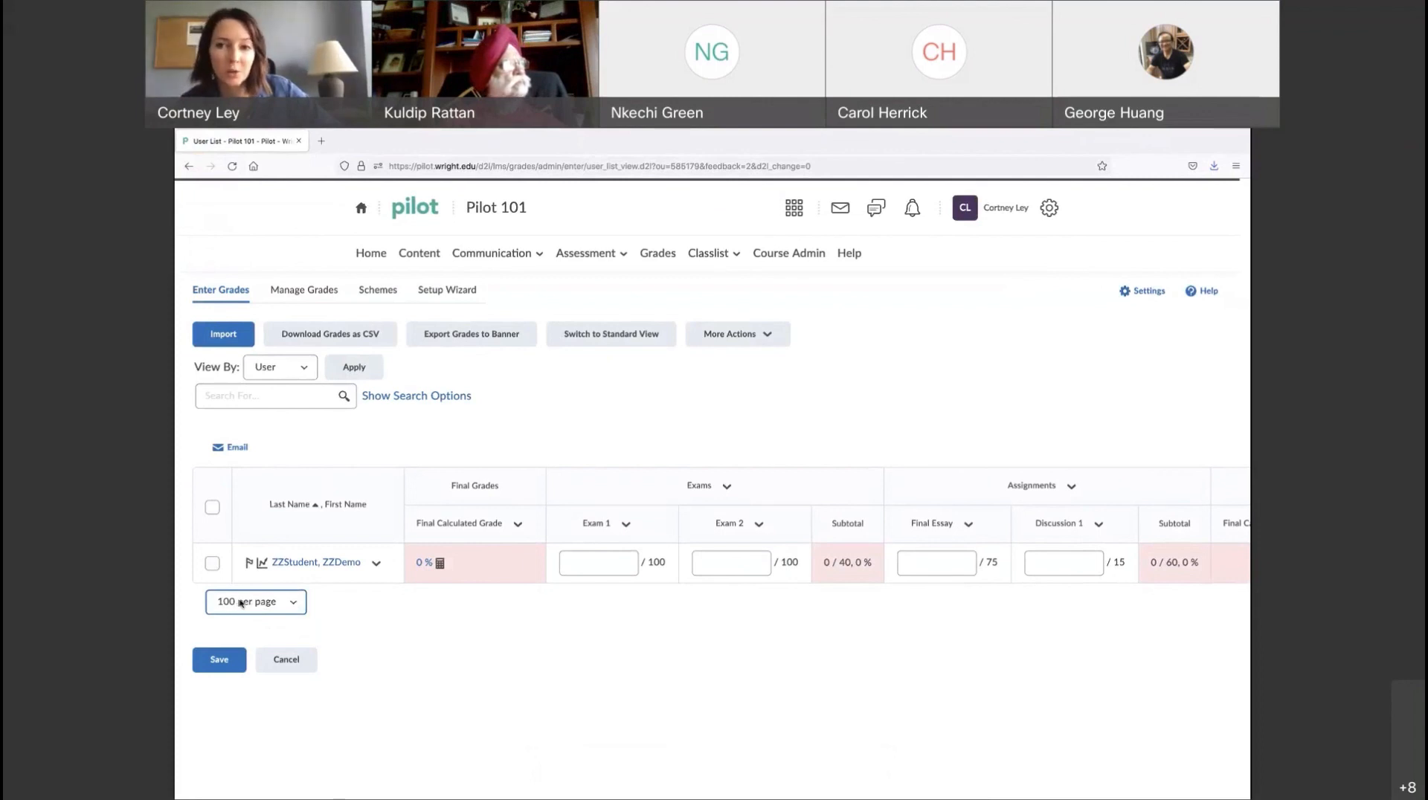
left_click(591, 564)
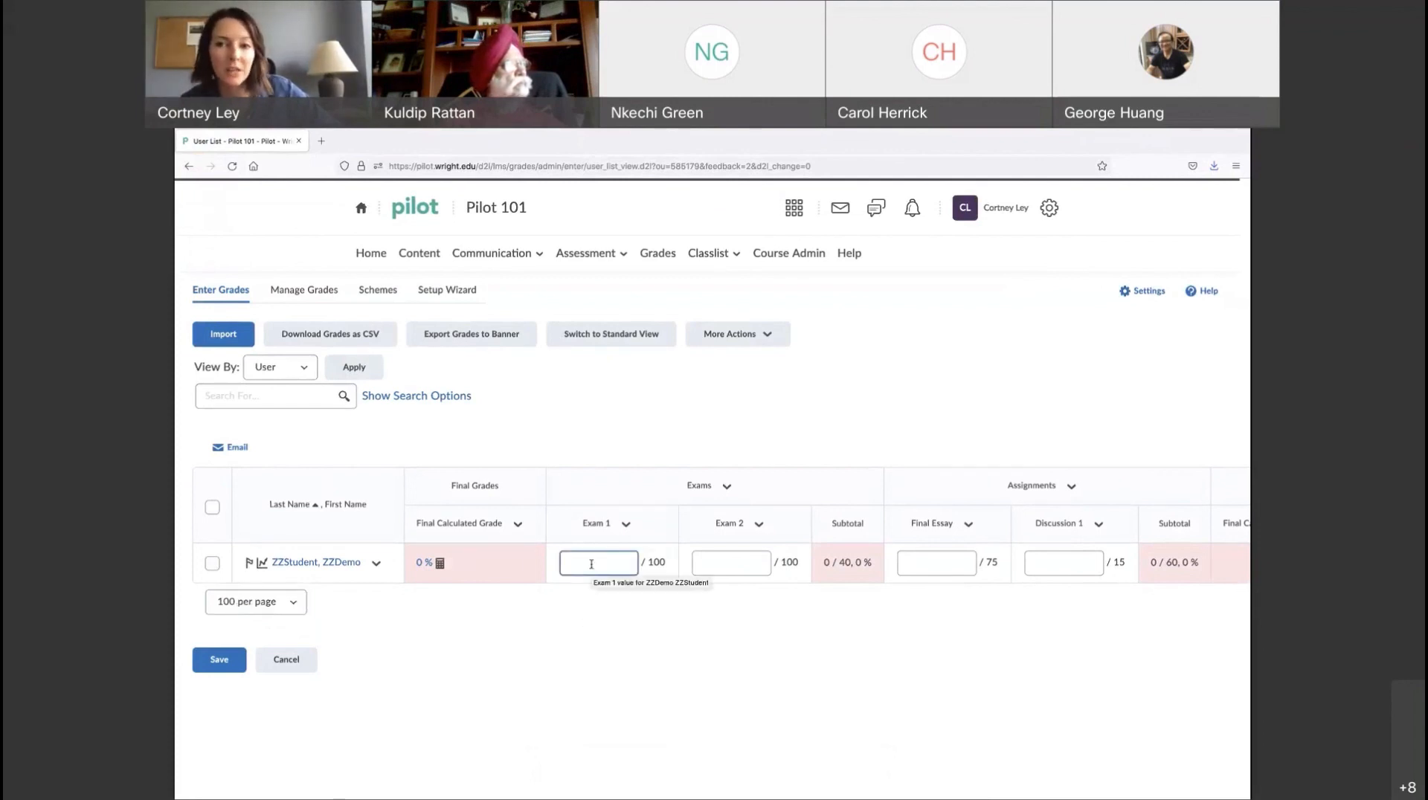
left_click(608, 632)
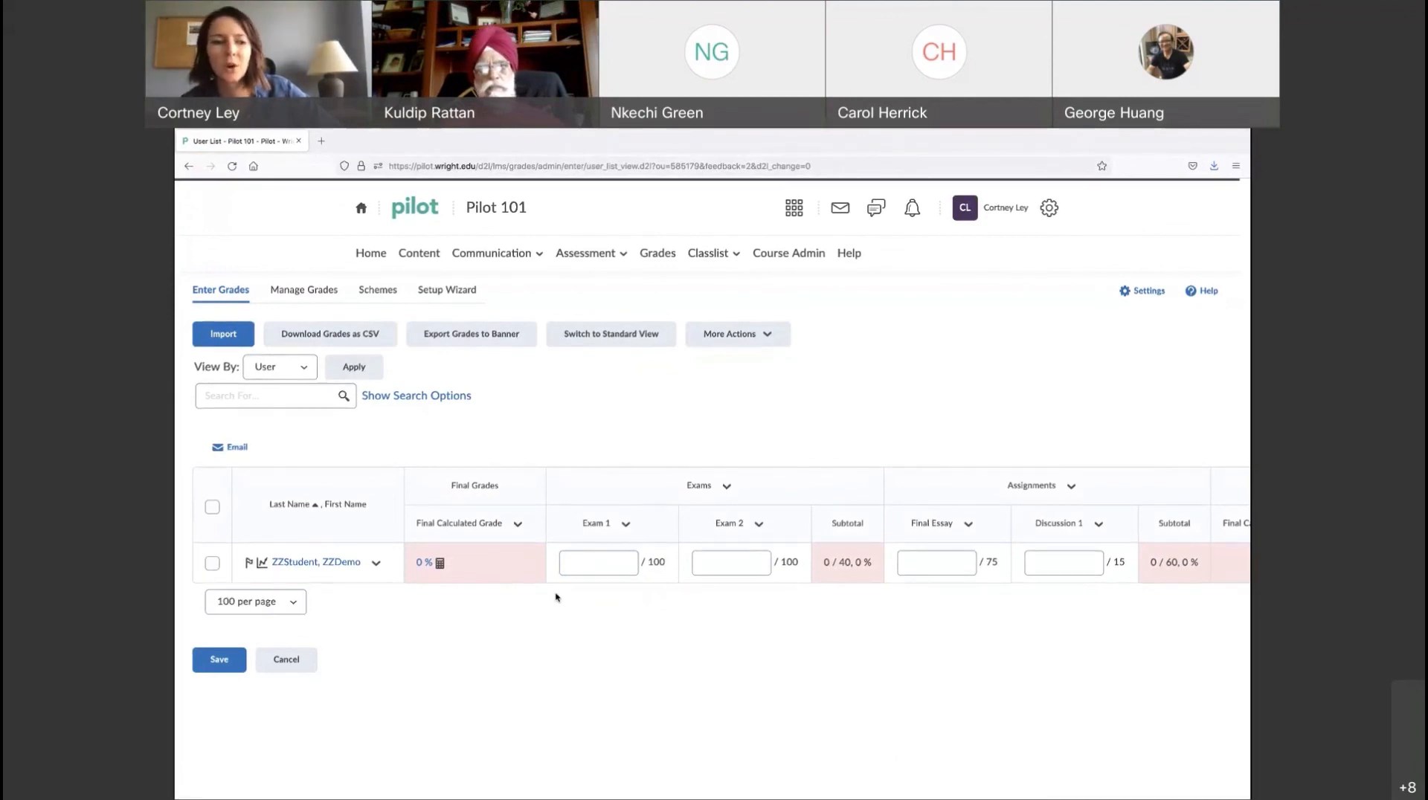
left_click(585, 554)
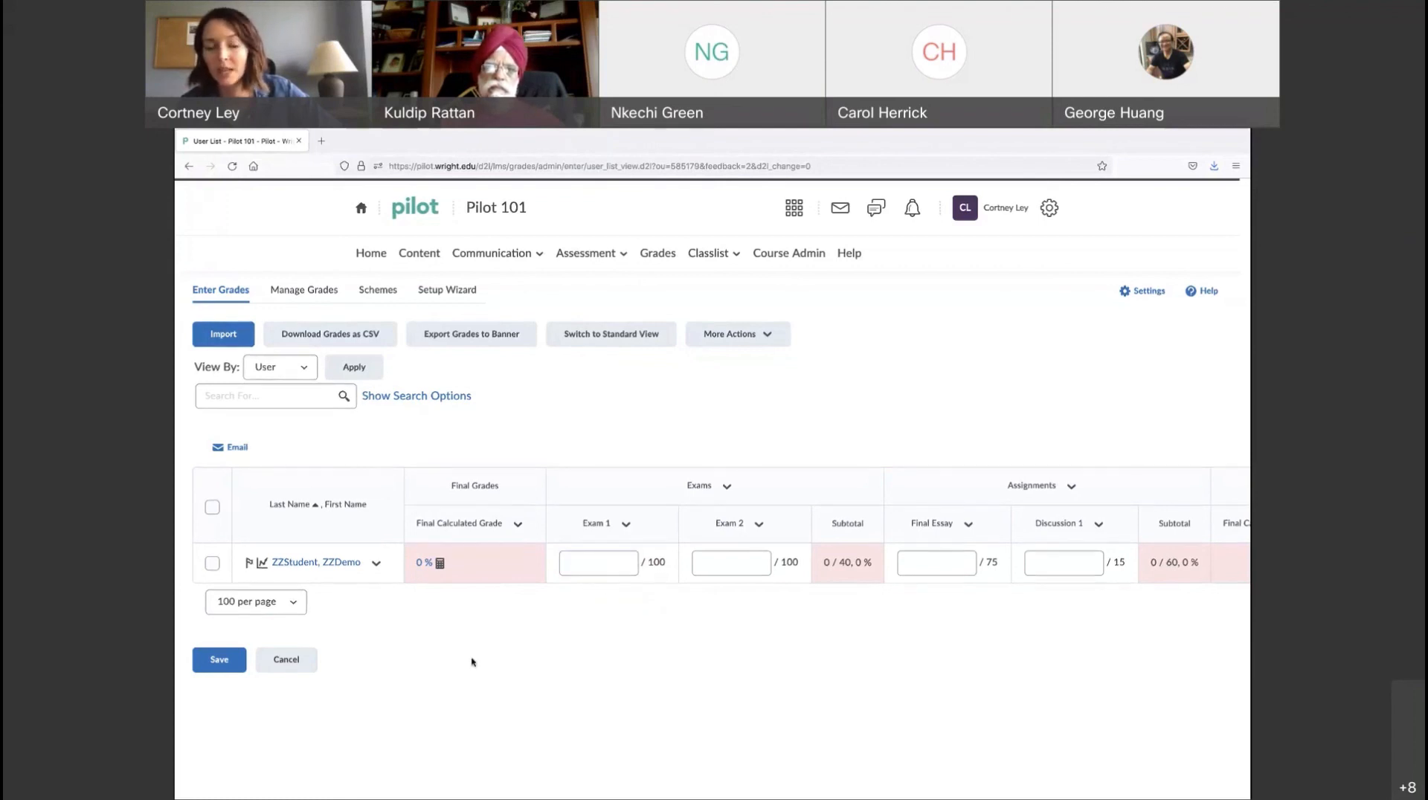
left_click(296, 607)
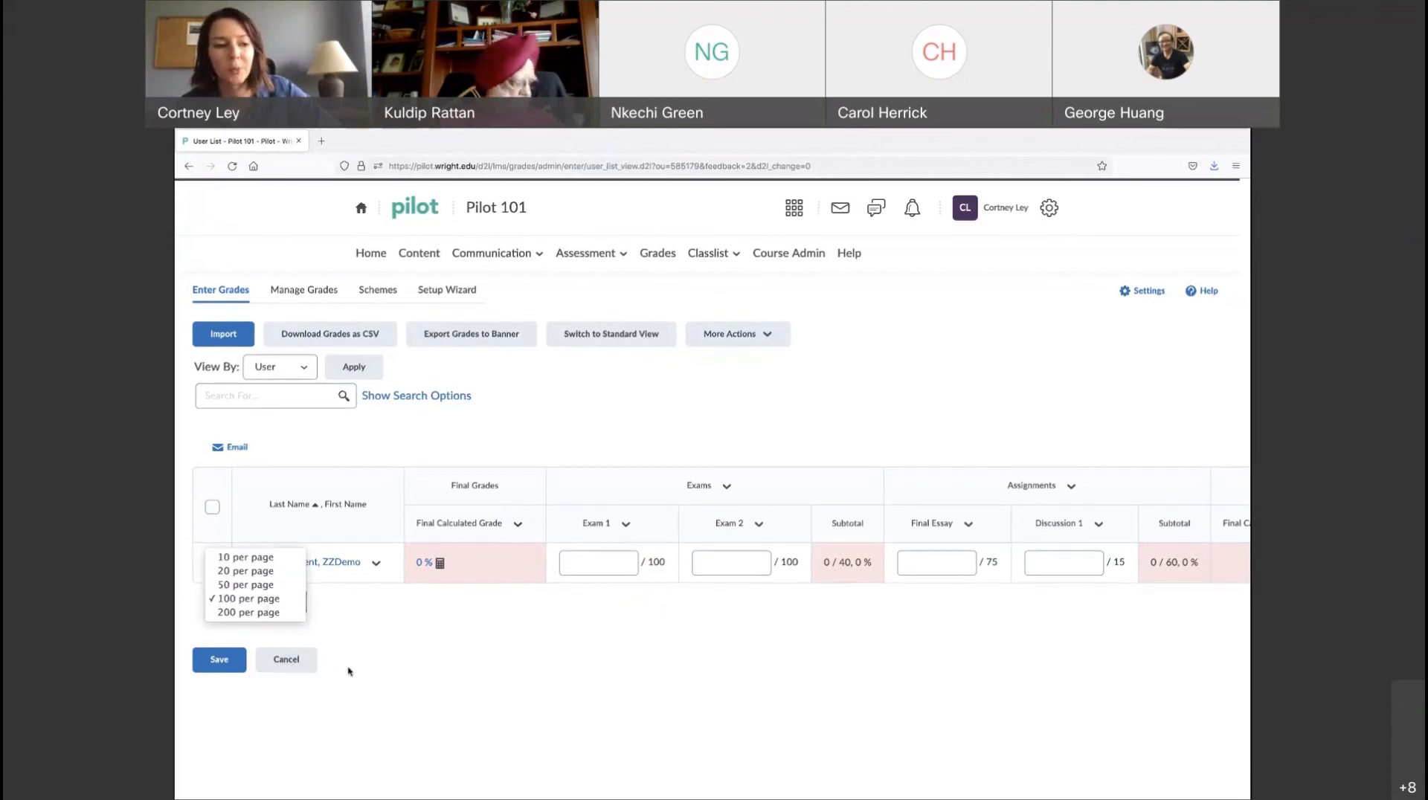
left_click(415, 654)
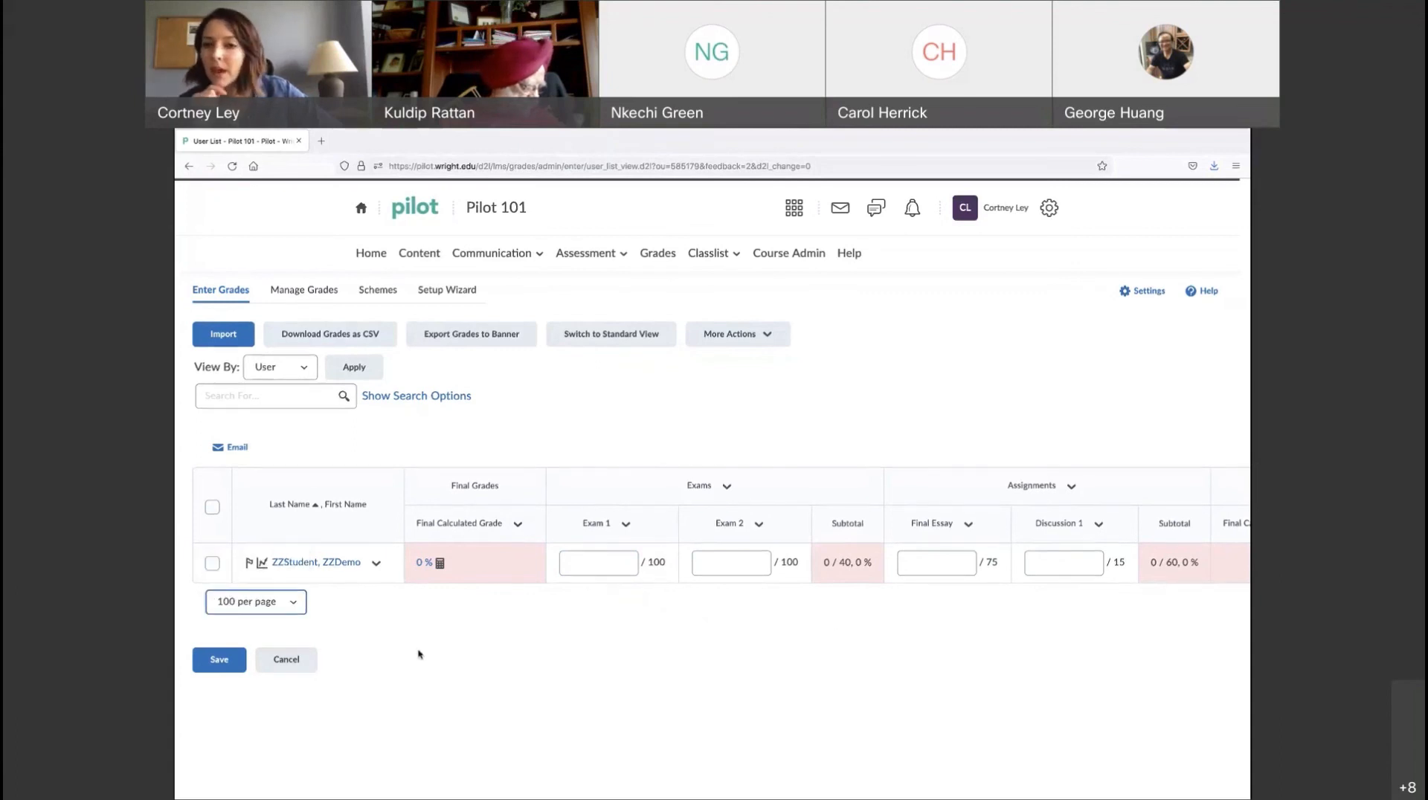